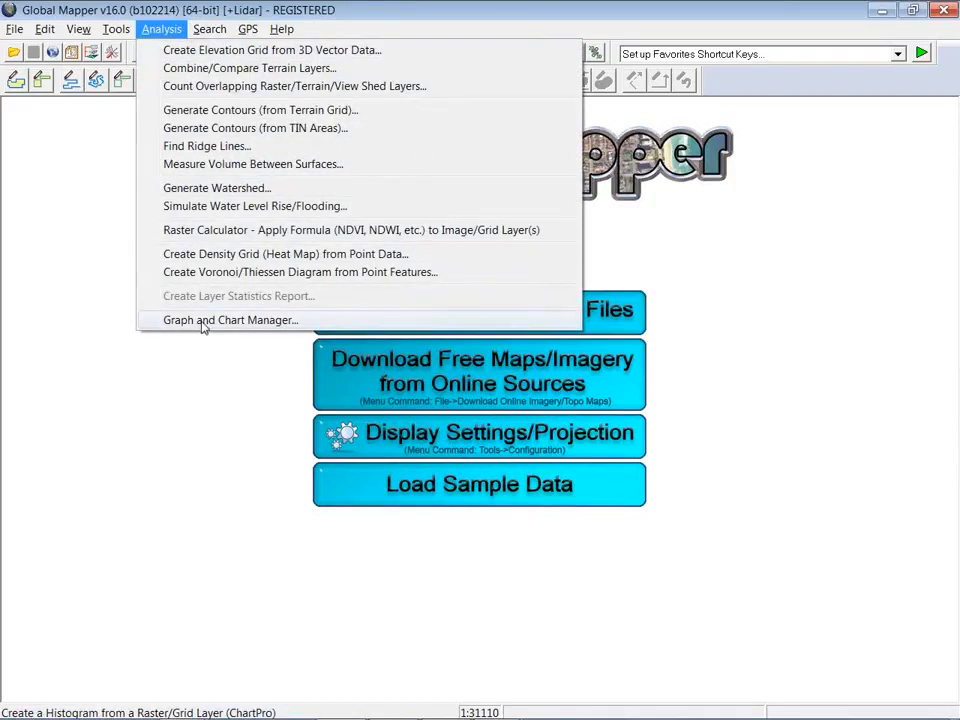
# - Load the Elevation.gmw workspace from the Workspaces folder
pyautogui.click(71, 154)
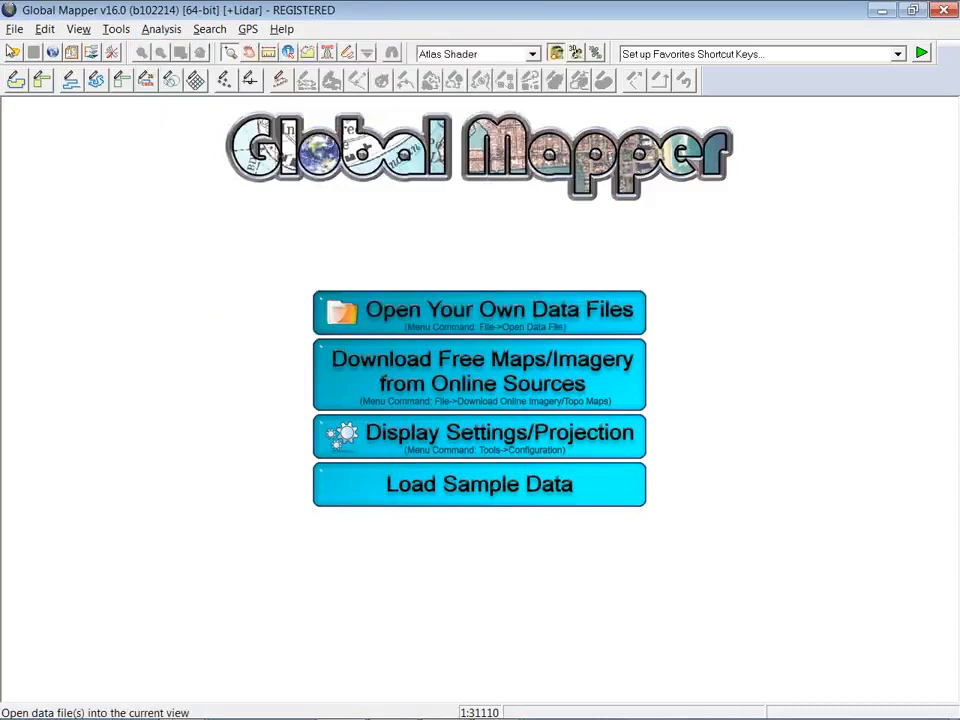
pyautogui.click(14, 29)
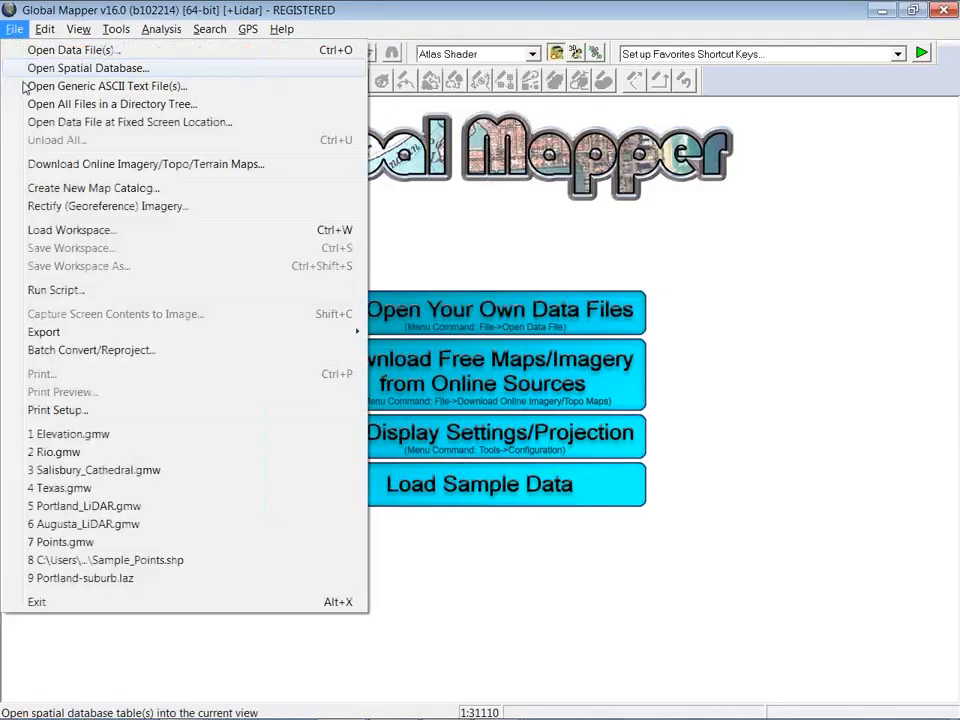
pyautogui.click(68, 230)
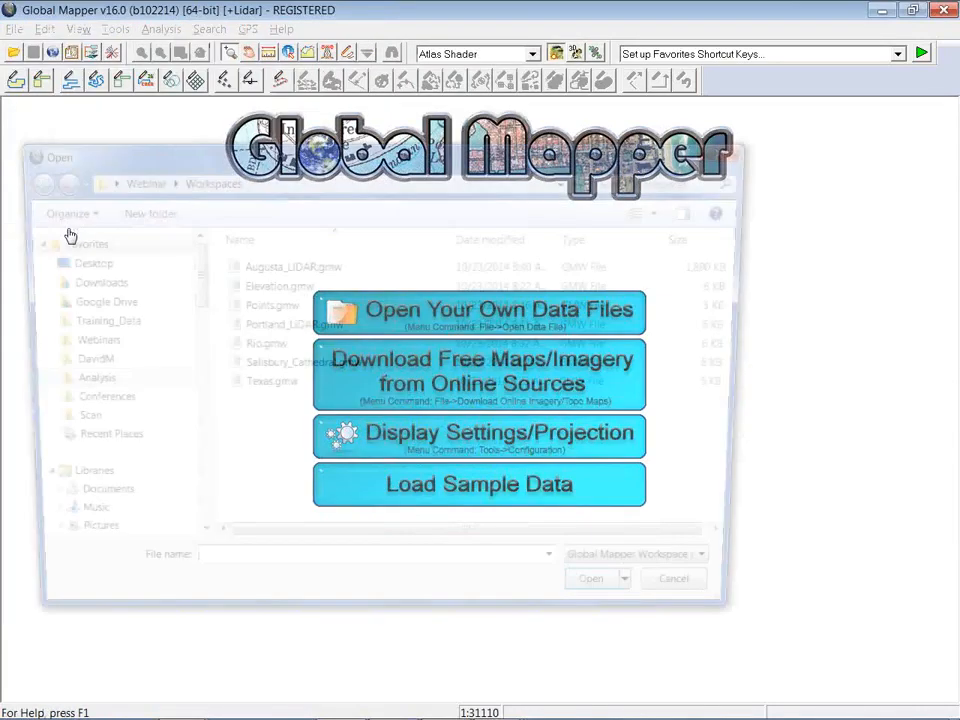
pyautogui.click(285, 287)
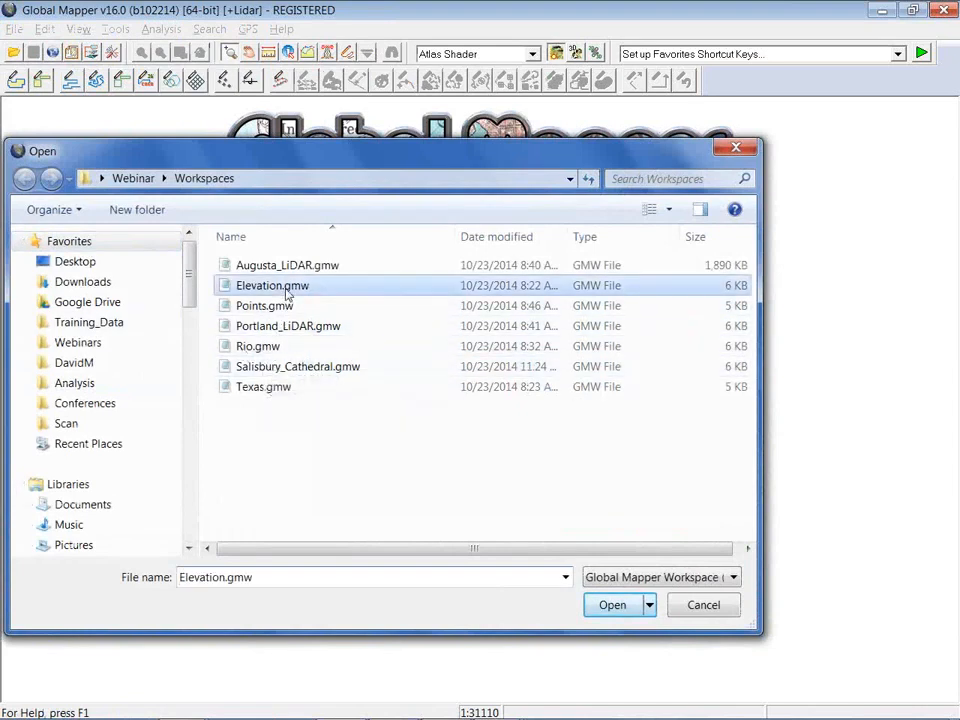
pyautogui.click(611, 605)
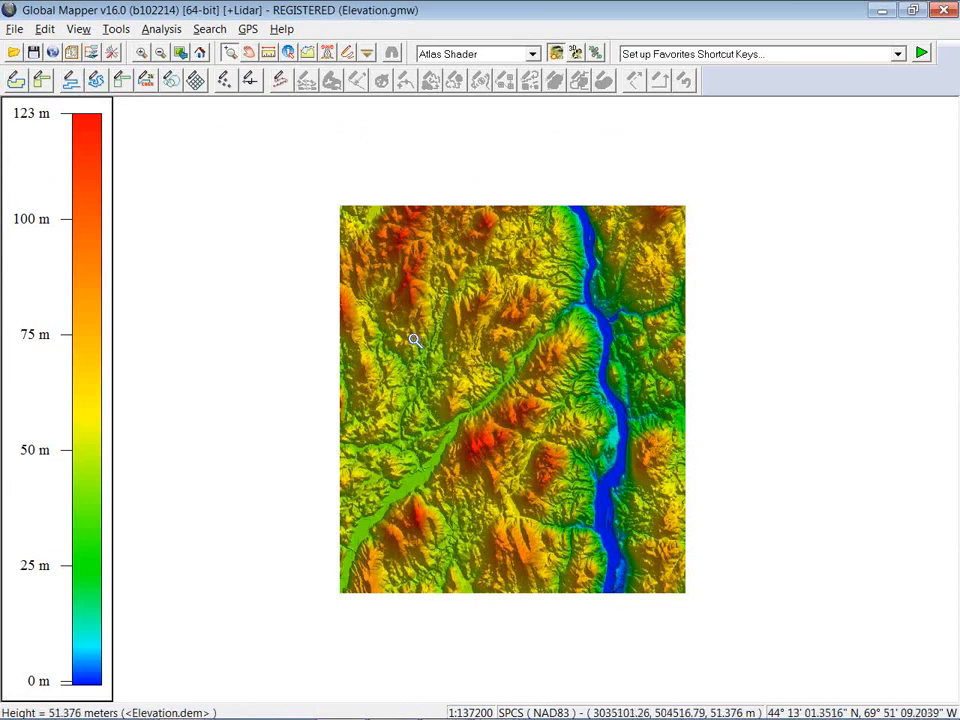
# - Start a new graph in the Graph and Chart Manager and title it DEM
pyautogui.click(609, 483)
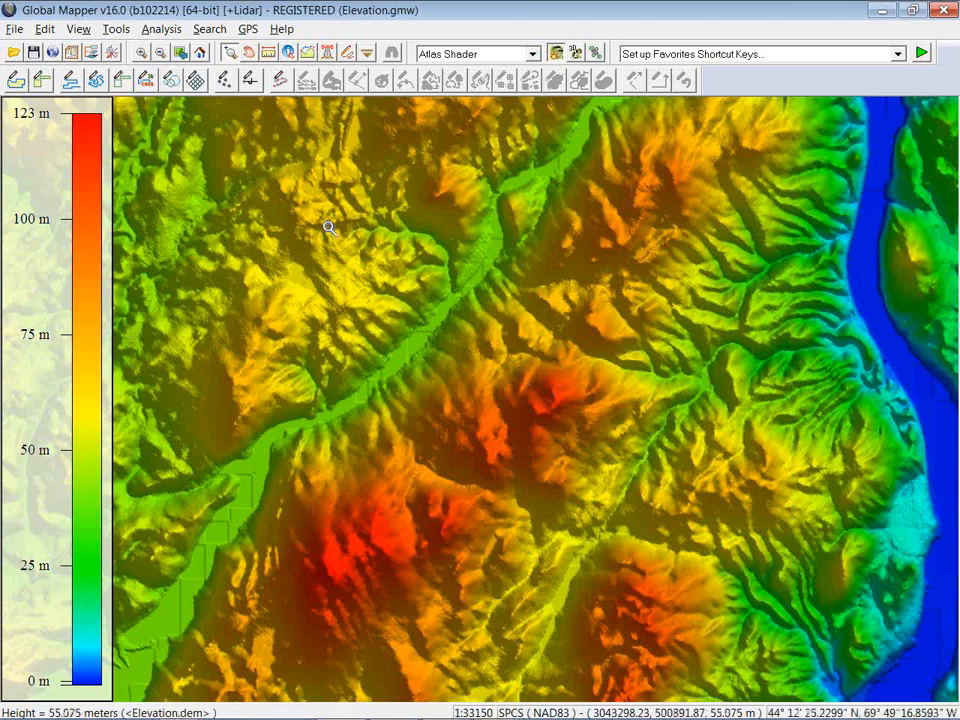
pyautogui.click(116, 29)
pyautogui.click(116, 29)
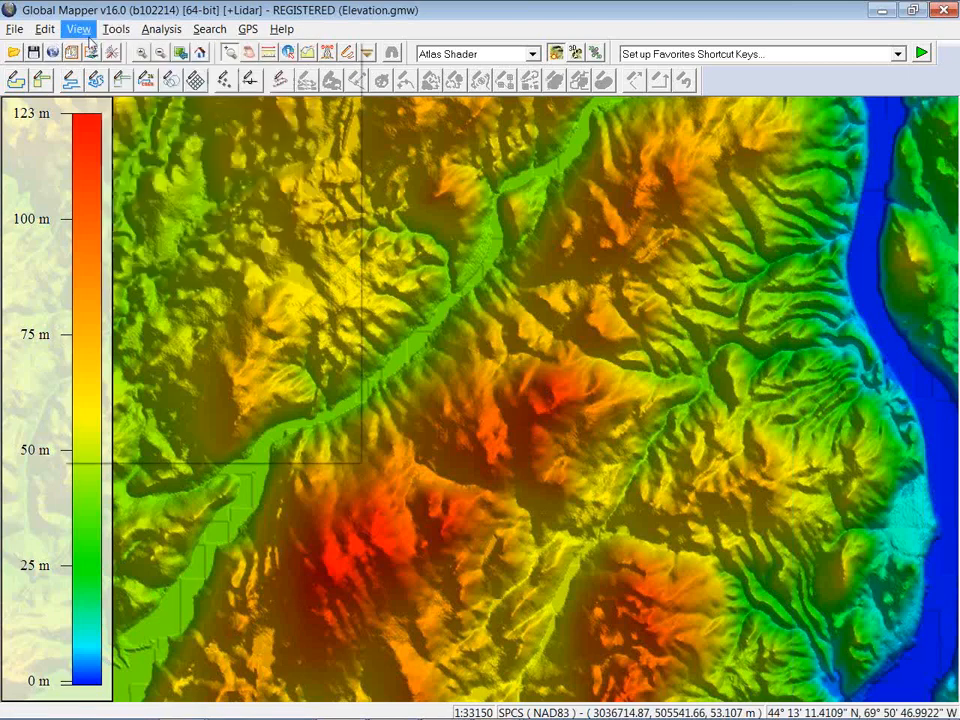
pyautogui.click(161, 29)
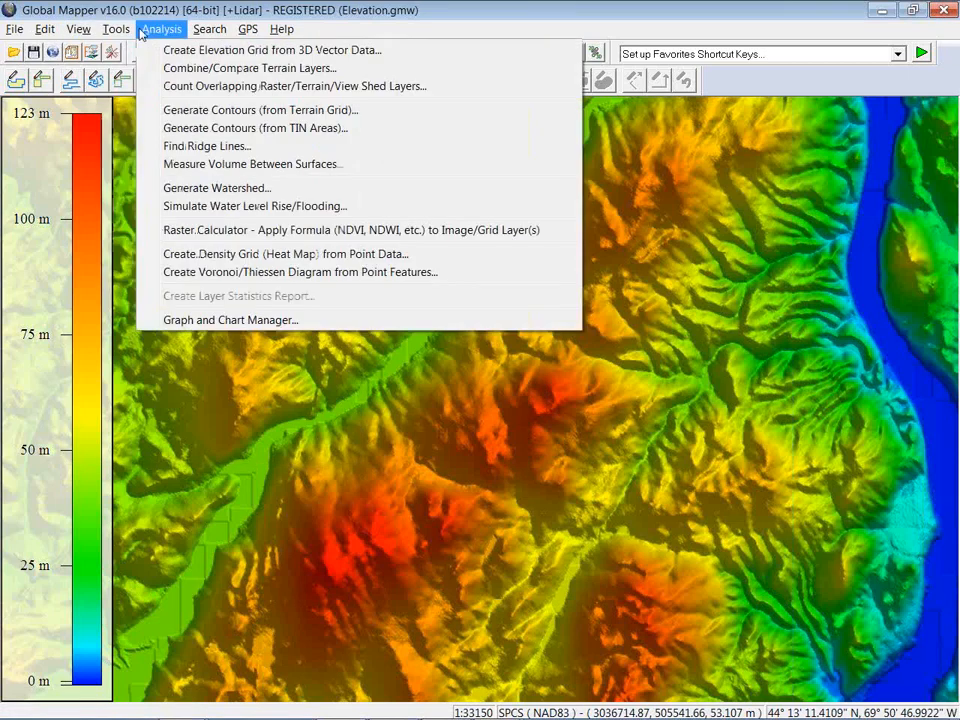
pyautogui.click(240, 320)
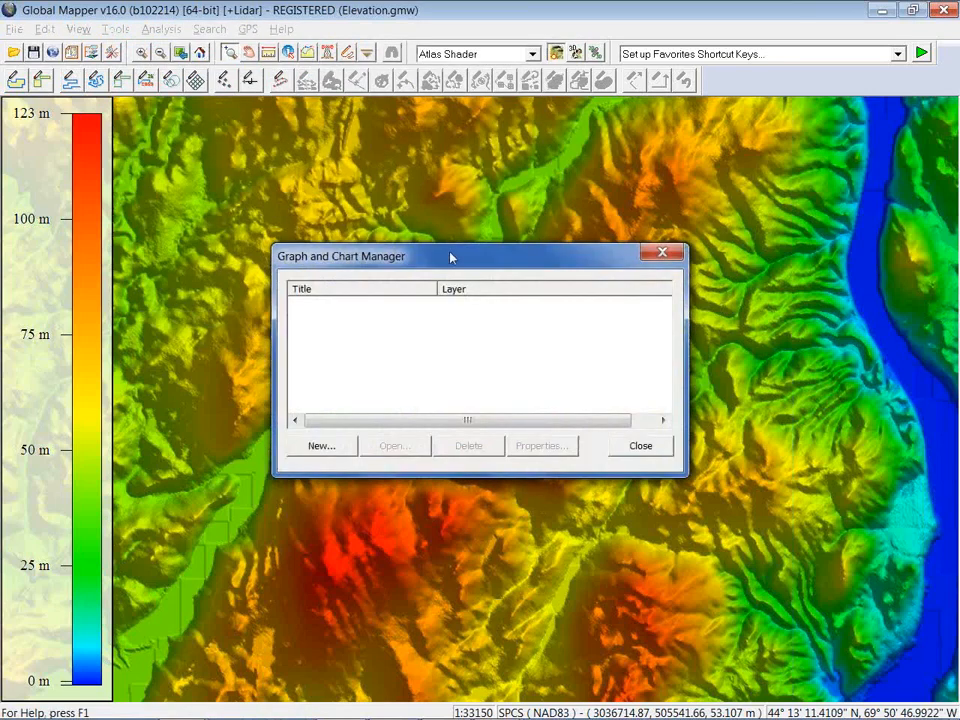
pyautogui.moveTo(450, 257); pyautogui.dragTo(454, 228)
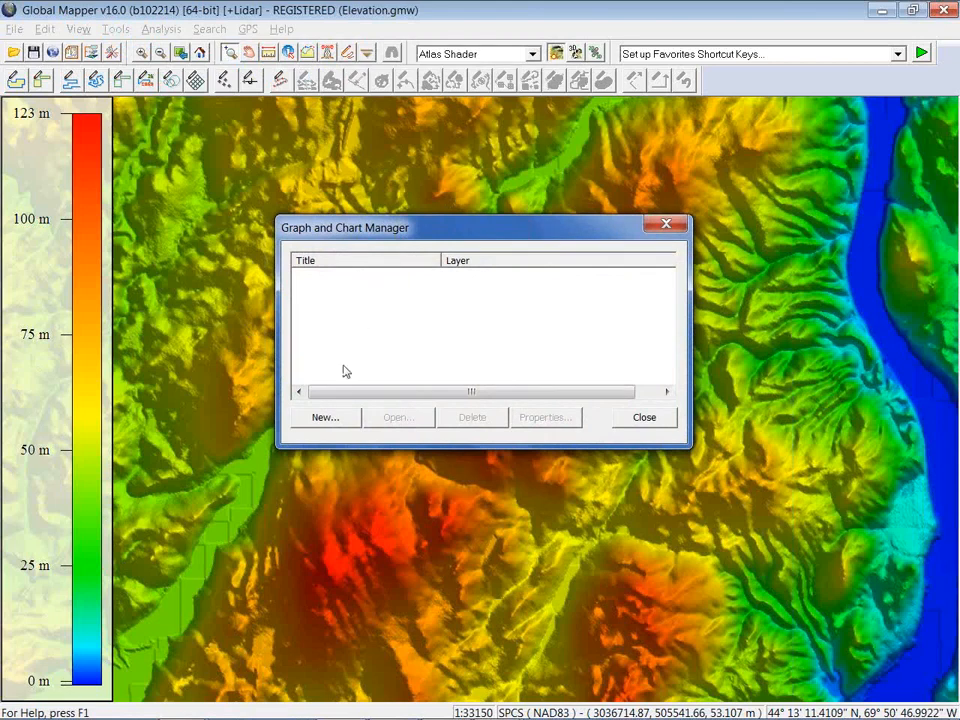
pyautogui.click(336, 421)
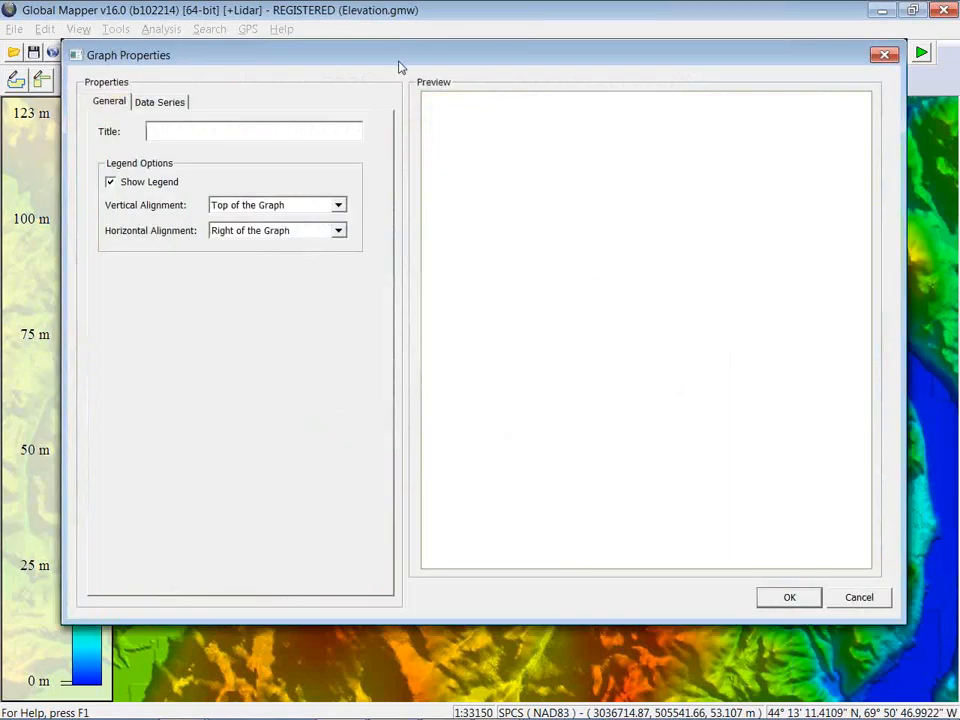
pyautogui.moveTo(400, 64); pyautogui.dragTo(394, 74)
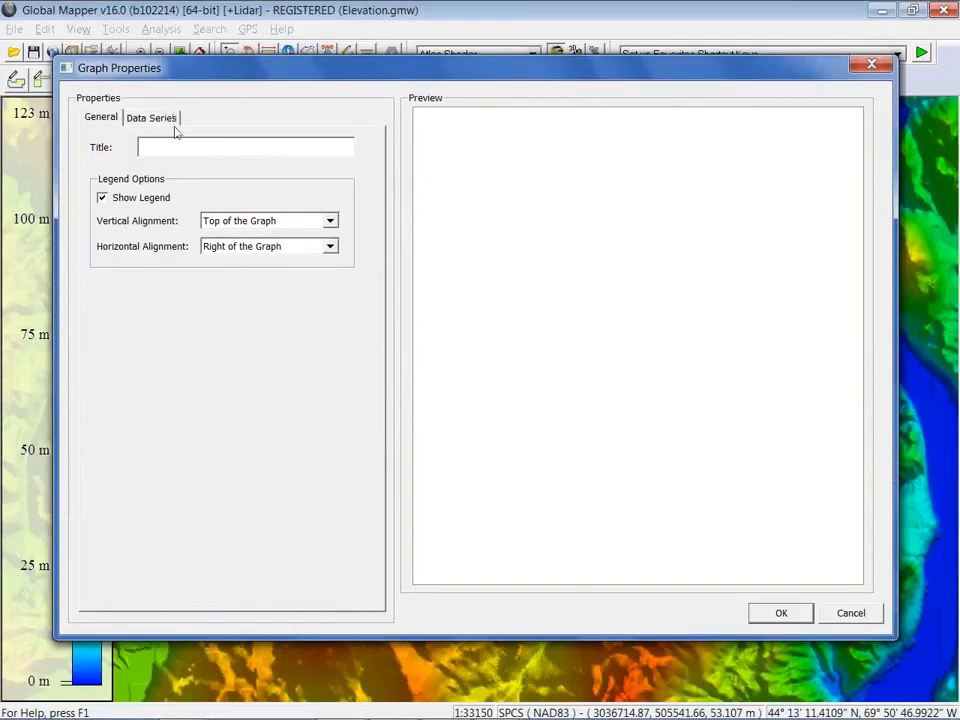
pyautogui.write('Dem')
pyautogui.press('BackSpace')
pyautogui.press('BackSpace')
pyautogui.write('EM')
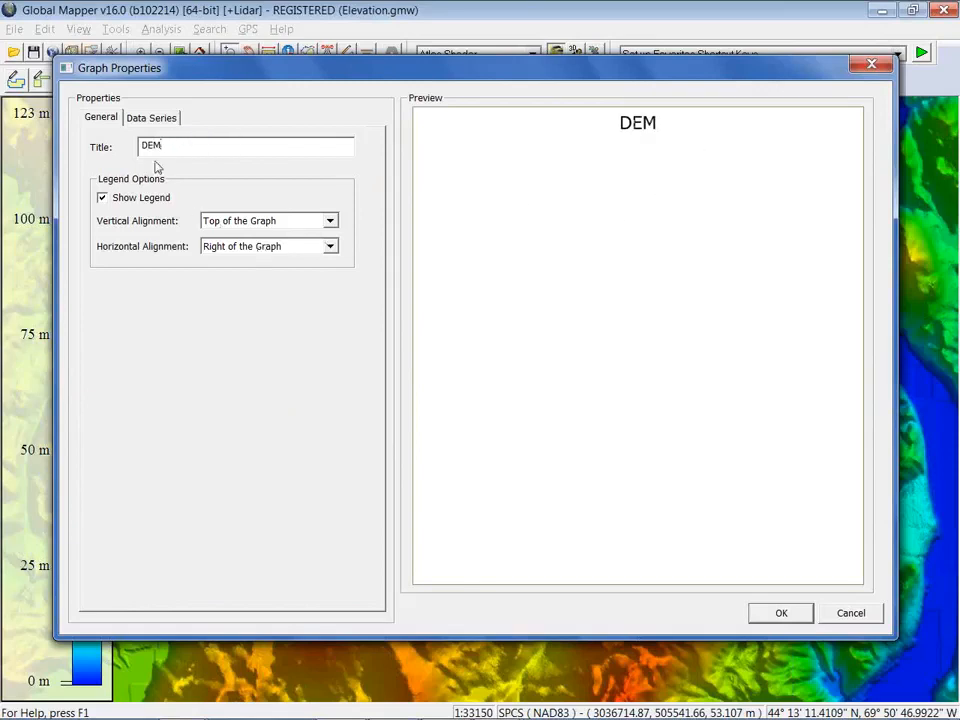
# - Set the graph type to Histogram for the Elevation.dem layer and widen the Graph Properties dialog
pyautogui.click(150, 120)
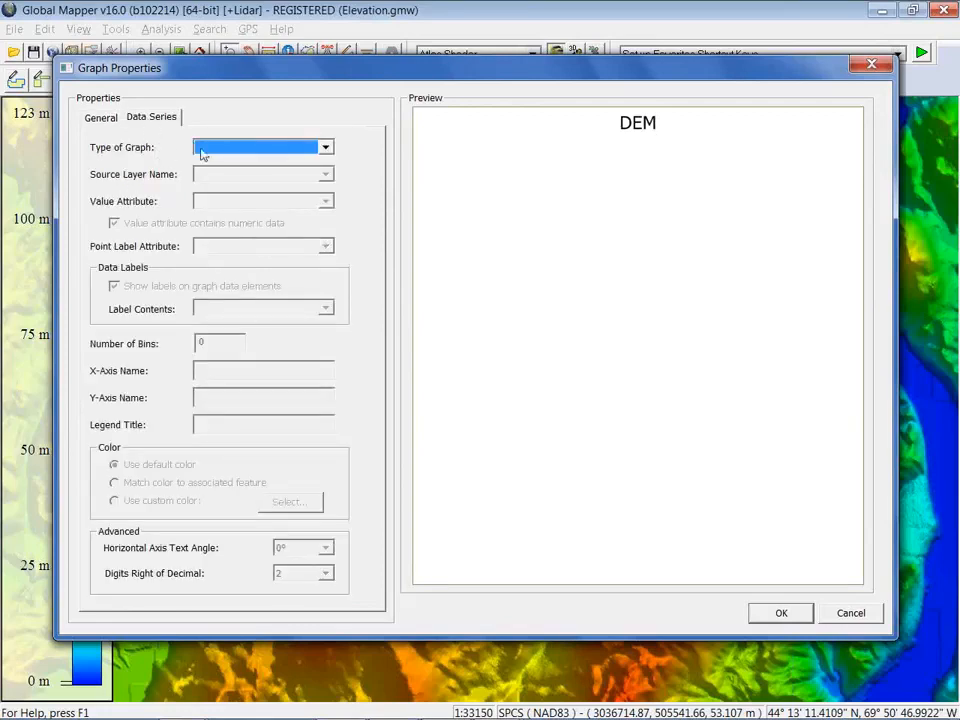
pyautogui.moveTo(334, 70)
pyautogui.mouseDown()
pyautogui.moveTo(336, 231)
pyautogui.moveTo(338, 84)
pyautogui.mouseUp()
pyautogui.click(310, 162)
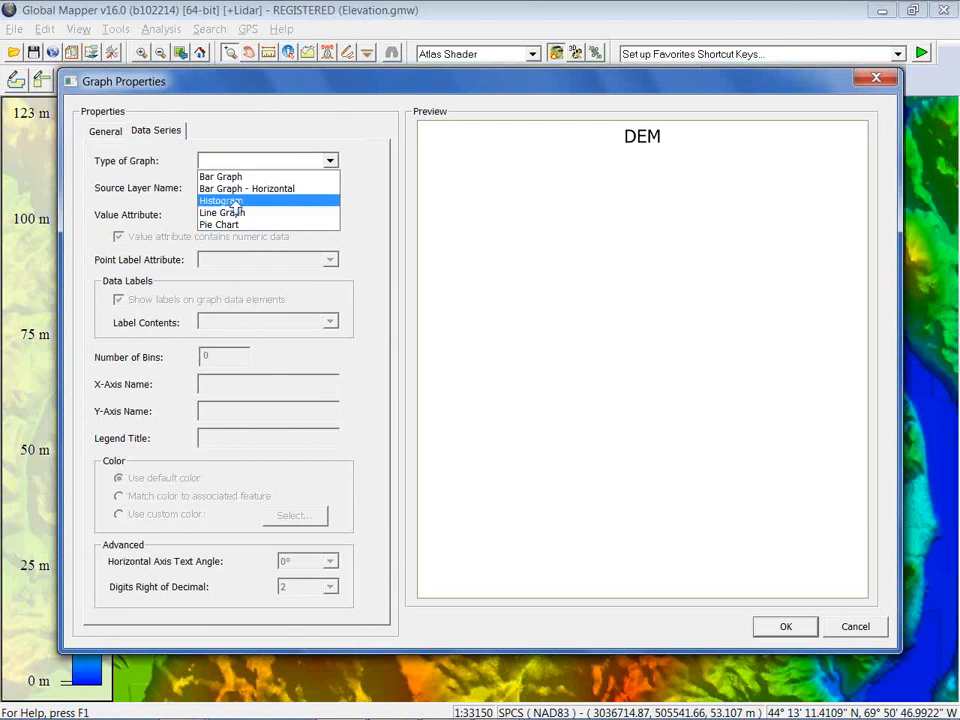
pyautogui.click(235, 202)
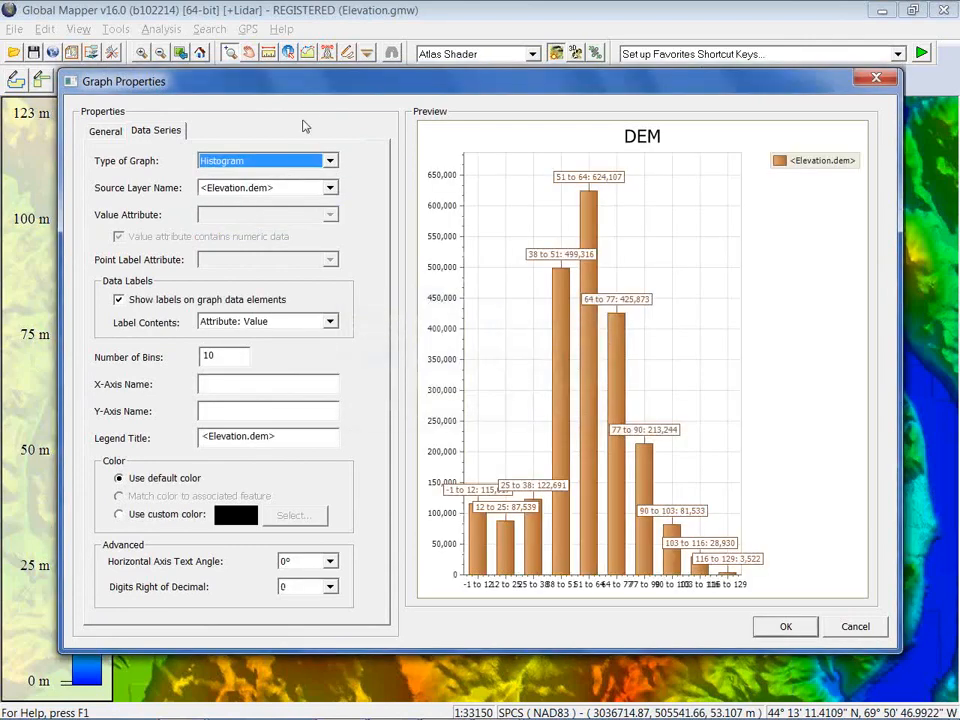
pyautogui.moveTo(307, 83); pyautogui.dragTo(284, 61)
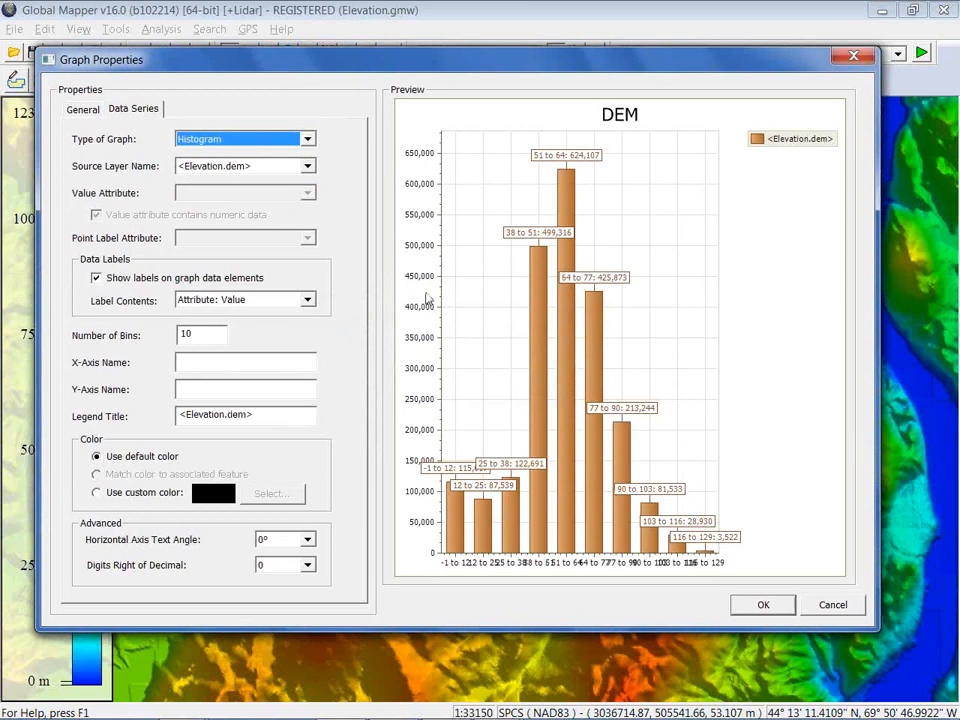
pyautogui.moveTo(880, 328); pyautogui.dragTo(920, 330)
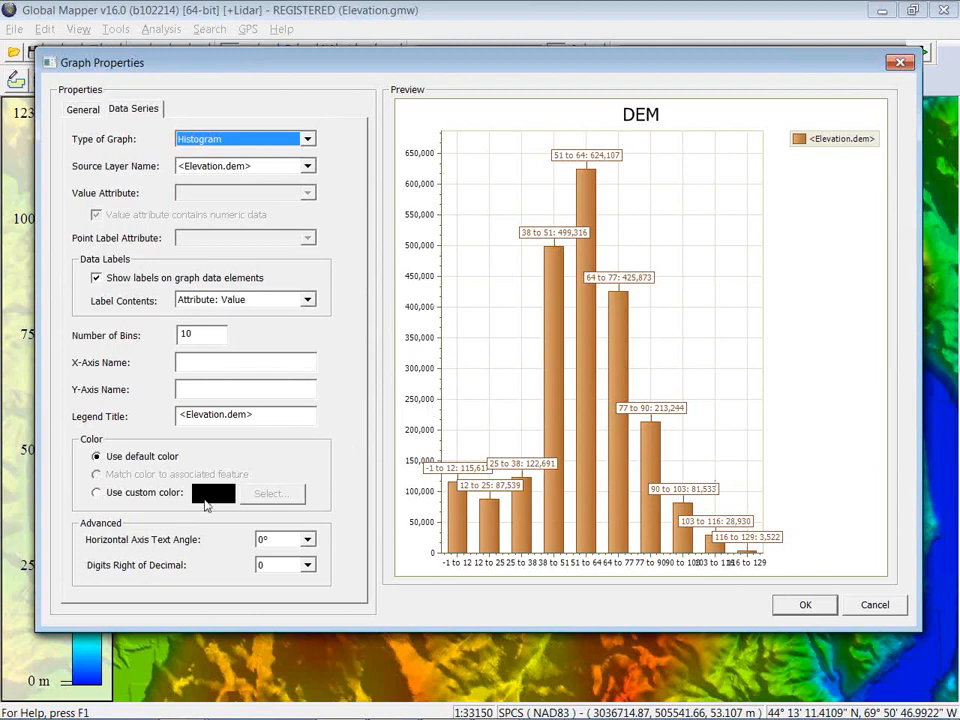
# - Give the histogram bars a custom red color
pyautogui.click(97, 494)
pyautogui.click(268, 500)
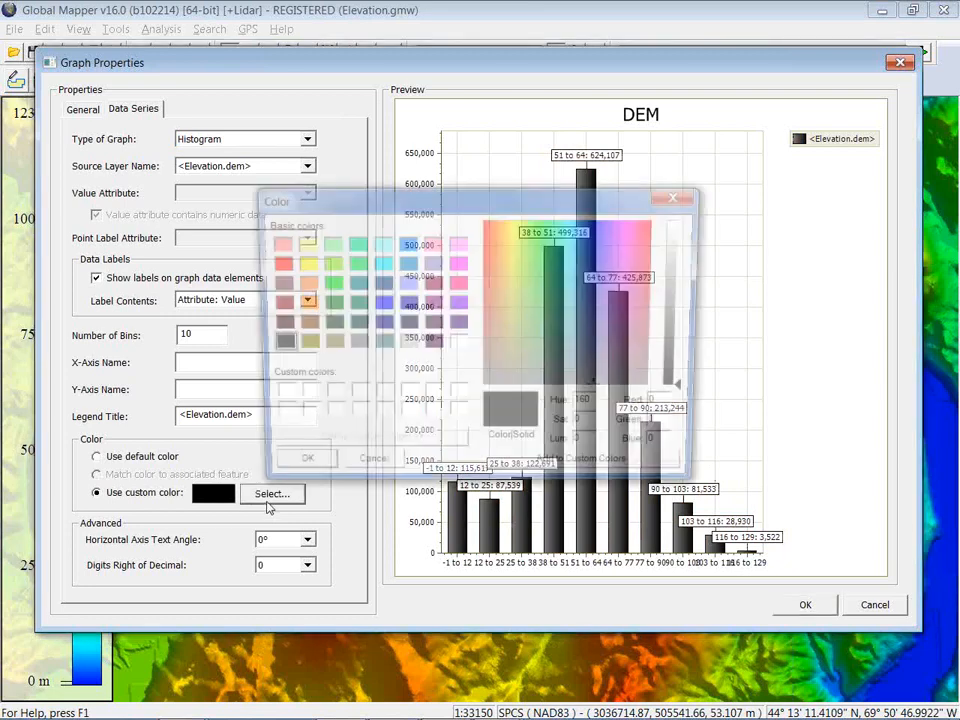
pyautogui.click(281, 265)
pyautogui.click(297, 469)
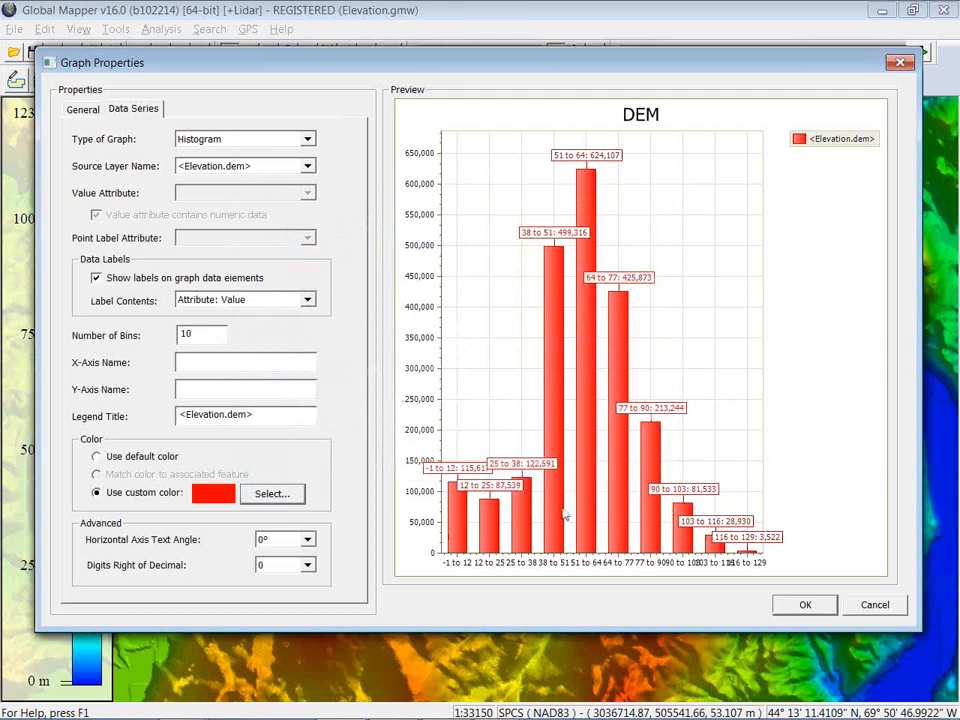
# - Set the histogram's label contents to Value, discard the graph and close the Graph and Chart Manager
pyautogui.click(198, 336)
pyautogui.click(307, 302)
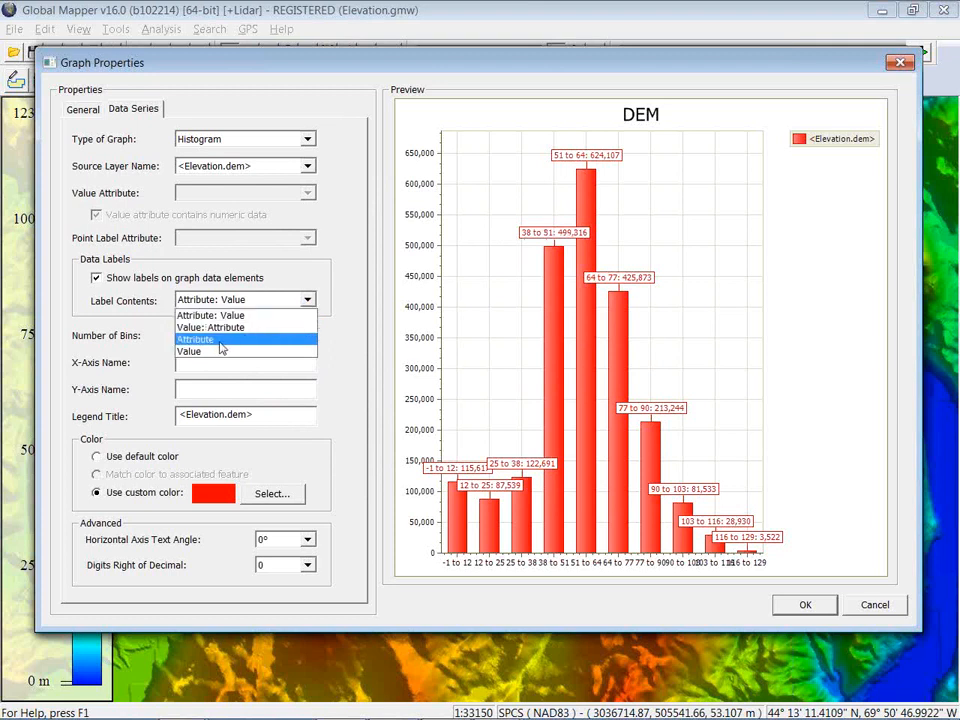
pyautogui.click(213, 354)
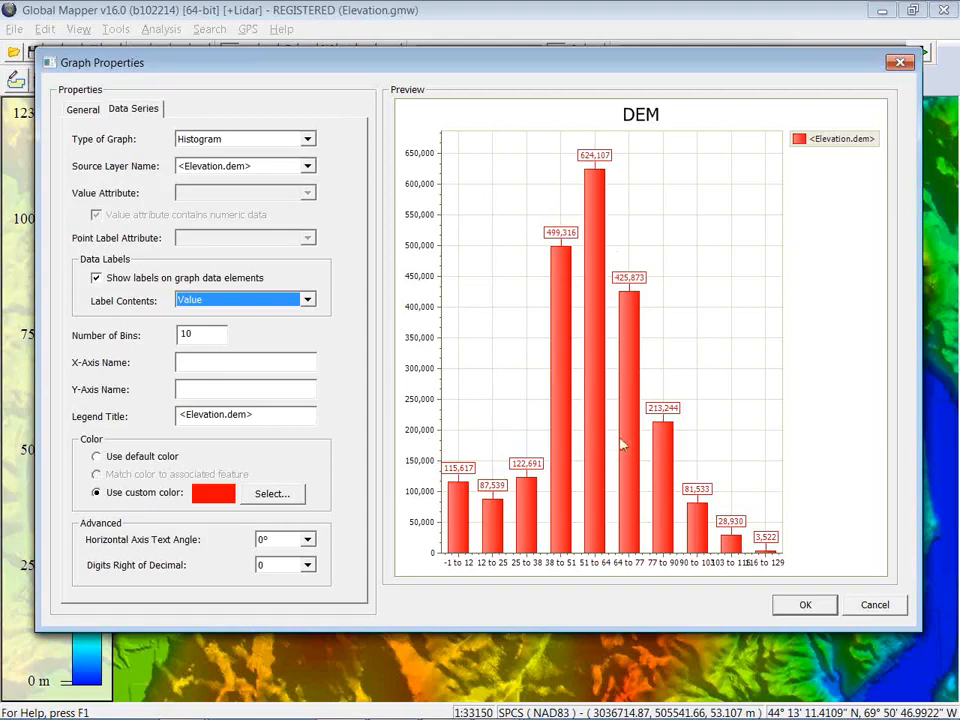
pyautogui.click(870, 610)
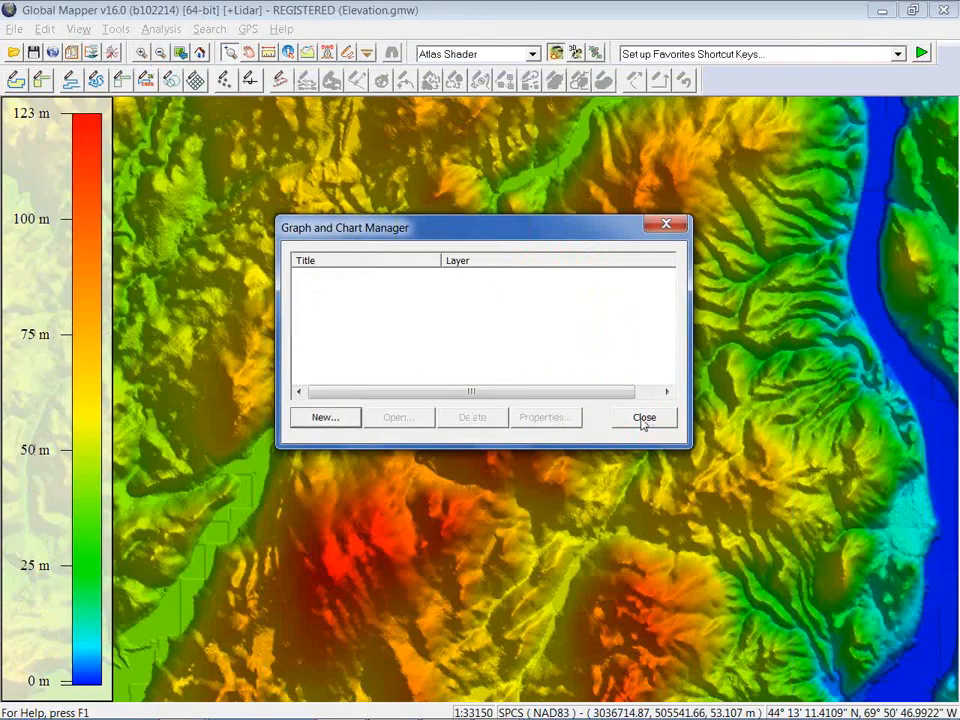
pyautogui.click(639, 420)
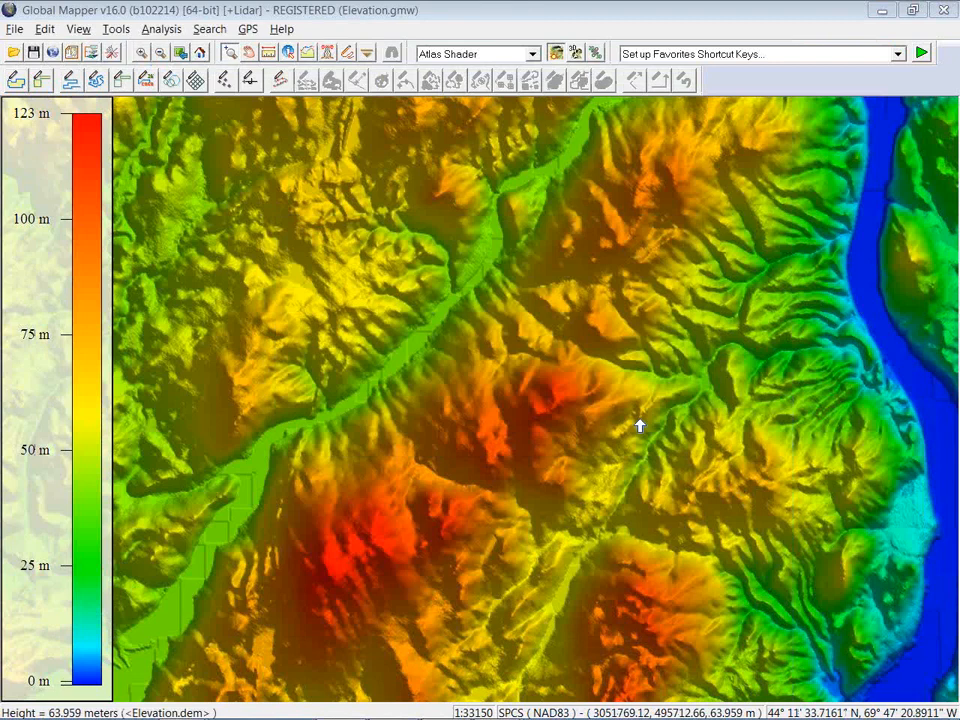
# - Unload all the elevation data and load the Texas.gmw workspace
pyautogui.hotkey('ctrl', 'u')
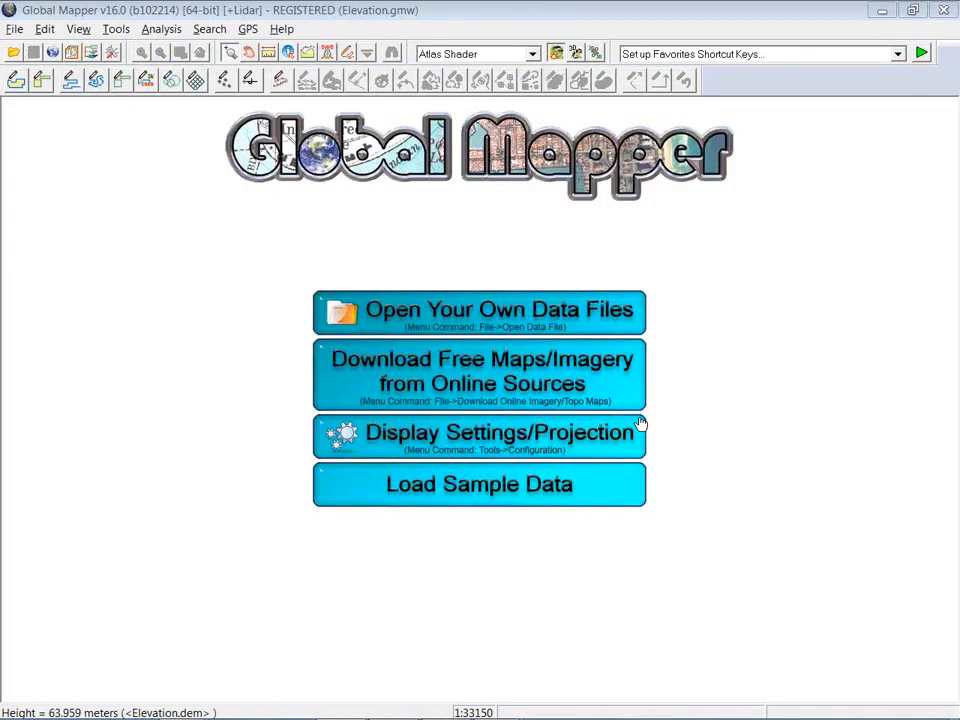
pyautogui.click(14, 29)
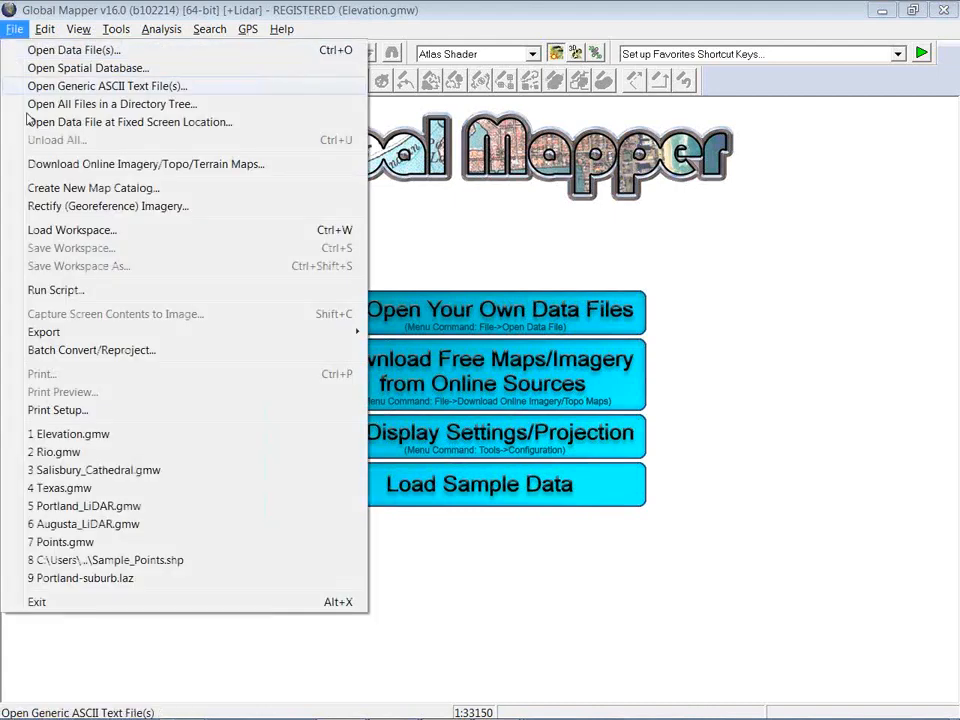
pyautogui.click(96, 231)
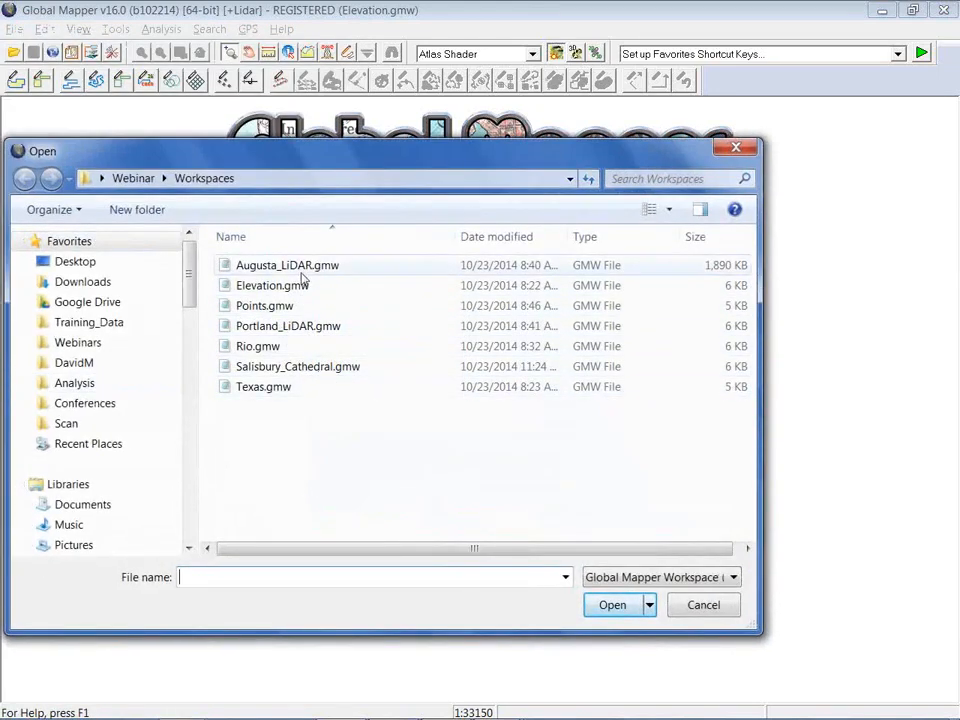
pyautogui.click(277, 393)
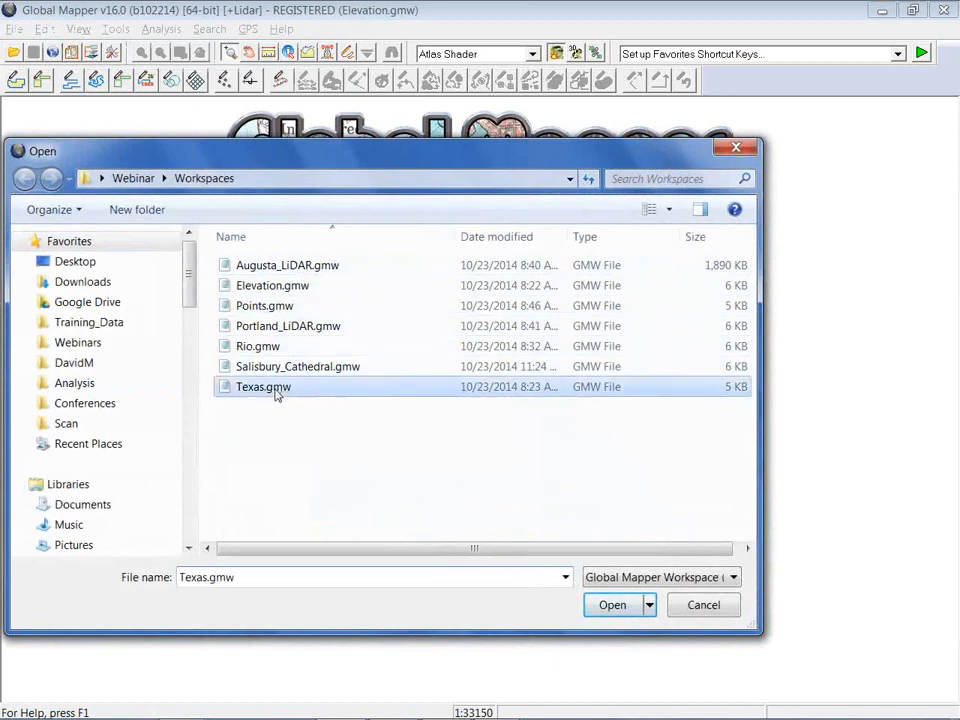
pyautogui.click(612, 605)
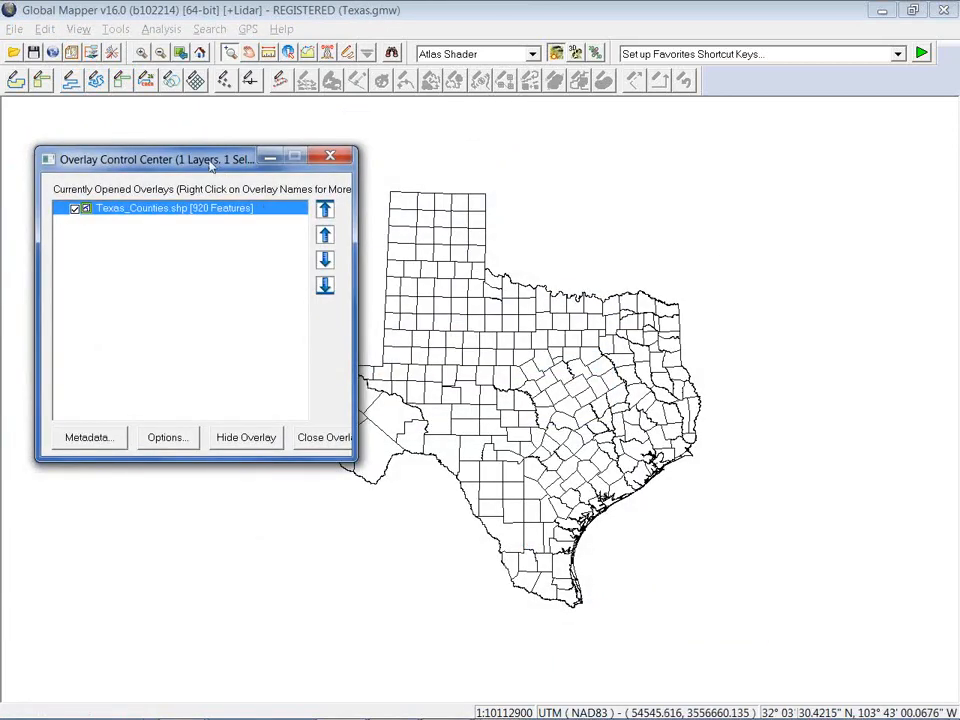
# - Move the Overlay Control Center clear of the Texas map and view the attributes of Stonewall county with the Feature Info tool
pyautogui.moveTo(216, 168); pyautogui.dragTo(174, 151)
pyautogui.moveTo(440, 404); pyautogui.dragTo(522, 418, button='middle')
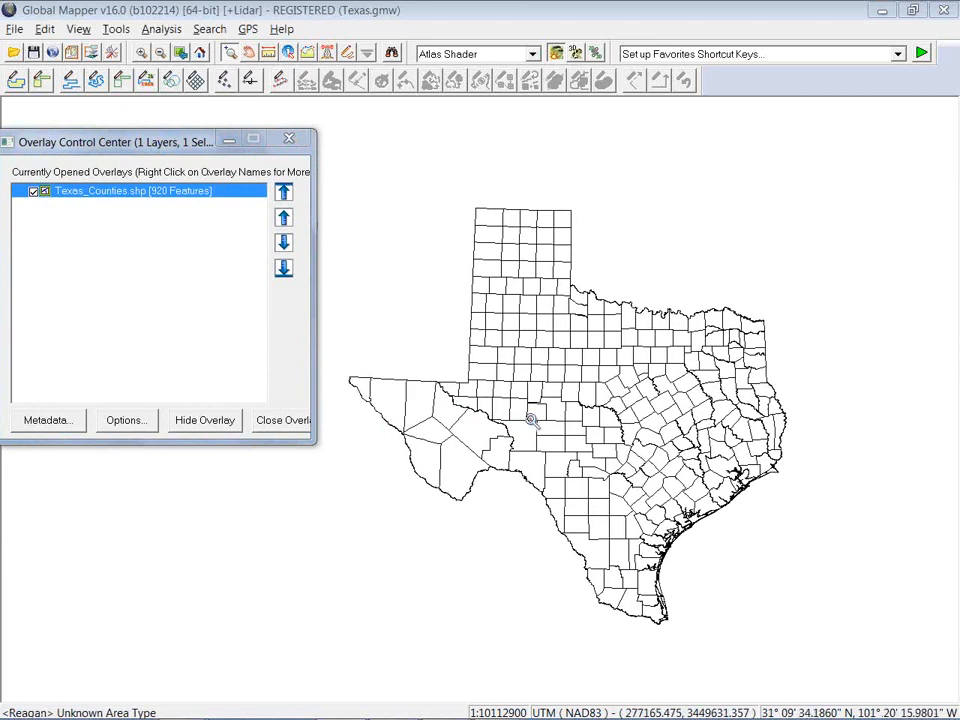
pyautogui.scroll(1, 578, 393)
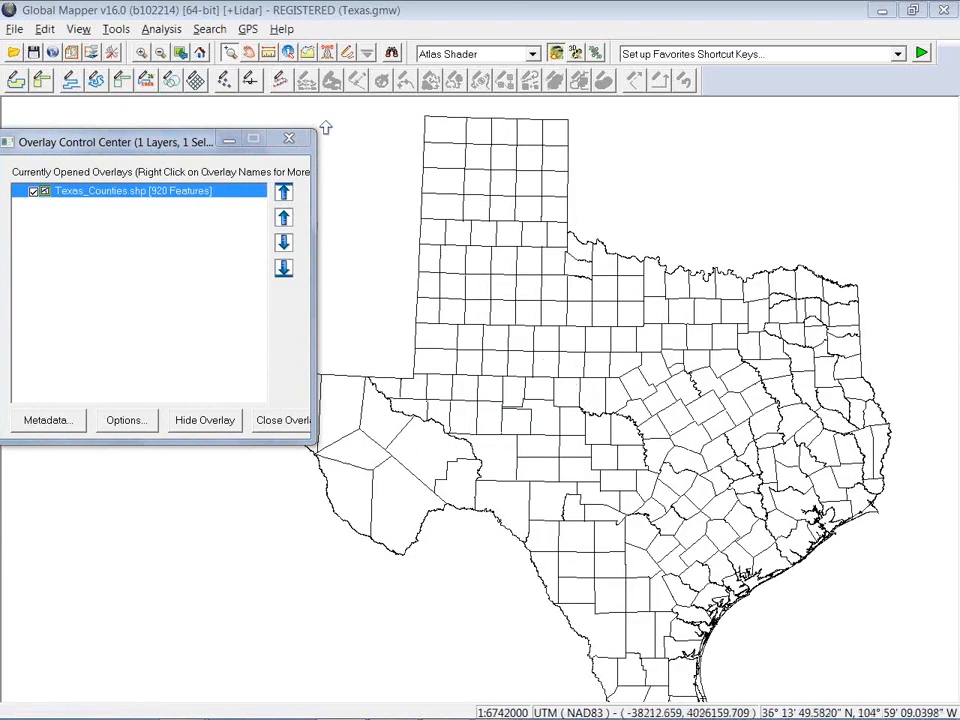
pyautogui.click(289, 53)
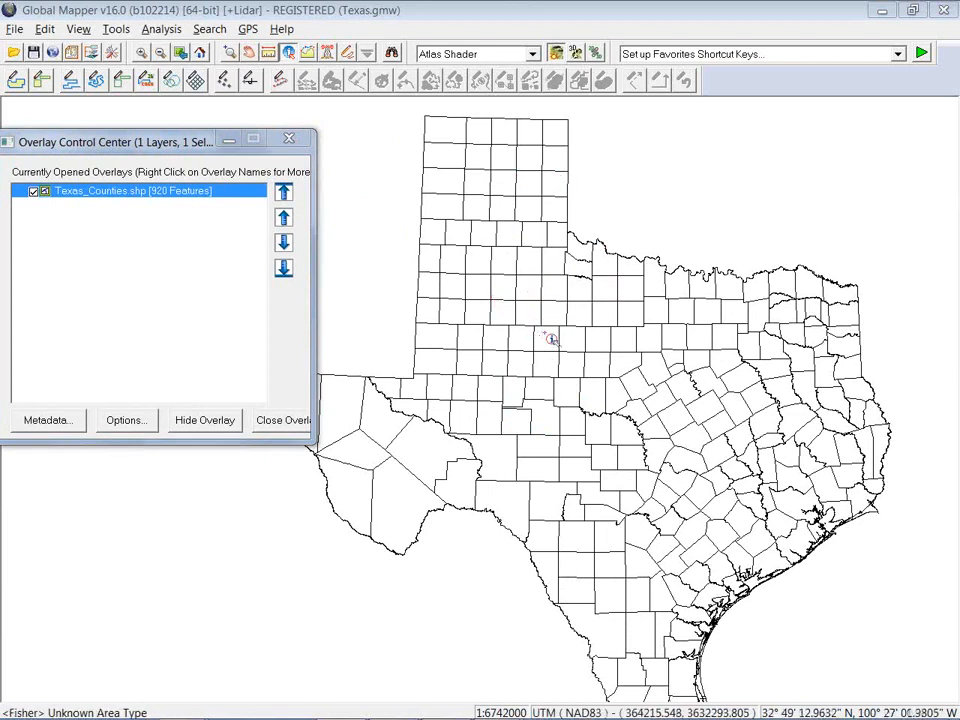
pyautogui.click(559, 320)
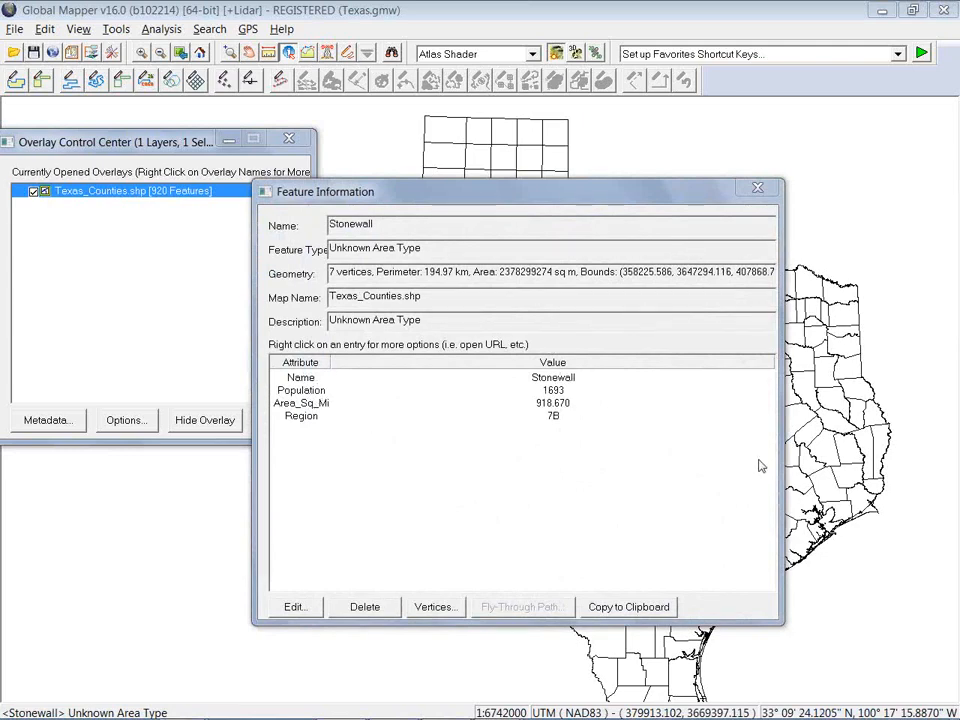
pyautogui.click(757, 188)
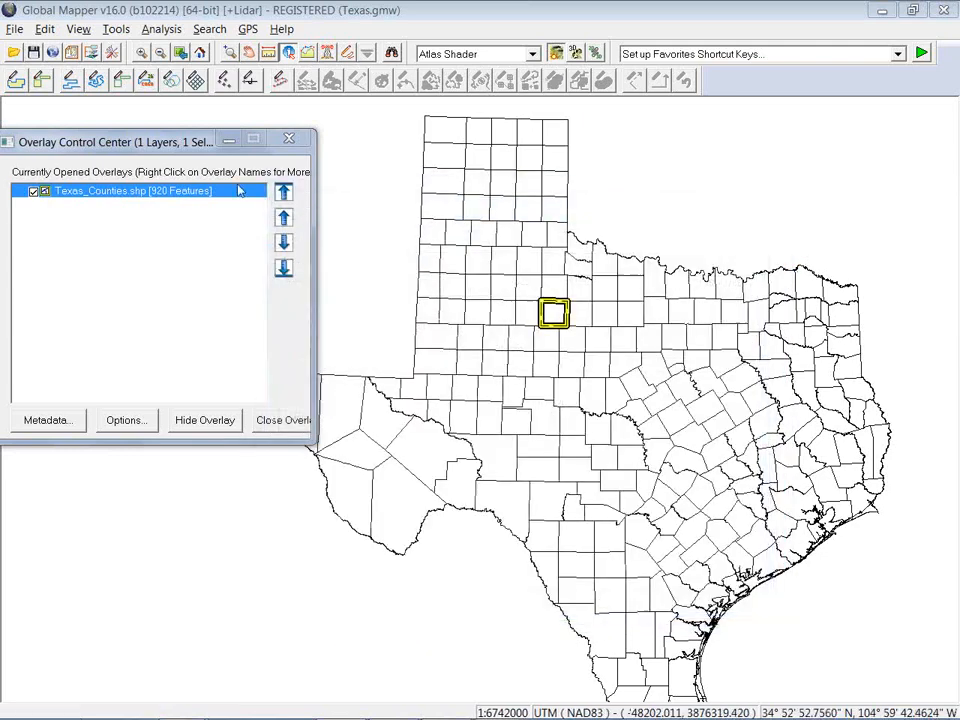
# - Join TX_Oil_Production.csv to the Texas_Counties.shp layer as a comma-delimited table, matching on the layer's NAME attribute
pyautogui.rightClick(170, 192)
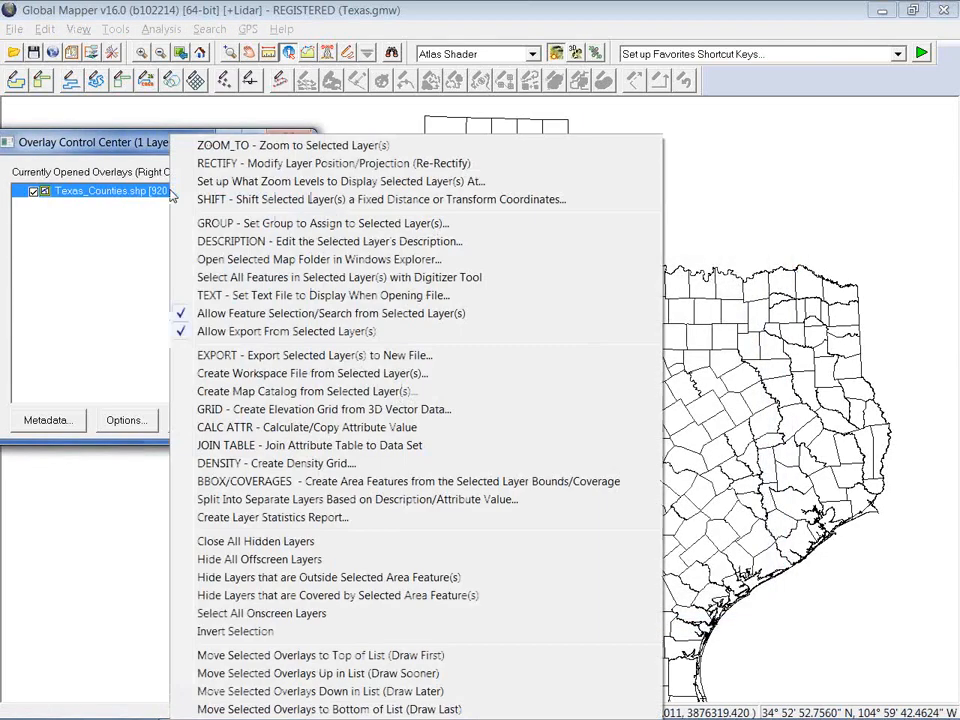
pyautogui.click(255, 445)
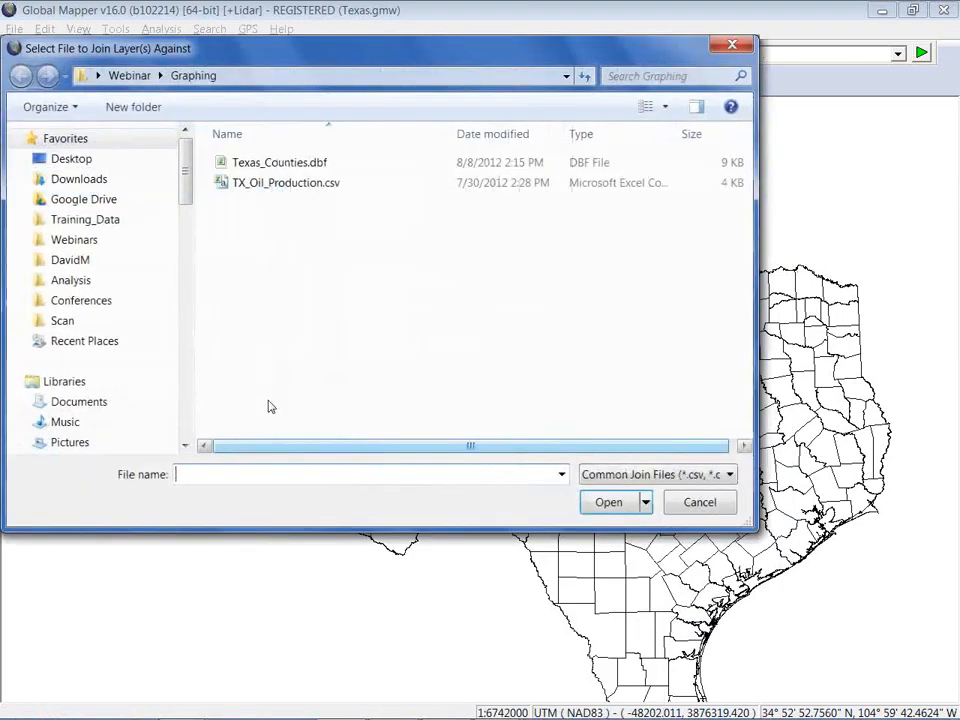
pyautogui.click(290, 183)
pyautogui.click(606, 502)
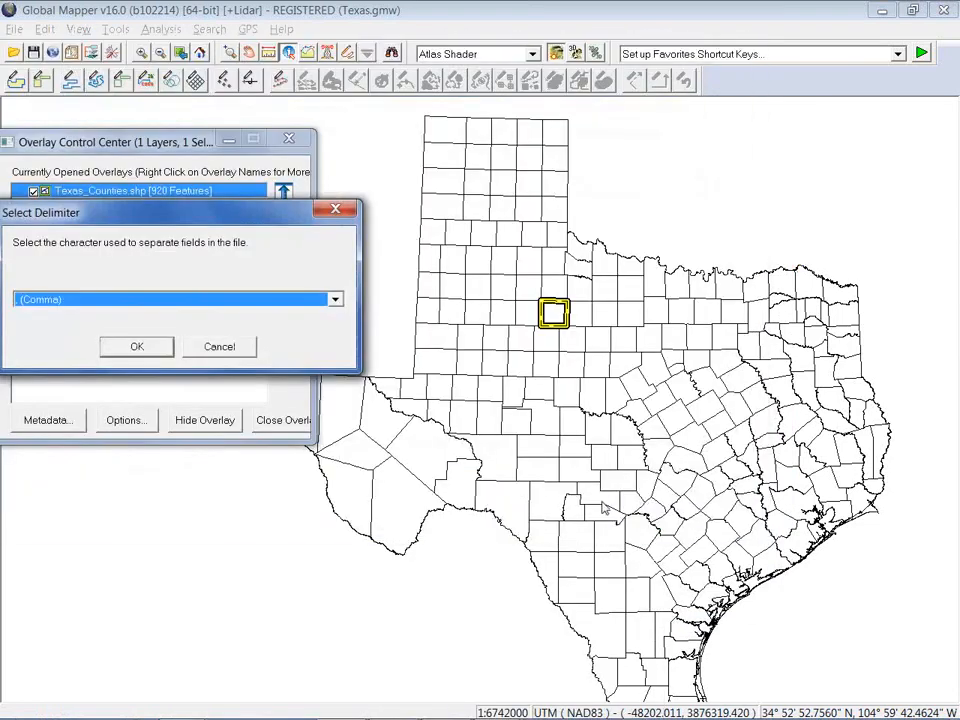
pyautogui.click(145, 345)
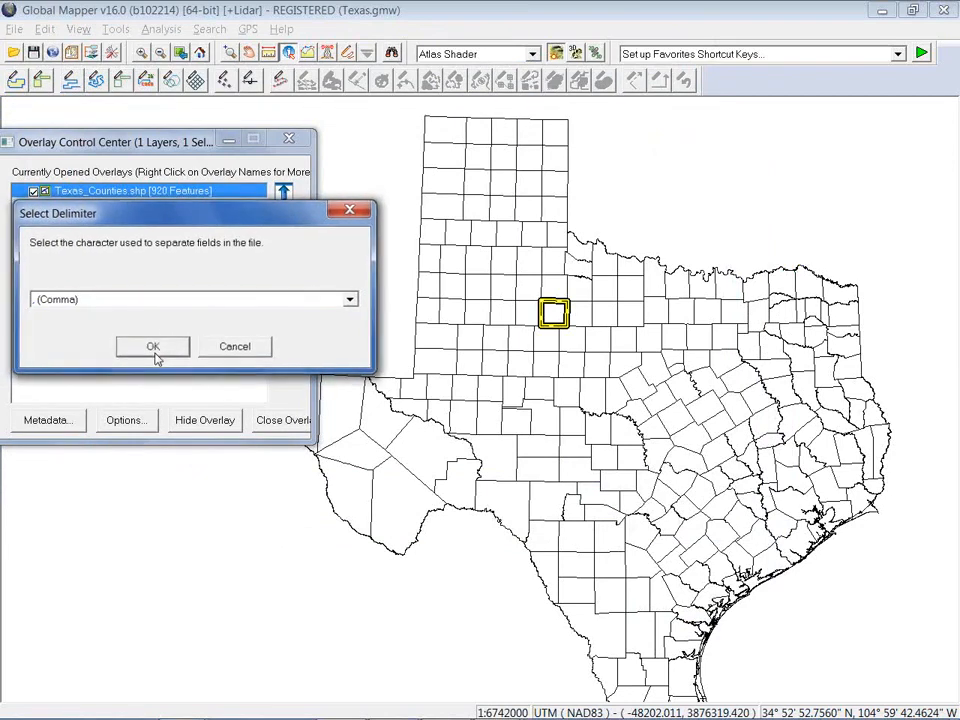
pyautogui.click(141, 346)
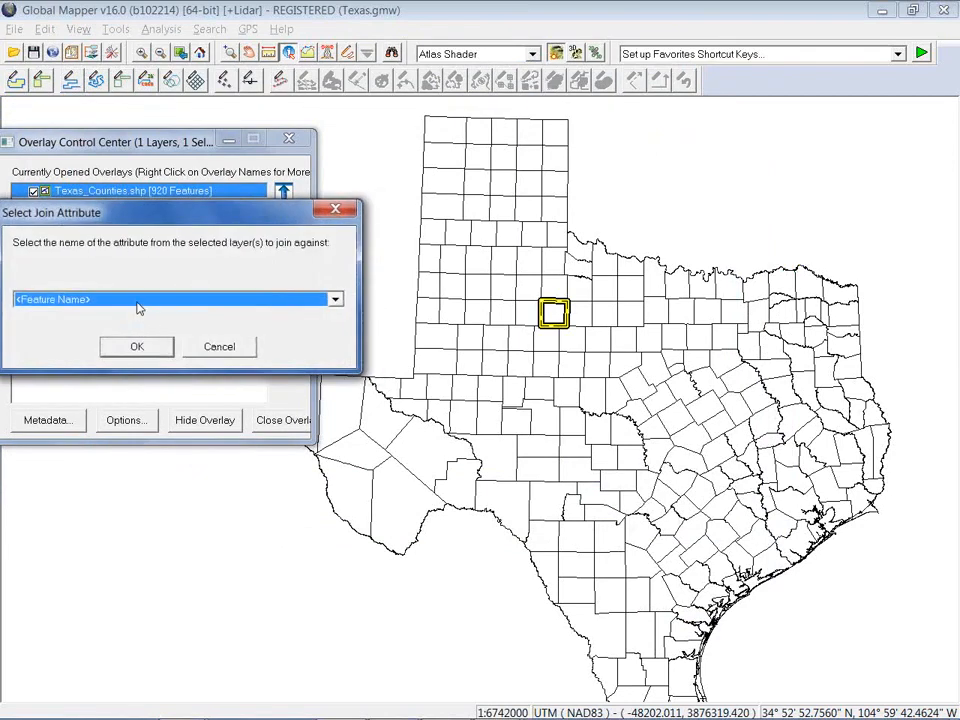
pyautogui.click(139, 306)
pyautogui.click(134, 336)
pyautogui.click(136, 347)
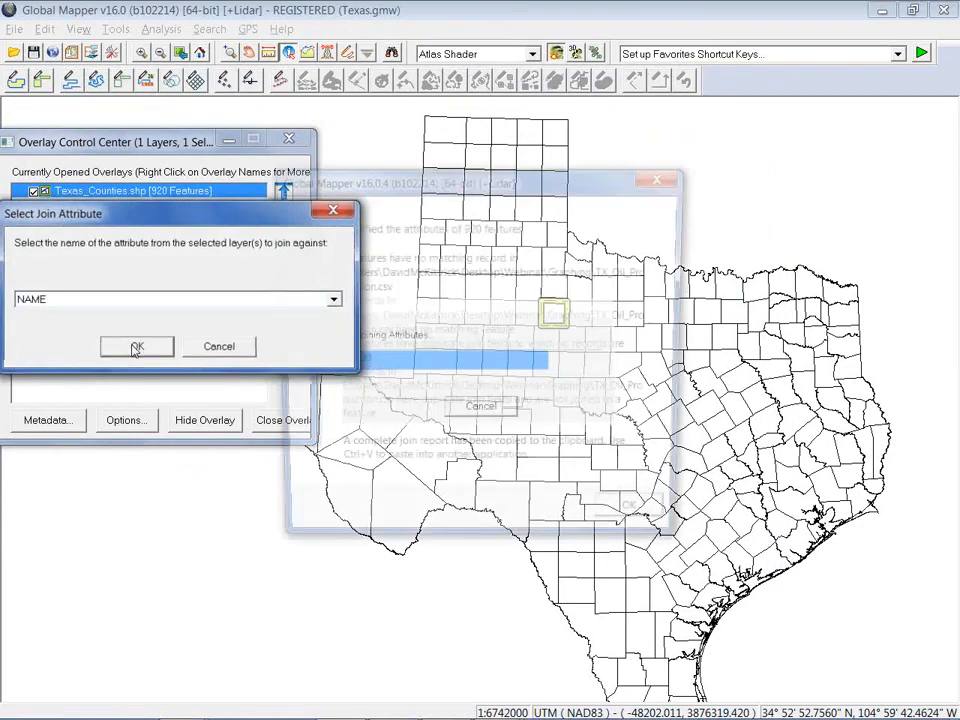
pyautogui.click(639, 521)
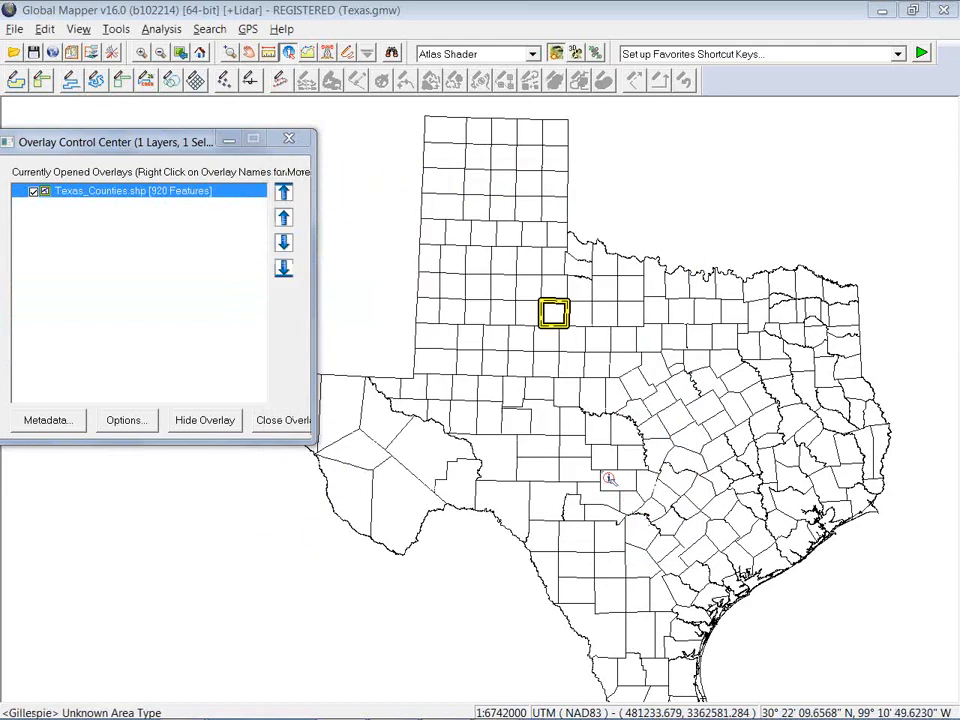
# - Inspect Coke county's attributes for the joined Oil (BBL) field and close the feature information
pyautogui.click(556, 398)
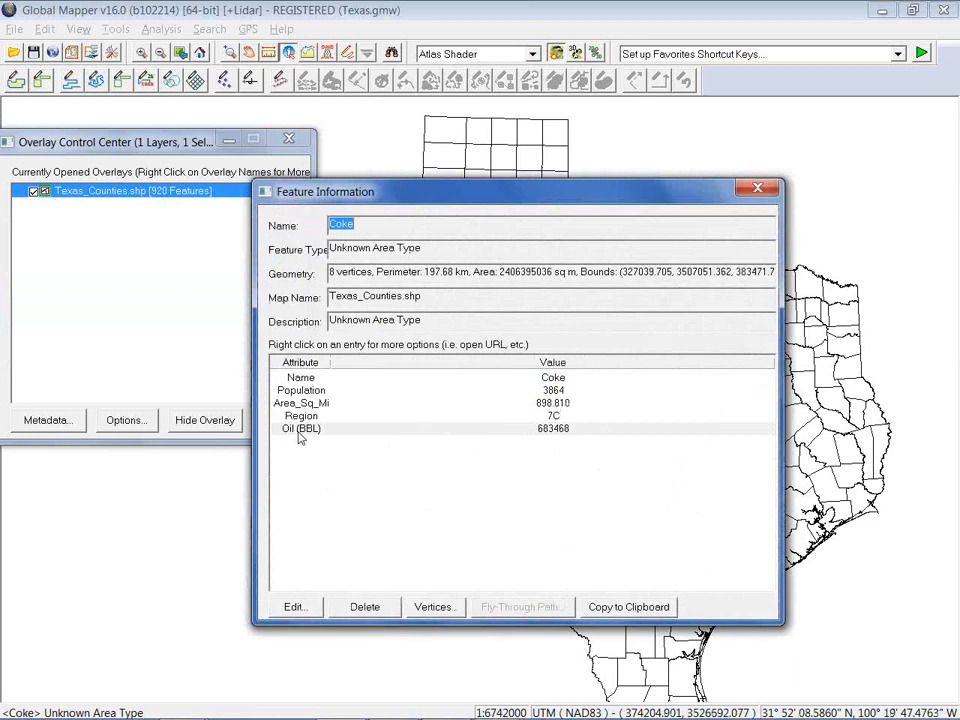
pyautogui.click(300, 430)
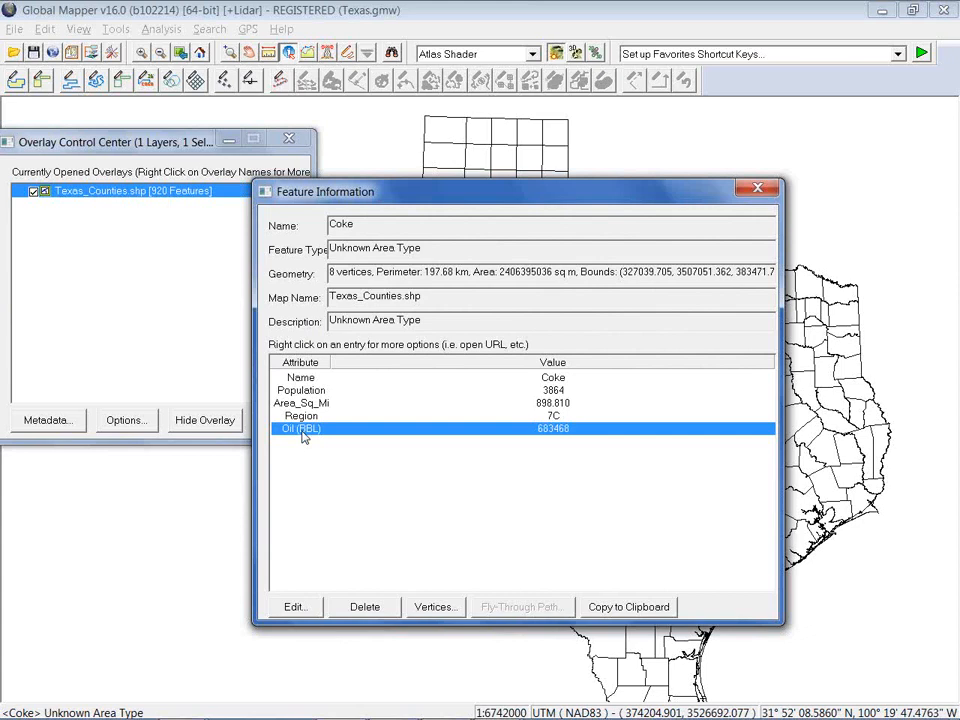
pyautogui.click(752, 192)
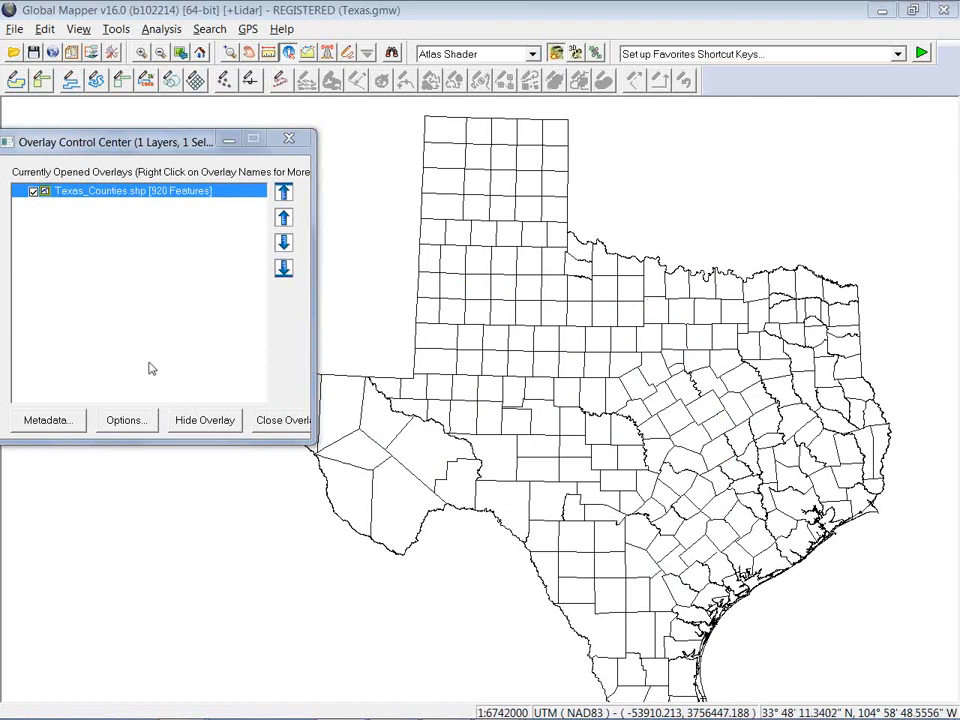
# - Set the area style of the Texas counties layer to attribute-based styling on REGION
pyautogui.click(140, 422)
pyautogui.click(500, 134)
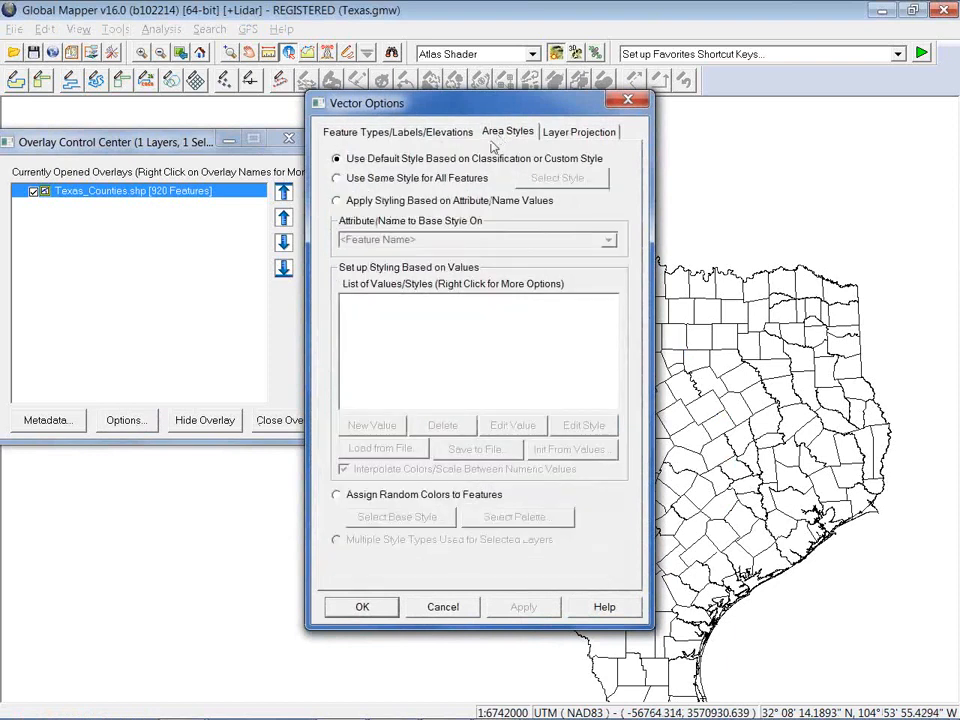
pyautogui.click(337, 201)
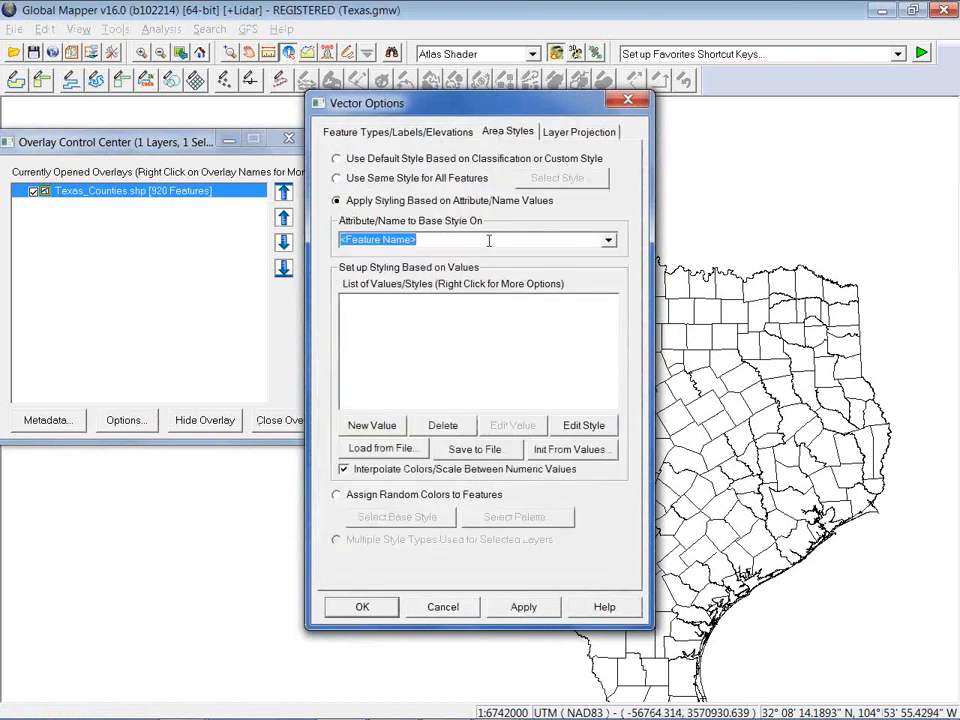
pyautogui.click(598, 240)
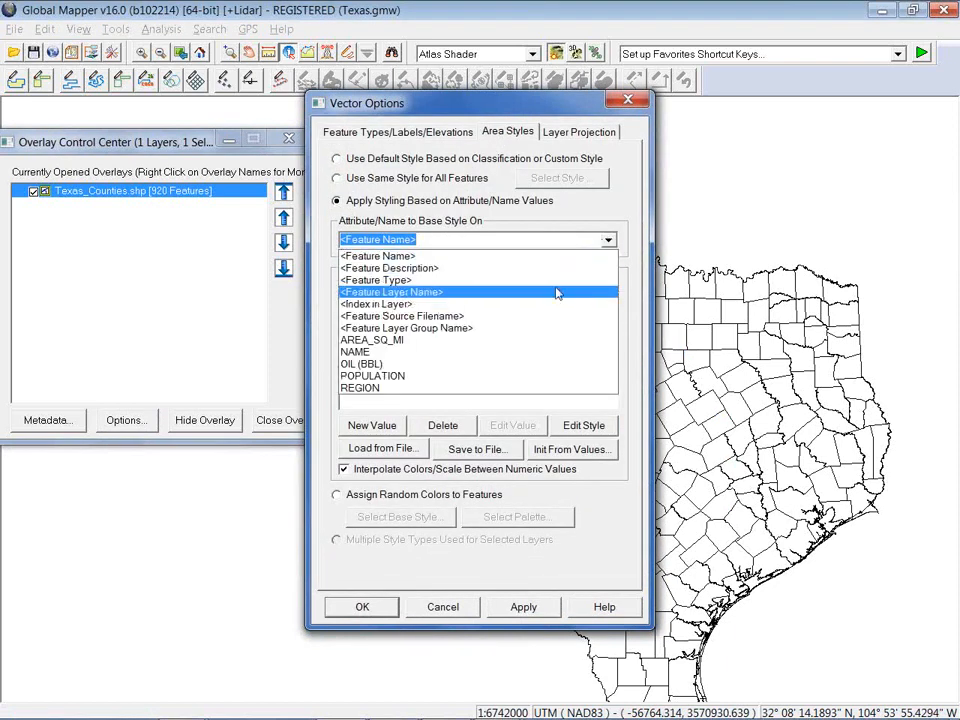
pyautogui.click(511, 392)
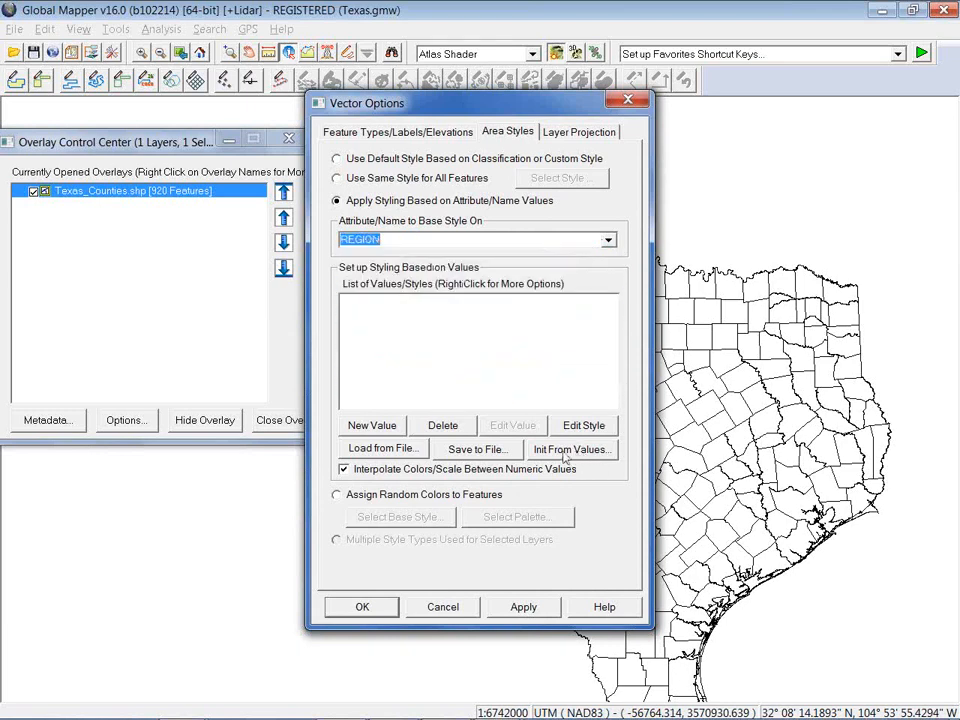
pyautogui.click(571, 452)
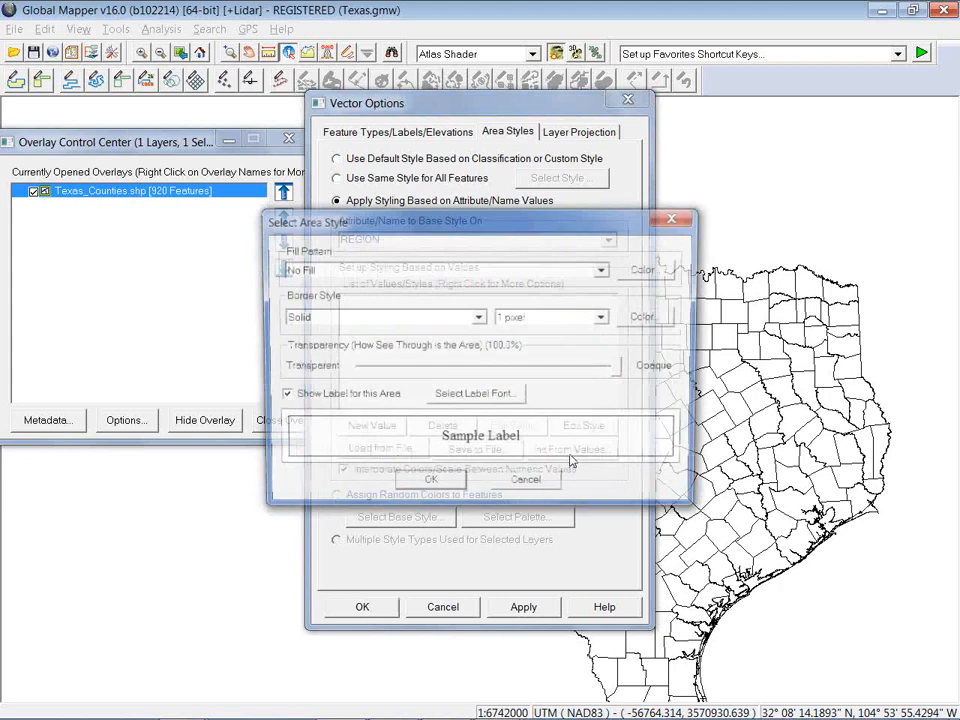
pyautogui.click(581, 270)
pyautogui.click(560, 297)
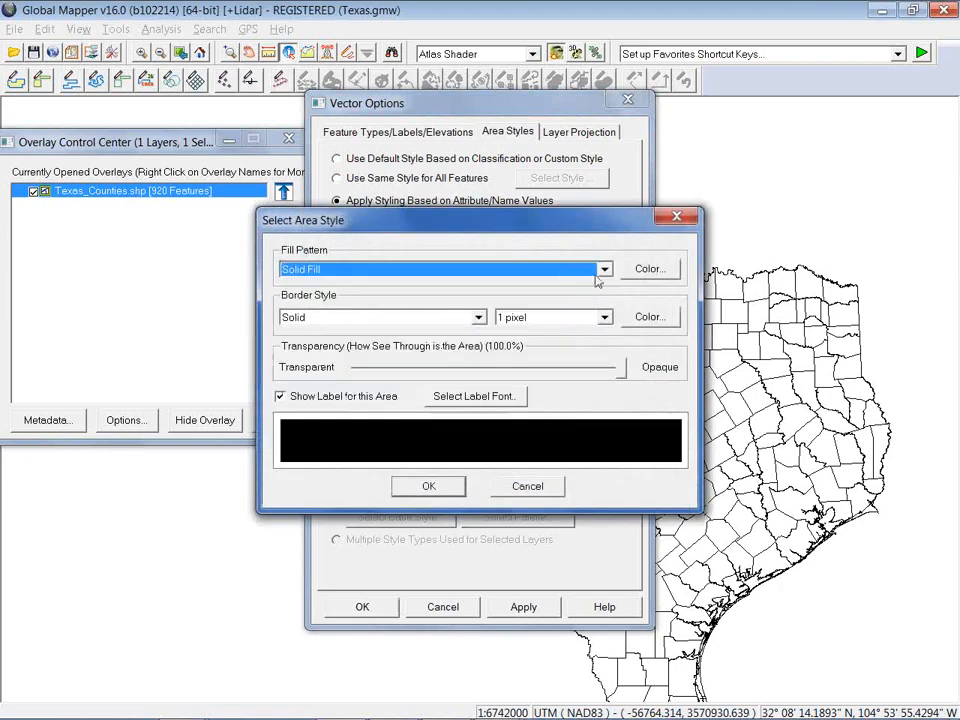
pyautogui.click(648, 269)
pyautogui.click(276, 284)
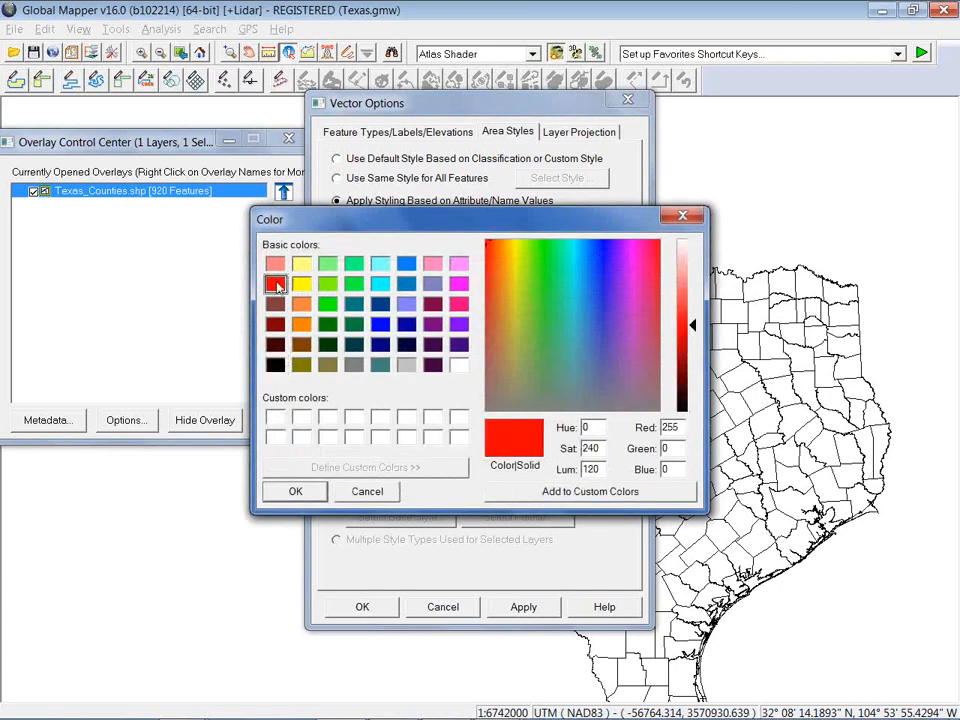
pyautogui.click(297, 490)
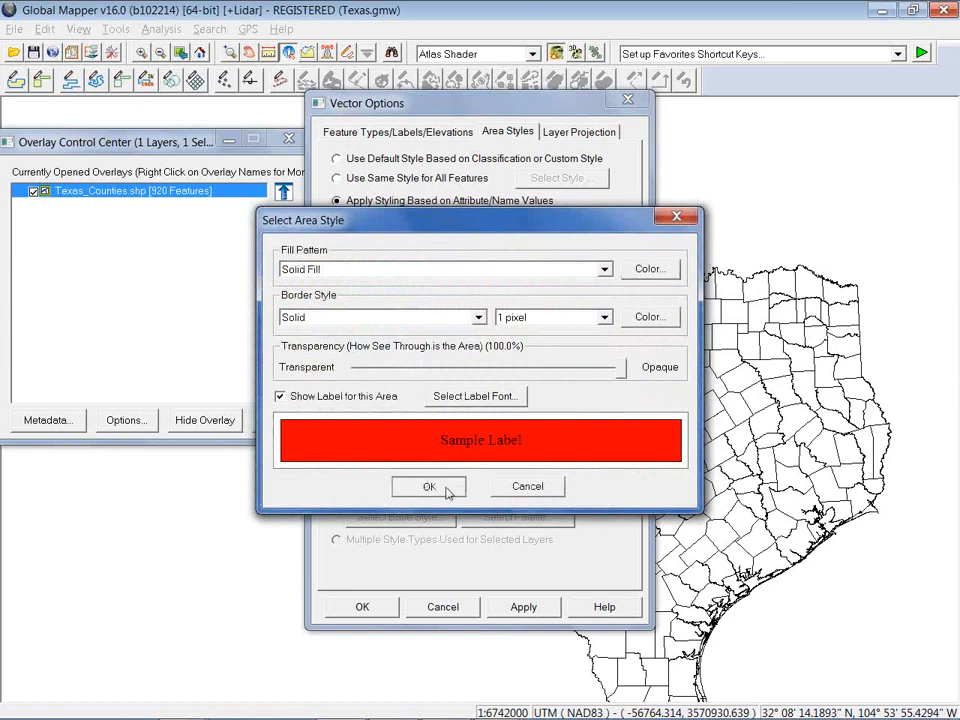
pyautogui.click(447, 488)
pyautogui.click(552, 424)
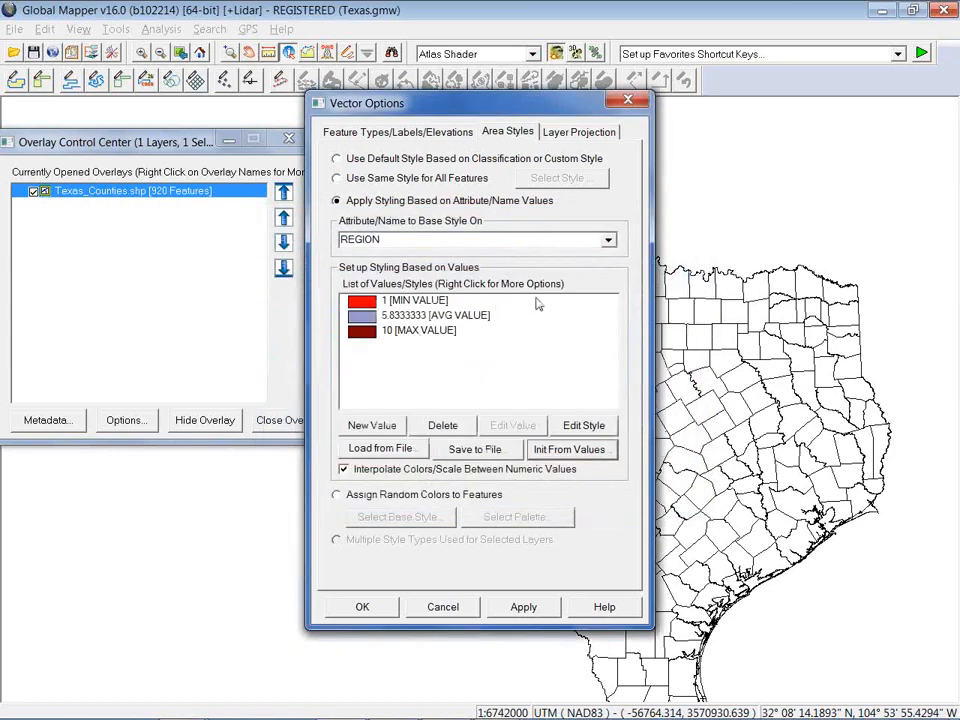
pyautogui.click(398, 331)
pyautogui.keyDown('shift'); pyautogui.click(427, 300); pyautogui.keyUp('shift')
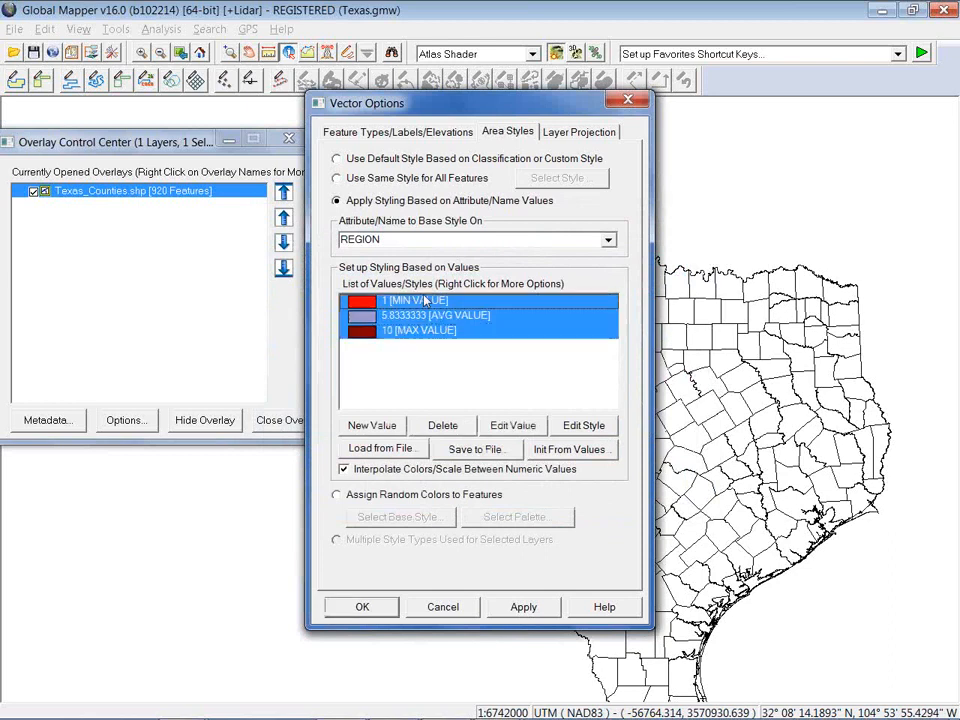
pyautogui.click(442, 427)
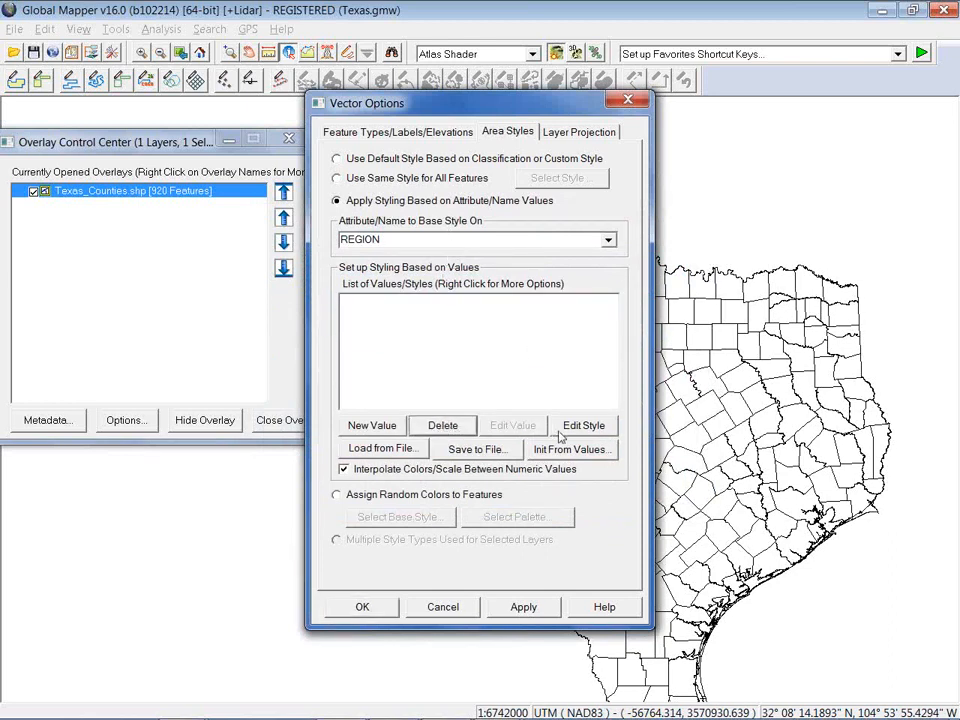
# - Initialize individual REGION value styles from a red solid fill, declining minimum/maximum color blending and assigning a random color to each value
pyautogui.click(585, 450)
pyautogui.click(510, 270)
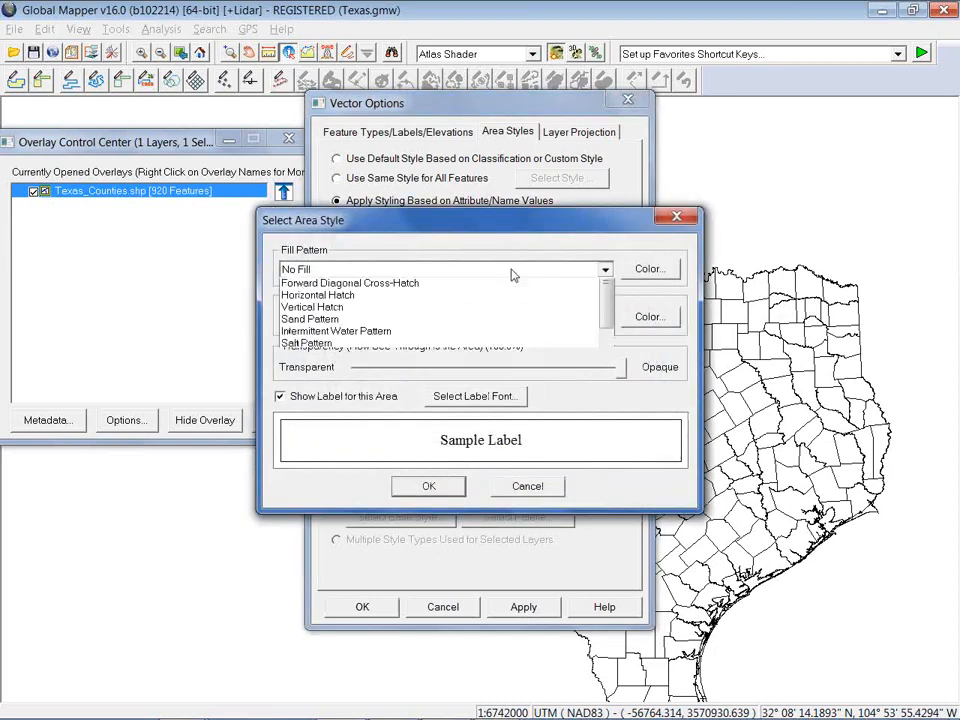
pyautogui.click(600, 295)
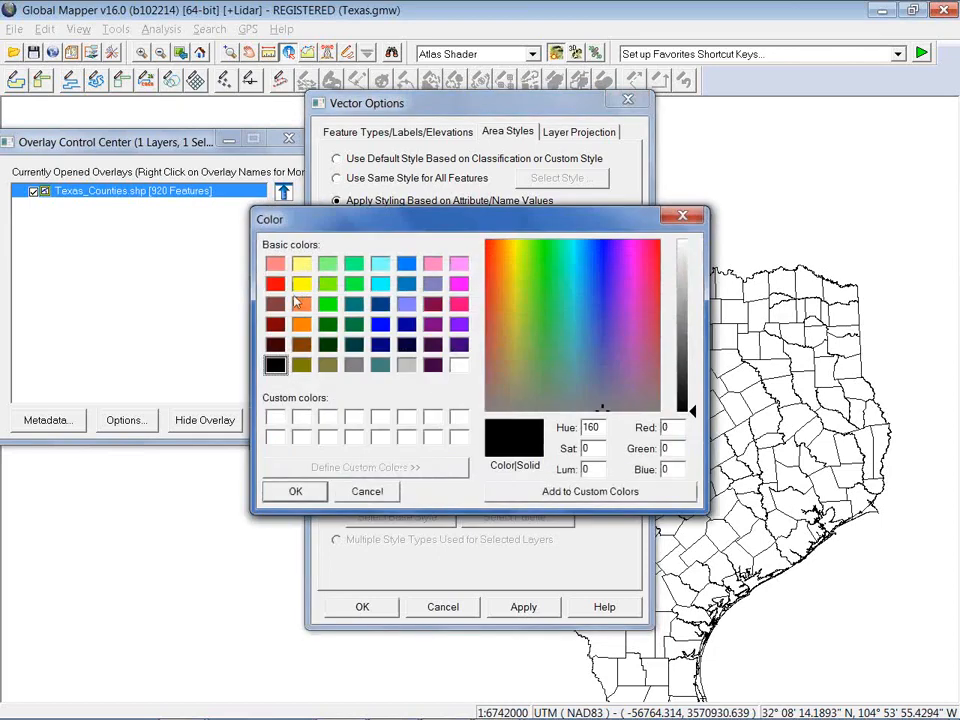
pyautogui.click(274, 276)
pyautogui.click(296, 491)
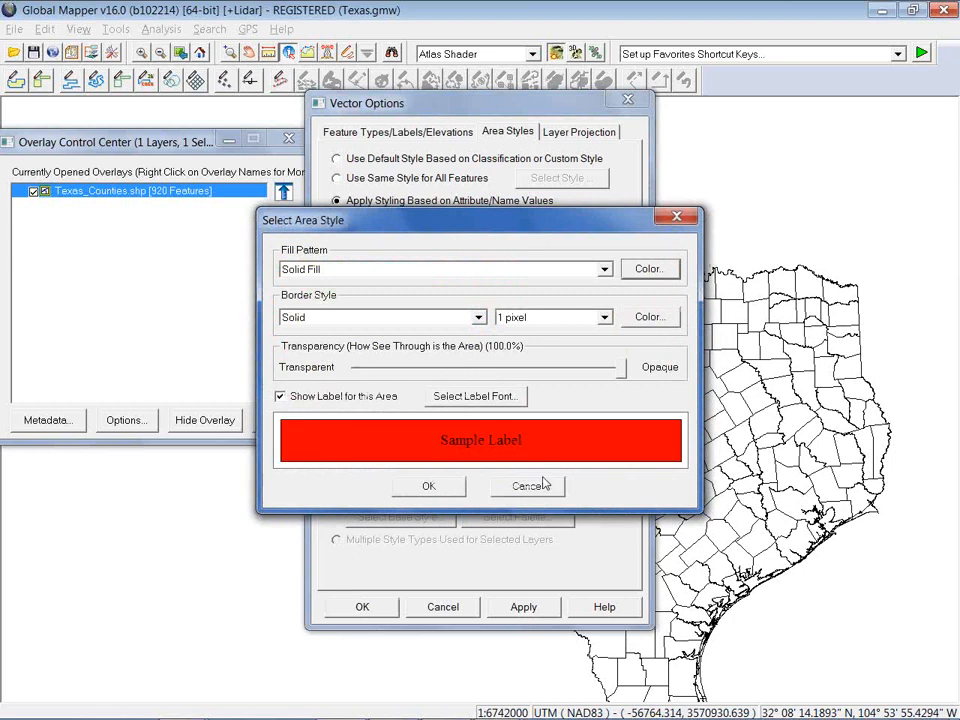
pyautogui.click(460, 487)
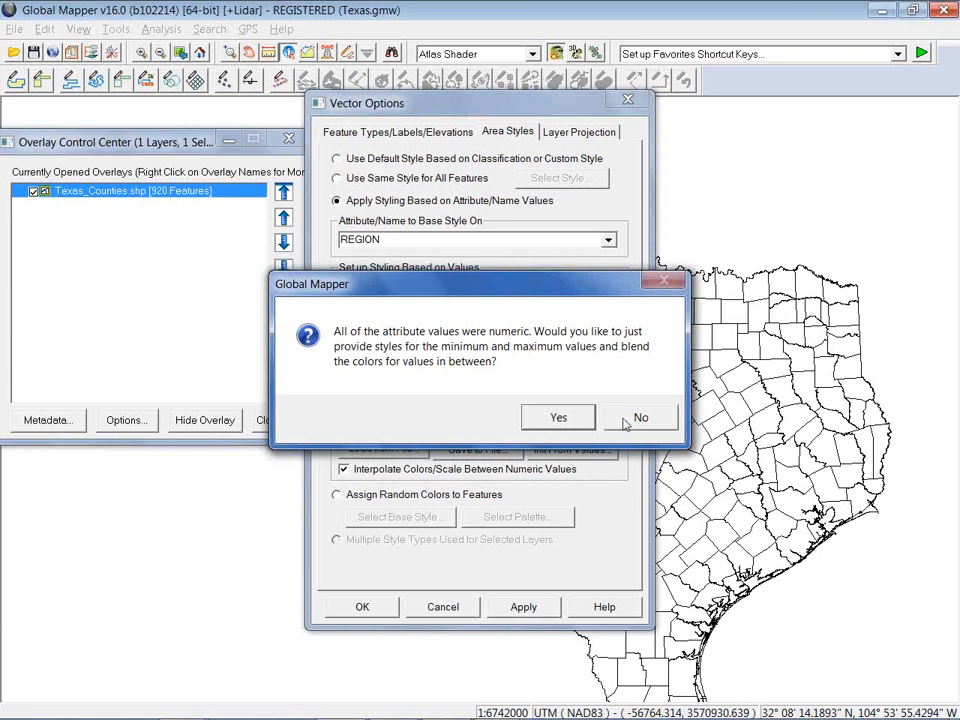
pyautogui.click(636, 418)
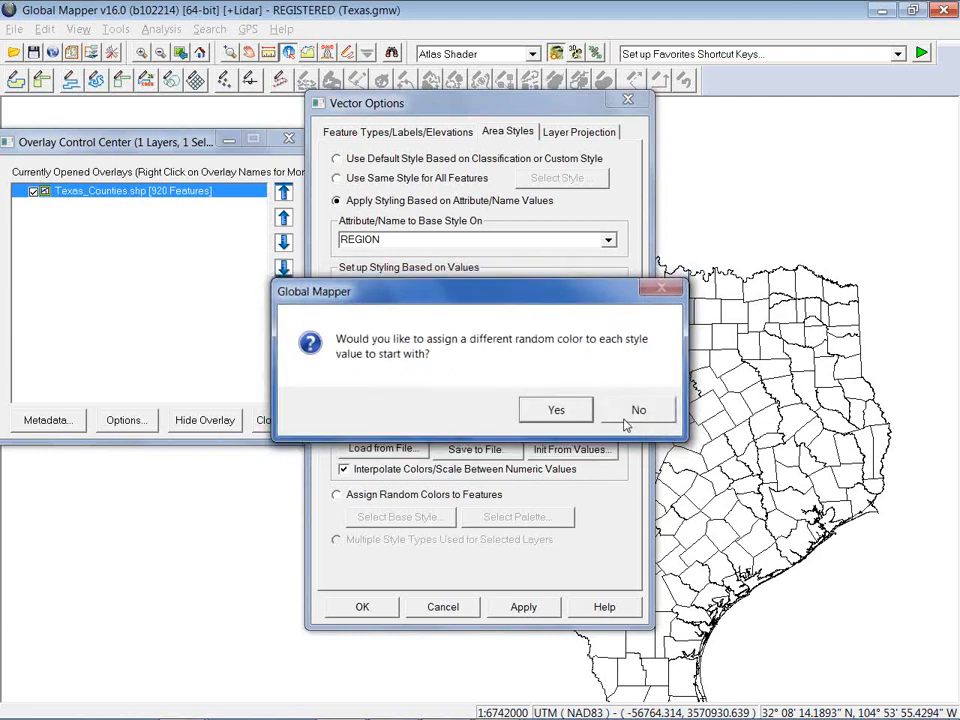
pyautogui.click(565, 414)
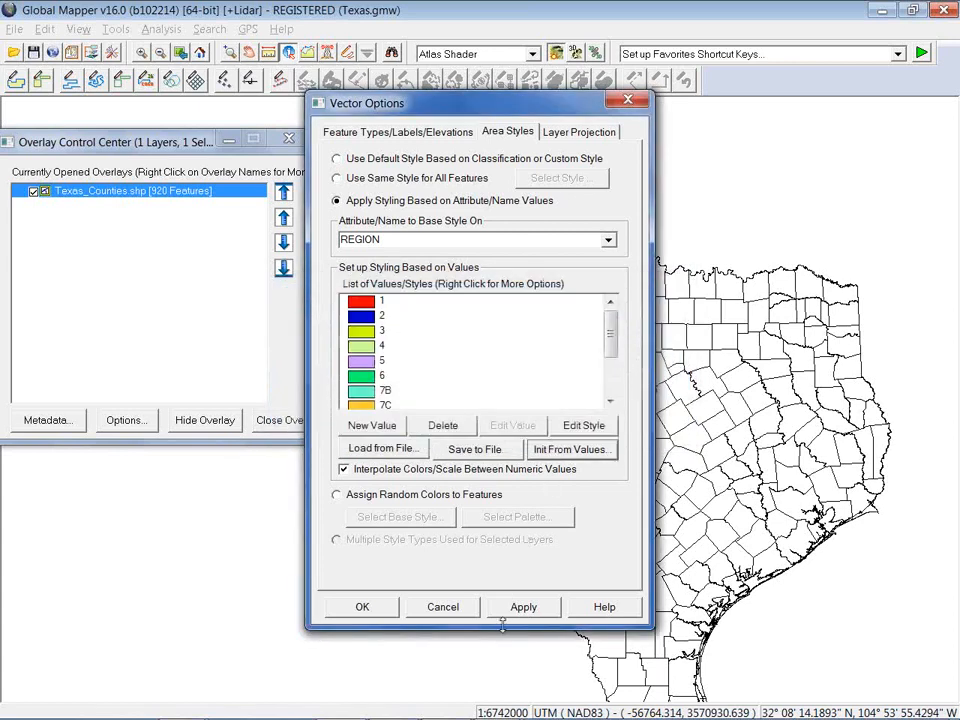
# - Review the list of region values and colors and apply the styling to the Texas counties layer
pyautogui.moveTo(502, 624); pyautogui.dragTo(502, 668)
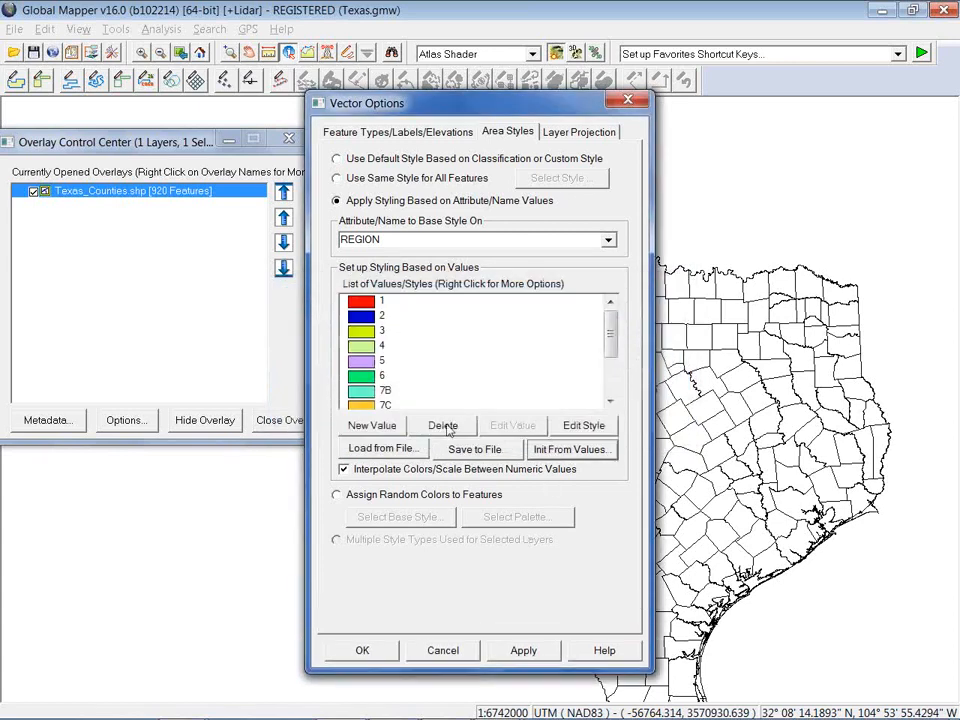
pyautogui.click(380, 346)
pyautogui.click(380, 376)
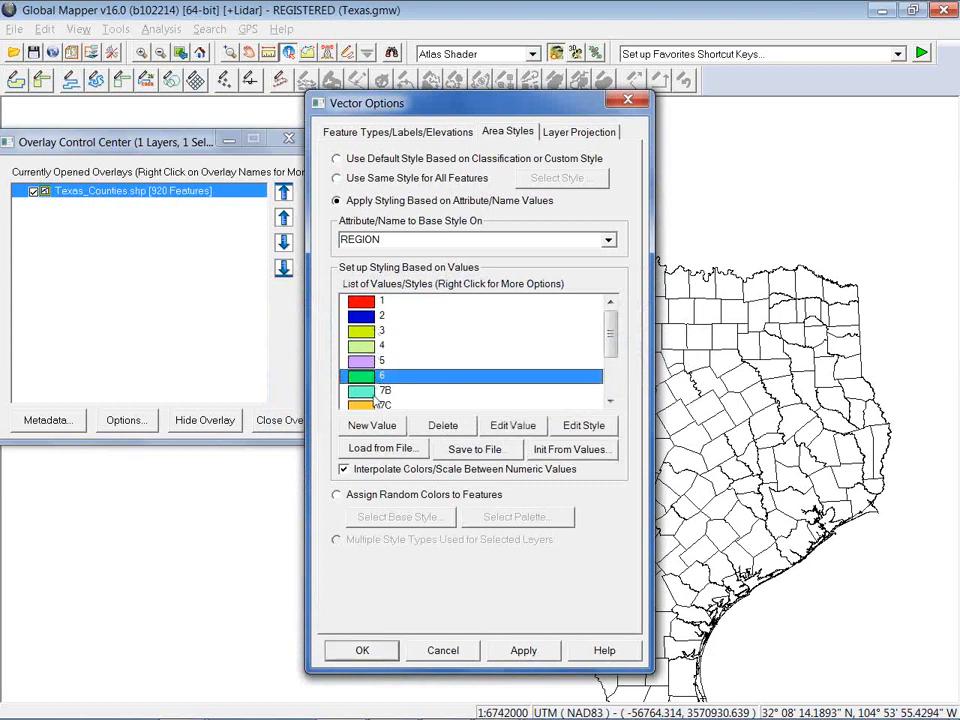
pyautogui.click(382, 391)
pyautogui.scroll(-2, 604, 365)
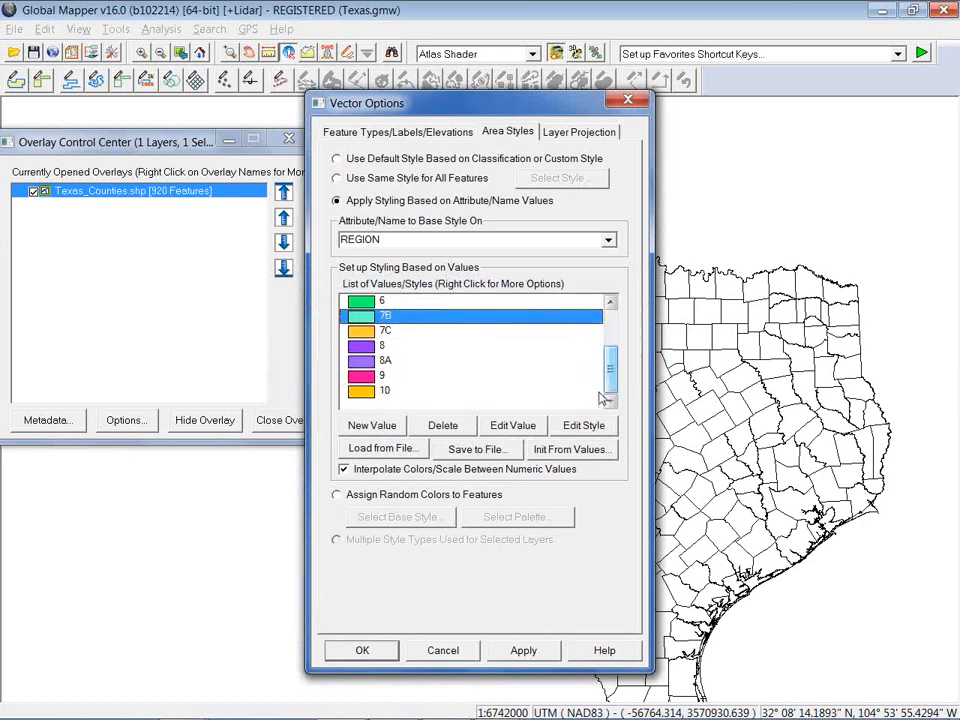
pyautogui.click(363, 650)
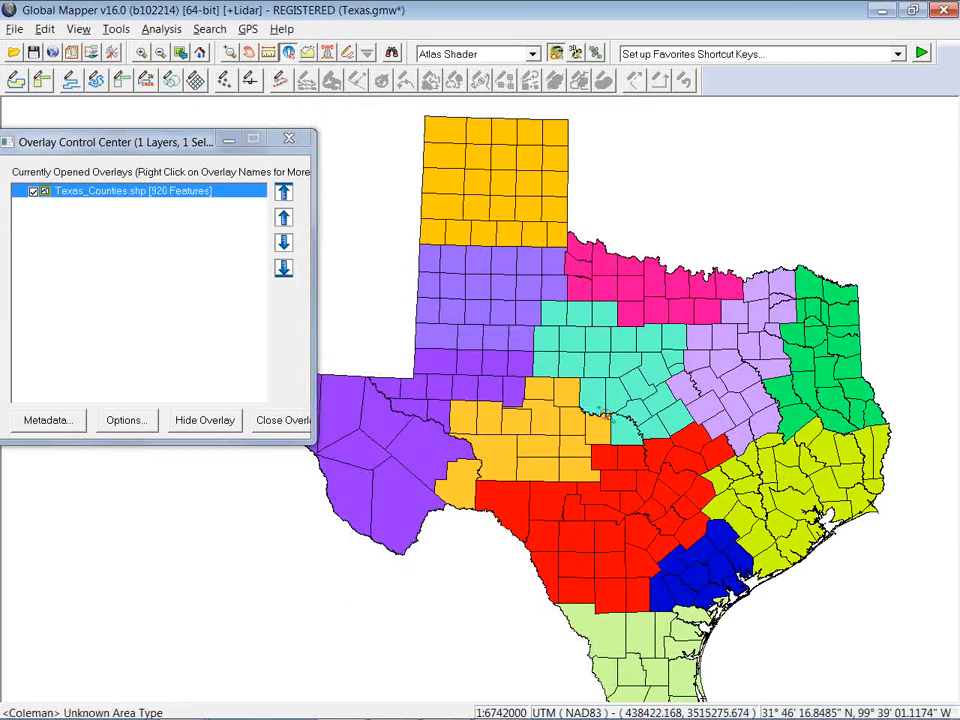
# - Bring all of Texas into view and check Pecos county's region and oil attributes with the Feature Info tool
pyautogui.scroll(-1, 595, 413)
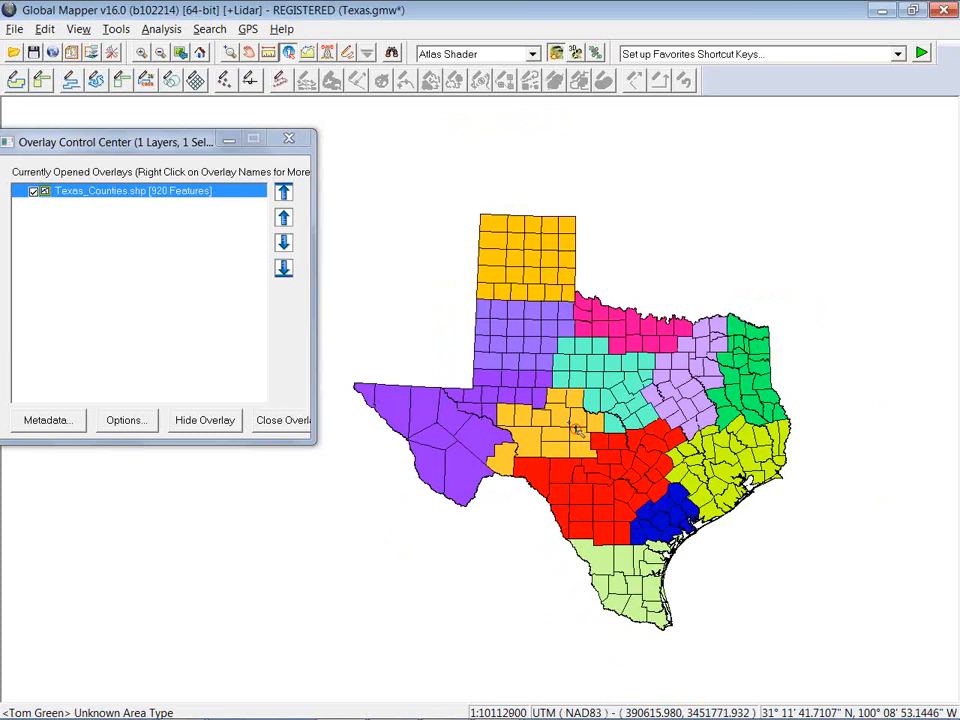
pyautogui.click(481, 446)
pyautogui.click(588, 429)
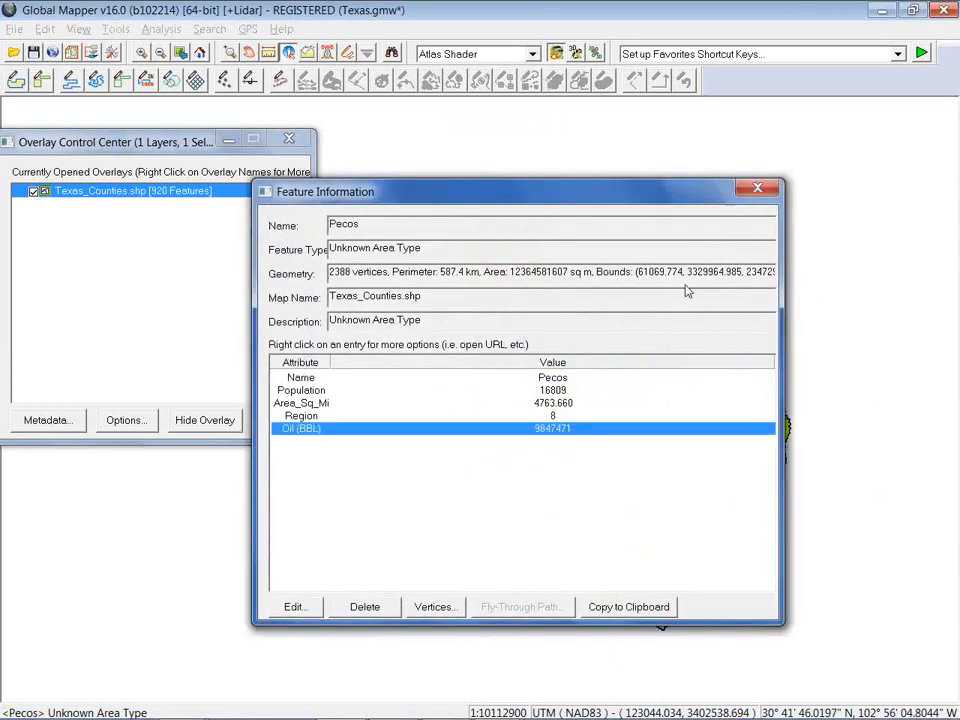
pyautogui.click(757, 188)
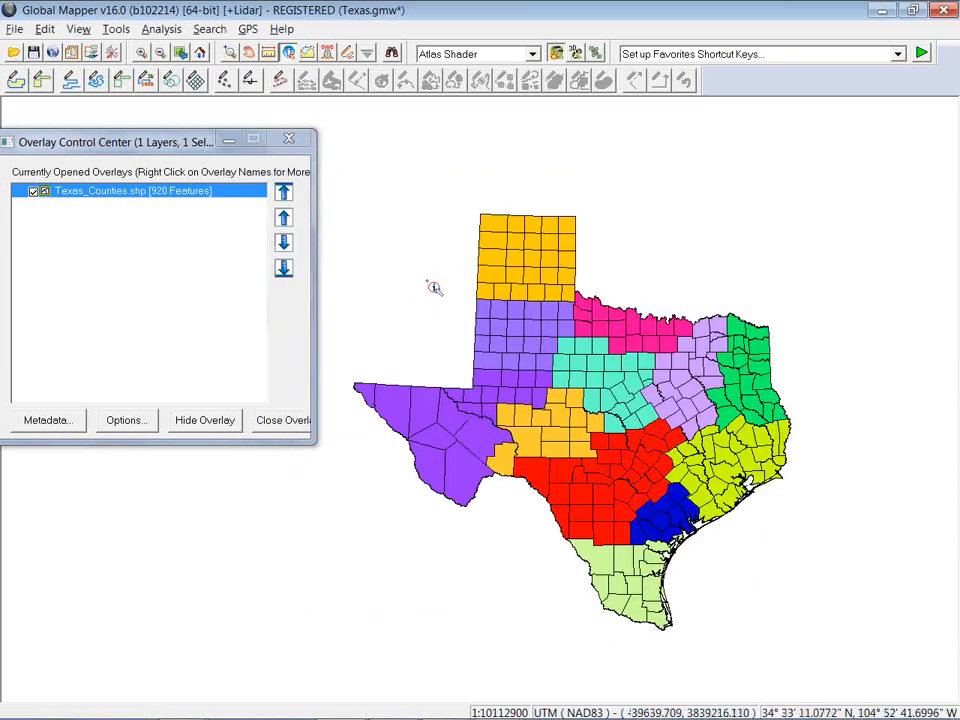
# - Create a new graph in the Graph and Chart Manager and title it Oil Production
pyautogui.click(158, 30)
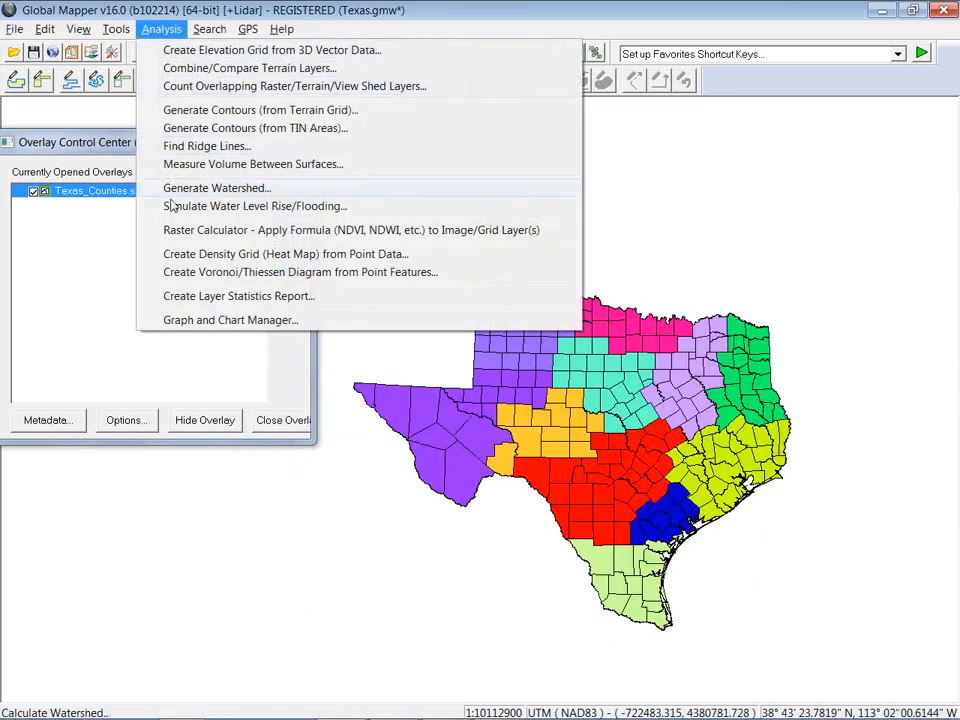
pyautogui.click(213, 322)
pyautogui.click(321, 445)
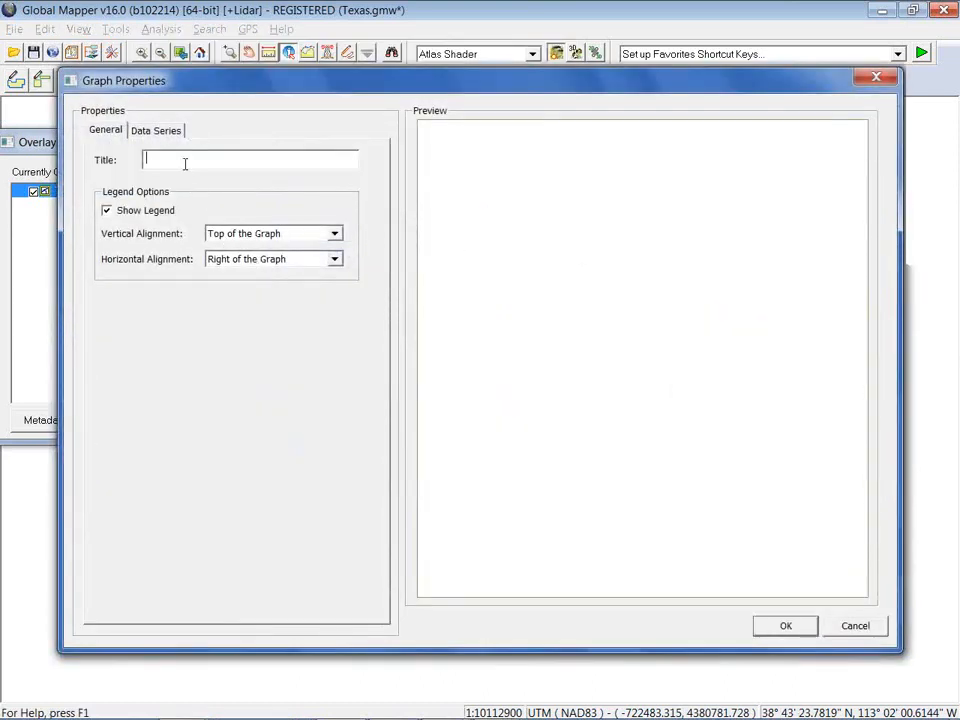
pyautogui.write('Oil Production')
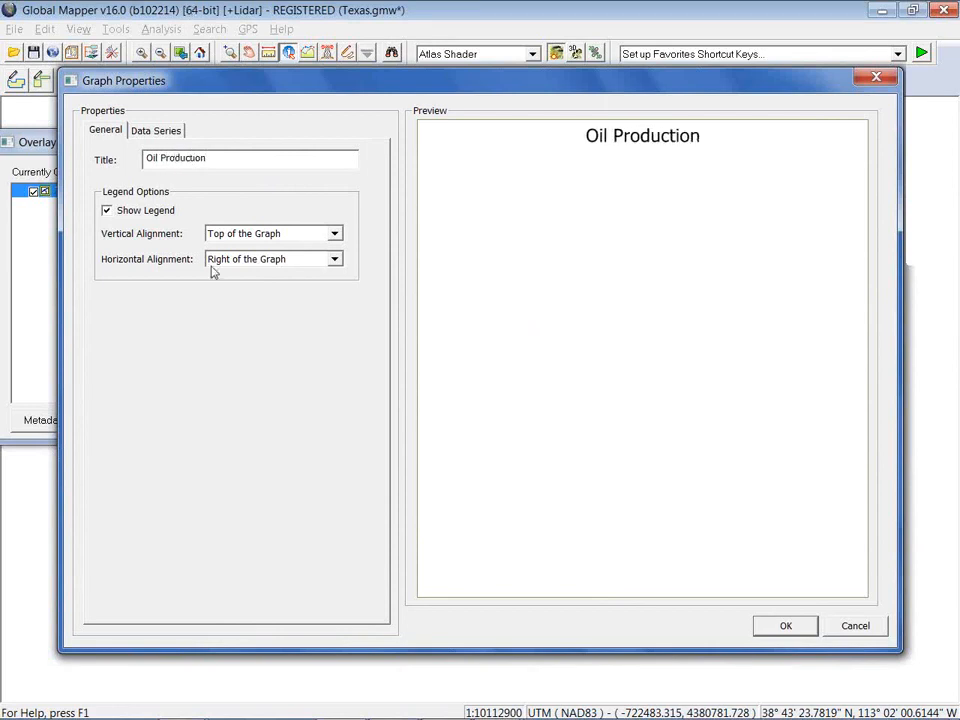
# - Define the data series as a pie chart of the Texas counties' OIL (BBL) values, labelled by REGION
pyautogui.click(160, 133)
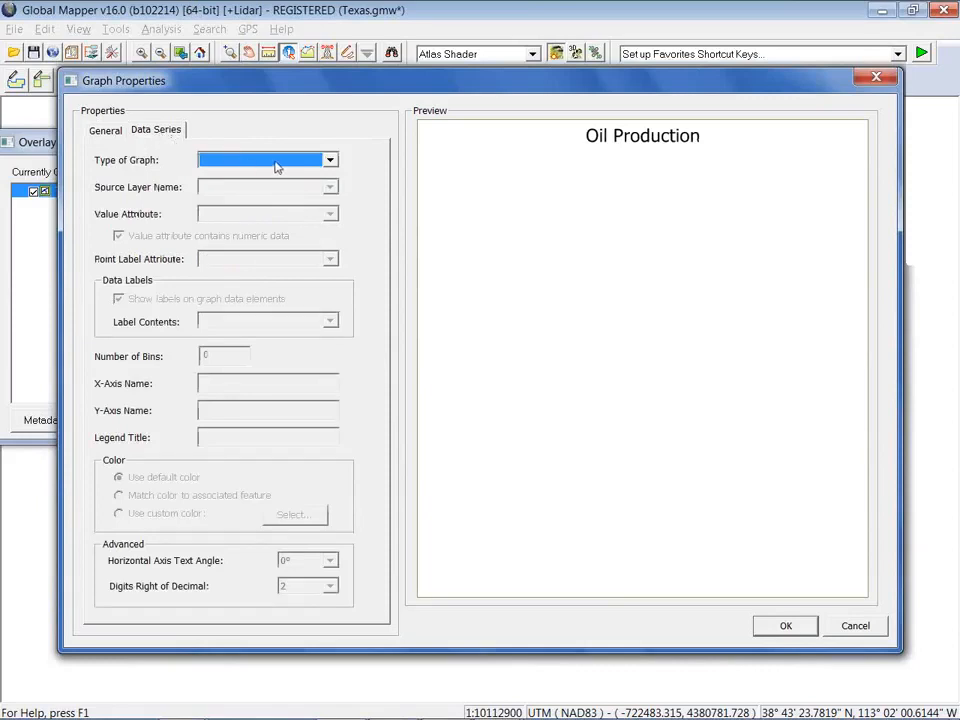
pyautogui.click(330, 161)
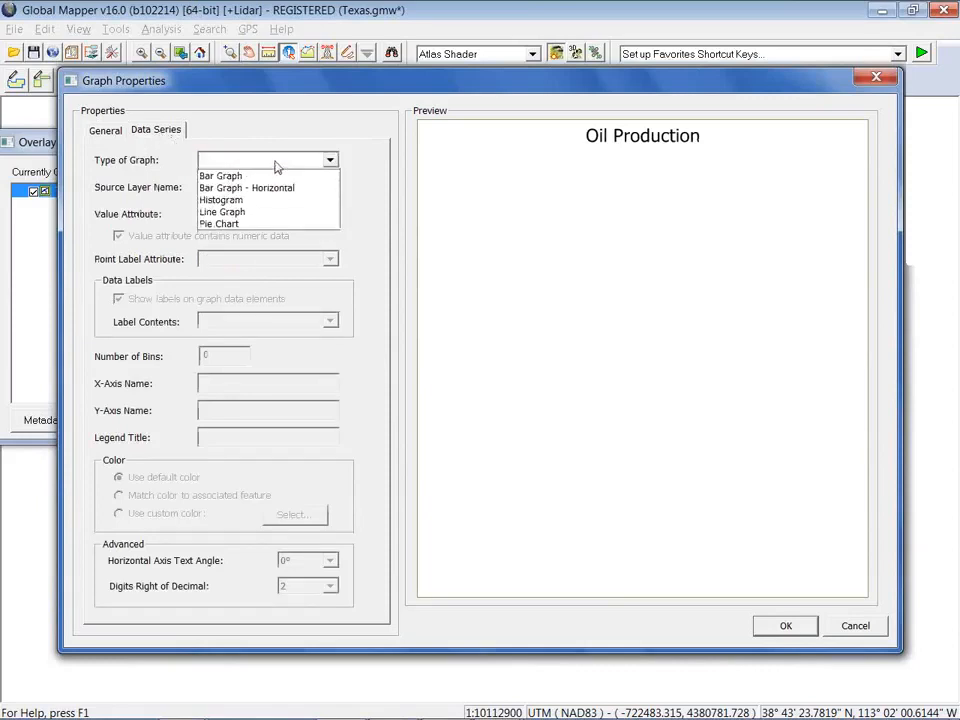
pyautogui.click(233, 224)
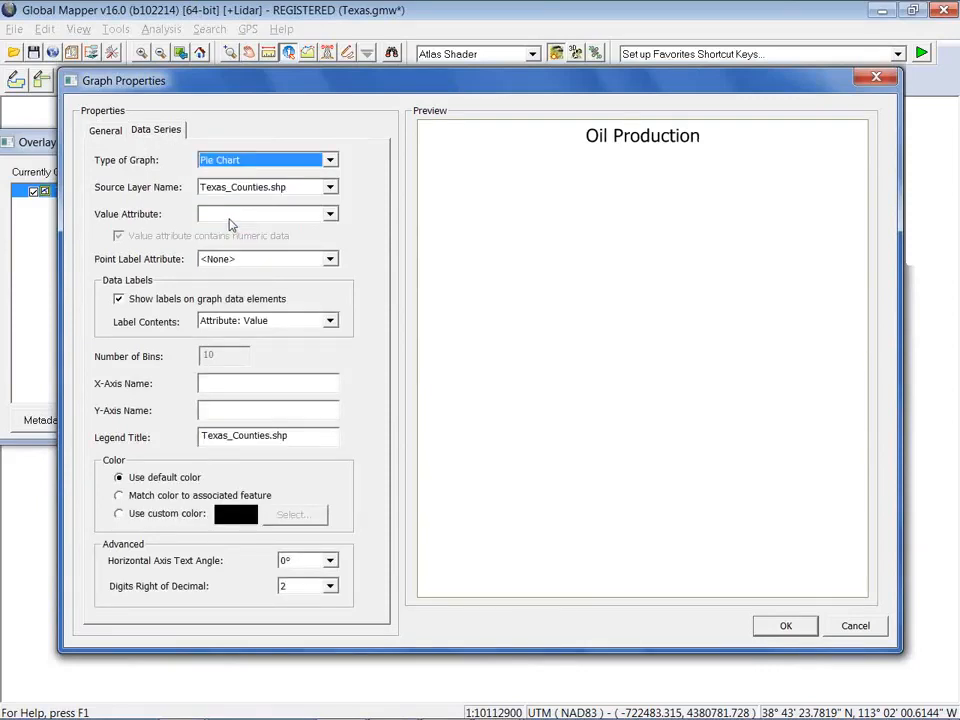
pyautogui.click(330, 216)
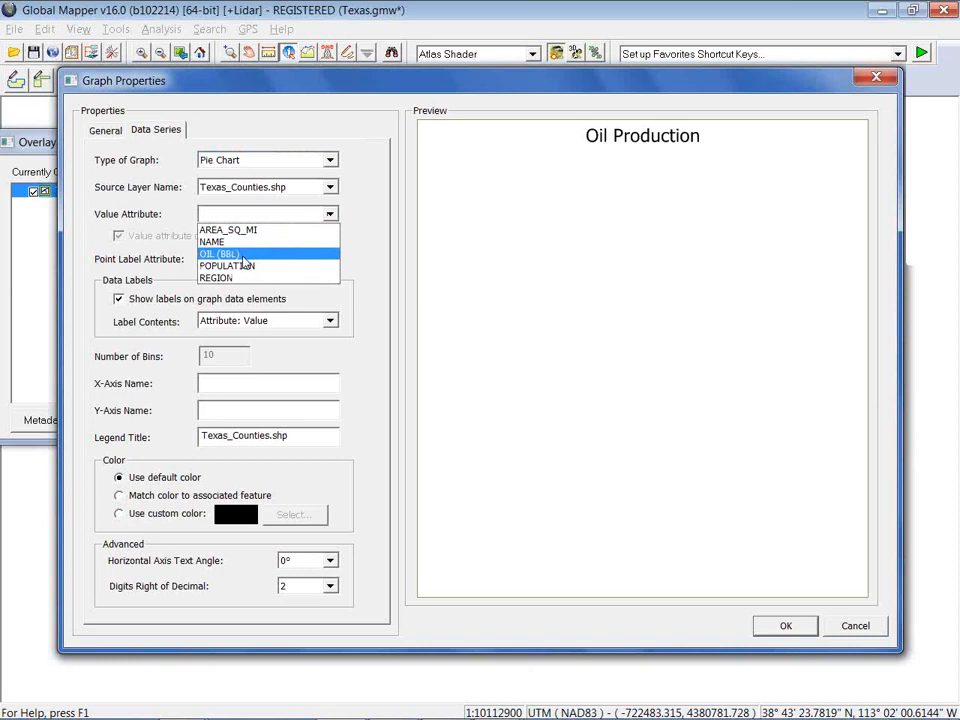
pyautogui.click(244, 257)
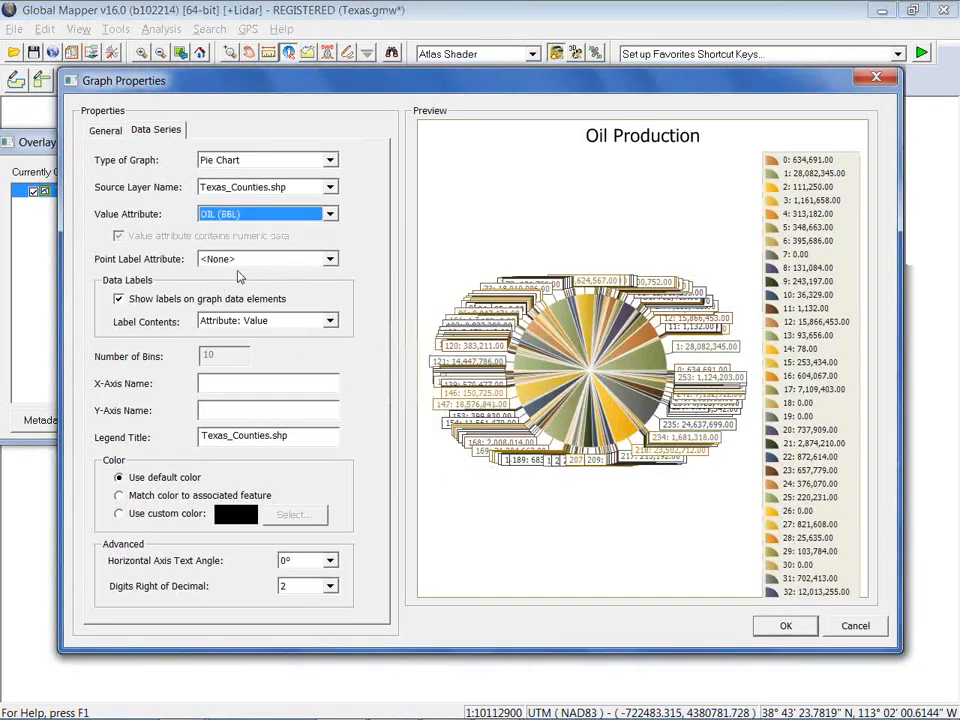
pyautogui.click(315, 262)
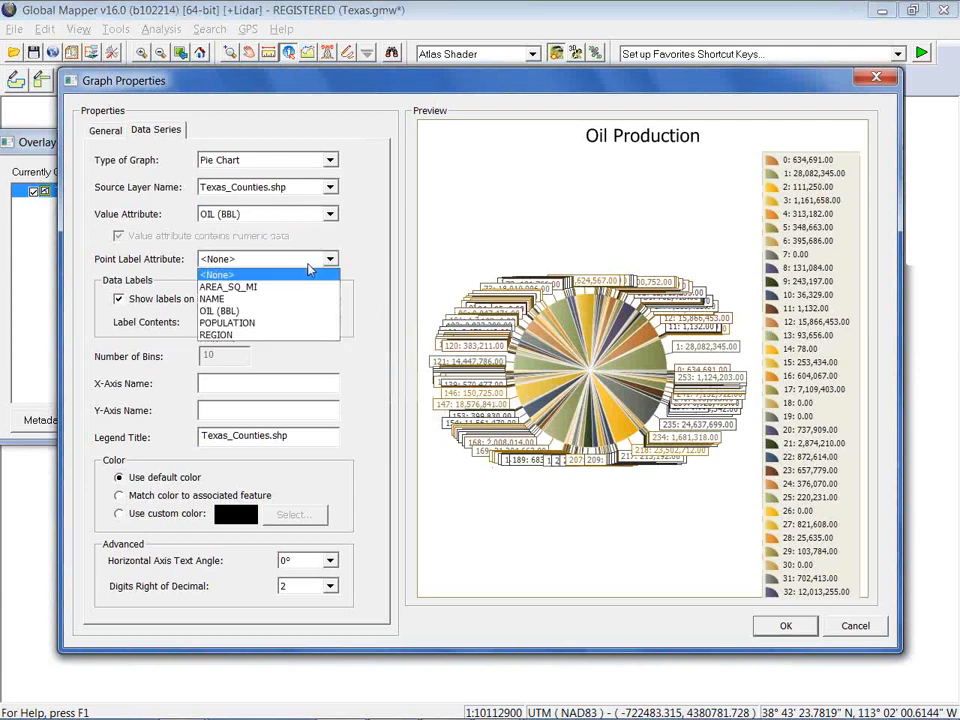
pyautogui.click(270, 338)
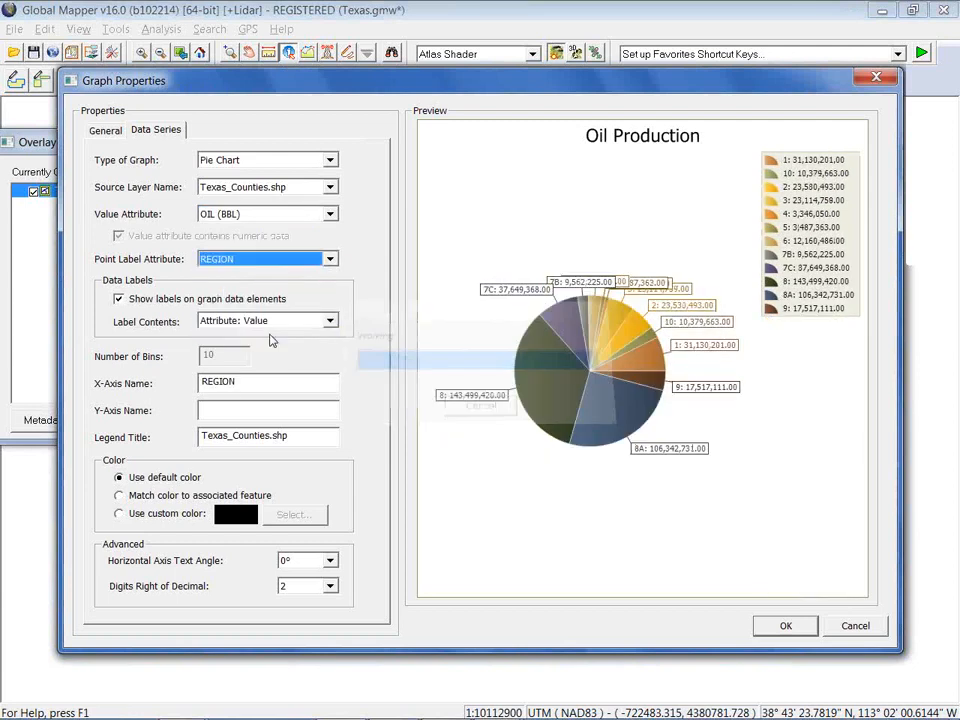
# - Enlarge the chart preview, match the slice colors to their associated features and generate the pie chart
pyautogui.moveTo(445, 86); pyautogui.dragTo(372, 61)
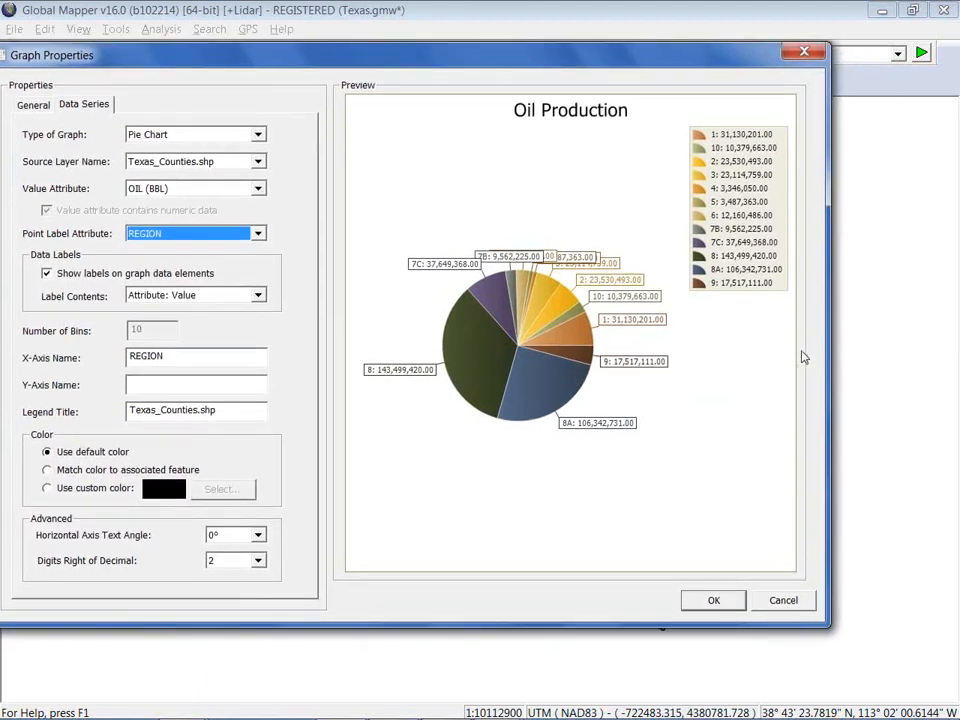
pyautogui.moveTo(830, 354); pyautogui.dragTo(894, 355)
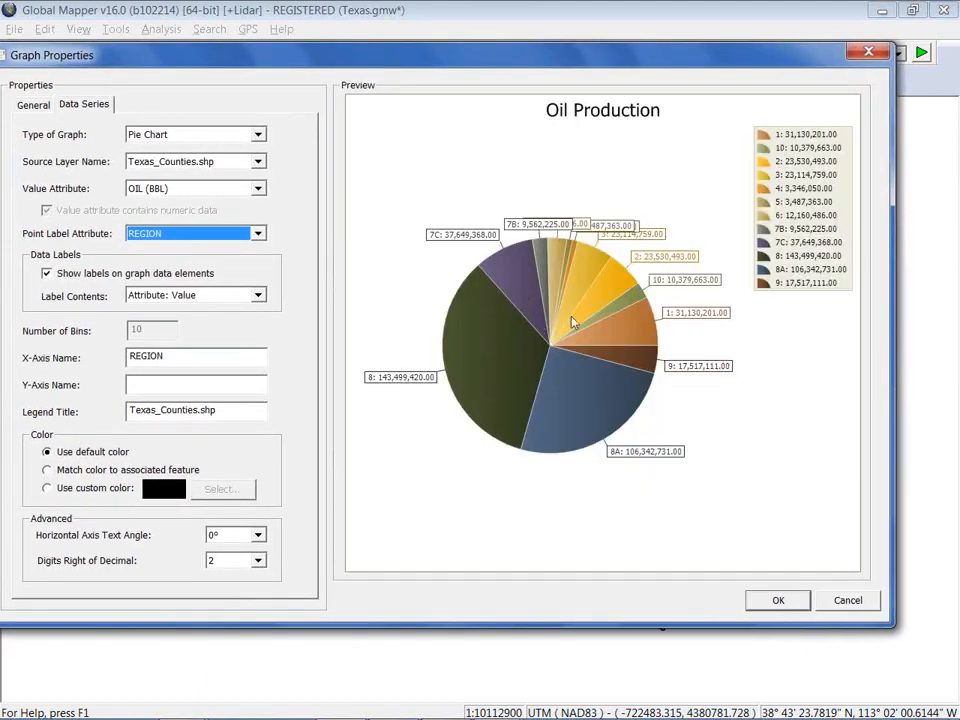
pyautogui.moveTo(383, 60); pyautogui.dragTo(427, 95)
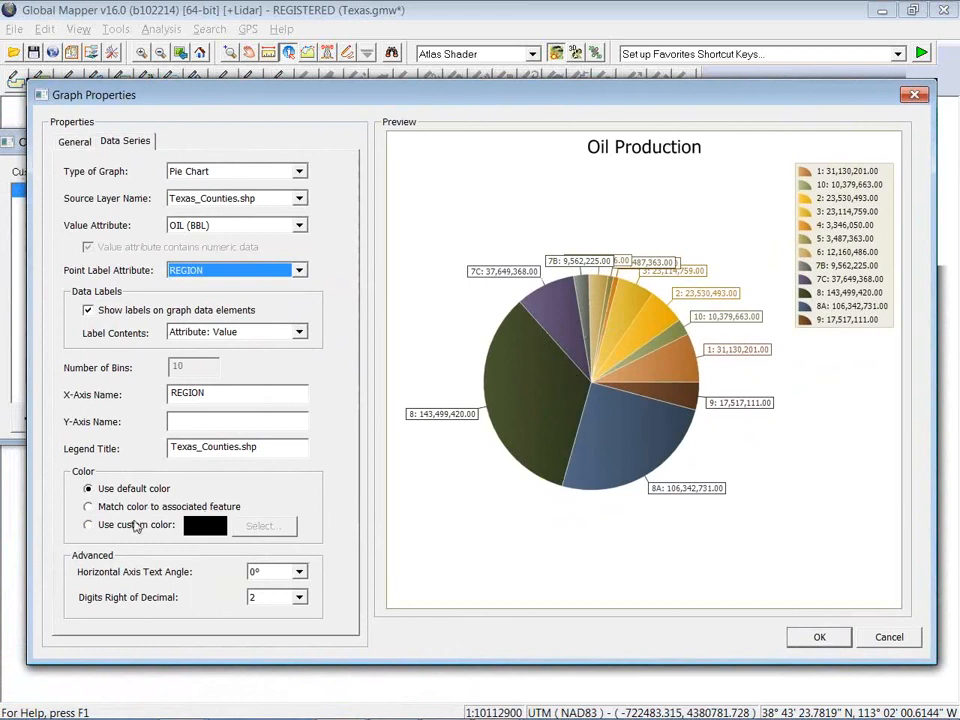
pyautogui.click(88, 507)
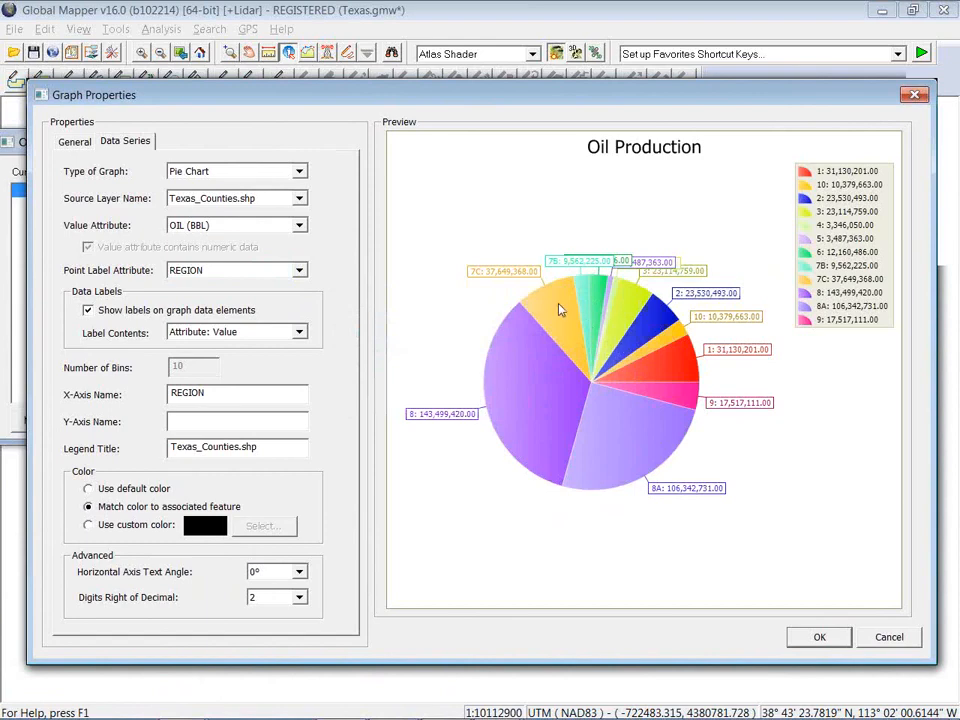
pyautogui.moveTo(630, 96)
pyautogui.mouseDown()
pyautogui.moveTo(591, 141)
pyautogui.moveTo(298, 350)
pyautogui.moveTo(617, 95)
pyautogui.mouseUp()
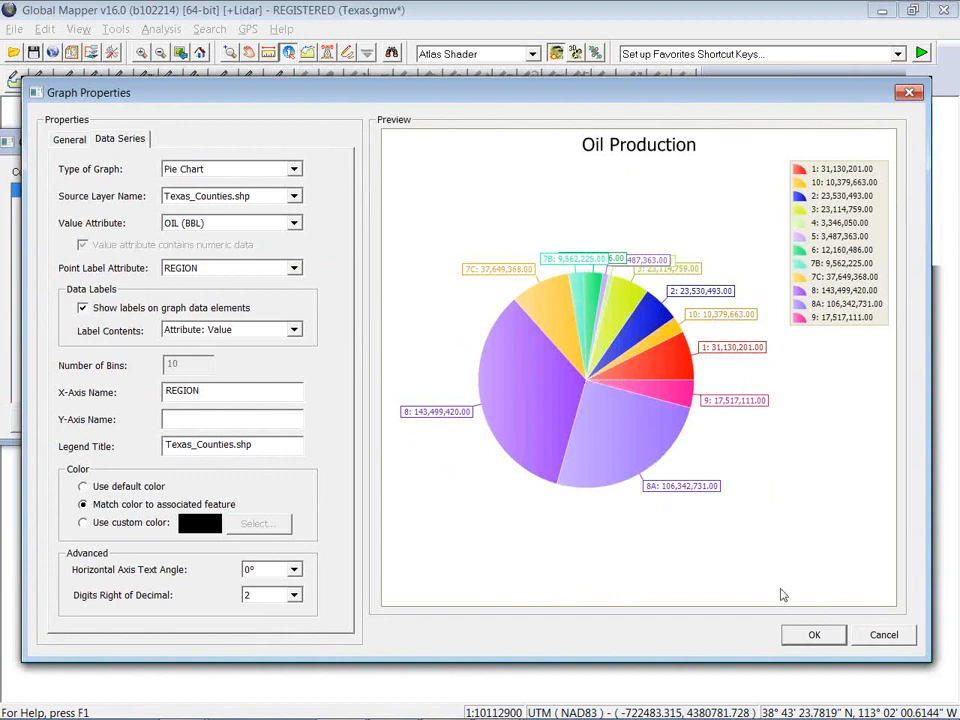
pyautogui.click(815, 637)
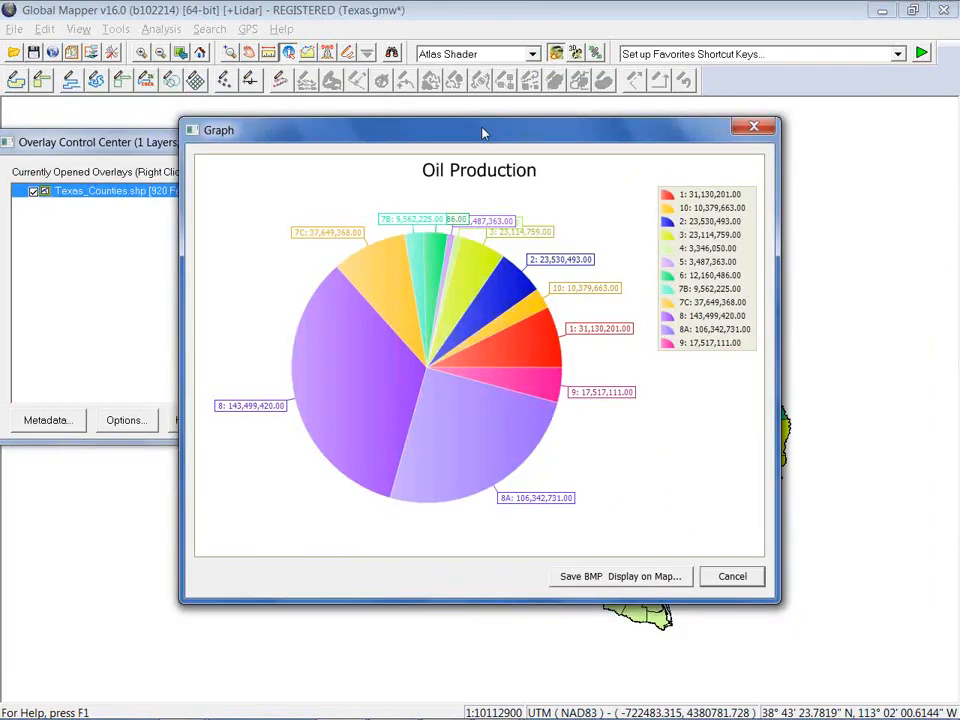
# - Save the Oil Production chart to the Desktop as a BMP file named Oil for display on the map
pyautogui.moveTo(471, 141)
pyautogui.mouseDown()
pyautogui.moveTo(287, 281)
pyautogui.moveTo(237, 381)
pyautogui.moveTo(462, 147)
pyautogui.mouseUp()
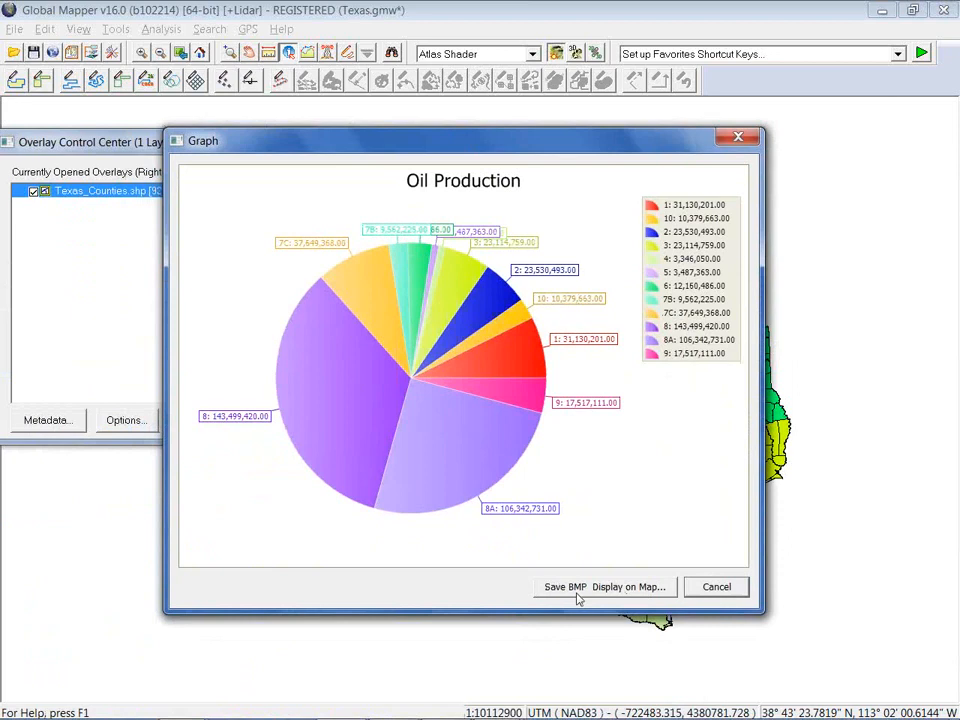
pyautogui.click(576, 594)
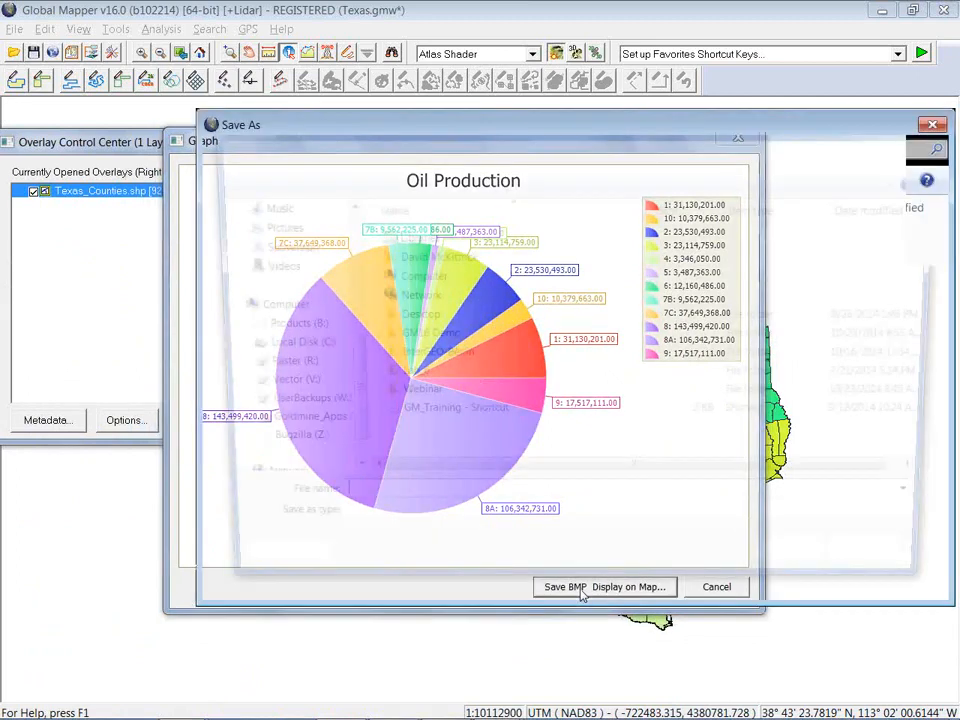
pyautogui.write('Oil')
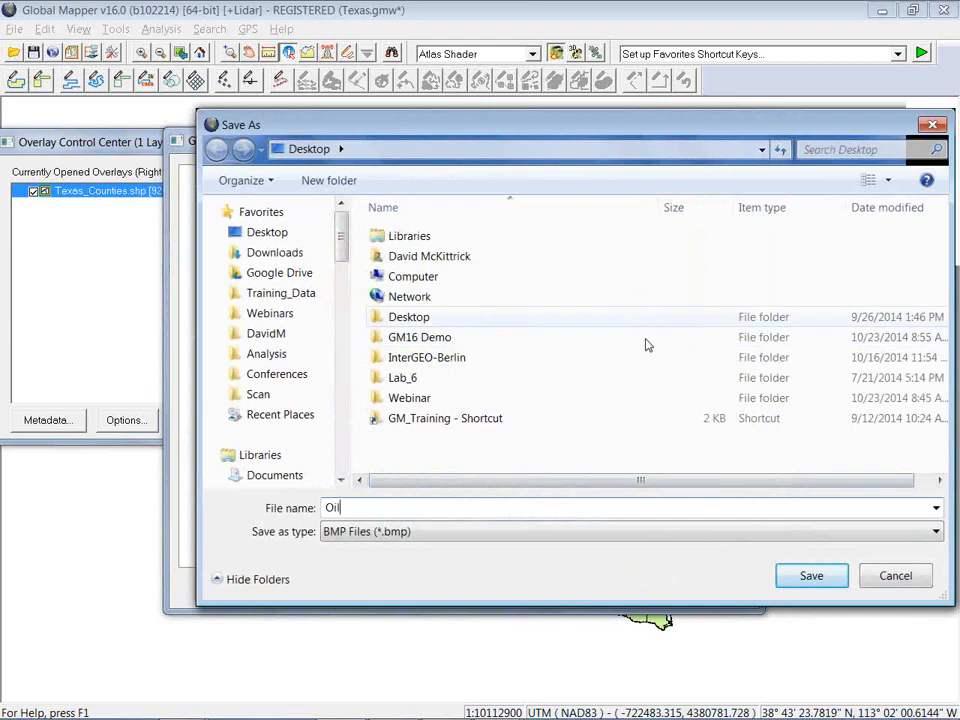
pyautogui.click(808, 576)
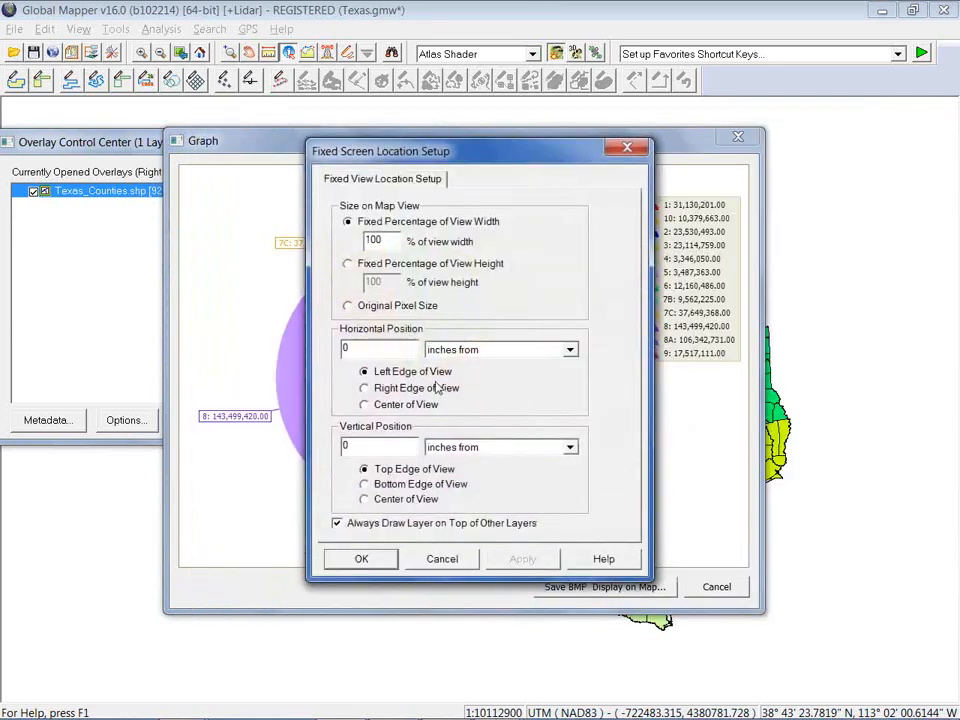
# - Place the chart at 30% of view width, 0.5 inches from the right edge and vertically at the center of the view
pyautogui.moveTo(392, 241); pyautogui.dragTo(337, 254)
pyautogui.write('30')
pyautogui.click(364, 388)
pyautogui.click(366, 353)
pyautogui.write('.5')
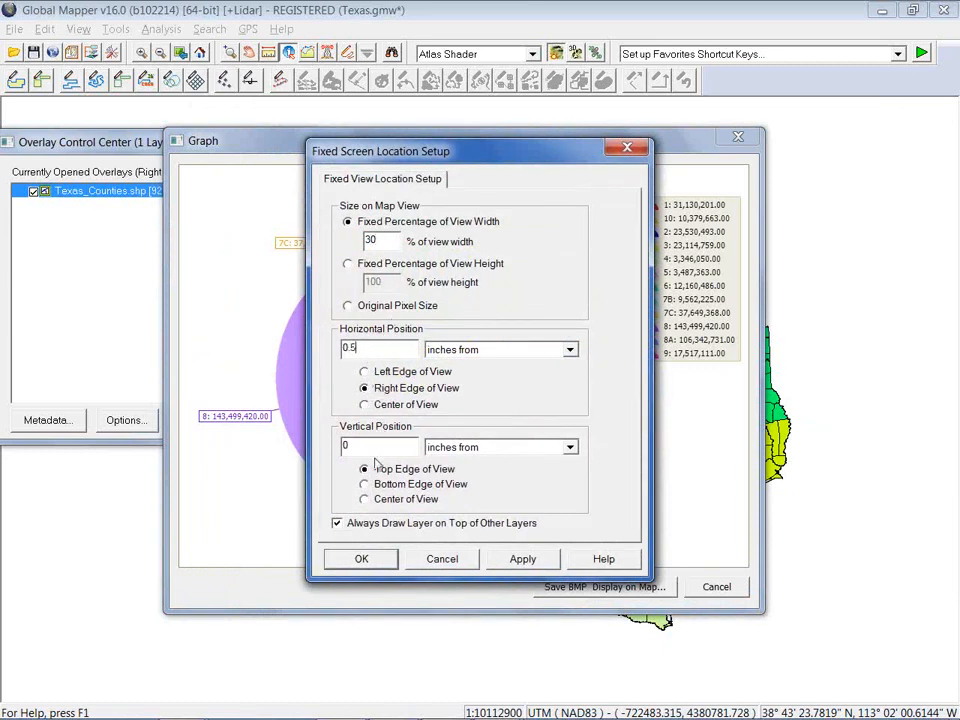
pyautogui.click(364, 499)
pyautogui.click(364, 561)
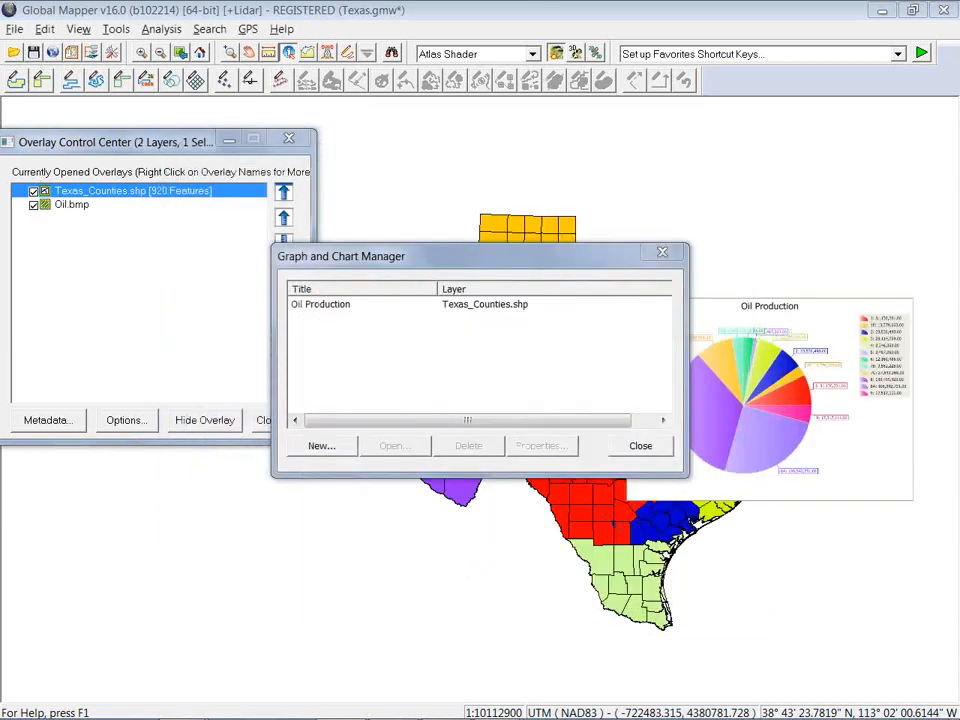
# - Close the Graph and Chart Manager and Overlay Control Center, and pan Texas clear of the pie chart
pyautogui.moveTo(546, 272); pyautogui.dragTo(228, 396)
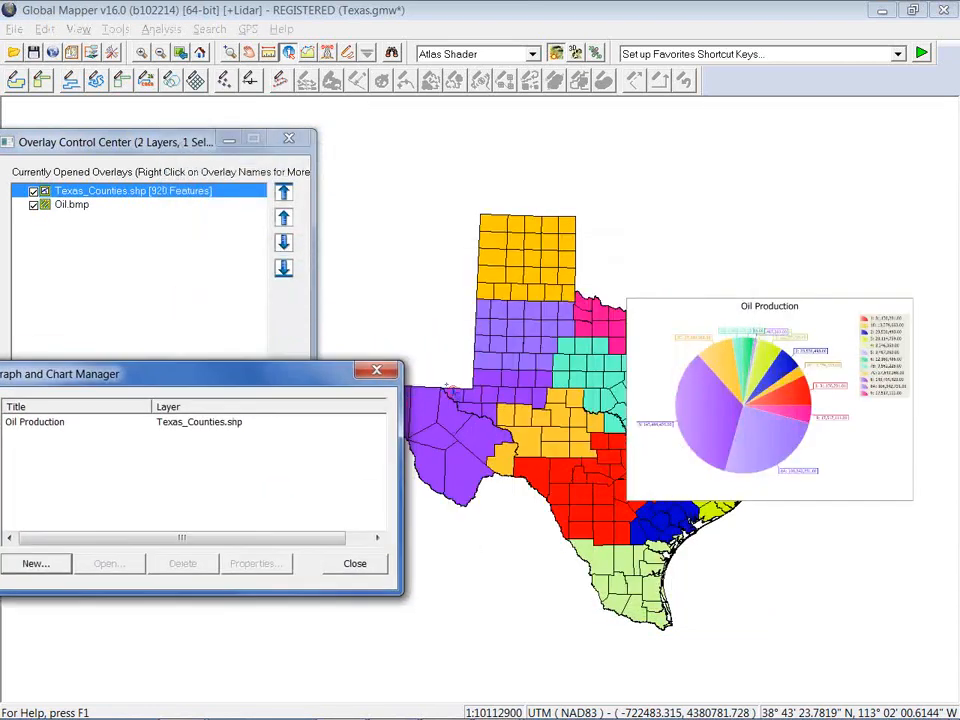
pyautogui.click(367, 370)
pyautogui.click(287, 140)
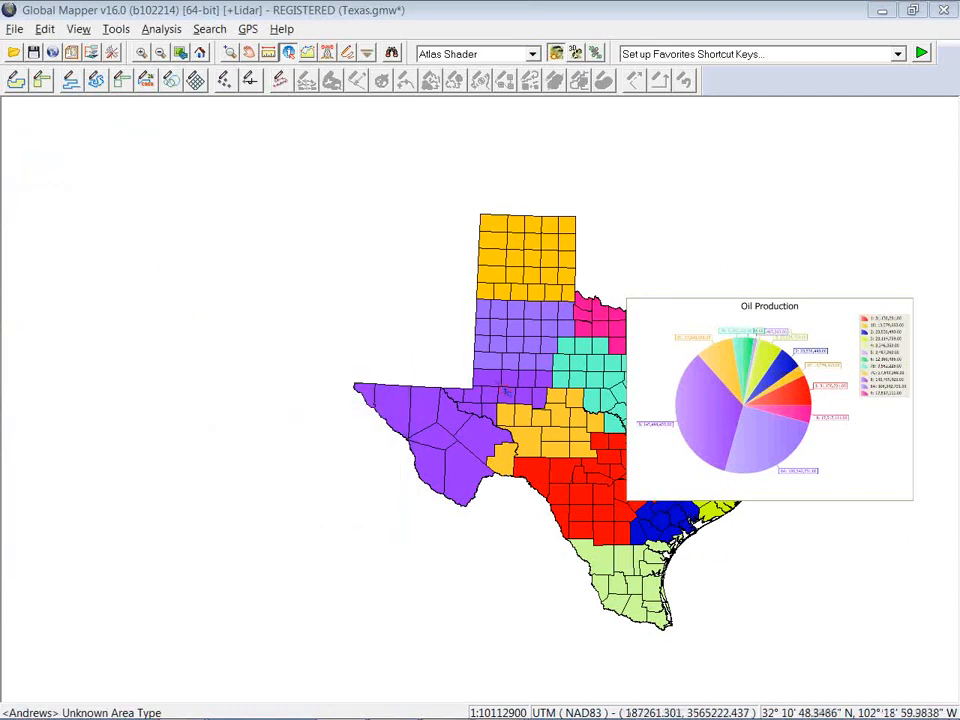
pyautogui.moveTo(525, 404); pyautogui.dragTo(301, 378, button='middle')
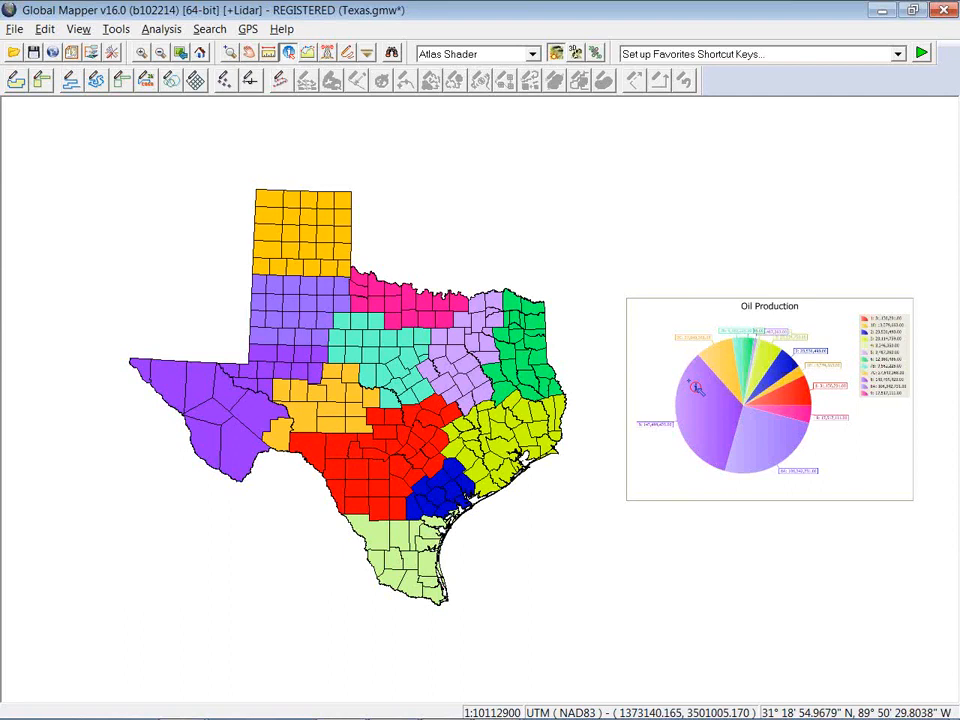
# - Unload all Texas data without saving the workspace and load the recent Elevation.gmw workspace
pyautogui.hotkey('ctrl', 'u')
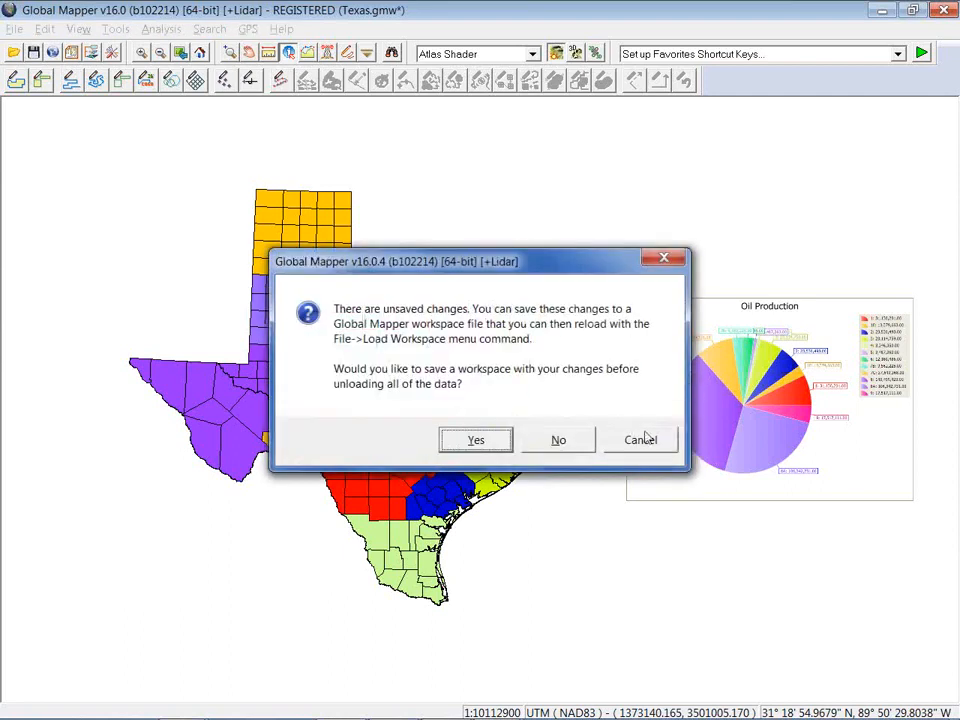
pyautogui.click(558, 440)
pyautogui.click(14, 29)
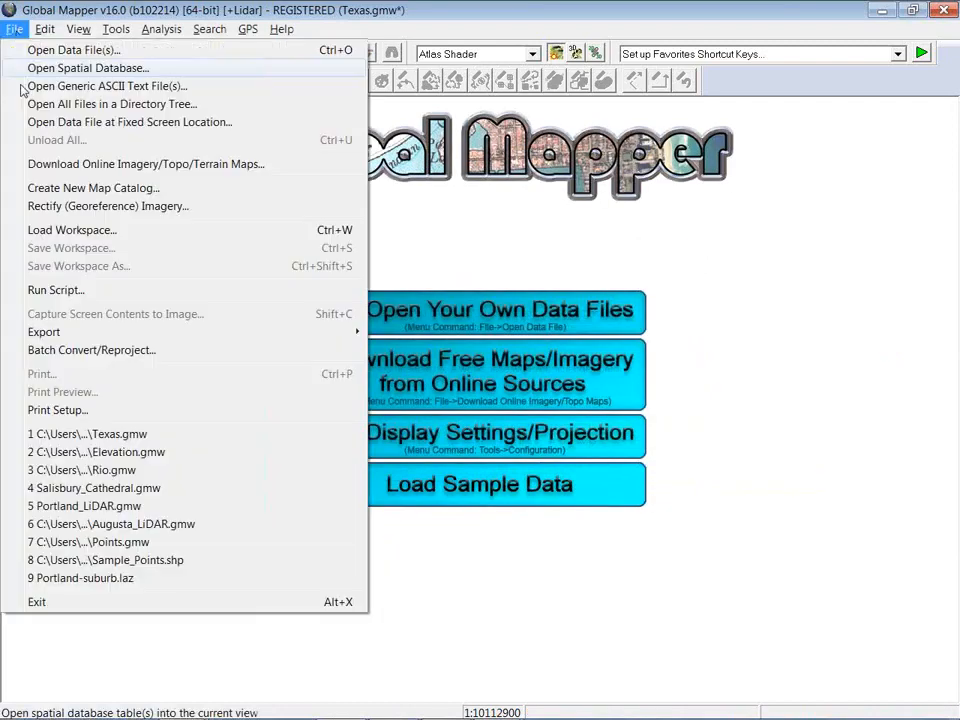
pyautogui.click(103, 452)
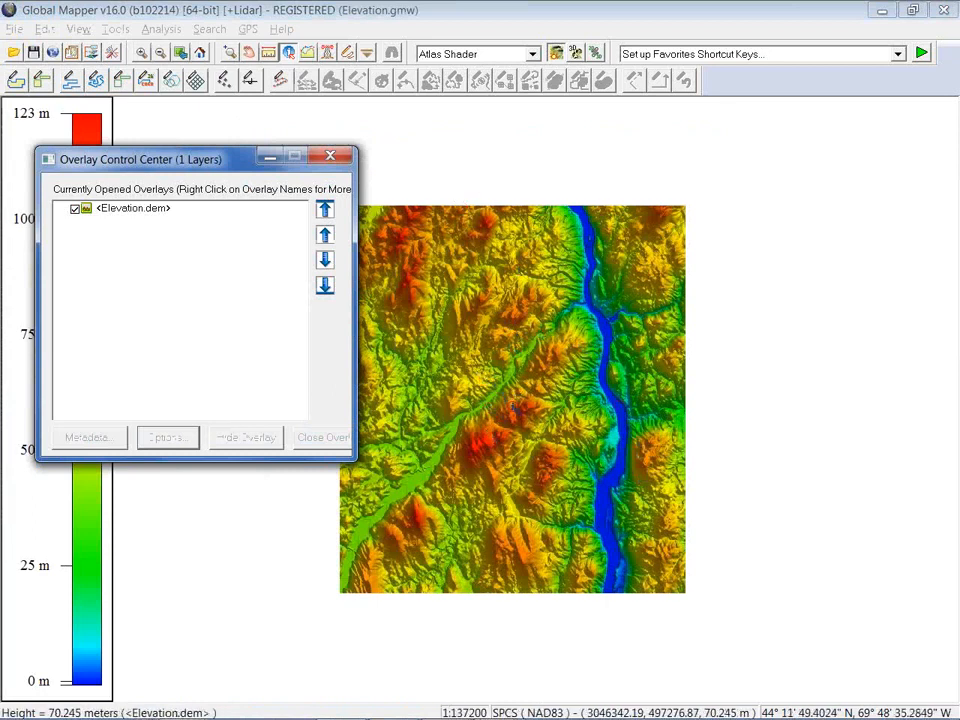
# - Zoom in on the elevation map, open it in the 3D View and rotate and zoom in on the terrain
pyautogui.click(230, 55)
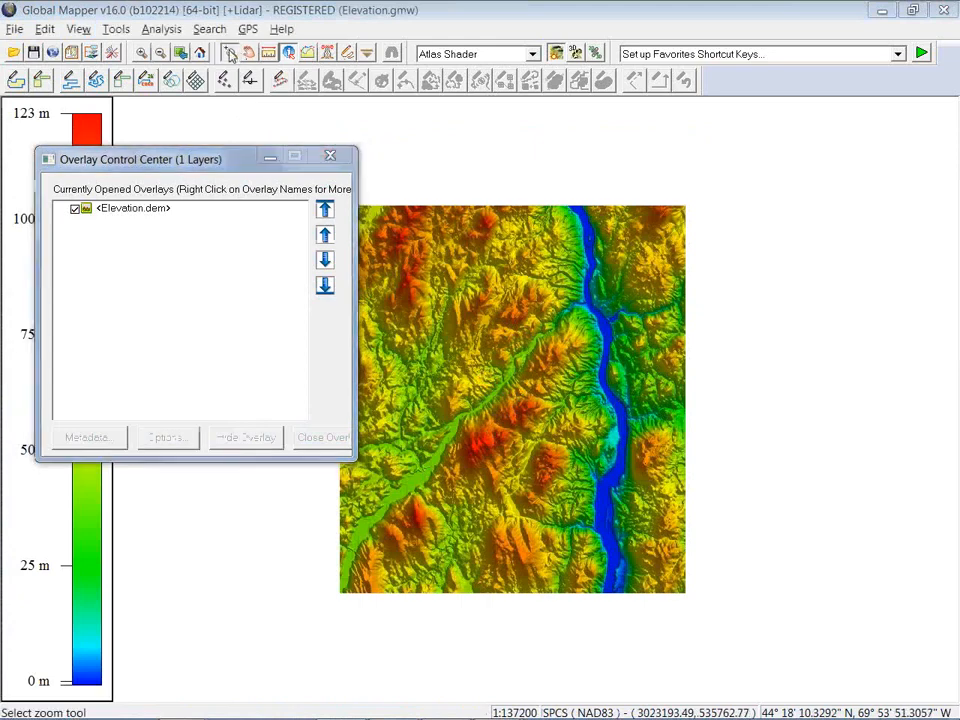
pyautogui.click(560, 412)
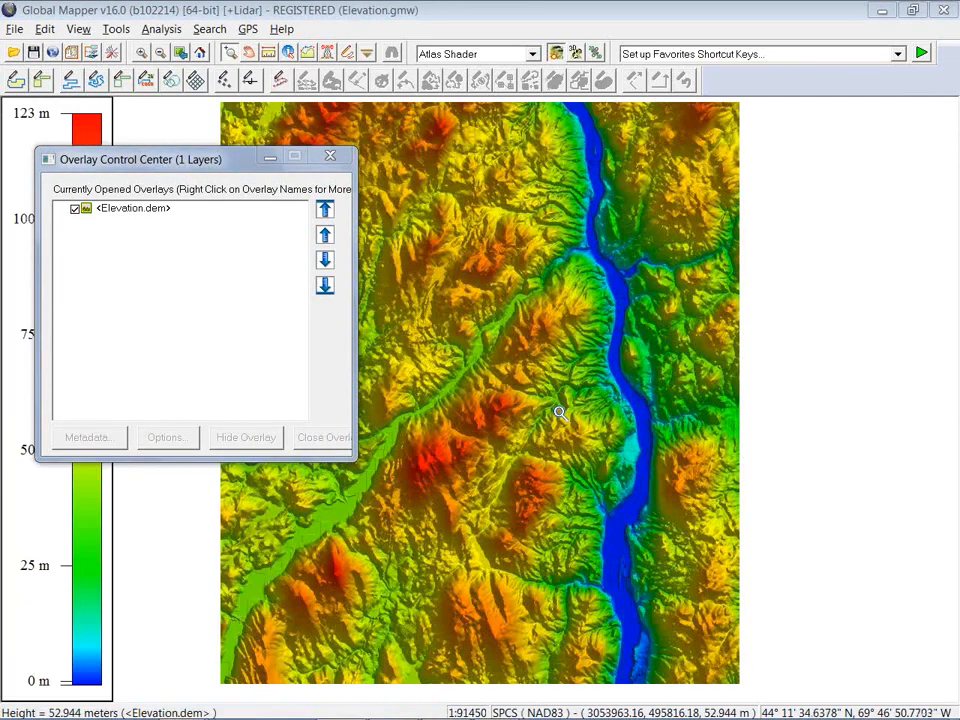
pyautogui.click(575, 54)
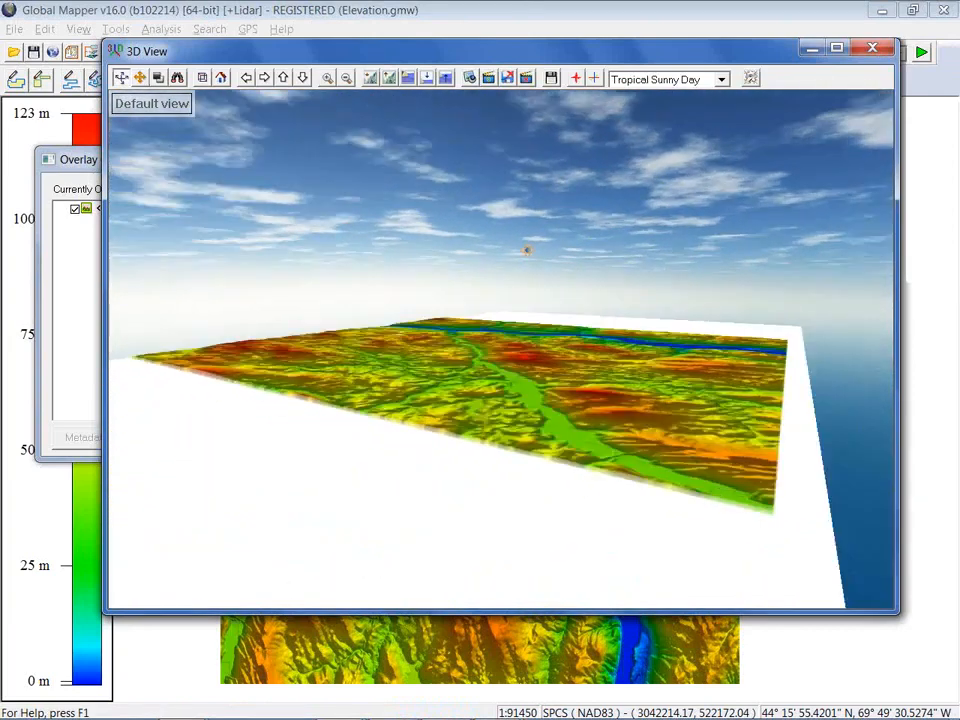
pyautogui.moveTo(527, 250); pyautogui.dragTo(488, 337)
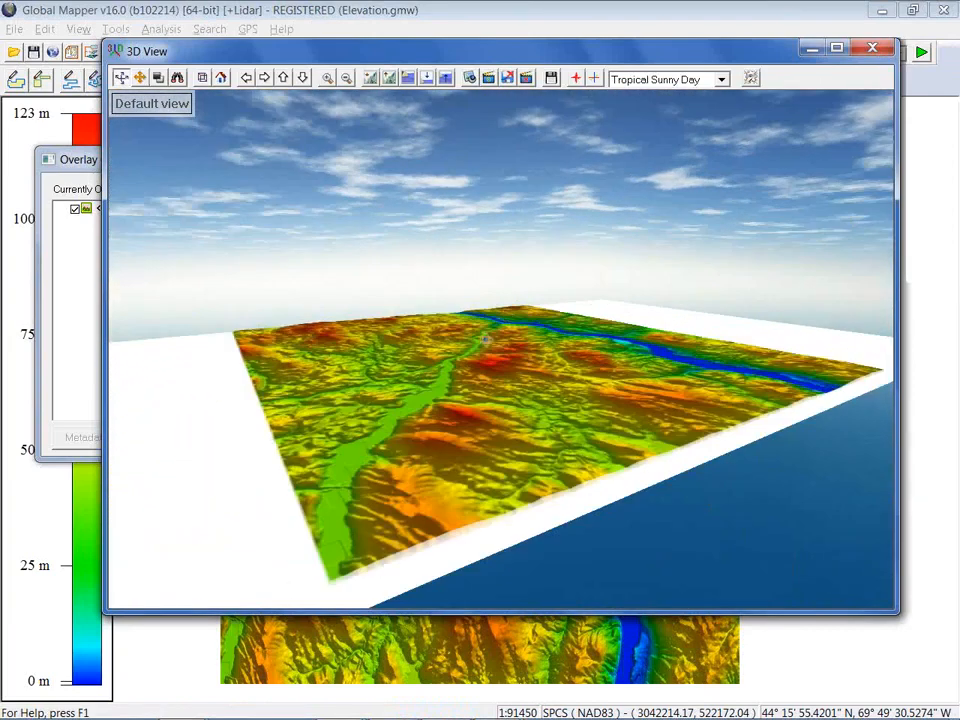
pyautogui.scroll(3, 488, 337)
# - Try the None (Solid Background) sky in the 3D View and change it to Cloudy Light Rays
pyautogui.click(721, 79)
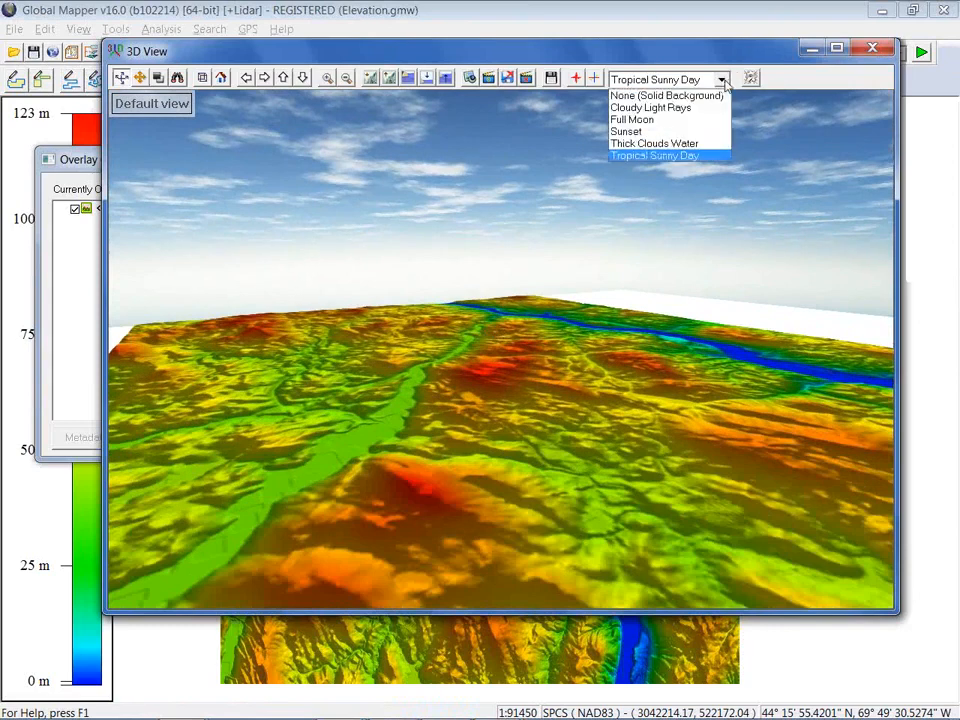
pyautogui.click(665, 95)
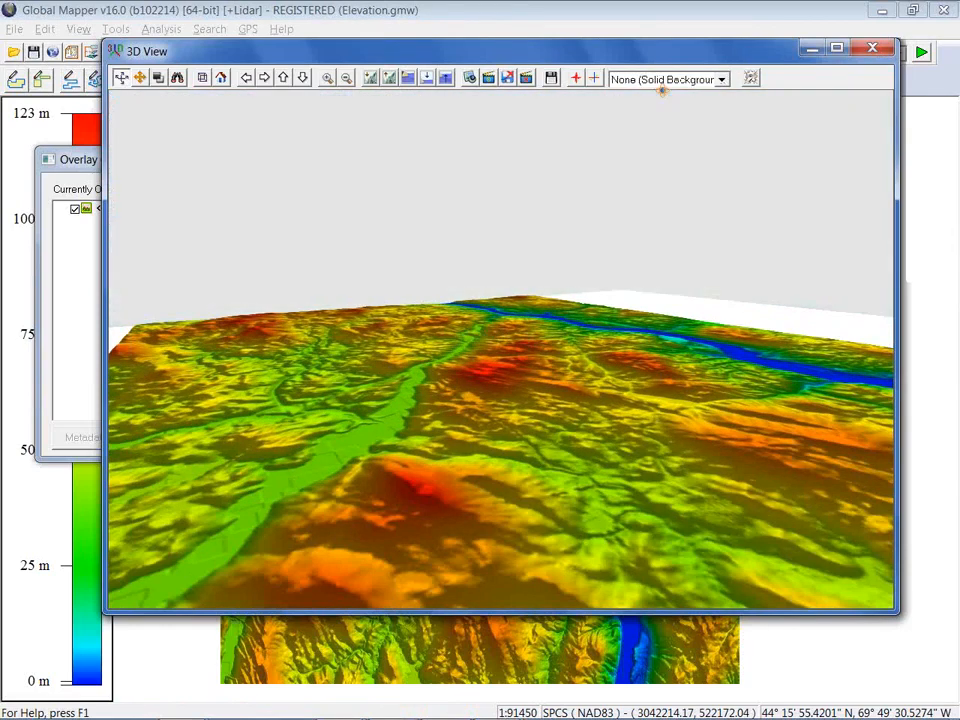
pyautogui.click(721, 80)
pyautogui.click(690, 108)
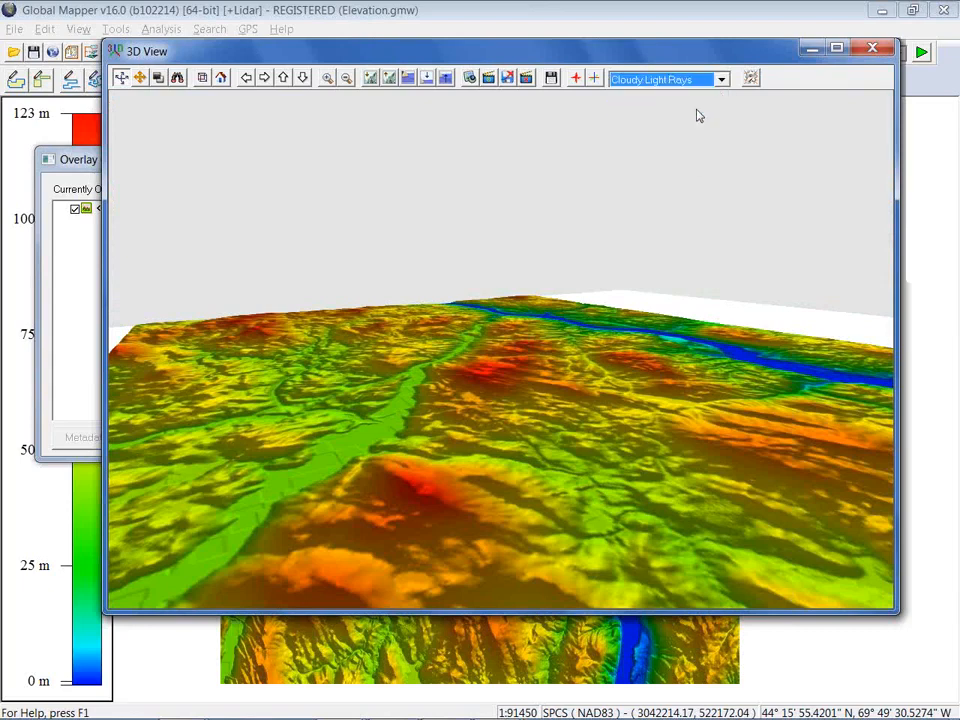
# - Try the Full Moon and Sunset sky backgrounds in the 3D View, viewing the terrain from different distances and angles
pyautogui.click(721, 81)
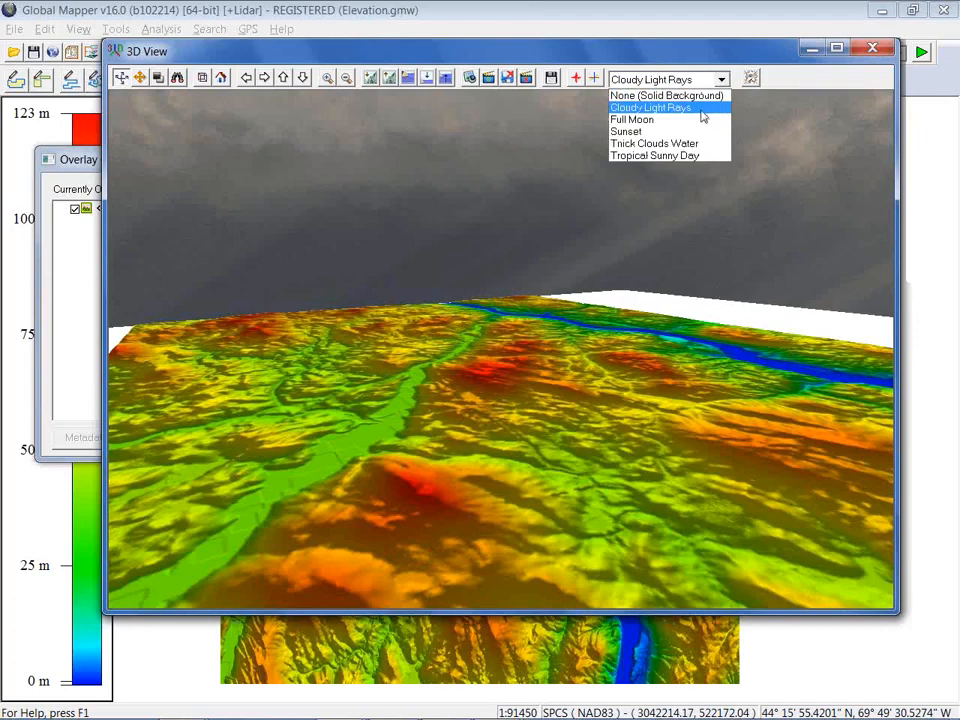
pyautogui.click(692, 121)
pyautogui.scroll(5, 786, 184)
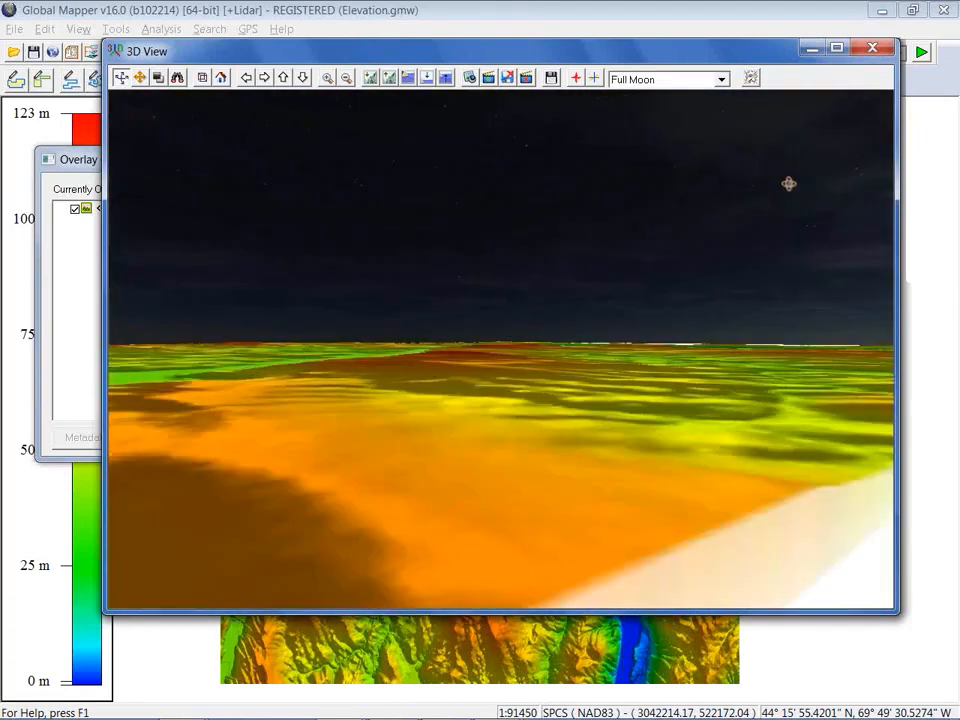
pyautogui.scroll(-5, 792, 187)
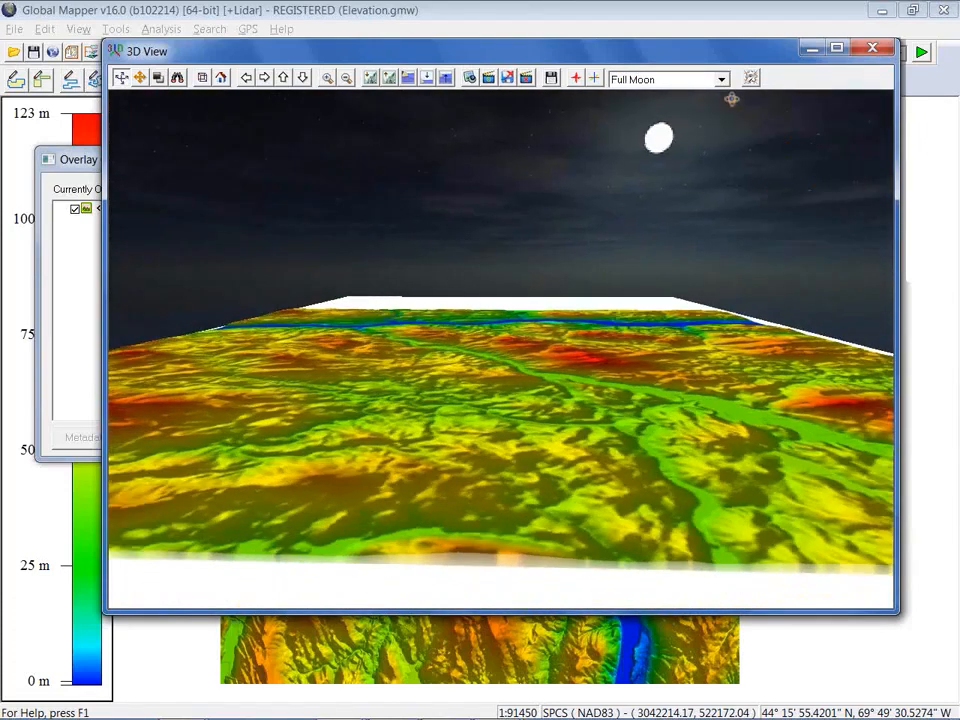
pyautogui.click(721, 79)
pyautogui.click(650, 131)
pyautogui.moveTo(723, 212); pyautogui.dragTo(812, 229)
# - Set the 3D View sky to Thick Clouds Water and rotate the terrain to view the clouds
pyautogui.click(721, 79)
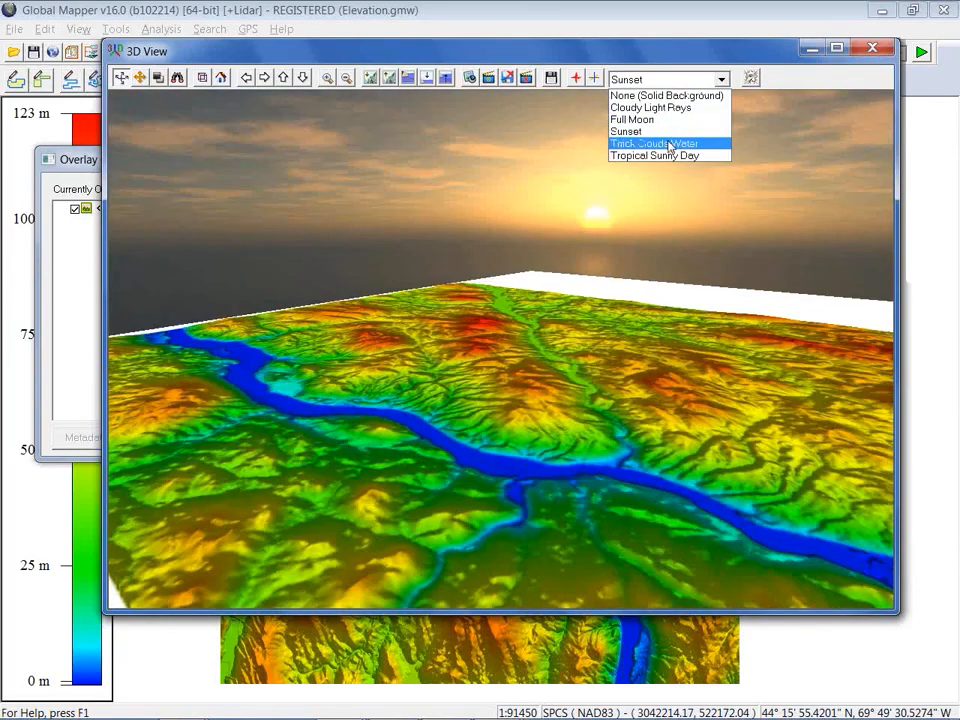
pyautogui.click(669, 145)
pyautogui.moveTo(410, 223); pyautogui.dragTo(440, 291)
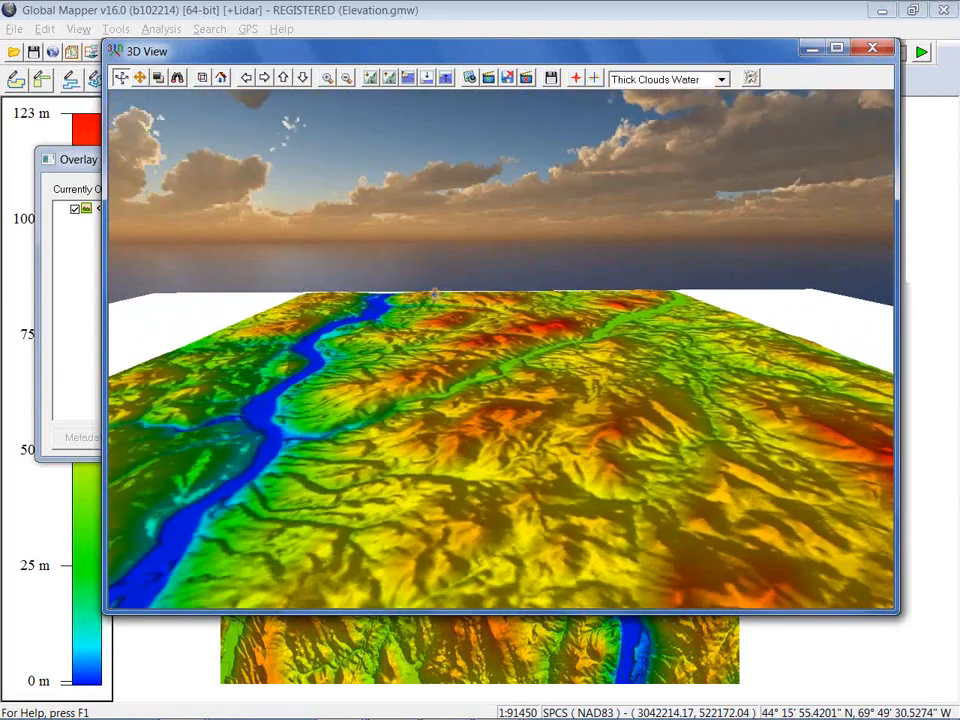
pyautogui.moveTo(450, 432); pyautogui.dragTo(490, 416)
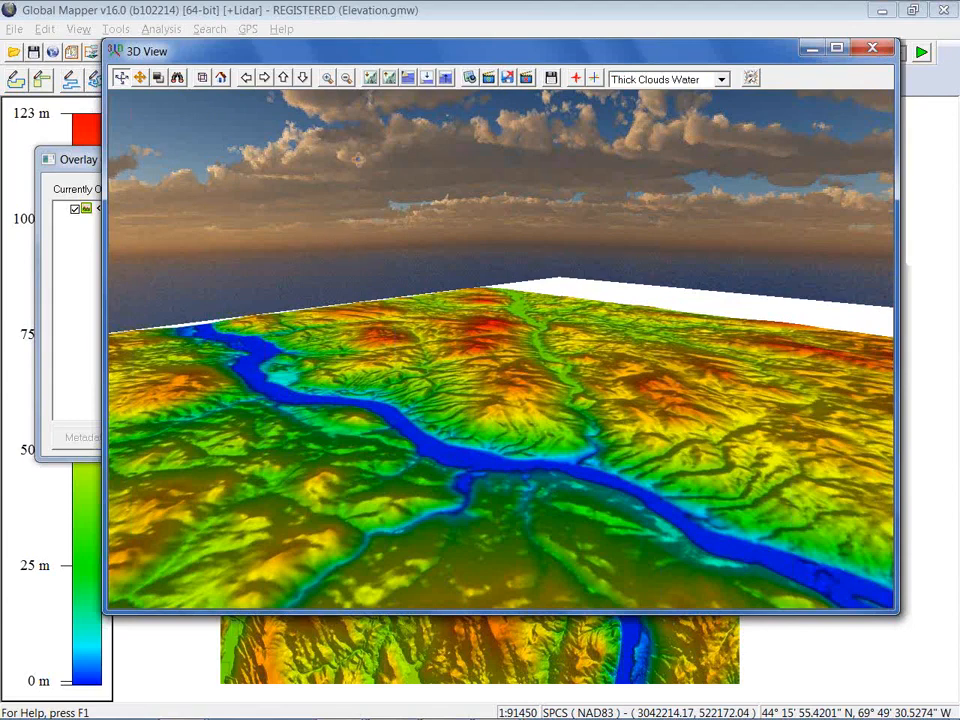
# - Increase the terrain's vertical exaggeration in the 3D View to 2
pyautogui.click(390, 84)
pyautogui.click(391, 80)
pyautogui.click(391, 80)
pyautogui.click(391, 80)
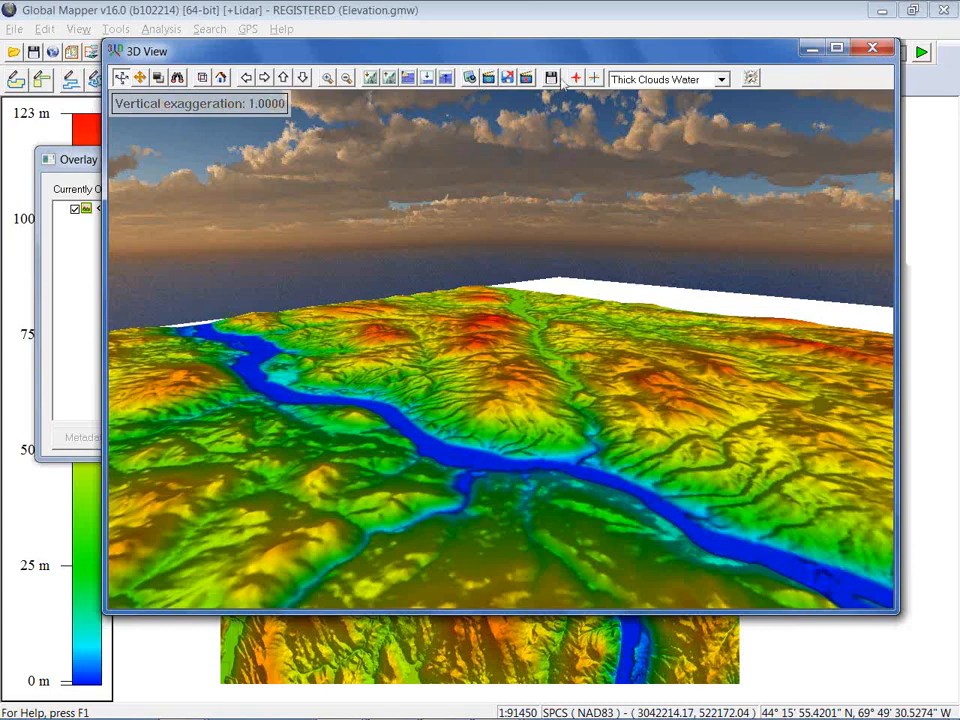
# - Turn Display notifications off and back on in the 3D View Properties and accept the settings
pyautogui.click(752, 79)
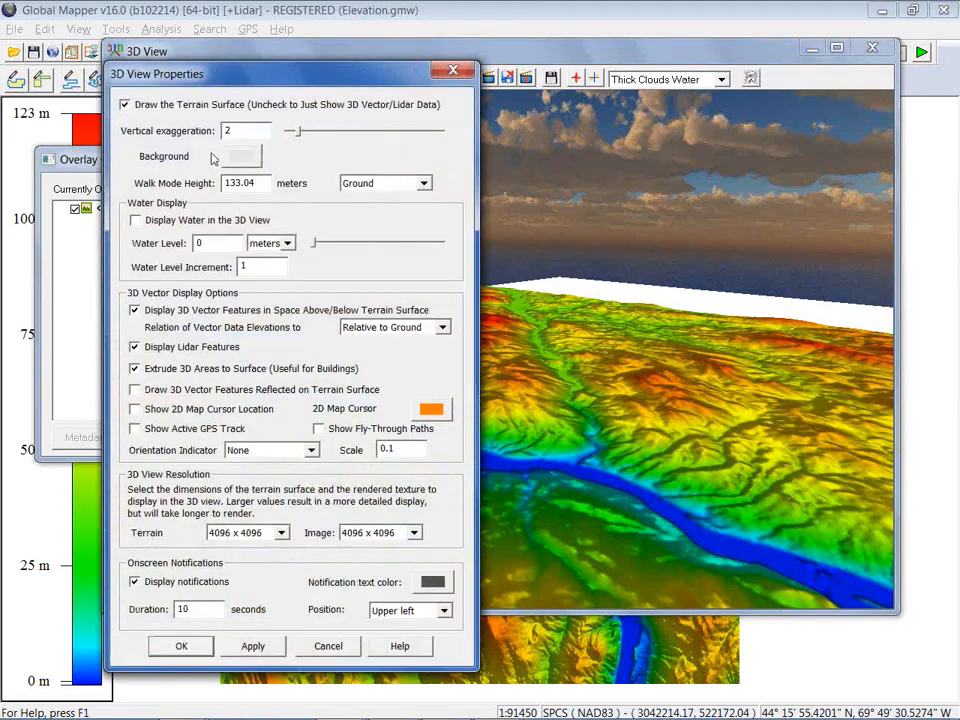
pyautogui.moveTo(237, 90); pyautogui.dragTo(669, 103)
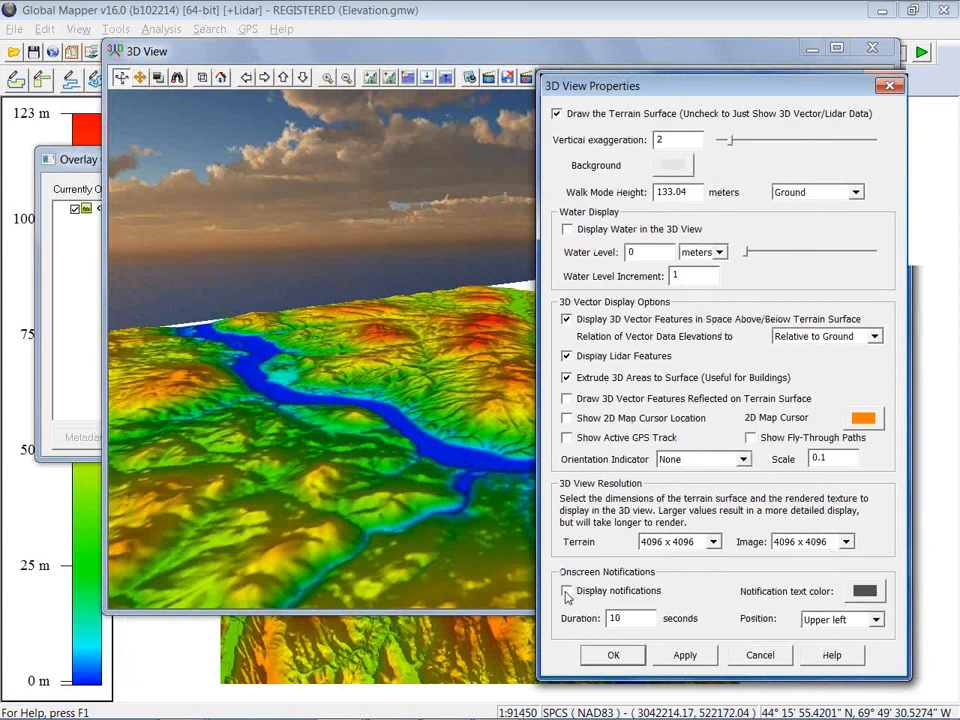
pyautogui.click(566, 592)
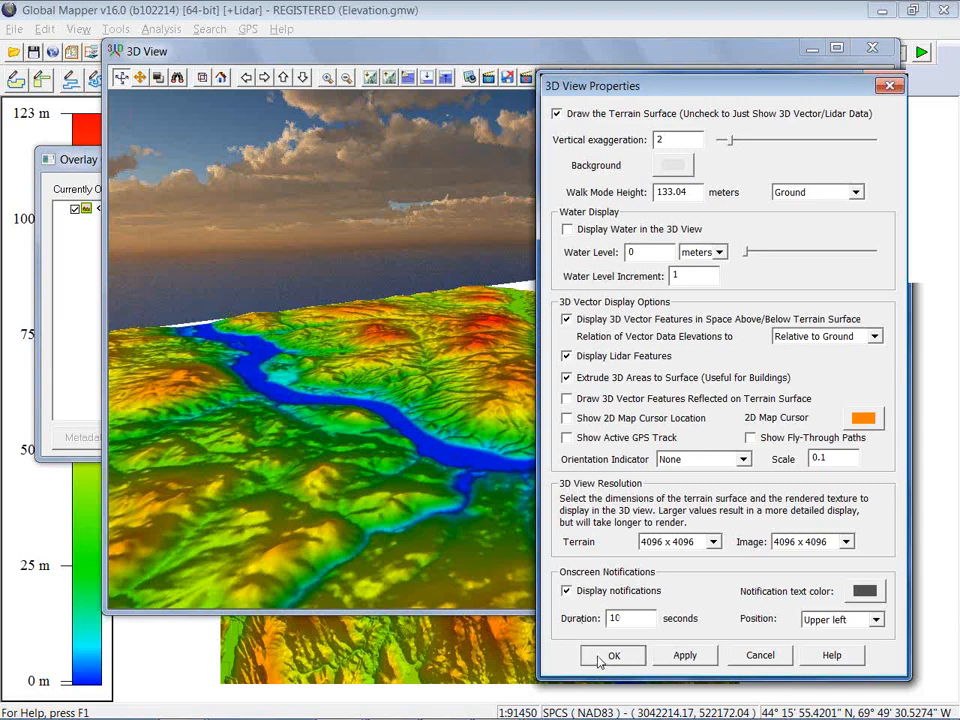
pyautogui.click(610, 656)
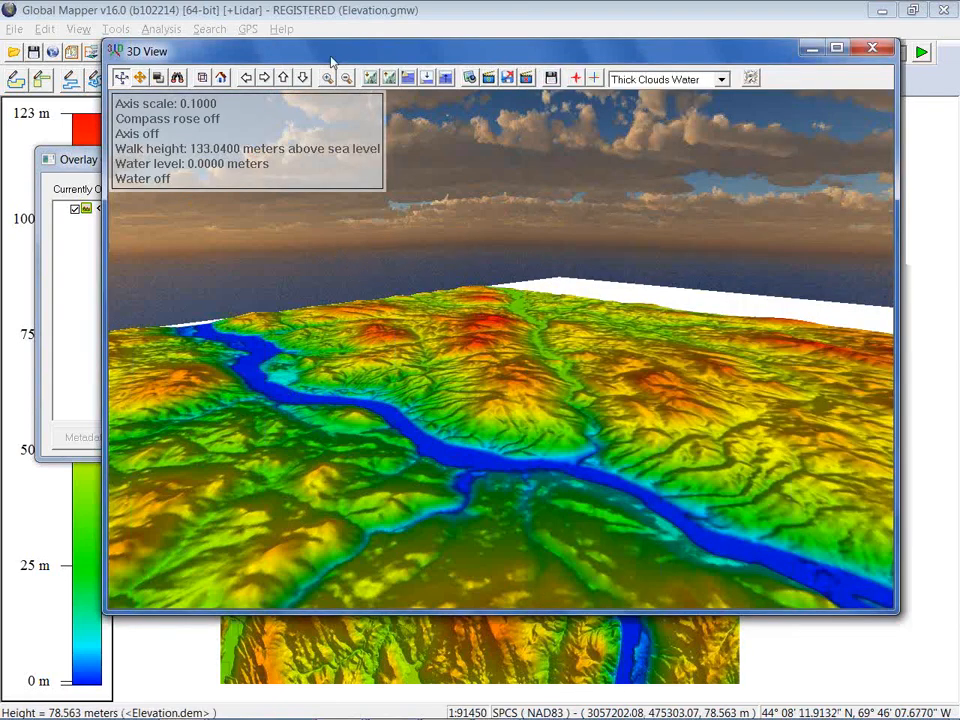
# - Display water in the 3D View and raise the water level to 6 meters
pyautogui.click(426, 82)
pyautogui.click(444, 82)
pyautogui.click(444, 82)
pyautogui.click(444, 82)
pyautogui.click(412, 80)
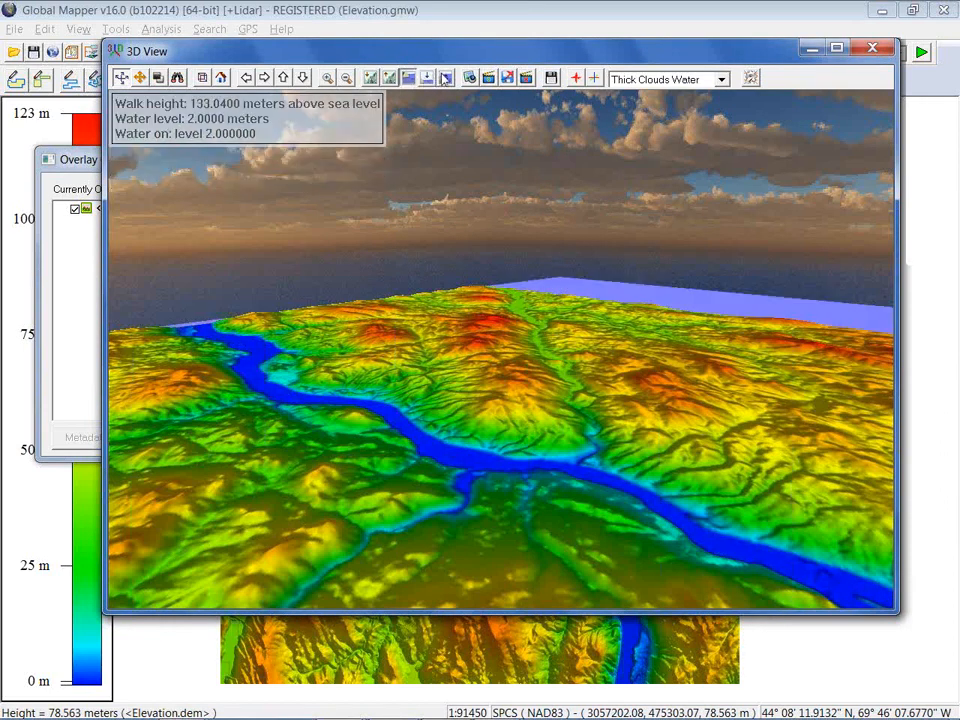
pyautogui.click(444, 79)
pyautogui.click(446, 79)
pyautogui.click(446, 79)
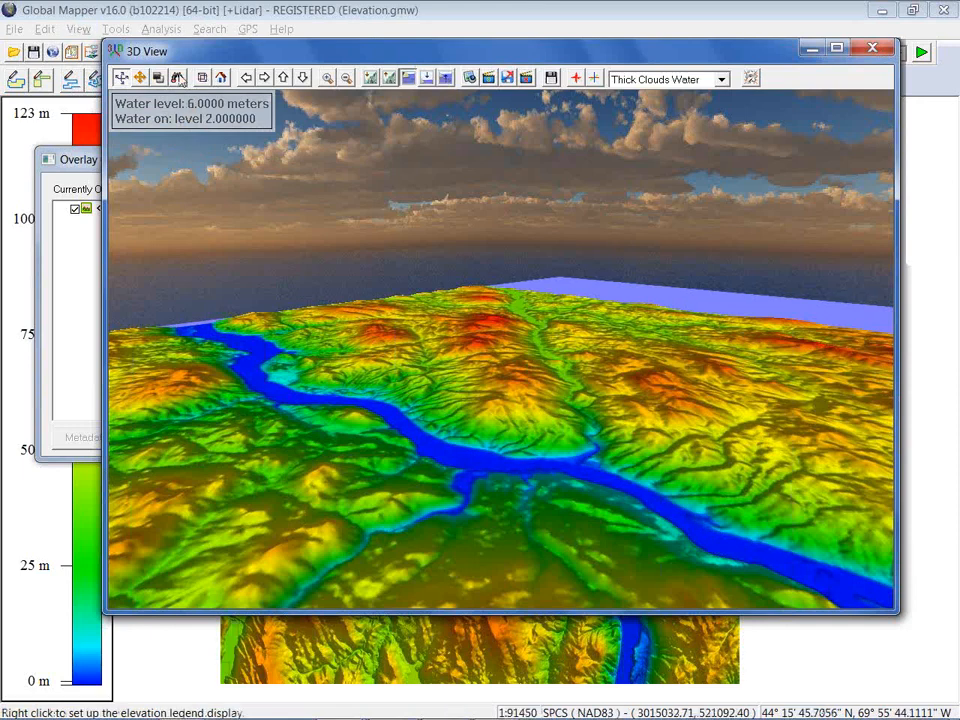
# - Explore the terrain in Walk Mode and raise the walk height to about 196 meters above sea level
pyautogui.click(177, 78)
pyautogui.moveTo(513, 328); pyautogui.dragTo(404, 386)
pyautogui.press('Up')
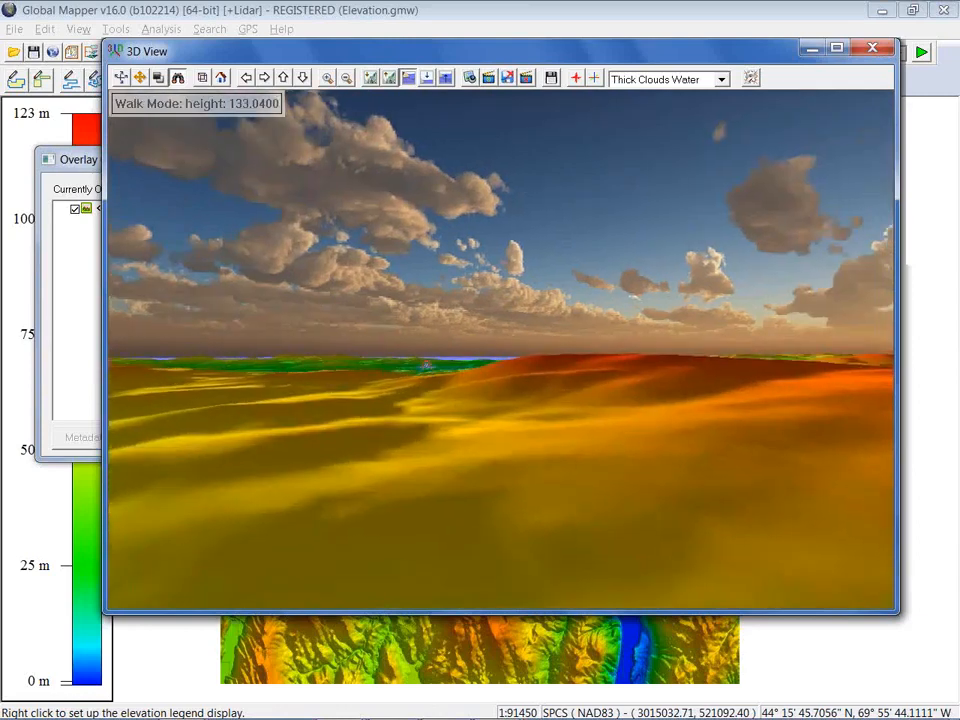
pyautogui.press('Up')
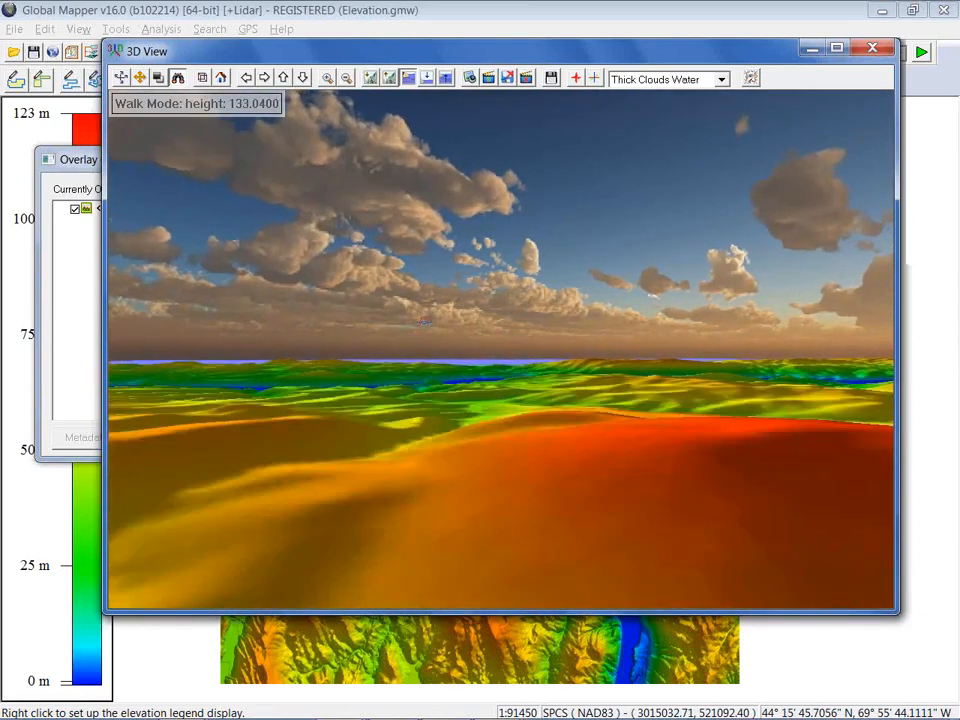
pyautogui.press('Up')
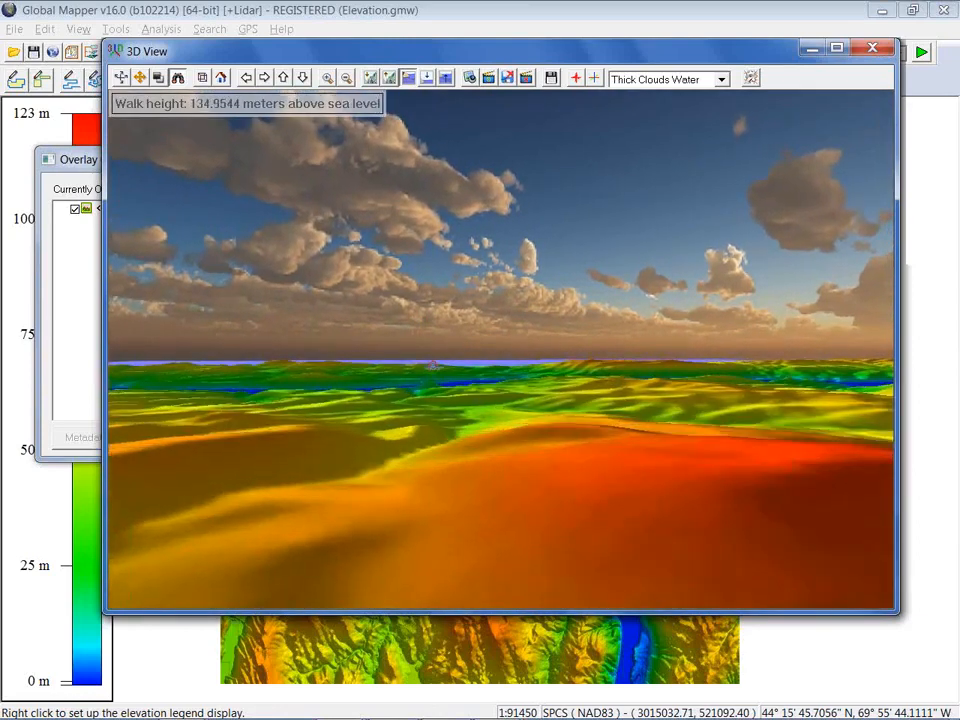
pyautogui.press('Up')
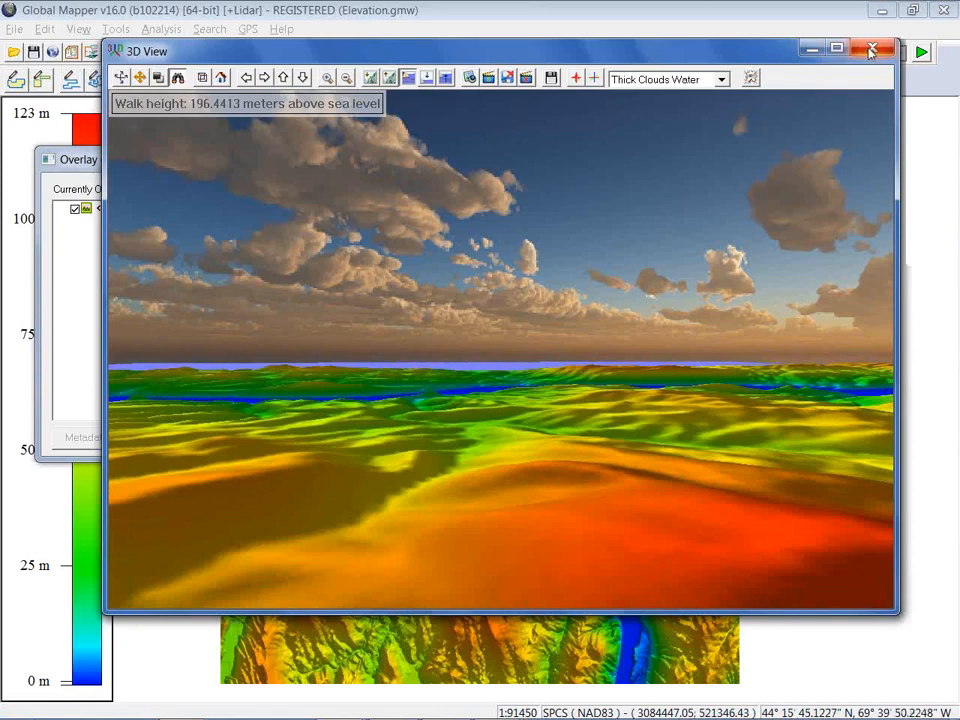
# - Close the 3D View, then reopen it and zoom in on the terrain
pyautogui.moveTo(720, 52); pyautogui.dragTo(605, 413)
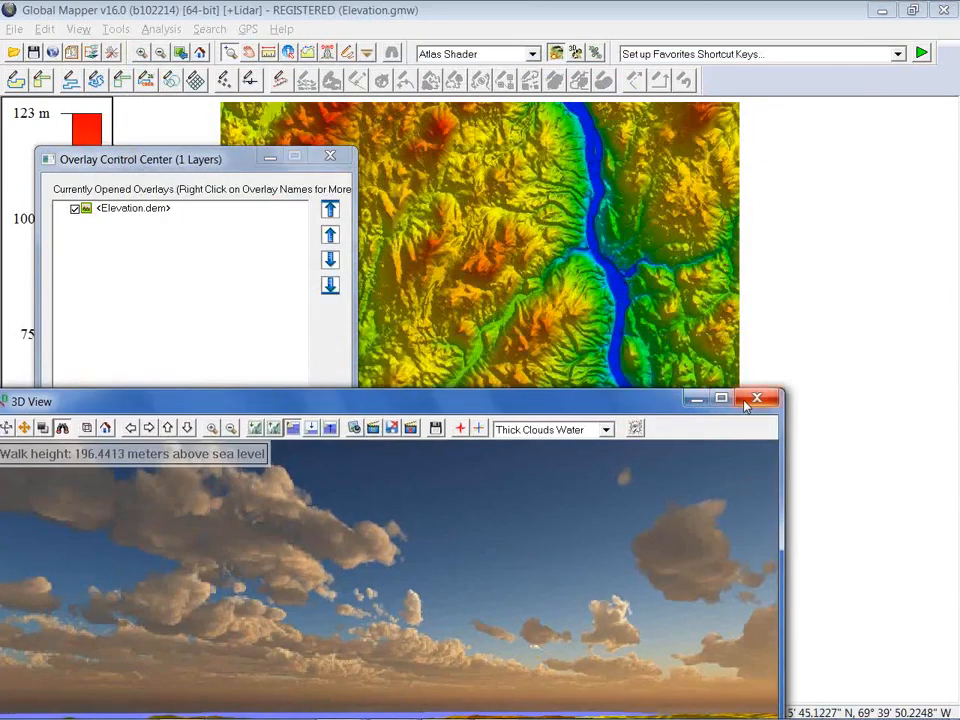
pyautogui.click(758, 400)
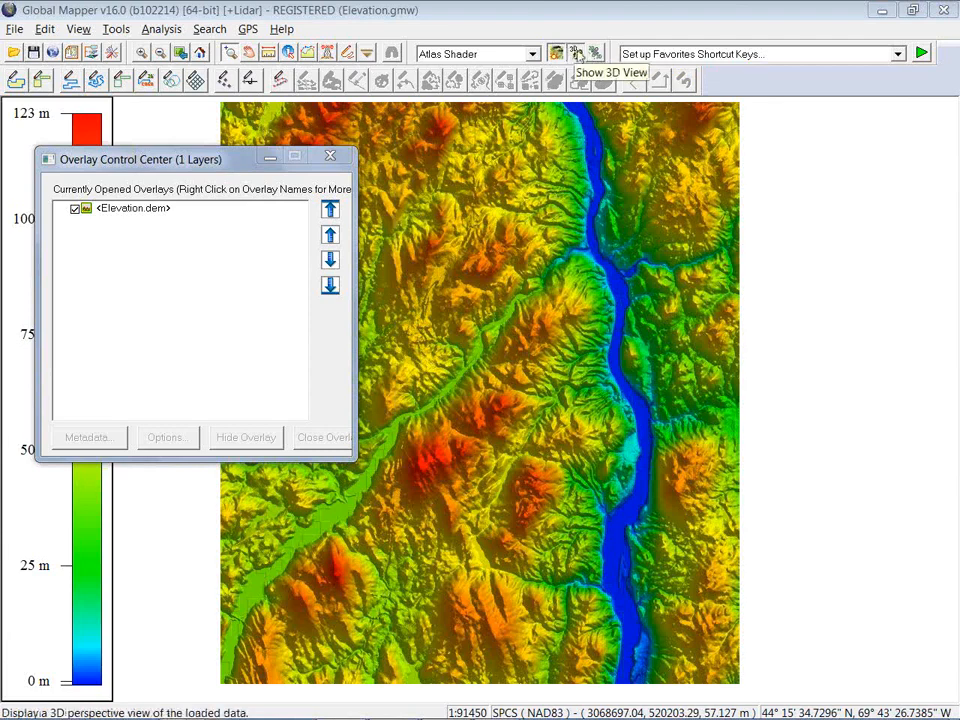
pyautogui.click(575, 53)
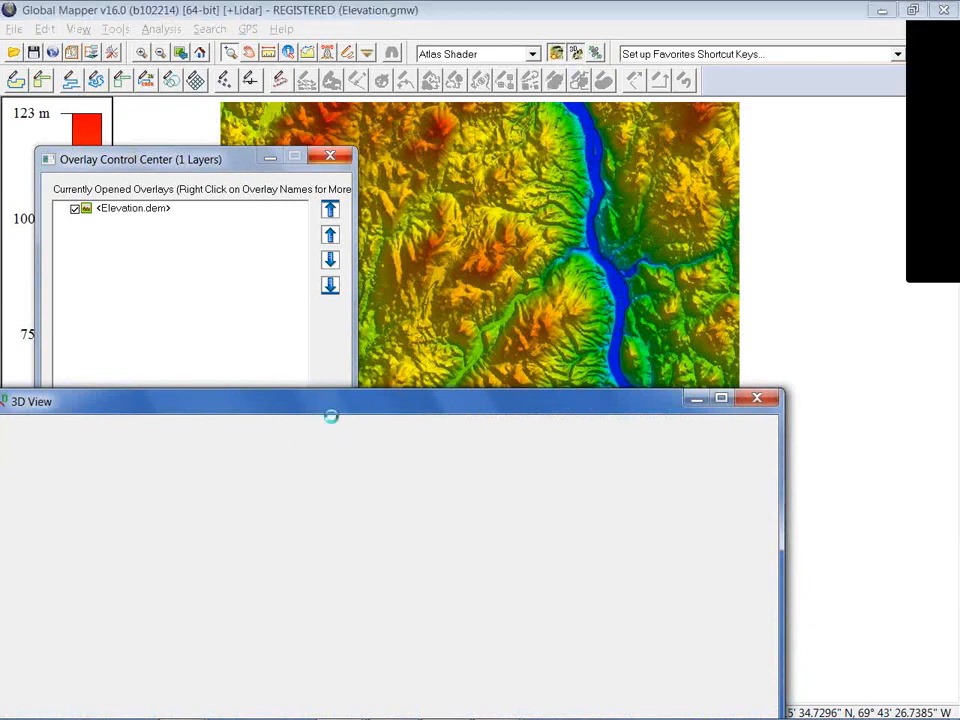
pyautogui.moveTo(372, 401); pyautogui.dragTo(440, 174)
pyautogui.scroll(5, 455, 560)
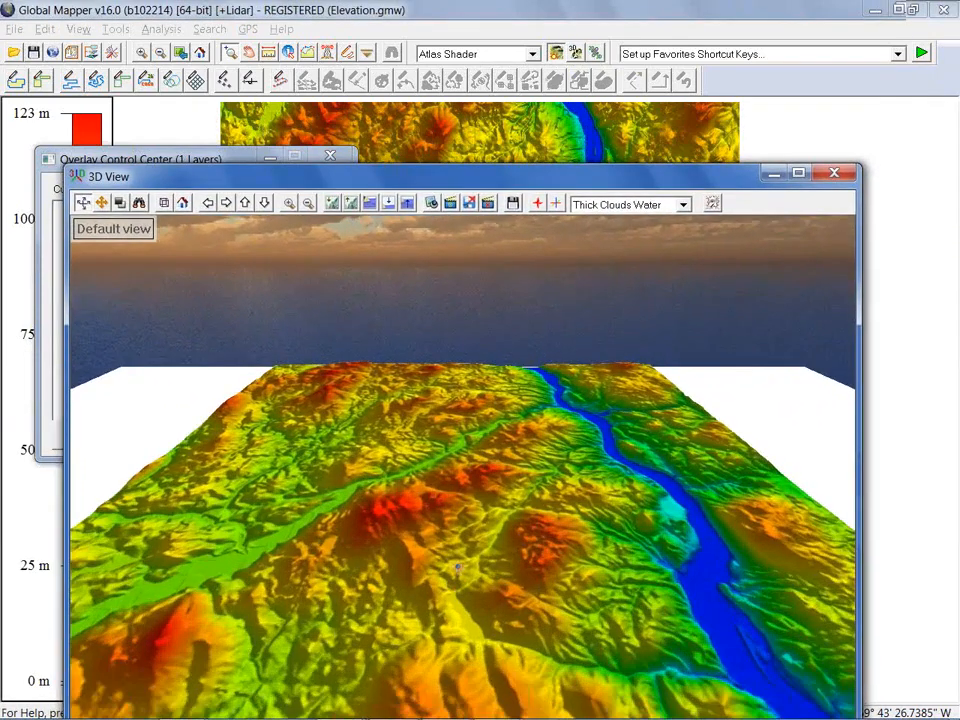
pyautogui.scroll(2, 420, 540)
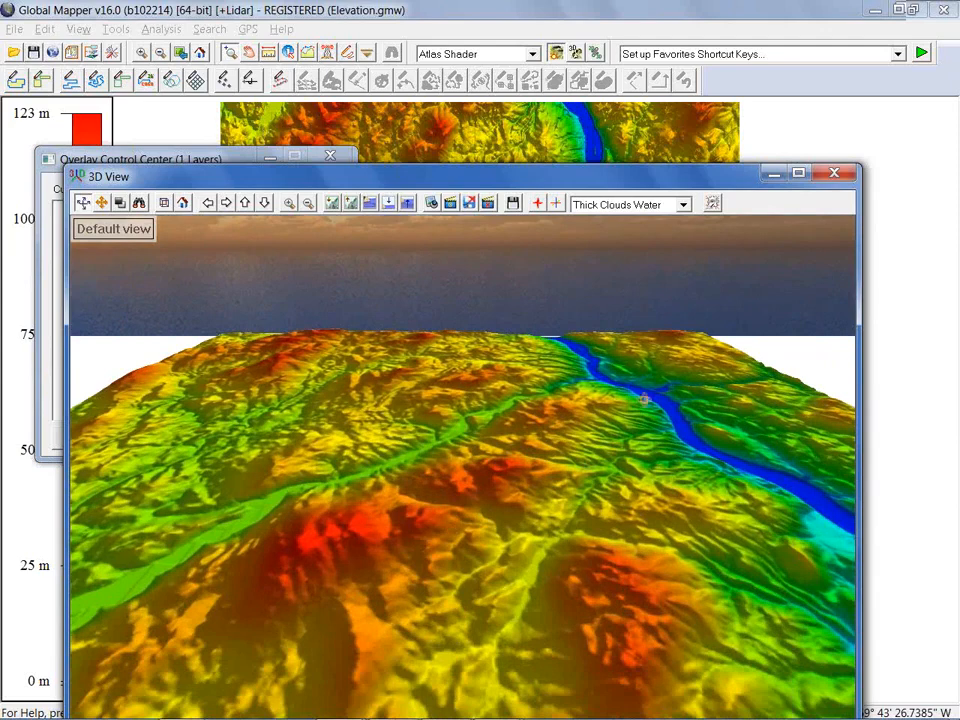
# - Try the Show Active GPS Track option in the 3D View Properties and dismiss the dialog without applying it
pyautogui.click(712, 203)
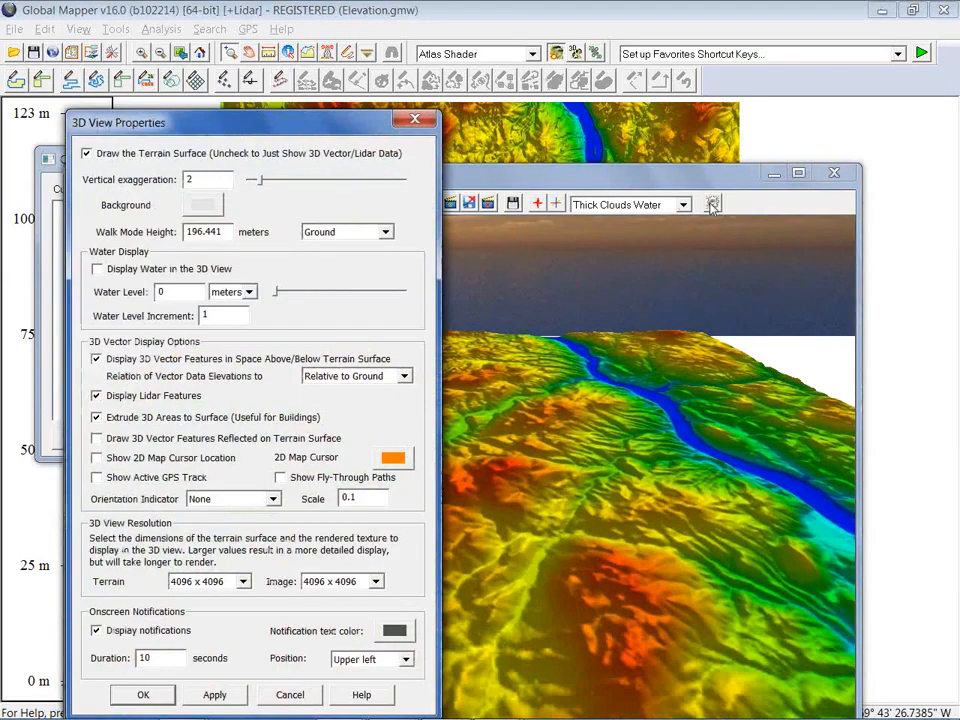
pyautogui.click(100, 479)
pyautogui.click(98, 478)
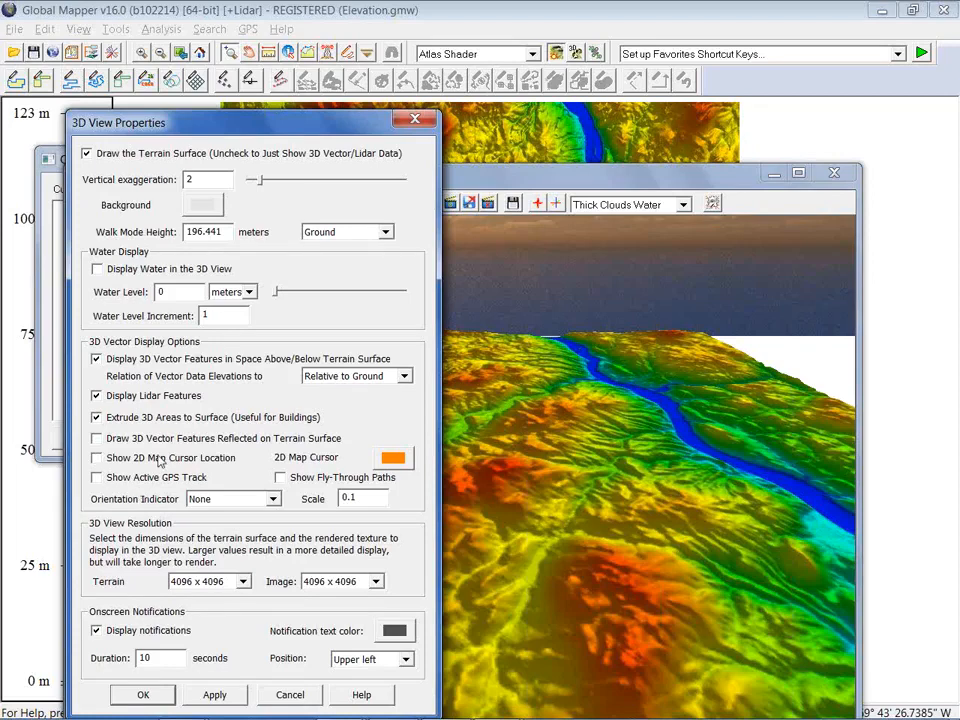
pyautogui.click(417, 121)
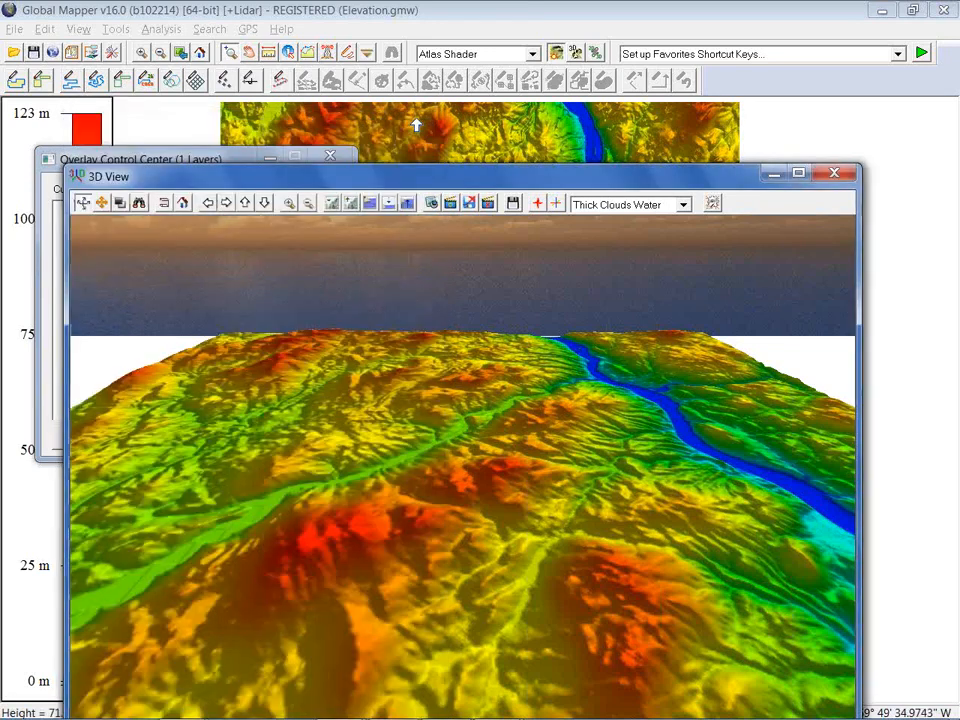
# - Move the 3D View window aside and close it to return to the 2D elevation map
pyautogui.moveTo(553, 180); pyautogui.dragTo(538, 145)
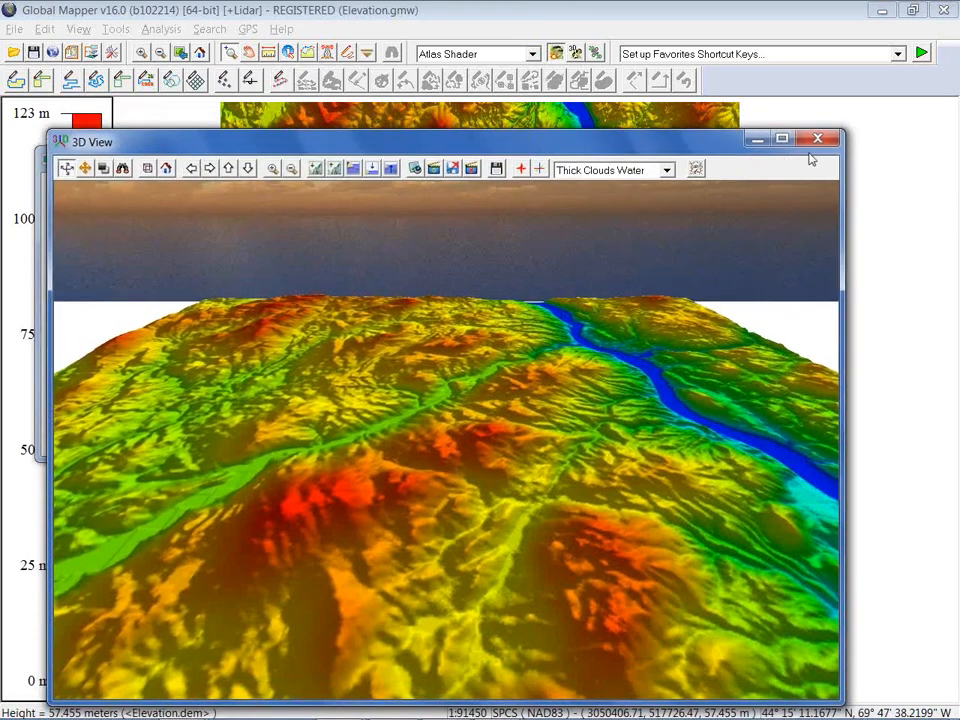
pyautogui.click(819, 140)
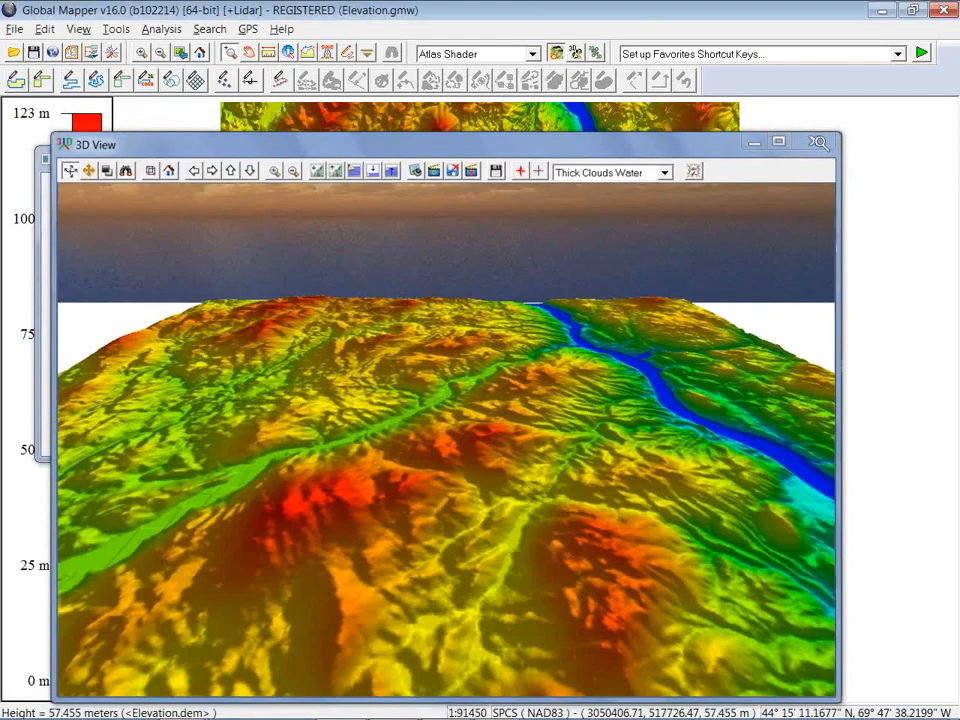
pyautogui.click(819, 142)
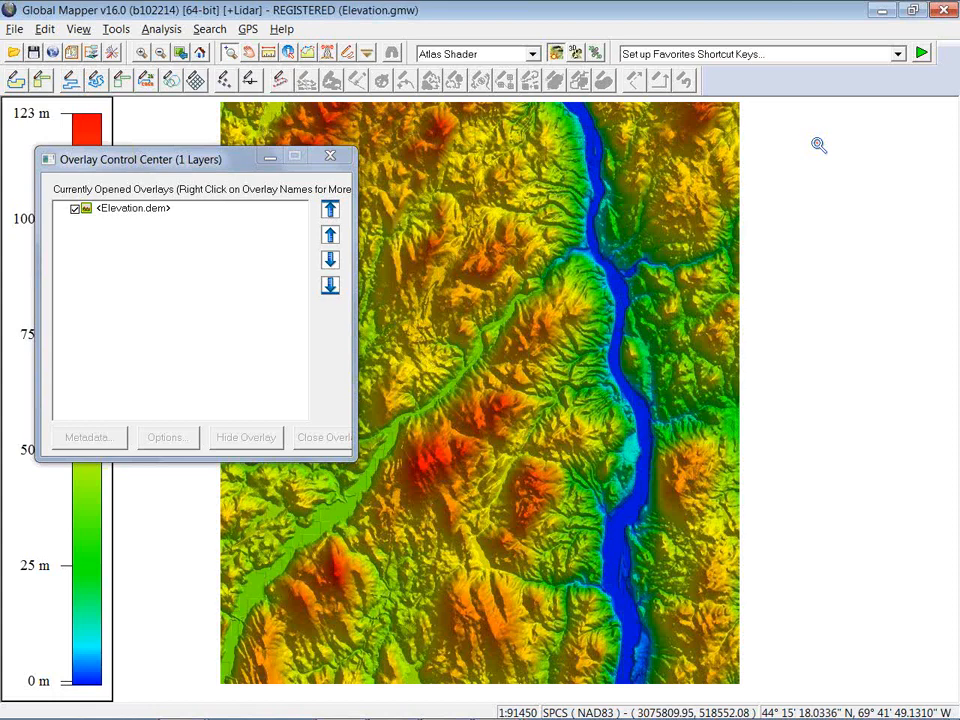
# - Activate the Digitizer tool and look through its options, including Insert Pad Site from Library, on the elevation map
pyautogui.click(349, 54)
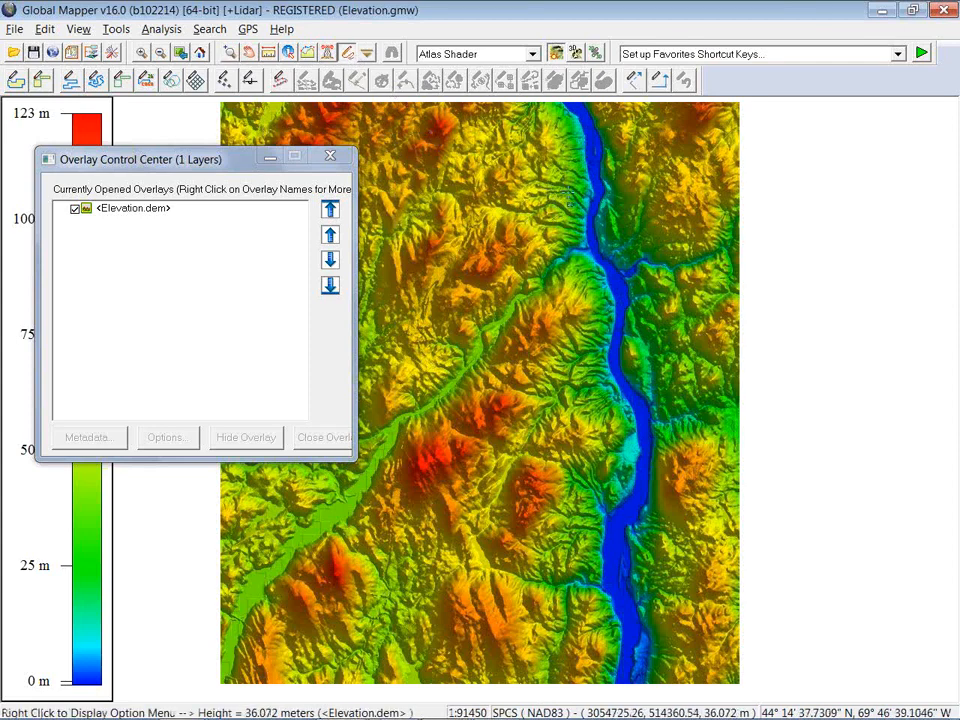
pyautogui.rightClick(568, 194)
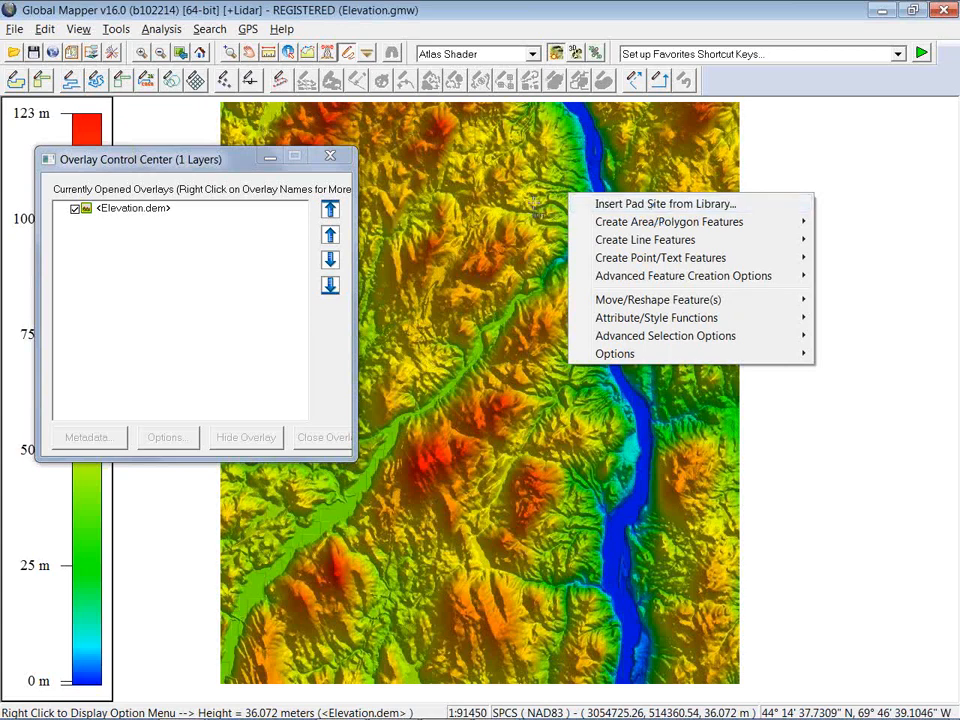
pyautogui.click(537, 205)
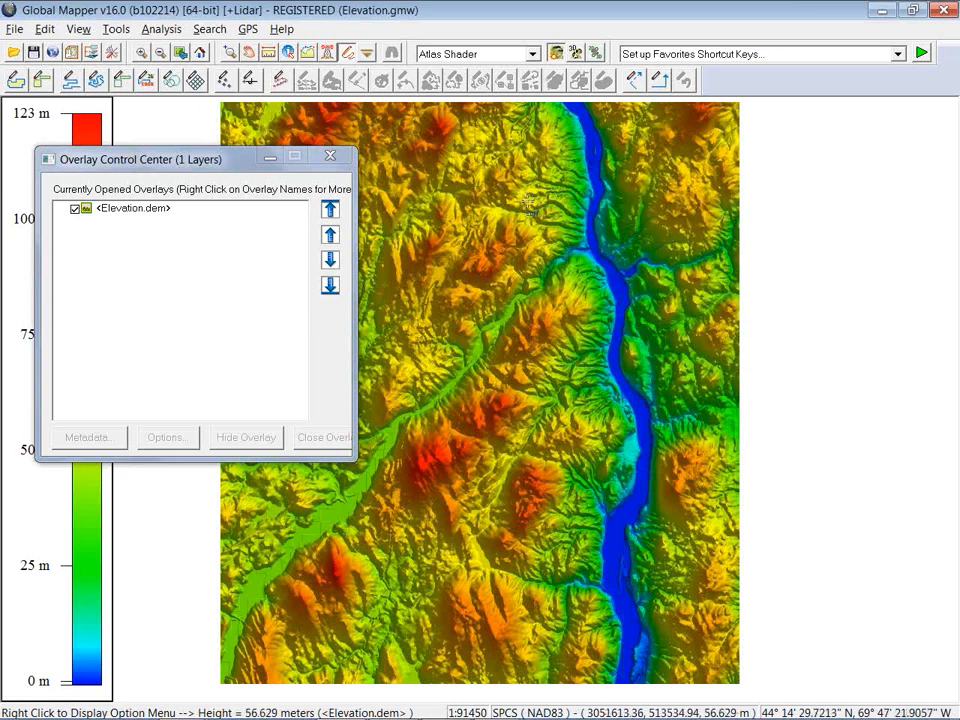
# - Select the Elevation.dem layer in the Overlay Control Center and review its layer commands, including the export option
pyautogui.click(166, 214)
pyautogui.rightClick(166, 214)
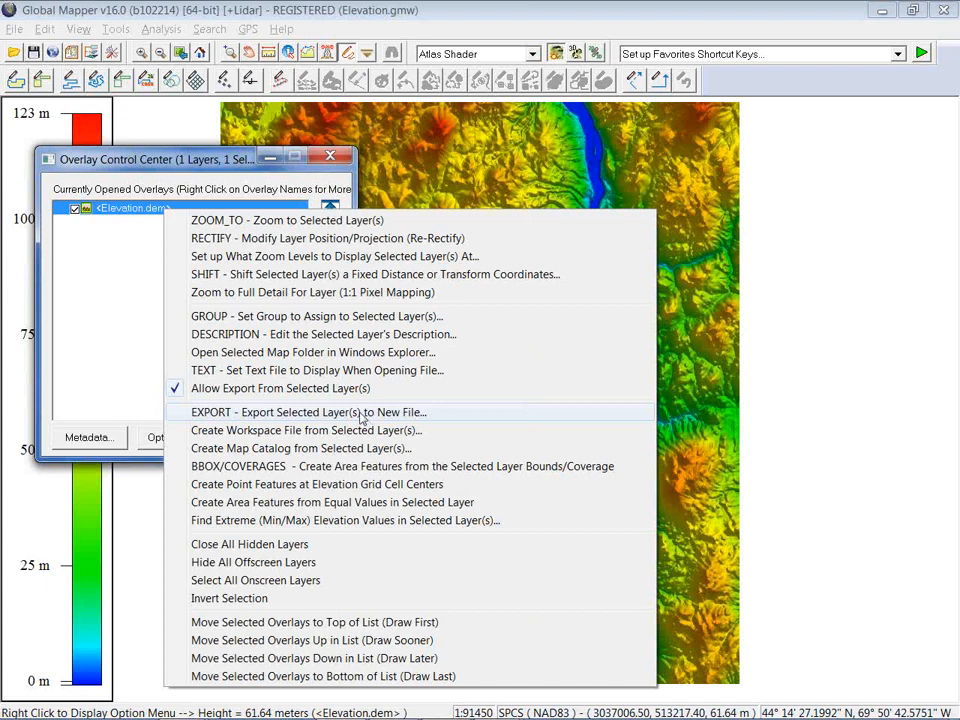
pyautogui.click(362, 420)
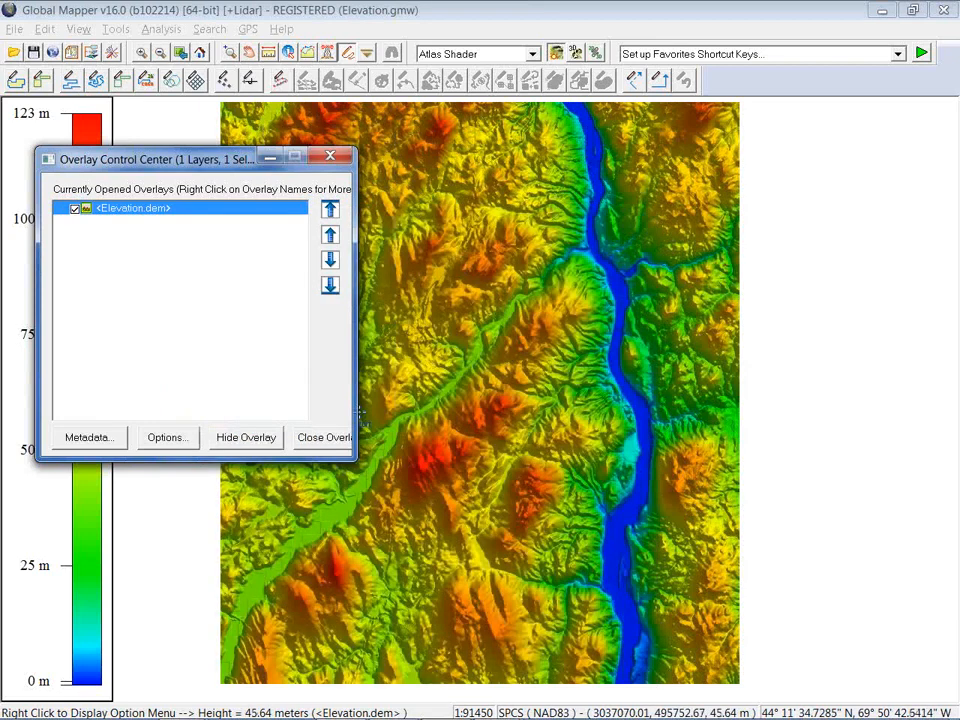
pyautogui.click(325, 18)
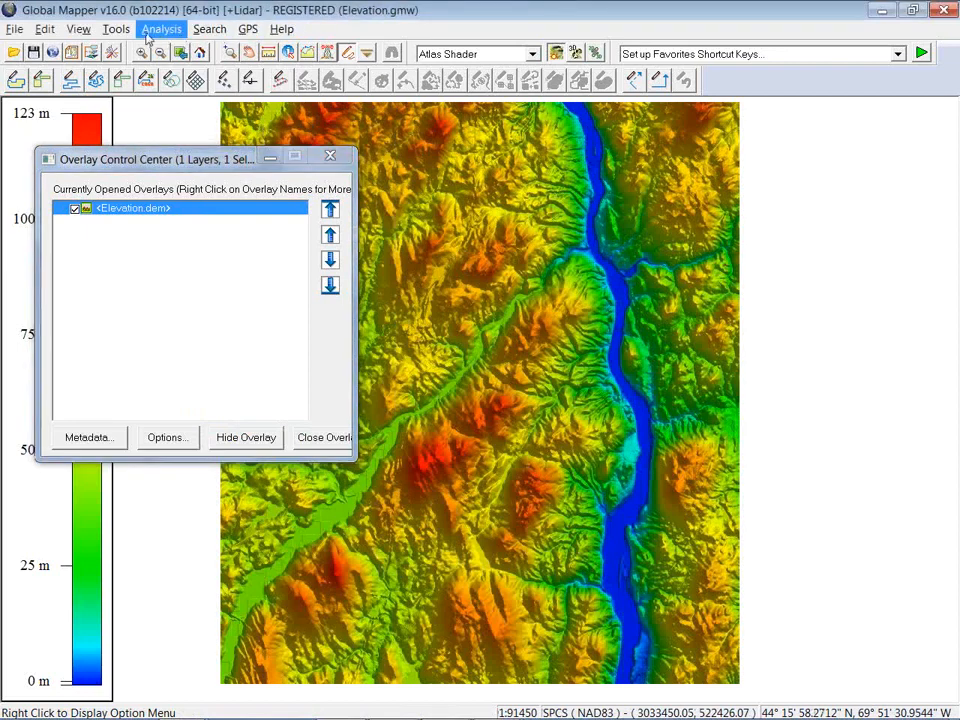
# - Show the GeoCalc toolbar in the main window
pyautogui.click(78, 29)
pyautogui.moveTo(95, 49)
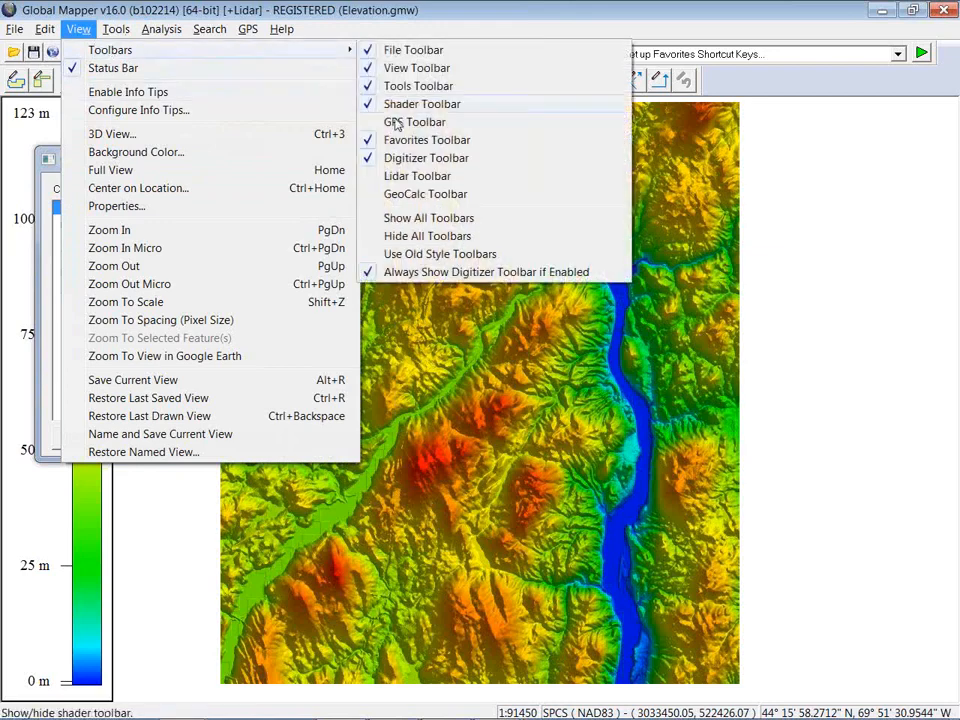
pyautogui.click(438, 196)
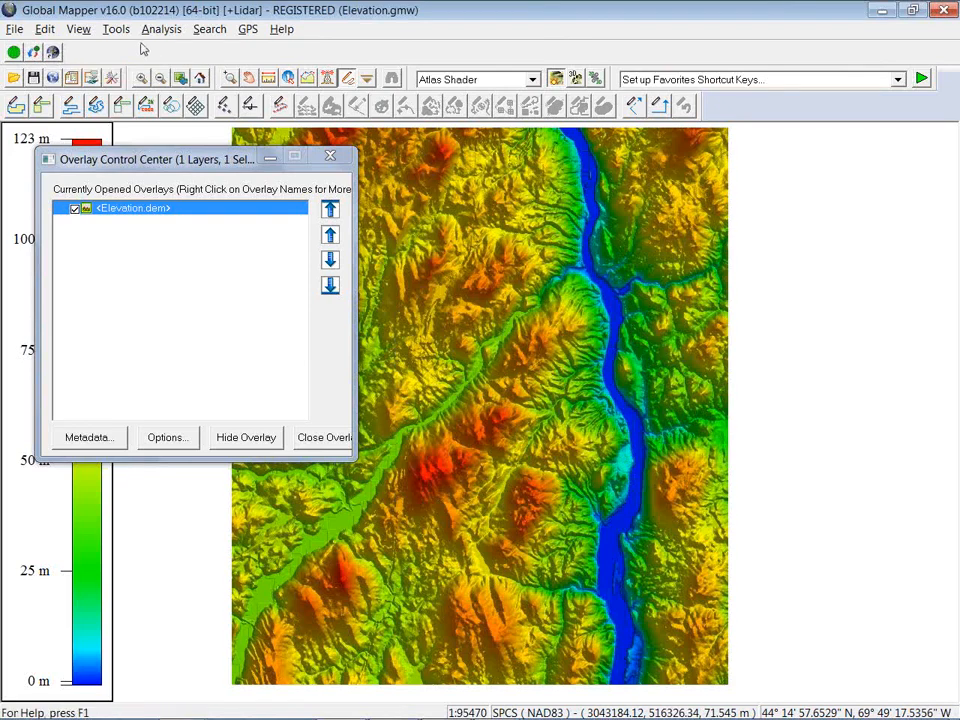
# - Hide the GeoCalc toolbar again
pyautogui.click(80, 30)
pyautogui.moveTo(230, 50)
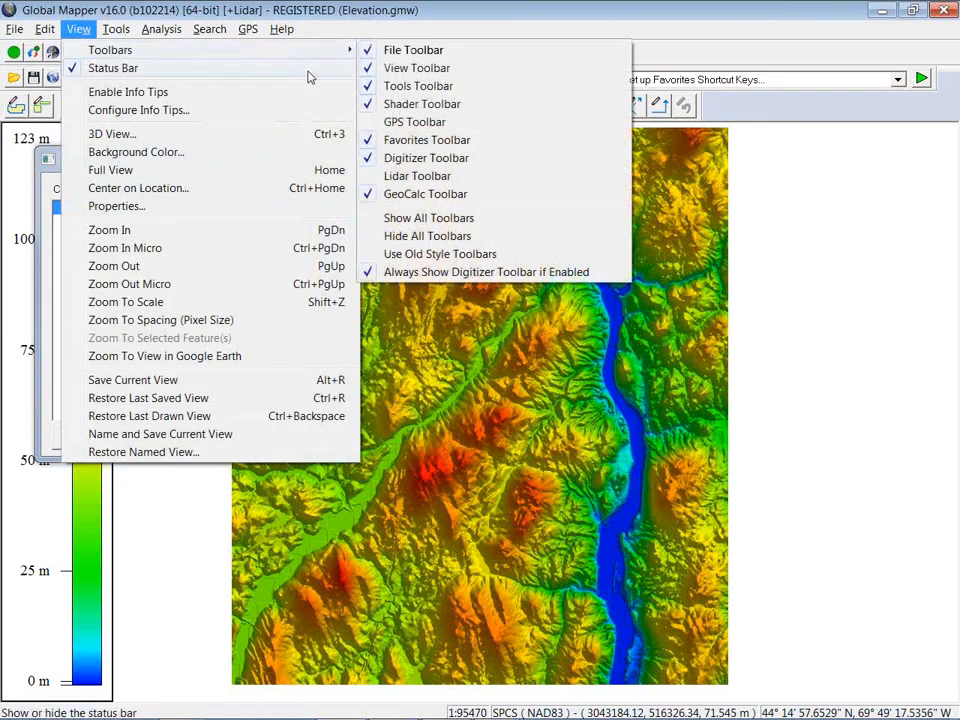
pyautogui.click(412, 195)
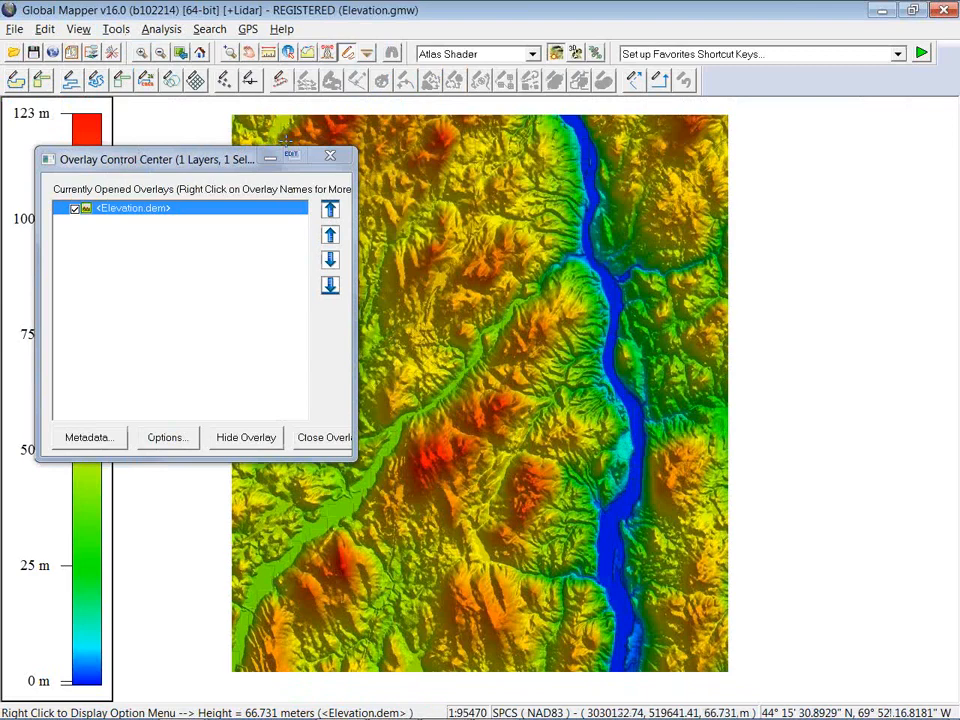
# - Unload the Elevation.dem layer and switch to Windows Explorer showing the GlobalMapper16_64bit program folder, moved clear of the Webinar folder window
pyautogui.press('Delete')
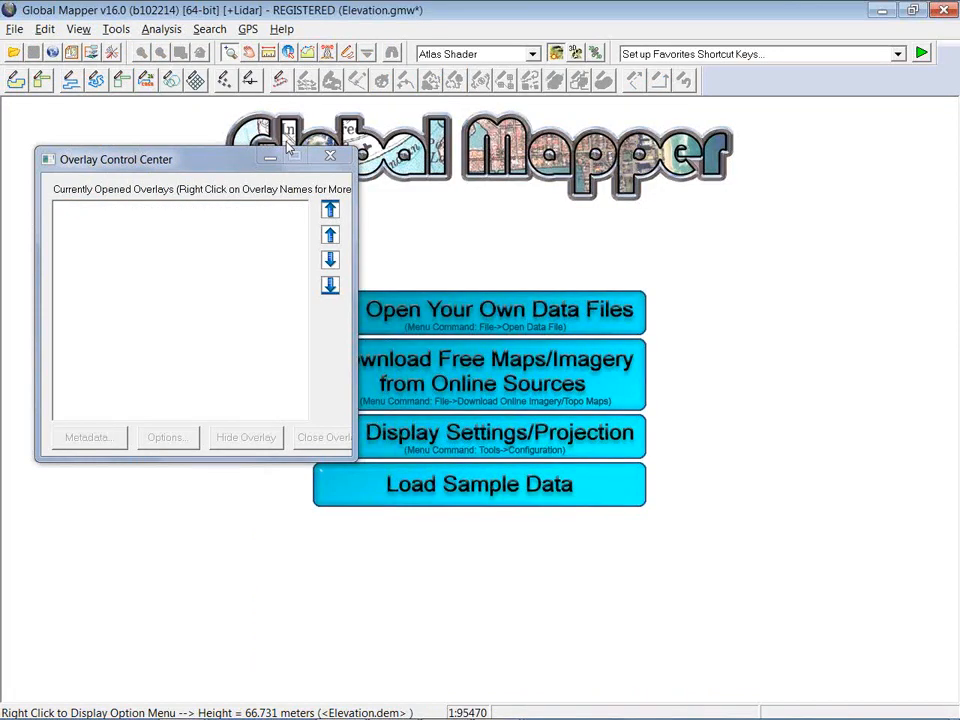
pyautogui.hotkey('alt', 'Tab')
pyautogui.press('Tab')
pyautogui.press('Tab')
pyautogui.hotkey('alt', 'Tab')
pyautogui.hotkey('alt', 'Tab')
pyautogui.press('Tab')
pyautogui.press('Tab')
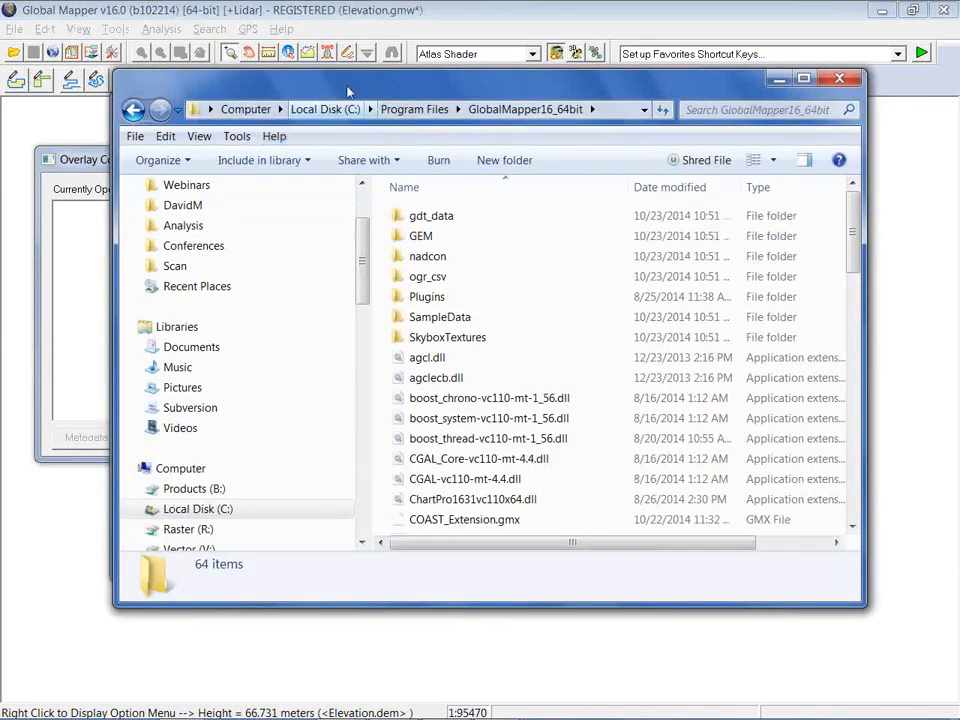
pyautogui.moveTo(350, 86); pyautogui.dragTo(367, 174)
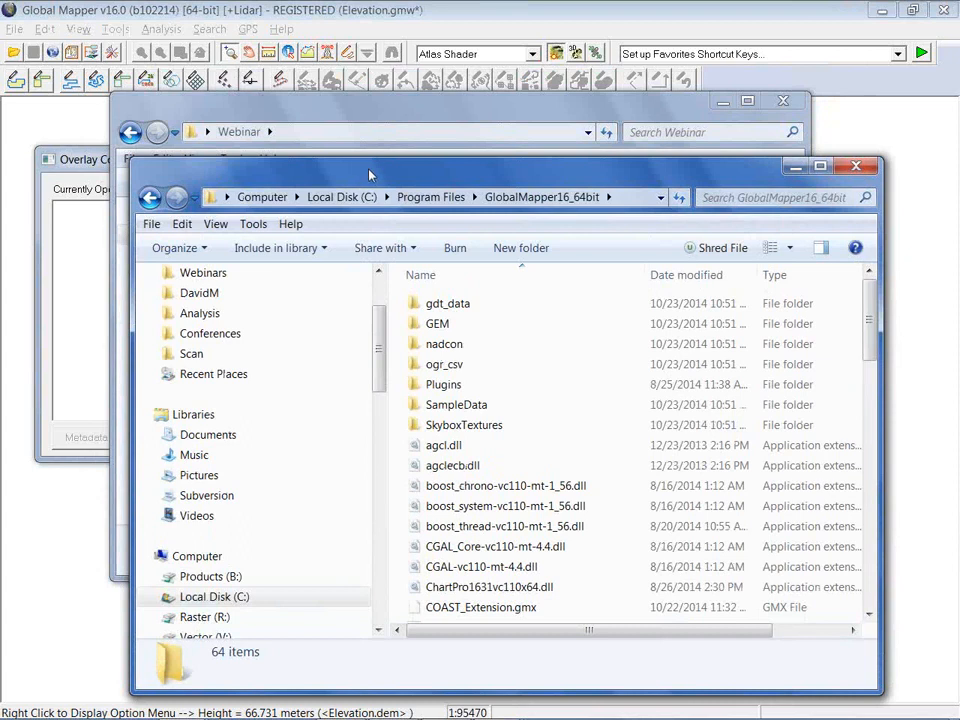
# - Open startup.prj from the Webinar folder in Notepad, review its projection definition, and close the file
pyautogui.click(399, 125)
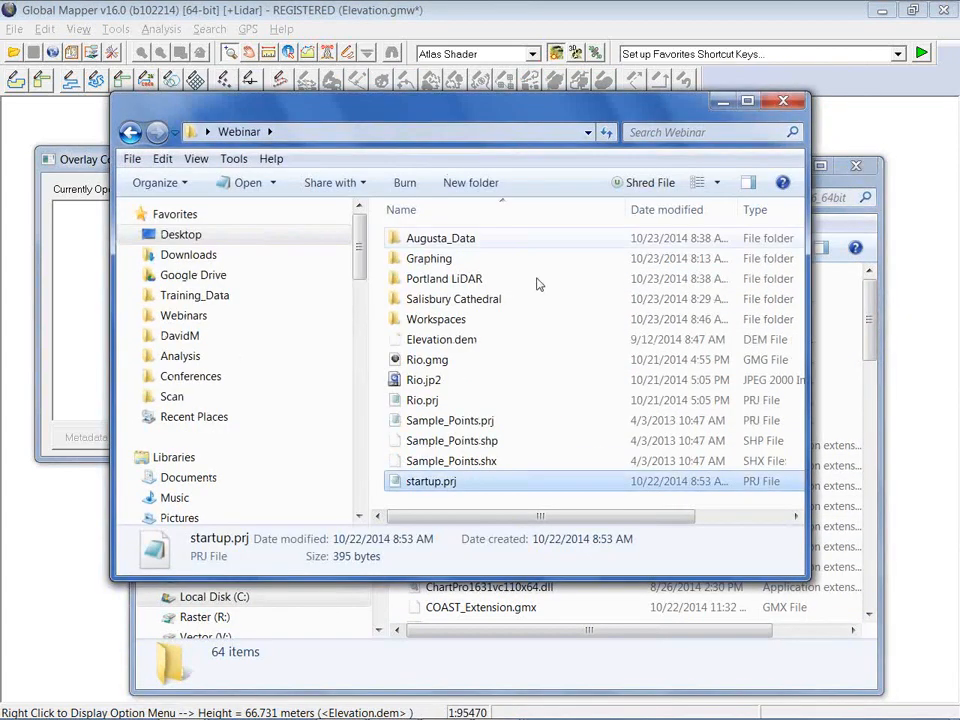
pyautogui.doubleClick(432, 482)
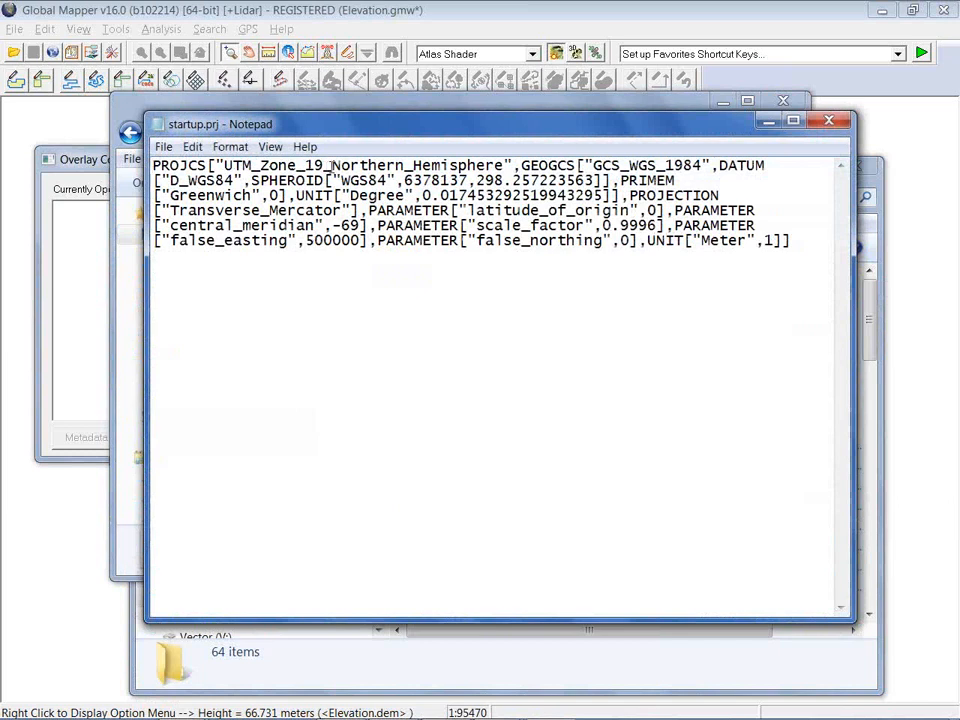
pyautogui.moveTo(461, 128); pyautogui.dragTo(439, 129)
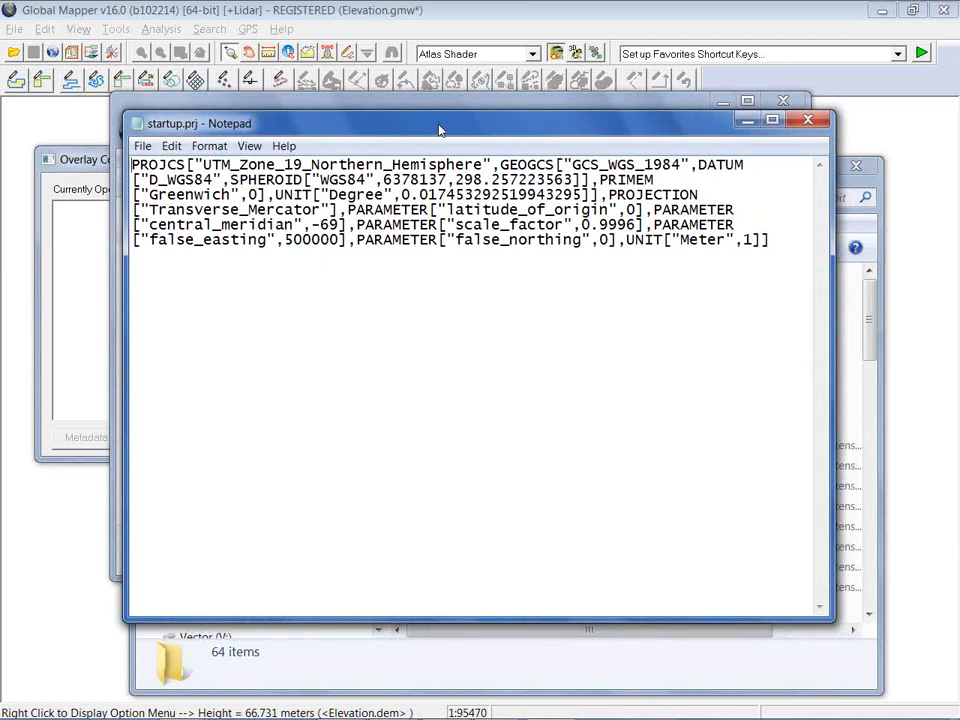
pyautogui.click(808, 120)
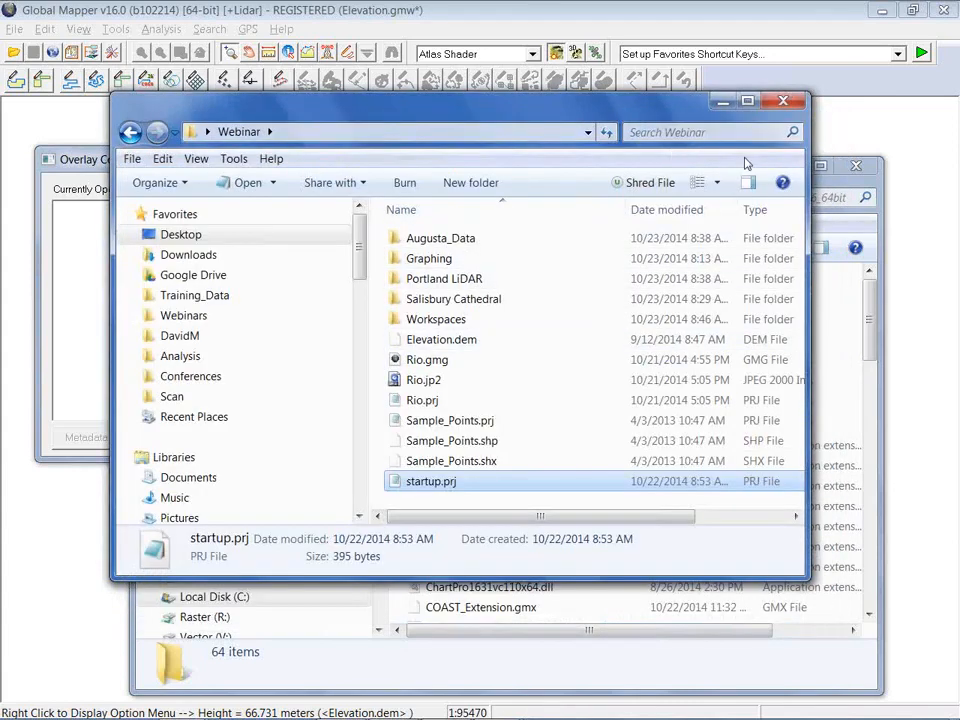
# - Move startup.prj from the Webinar folder into the GlobalMapper16_64bit program folder and close both folder windows
pyautogui.moveTo(637, 113); pyautogui.dragTo(616, 131)
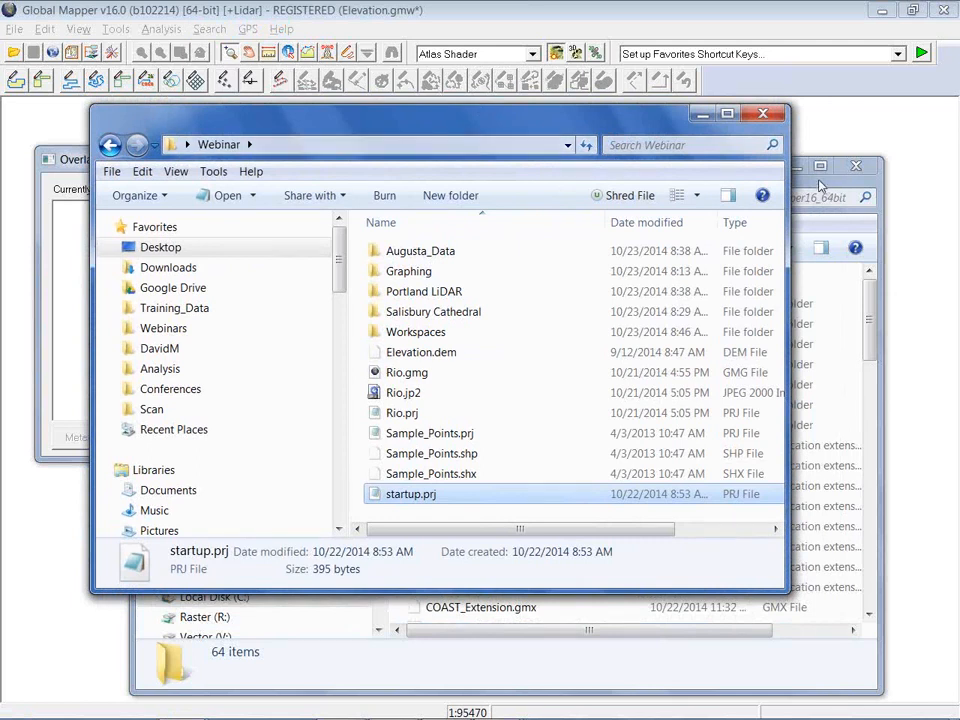
pyautogui.moveTo(473, 119); pyautogui.dragTo(409, 97)
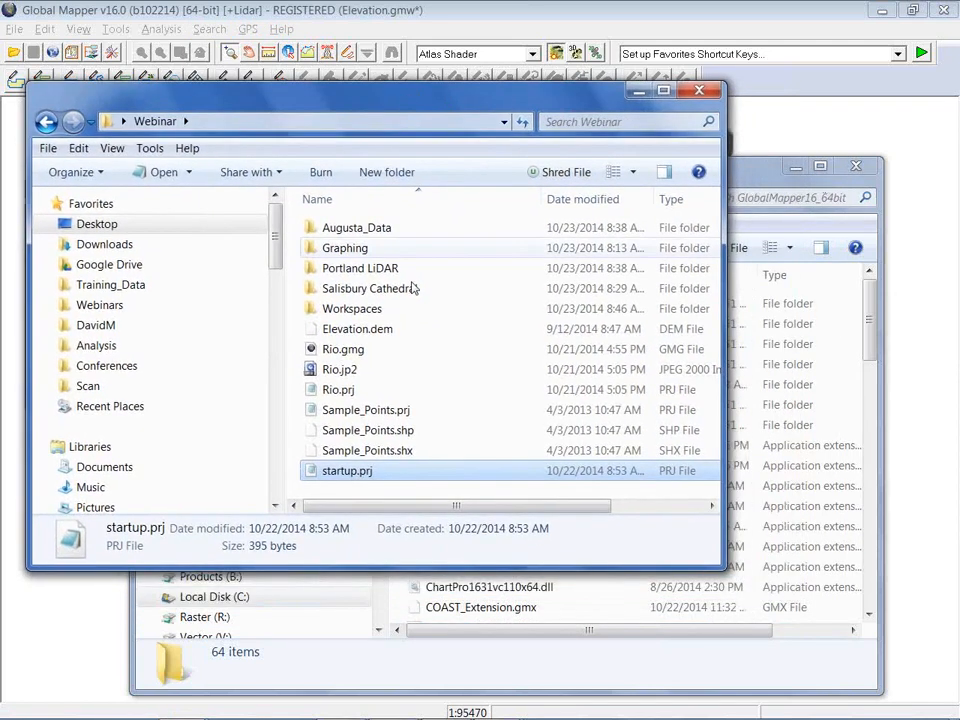
pyautogui.moveTo(436, 474); pyautogui.dragTo(792, 604)
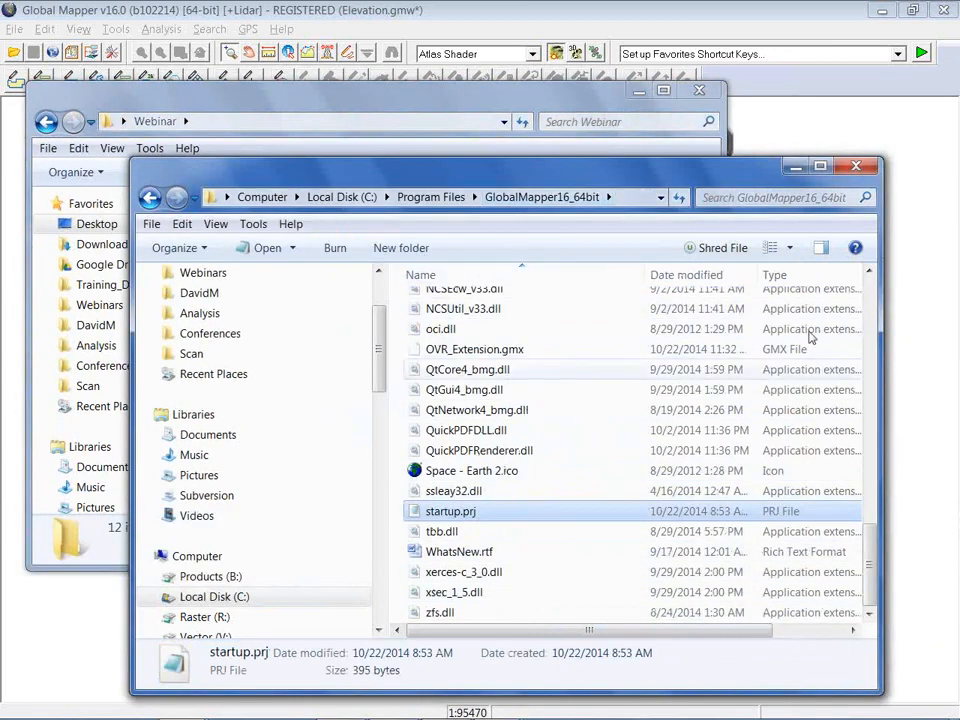
pyautogui.click(855, 168)
pyautogui.click(699, 93)
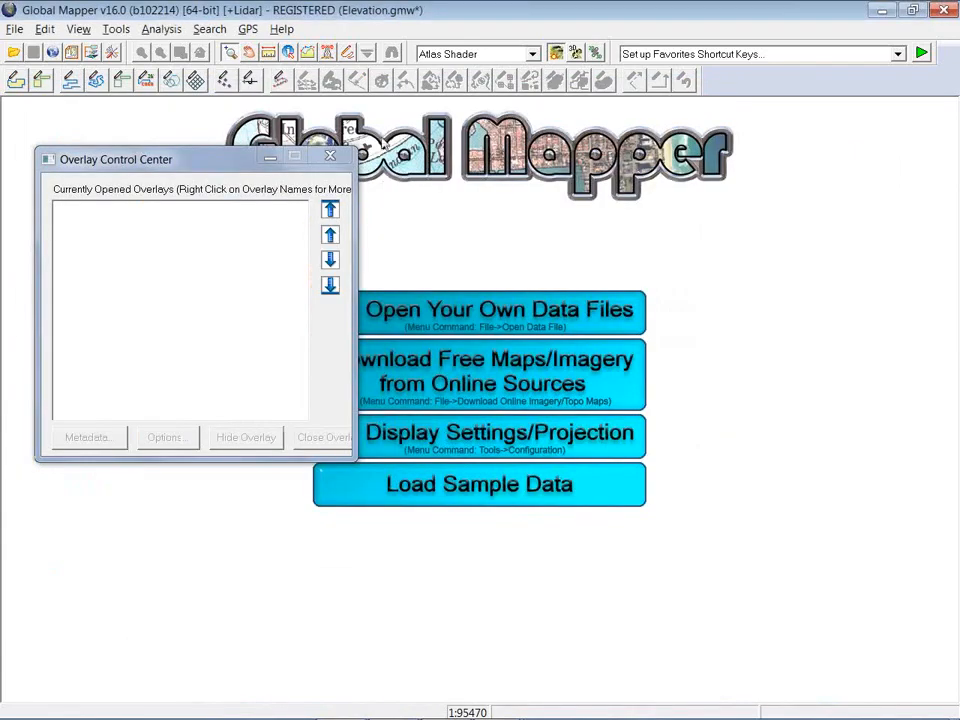
# - Maximize the Global Mapper window again and dock the Favorites toolbar back beside the shader controls
pyautogui.click(17, 80)
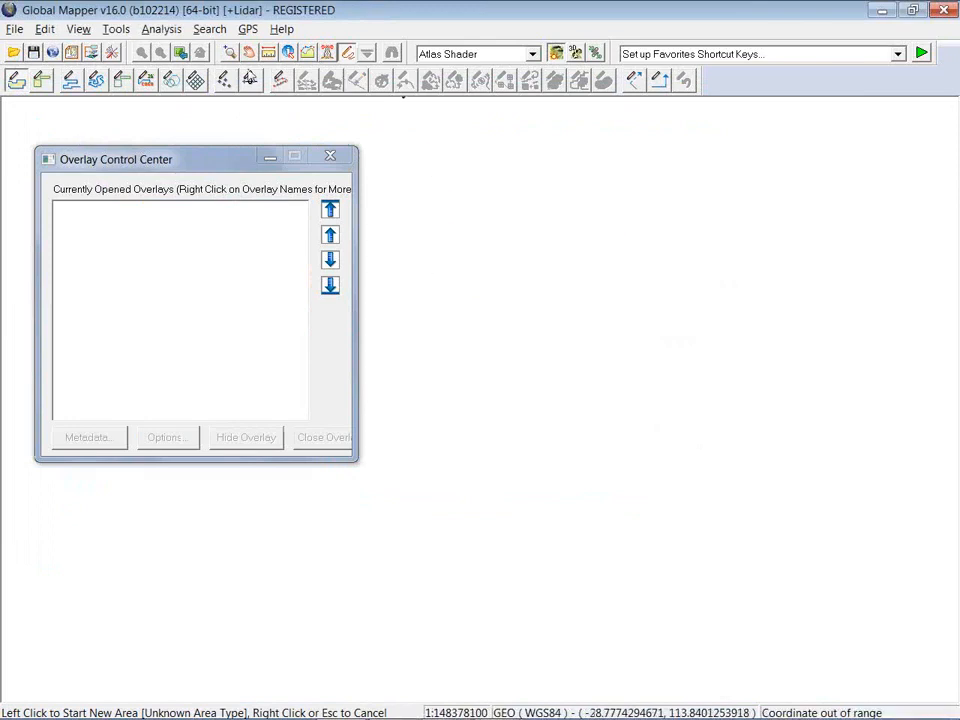
pyautogui.moveTo(301, 6); pyautogui.dragTo(308, 5)
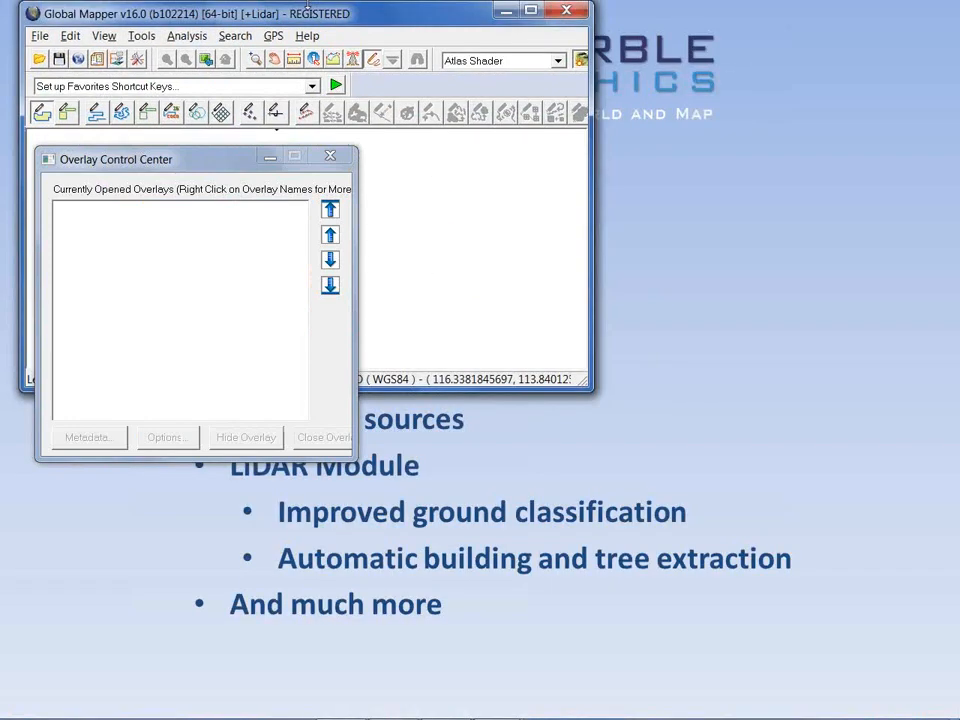
pyautogui.doubleClick(392, 8)
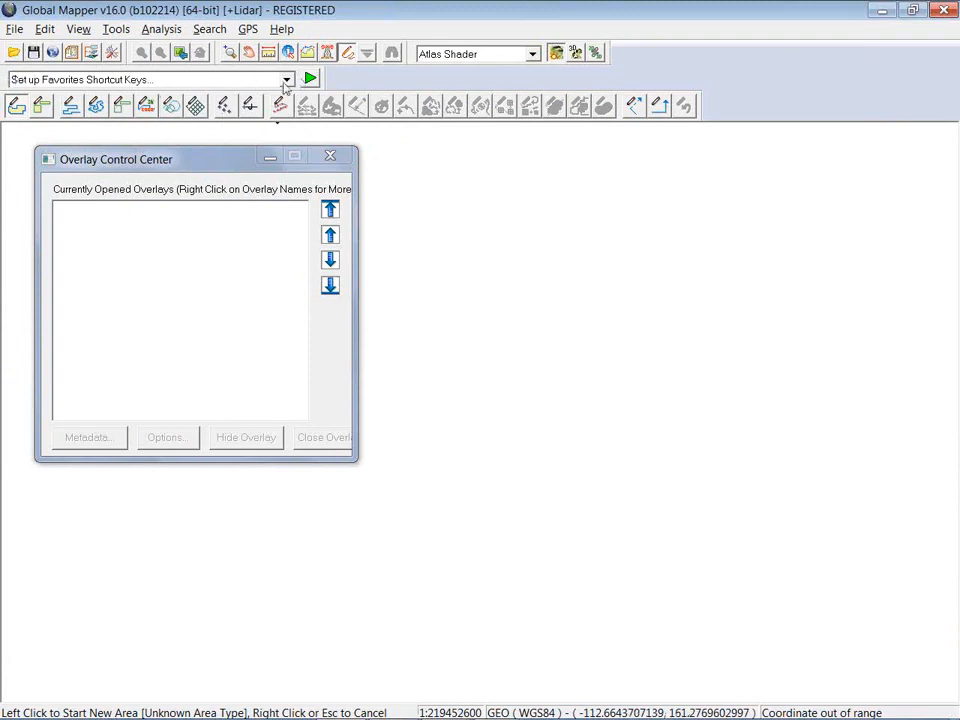
pyautogui.moveTo(302, 78); pyautogui.dragTo(298, 79)
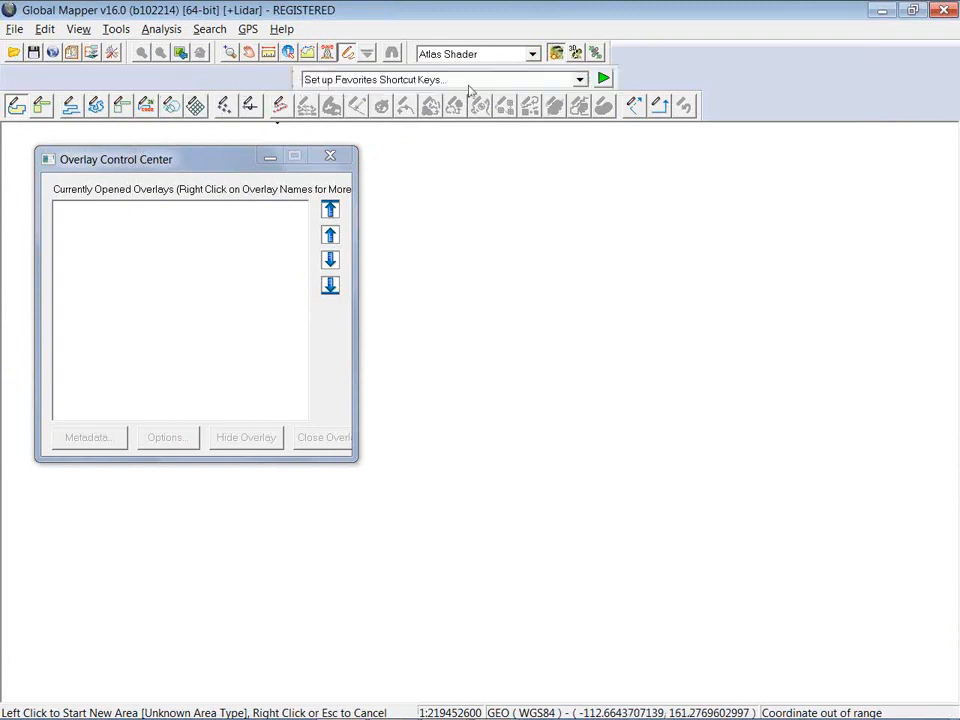
pyautogui.moveTo(646, 62); pyautogui.dragTo(643, 58)
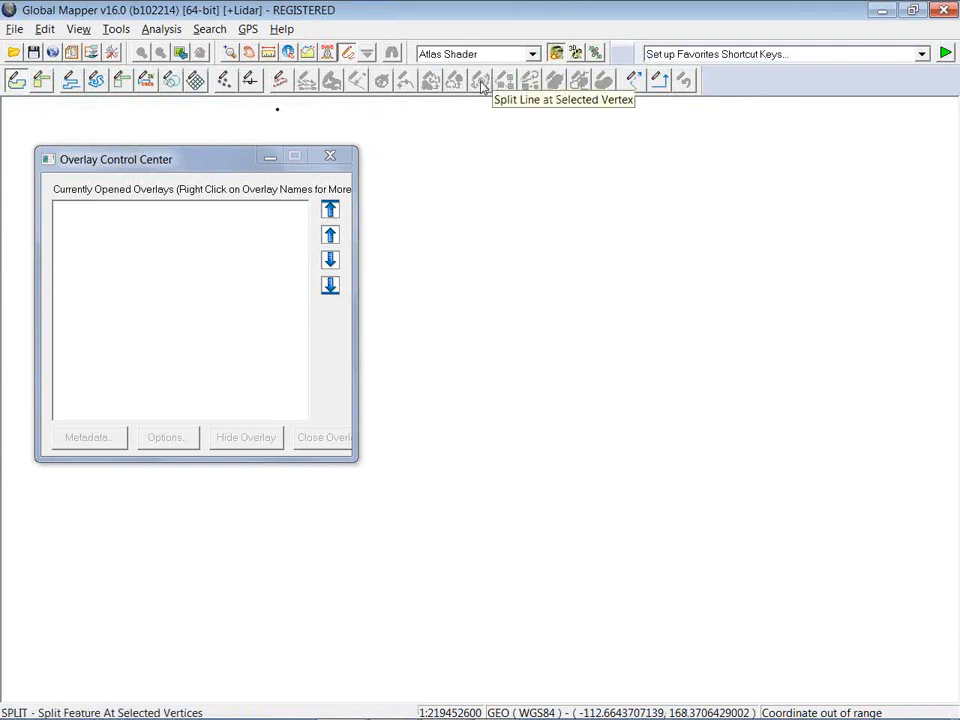
# - Close the Overlay Control Center, start a new area feature to check the default projection, and return to the Zoom tool
pyautogui.click(227, 49)
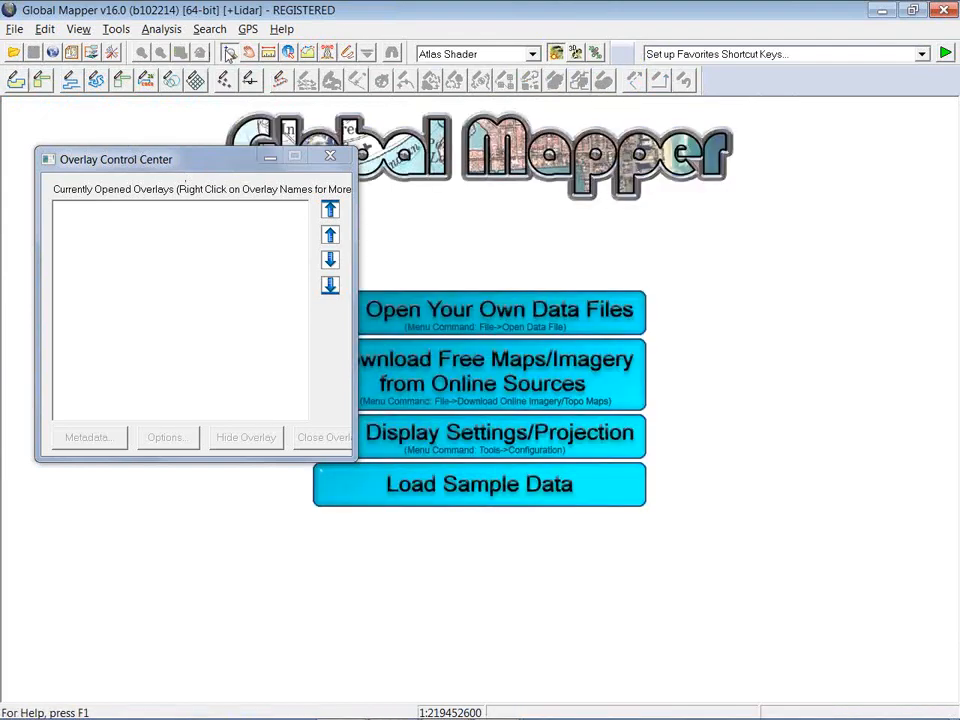
pyautogui.click(330, 156)
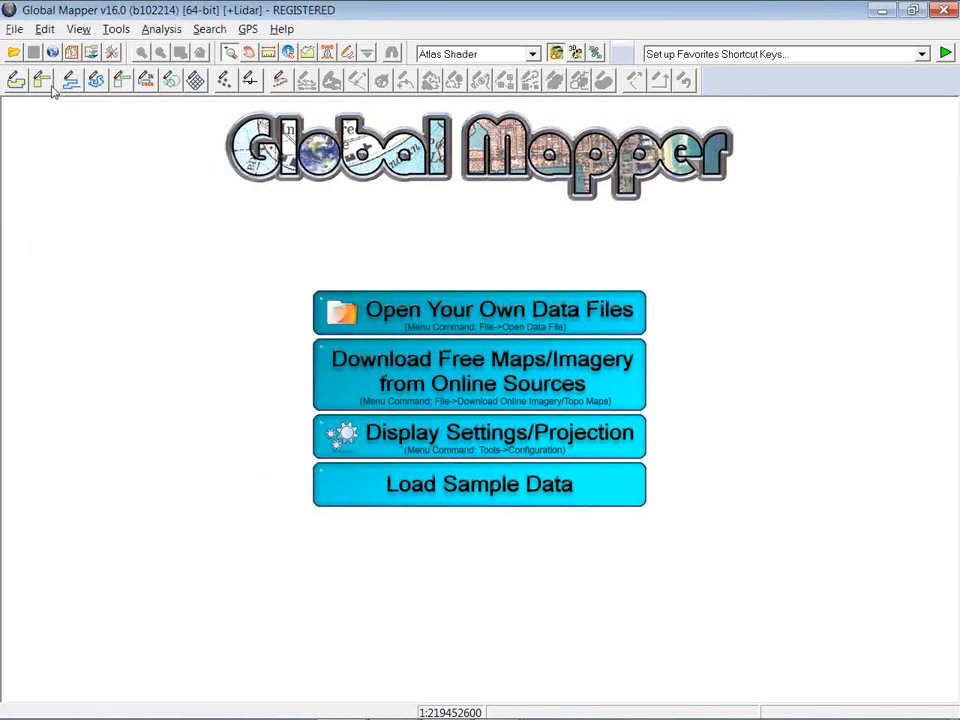
pyautogui.click(16, 80)
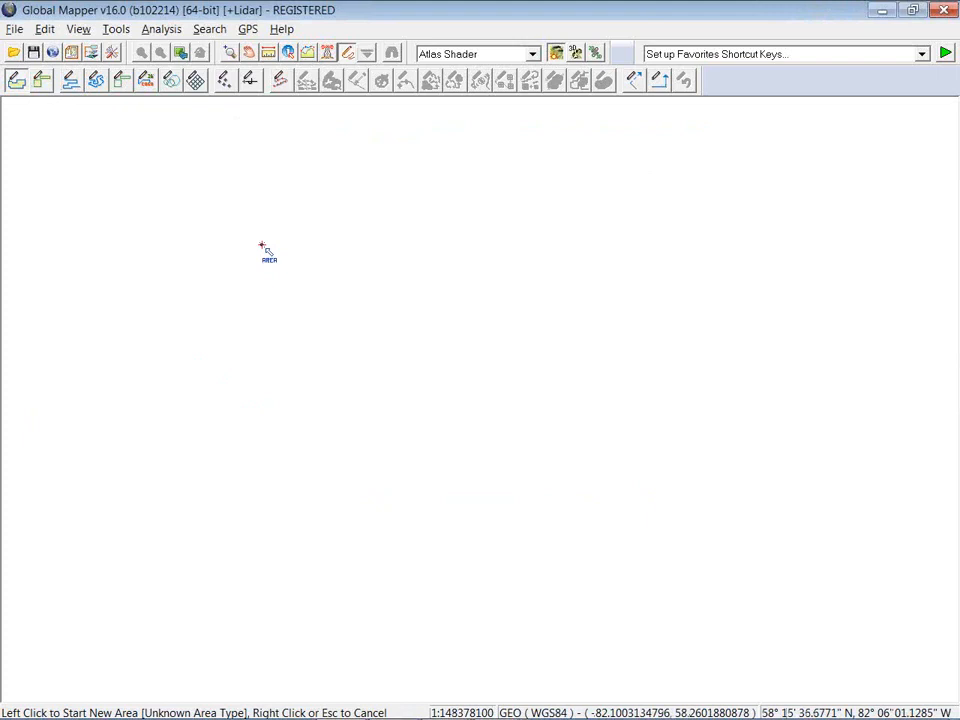
pyautogui.click(229, 53)
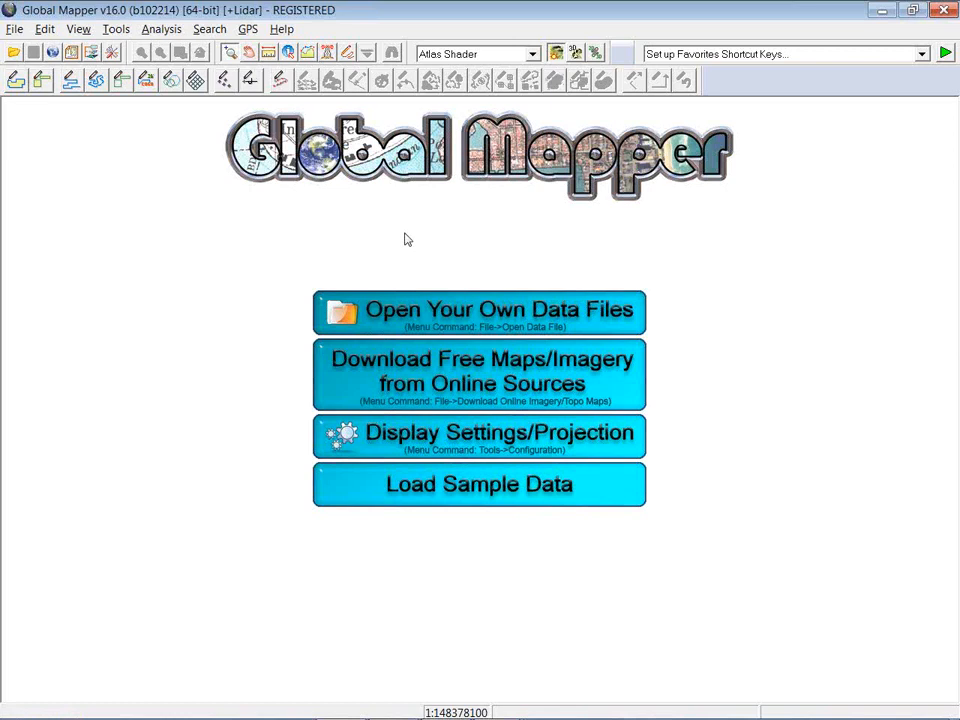
# - Load the Salisbury_Cathedral.gmw workspace from the Workspaces folder
pyautogui.click(14, 30)
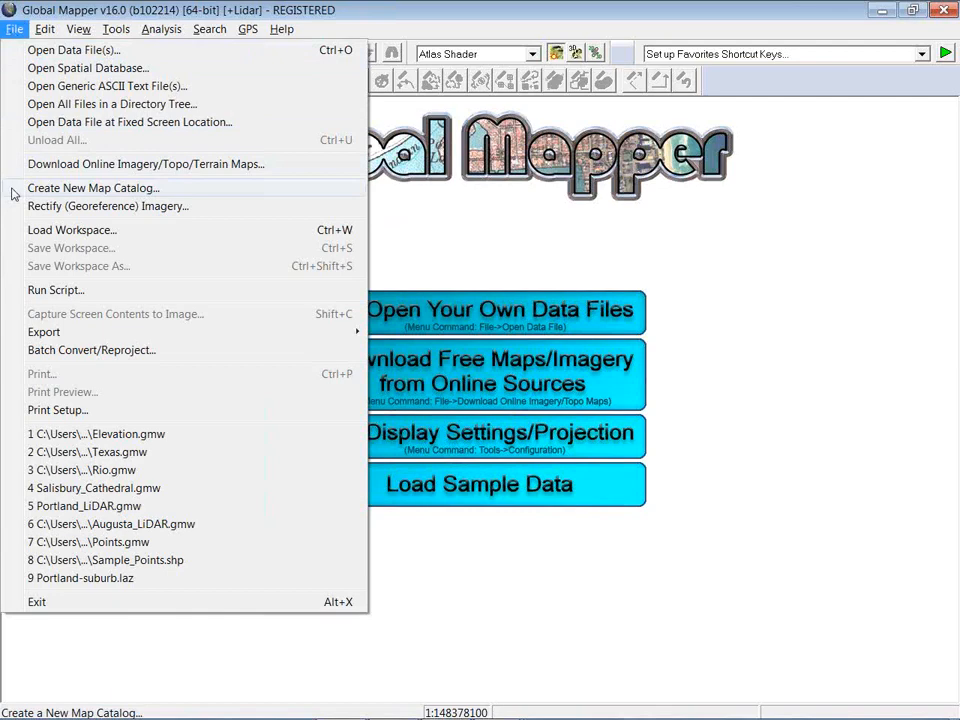
pyautogui.click(27, 231)
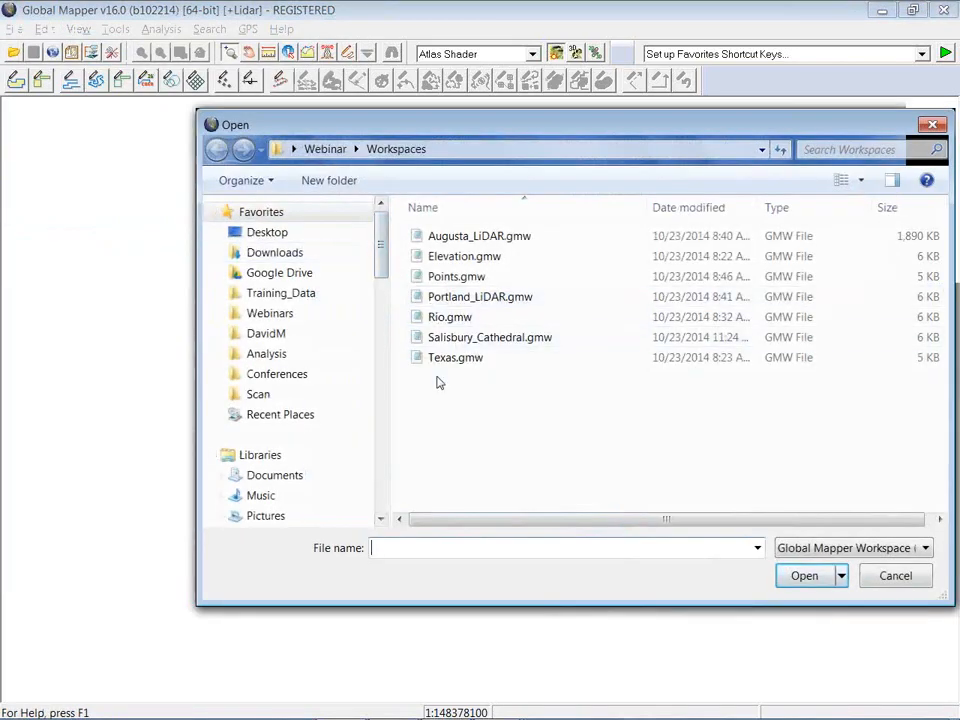
pyautogui.click(455, 338)
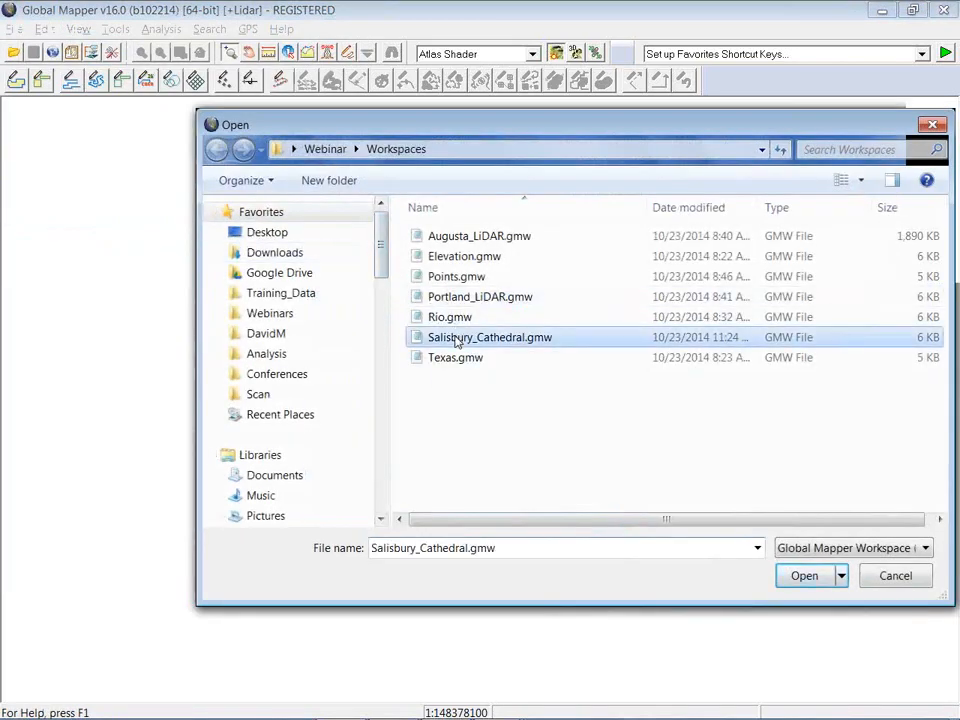
pyautogui.click(797, 578)
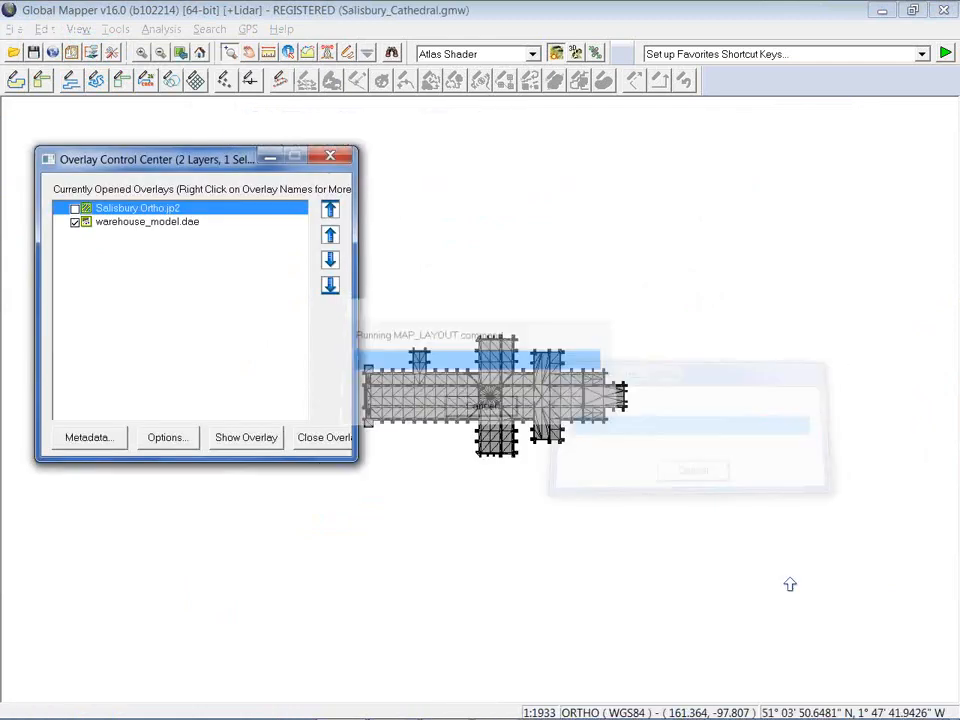
# - Turn on the Salisbury Ortho.jp2 imagery layer beneath the cathedral model
pyautogui.moveTo(418, 495); pyautogui.dragTo(483, 440, button='middle')
pyautogui.scroll(1, 549, 427)
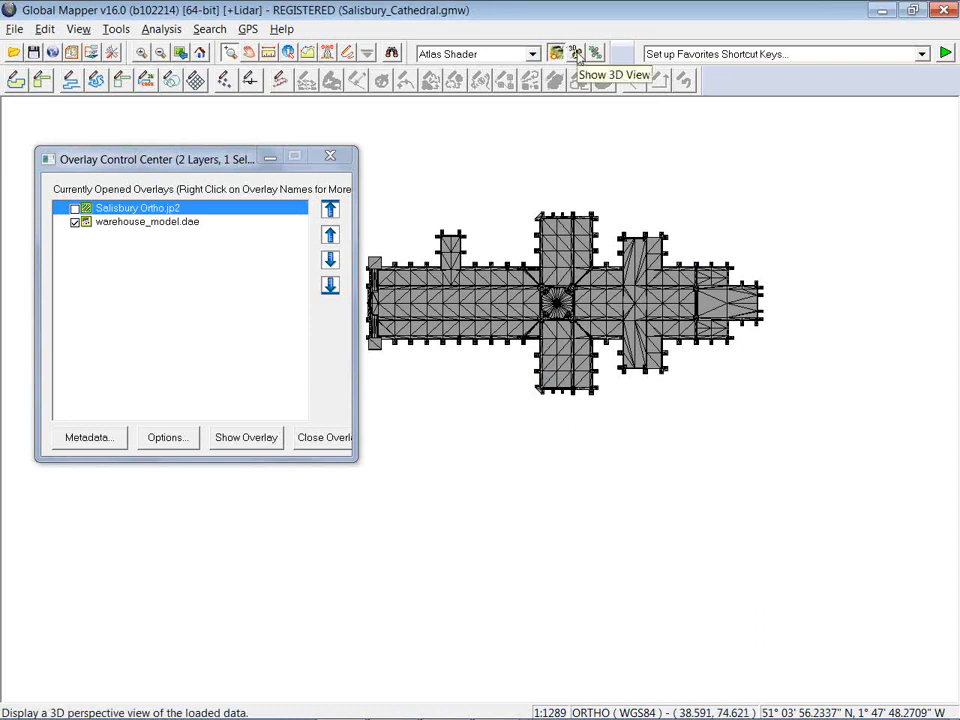
pyautogui.click(75, 208)
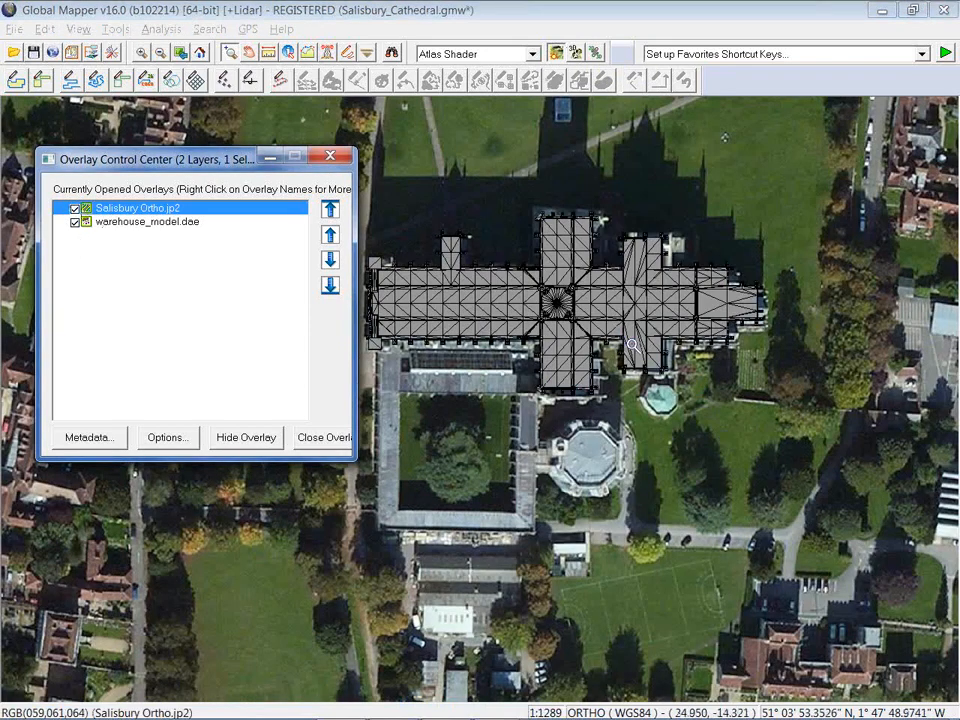
pyautogui.moveTo(465, 368); pyautogui.dragTo(484, 430, button='middle')
# - Open the 3D View of the cathedral model and inspect it from its opposite side
pyautogui.click(574, 52)
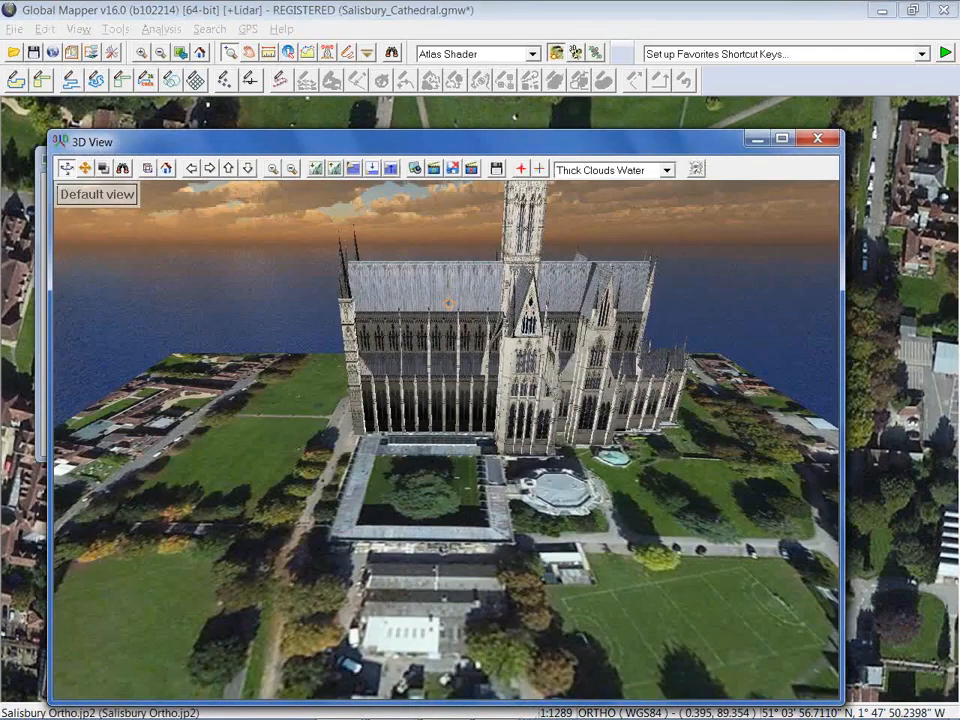
pyautogui.scroll(-4, 448, 303)
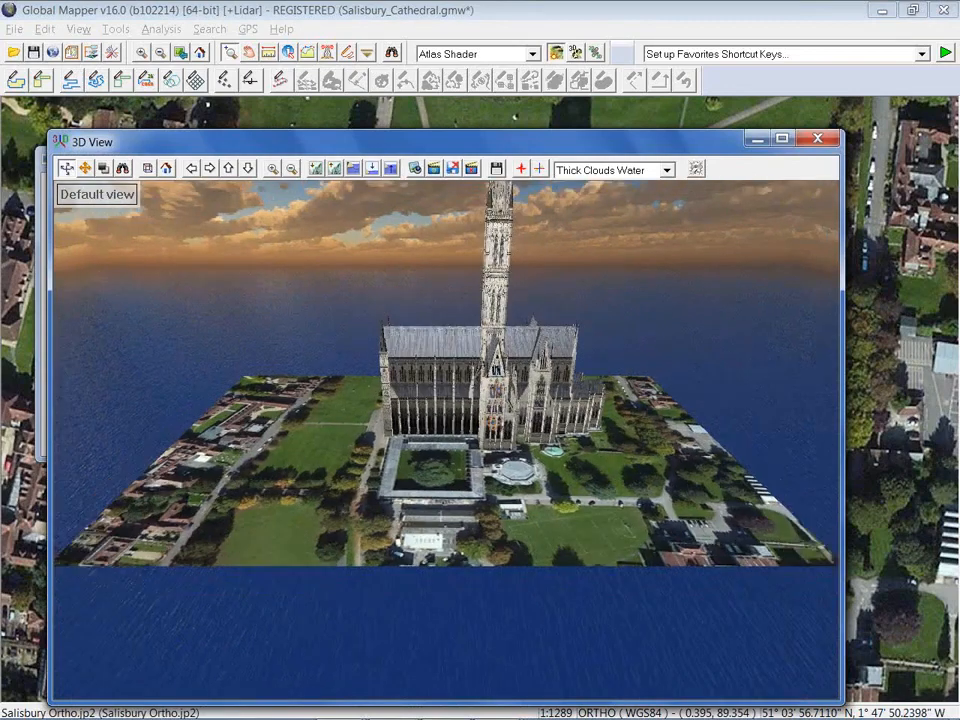
pyautogui.scroll(-1, 492, 425)
pyautogui.moveTo(492, 425); pyautogui.dragTo(552, 460)
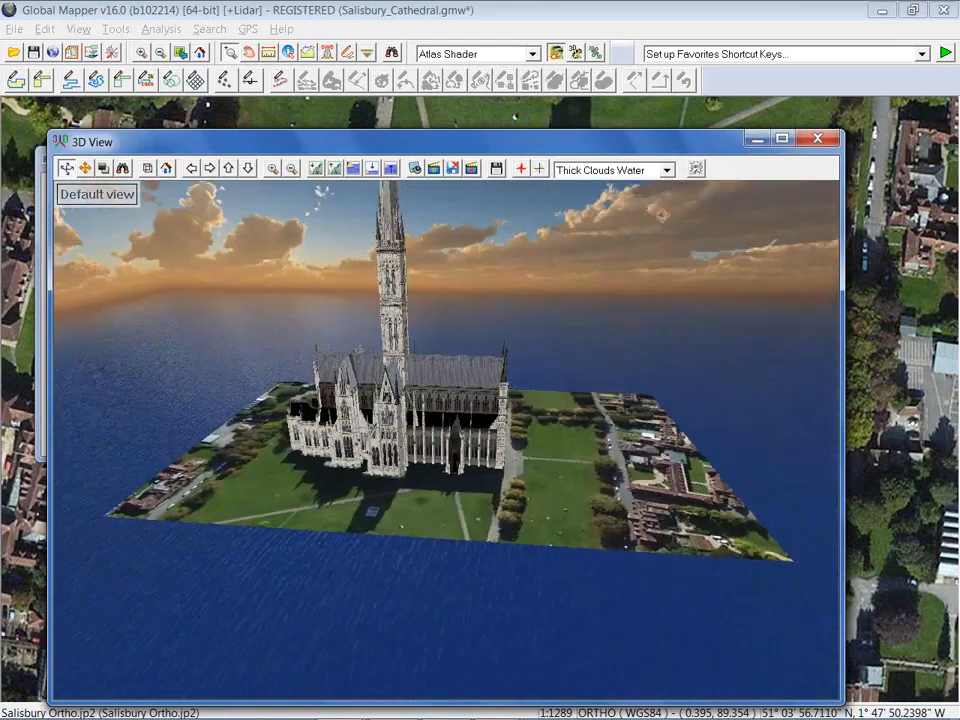
# - Set the 3D View sky to Tropical Sunny Day and inspect the cathedral from another angle
pyautogui.click(667, 170)
pyautogui.click(622, 247)
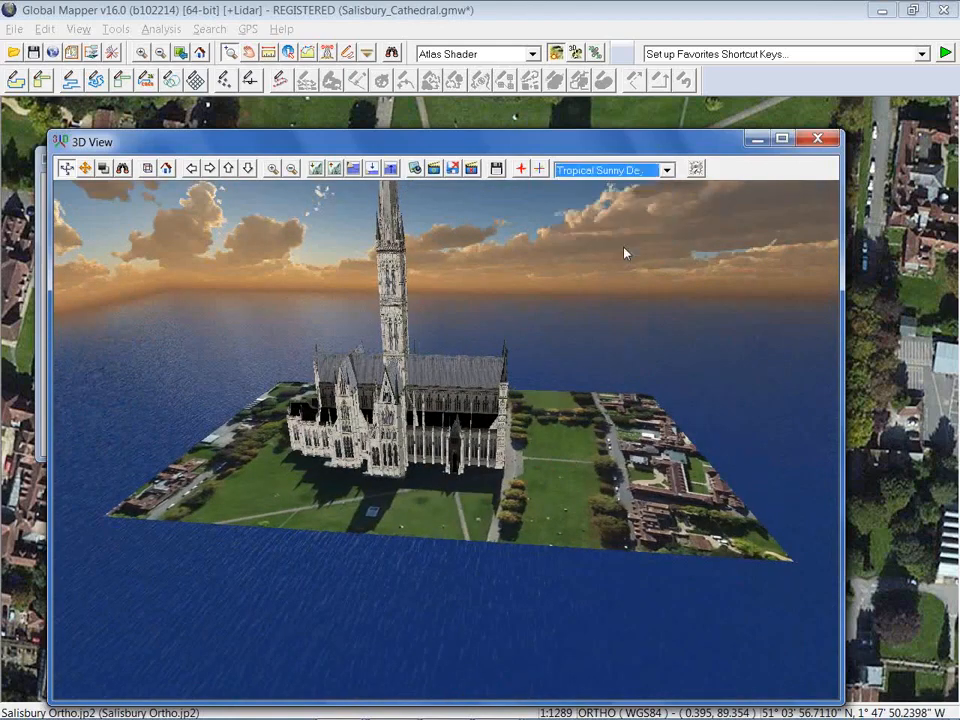
pyautogui.moveTo(624, 253); pyautogui.dragTo(540, 265)
pyautogui.moveTo(490, 482); pyautogui.dragTo(501, 481)
pyautogui.scroll(-2, 500, 456)
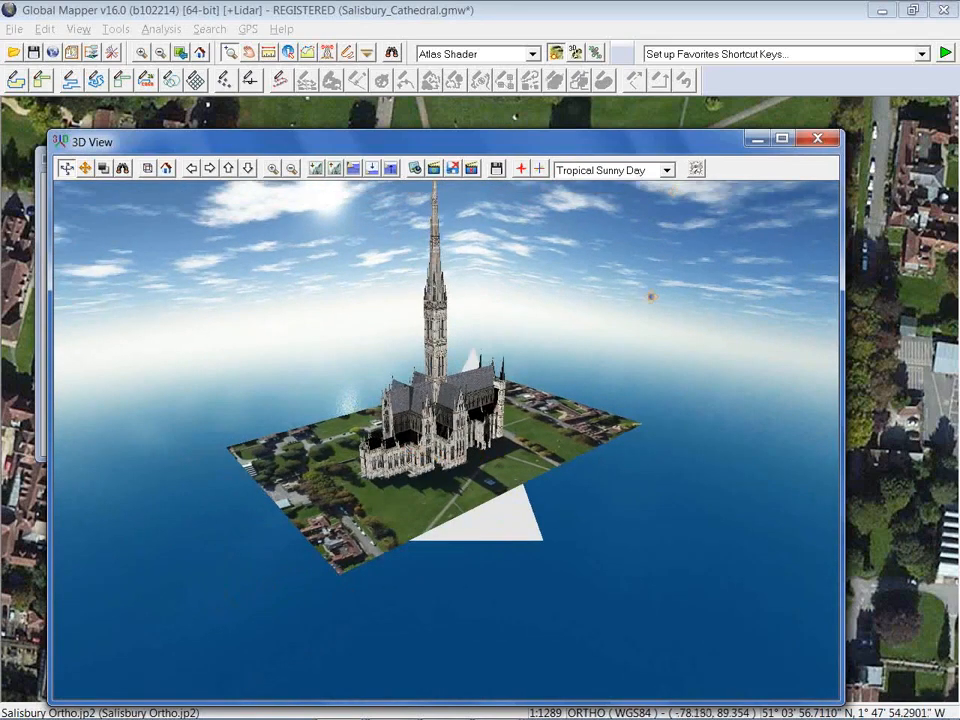
# - Set the vertical exaggeration of the 3D View to 1 and apply it to the cathedral model
pyautogui.click(695, 169)
pyautogui.moveTo(177, 180); pyautogui.dragTo(156, 180)
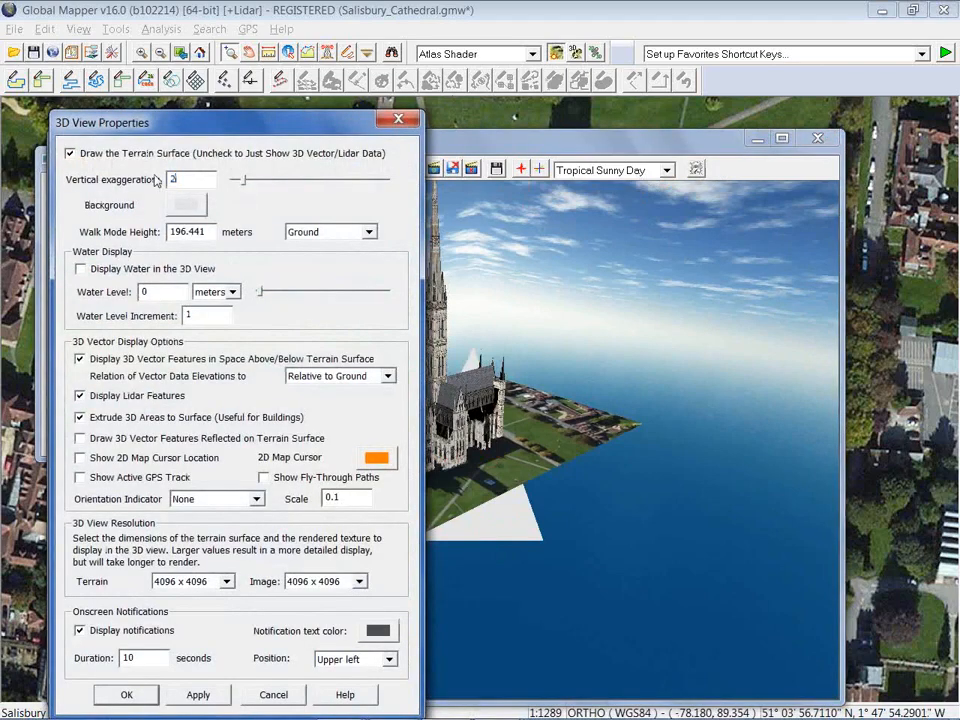
pyautogui.click(126, 694)
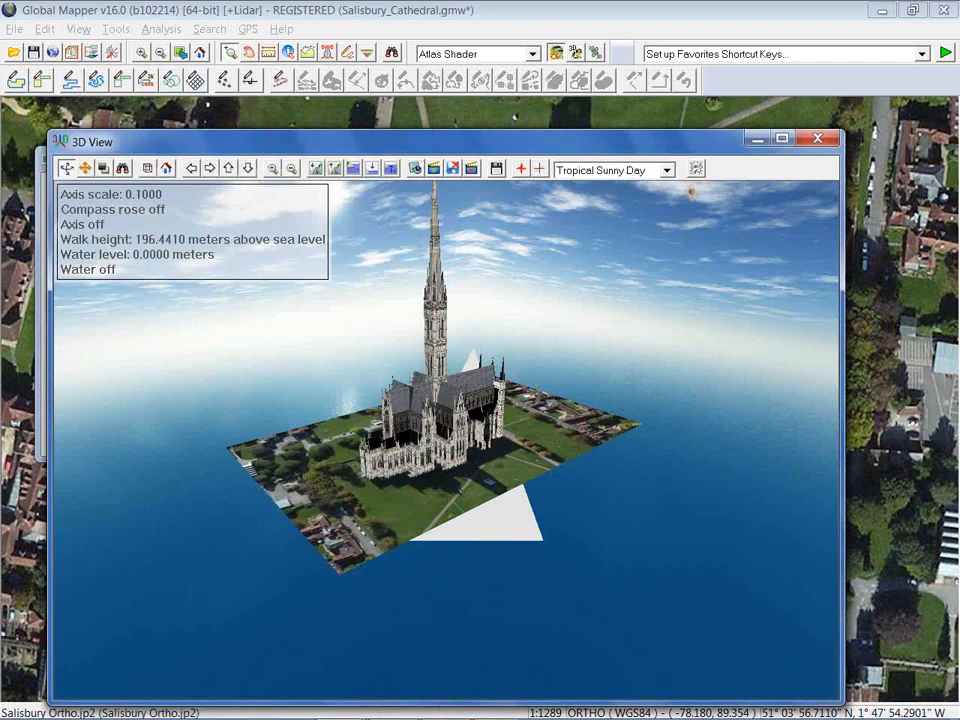
pyautogui.click(697, 169)
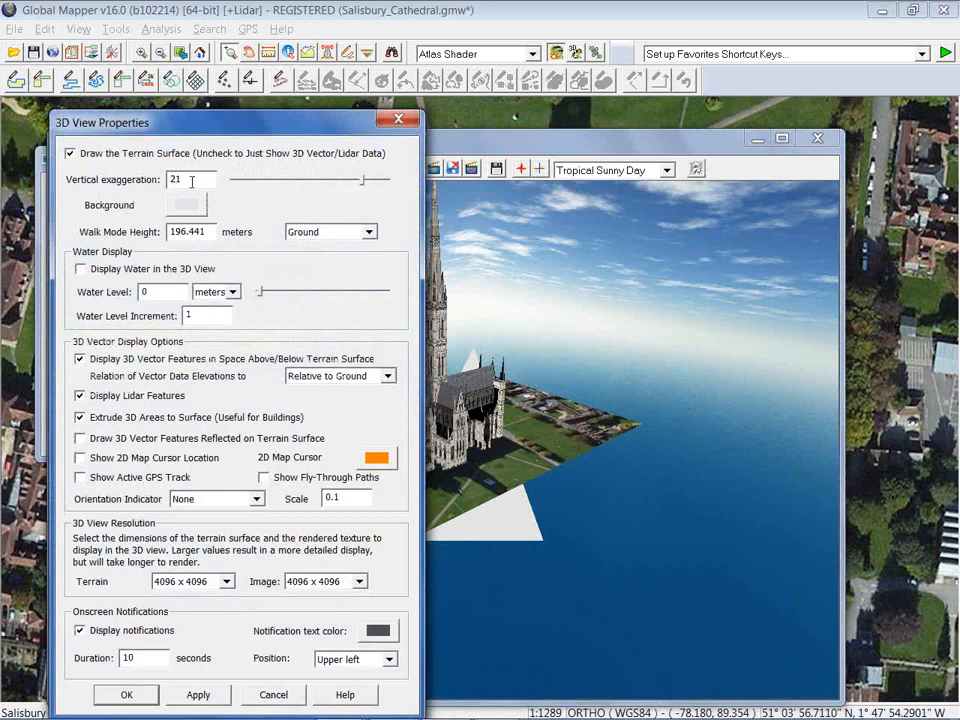
pyautogui.write('1')
pyautogui.click(198, 694)
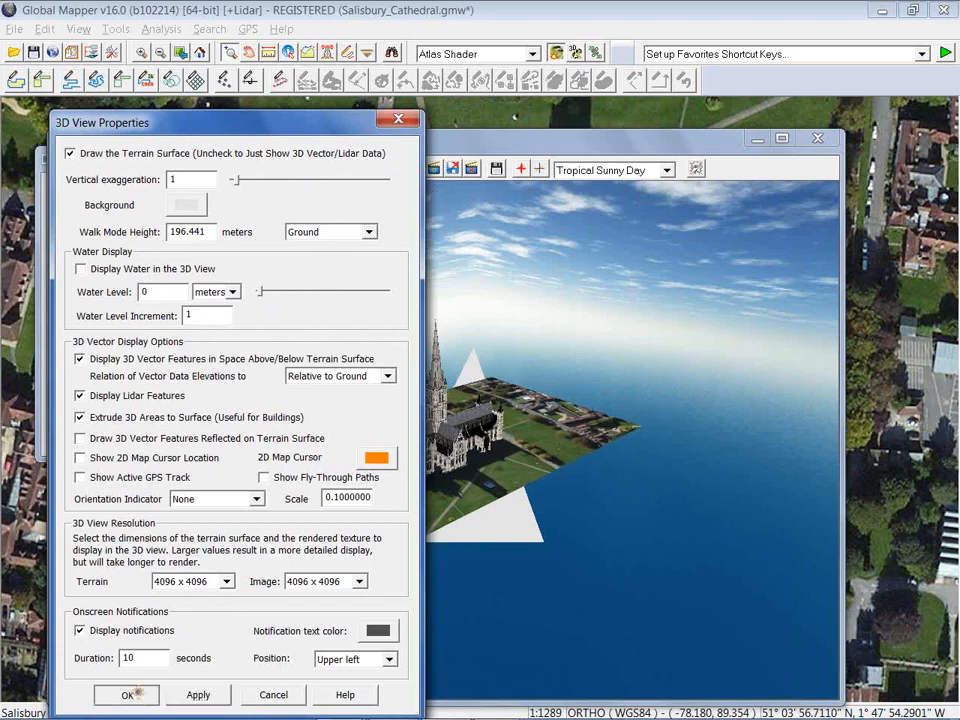
pyautogui.click(127, 694)
# - Inspect the cathedral model up close from another angle and close the 3D View
pyautogui.scroll(5, 363, 390)
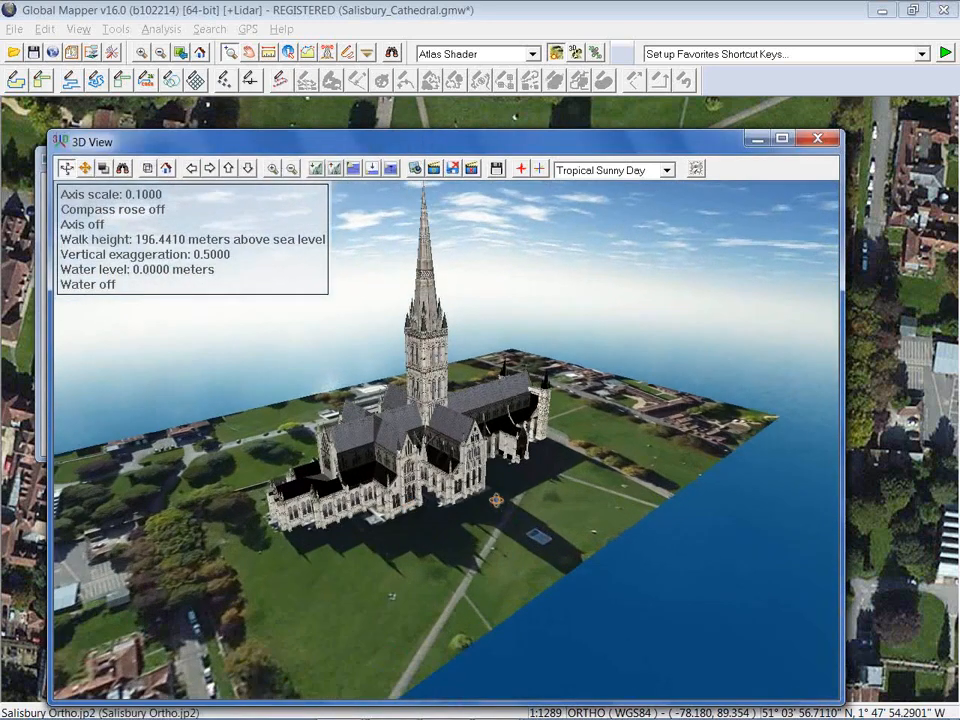
pyautogui.moveTo(282, 374); pyautogui.dragTo(363, 420)
pyautogui.moveTo(476, 560)
pyautogui.mouseDown()
pyautogui.moveTo(429, 546)
pyautogui.moveTo(463, 558)
pyautogui.mouseUp()
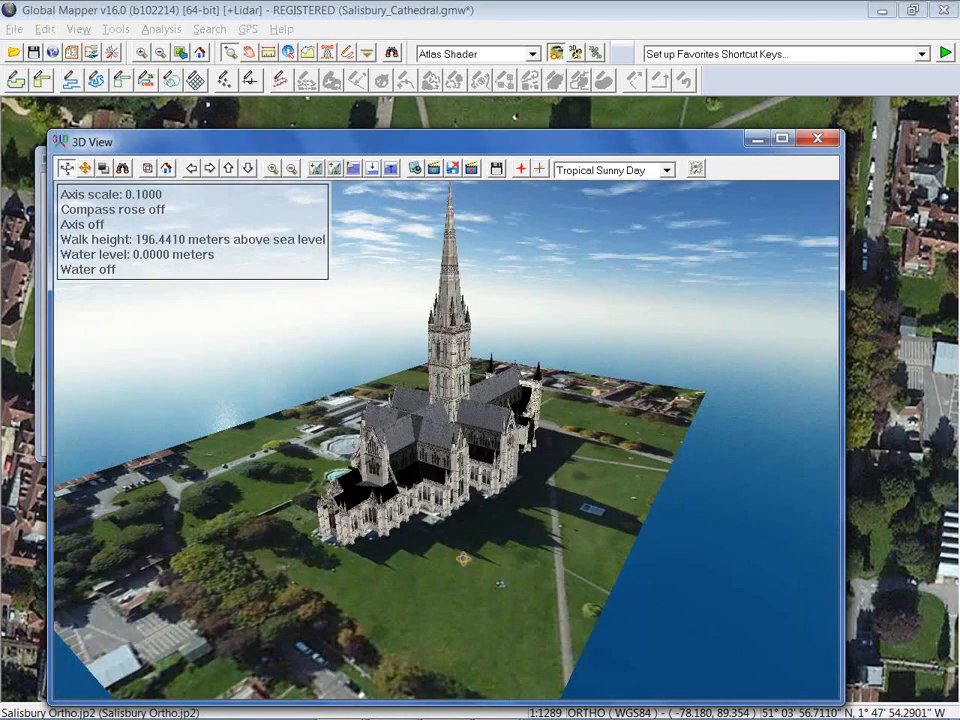
pyautogui.click(814, 140)
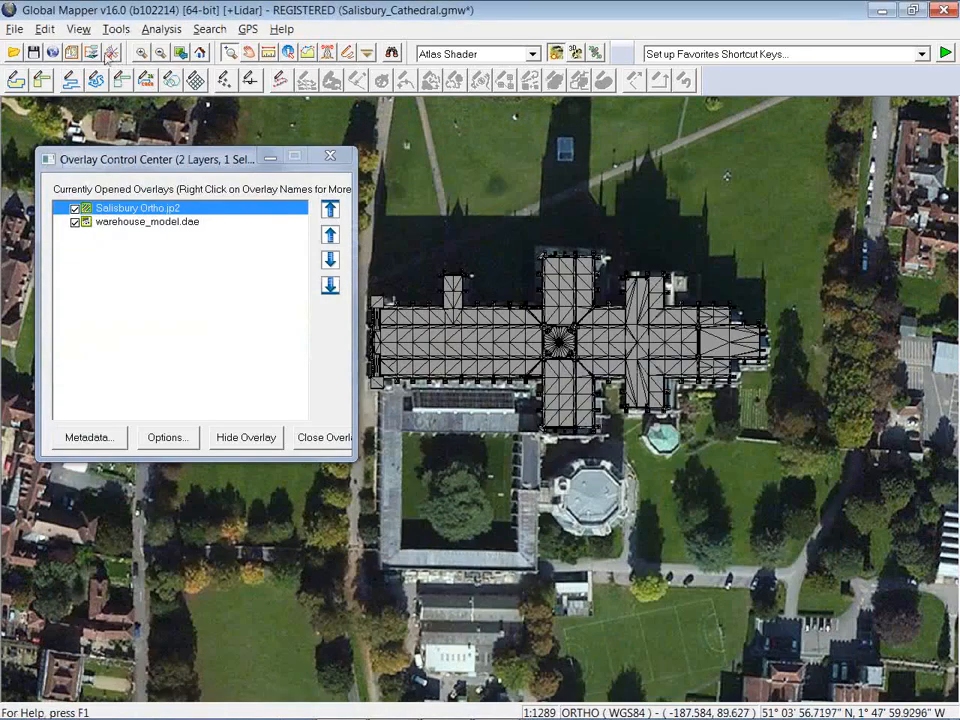
# - Look through the categories of online data sources available for download and close the list
pyautogui.click(54, 53)
pyautogui.scroll(3, 170, 222)
pyautogui.click(170, 209)
pyautogui.click(151, 209)
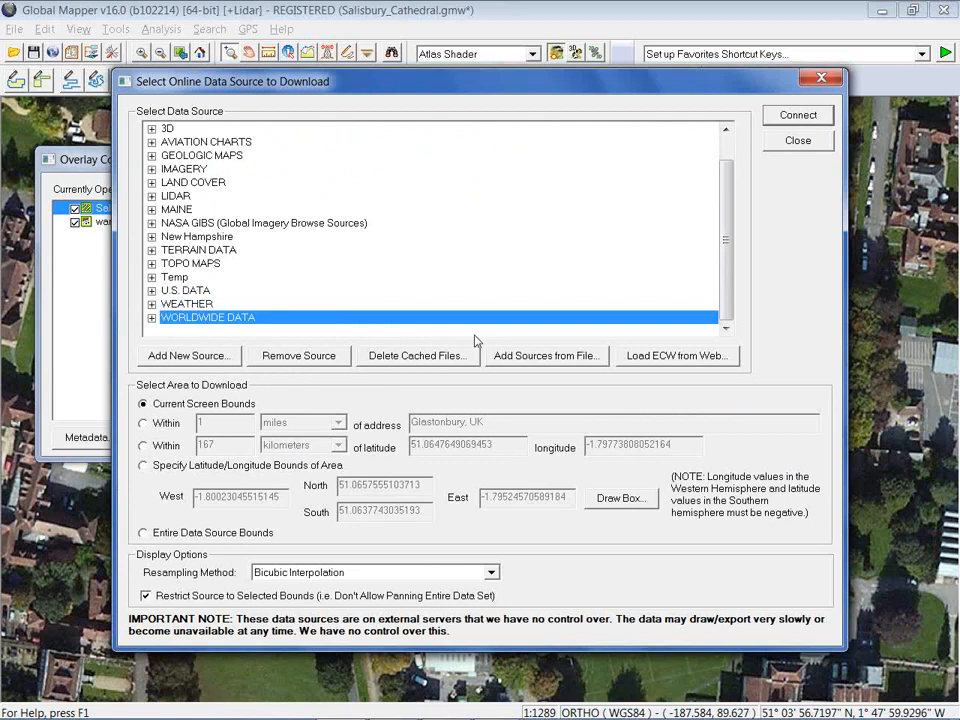
pyautogui.scroll(1, 475, 341)
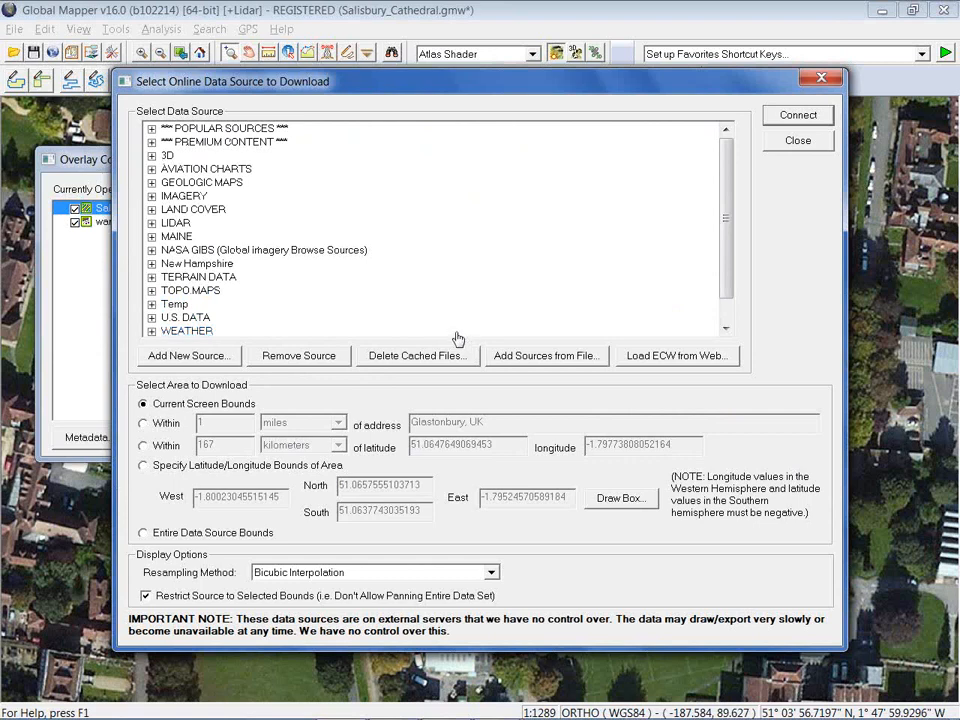
pyautogui.click(798, 140)
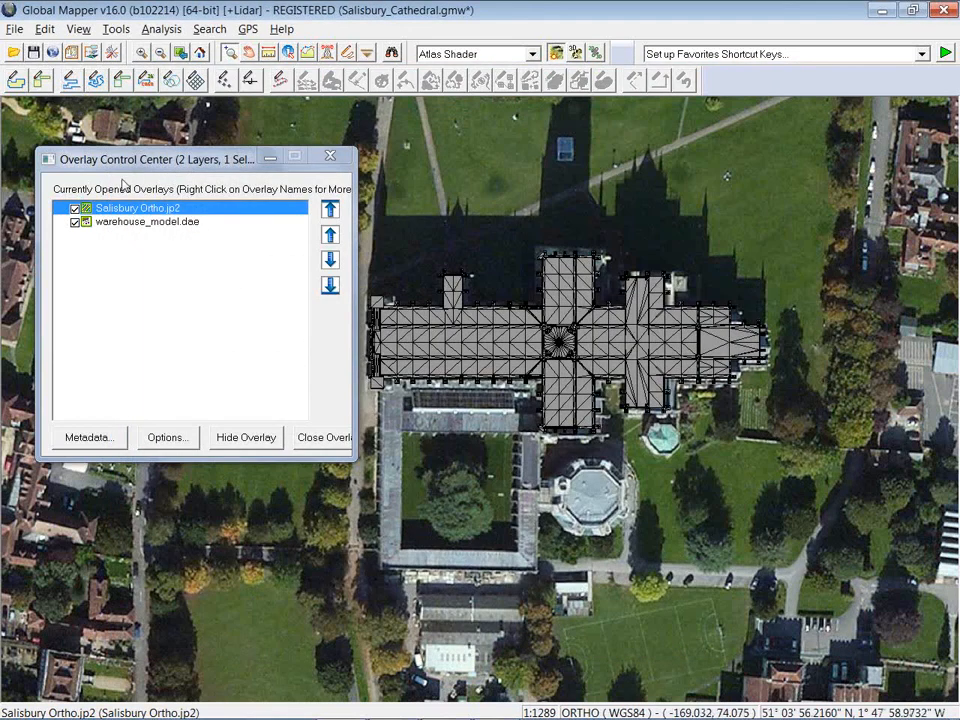
# - Unload all data without saving the changes and load the Rio.gmw workspace
pyautogui.hotkey('ctrl', 'u')
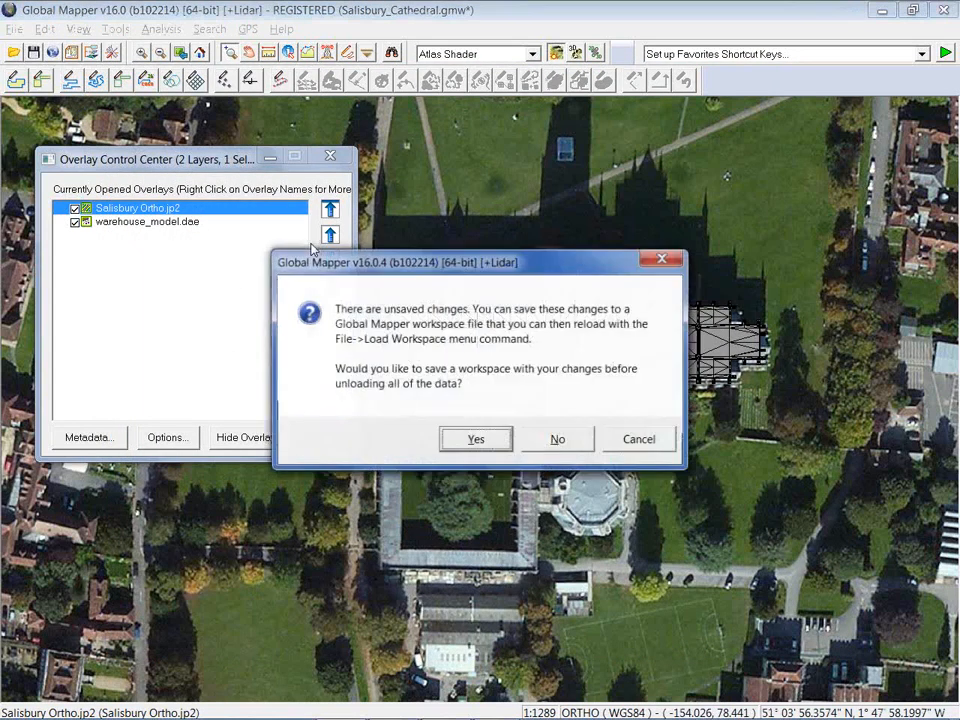
pyautogui.click(556, 438)
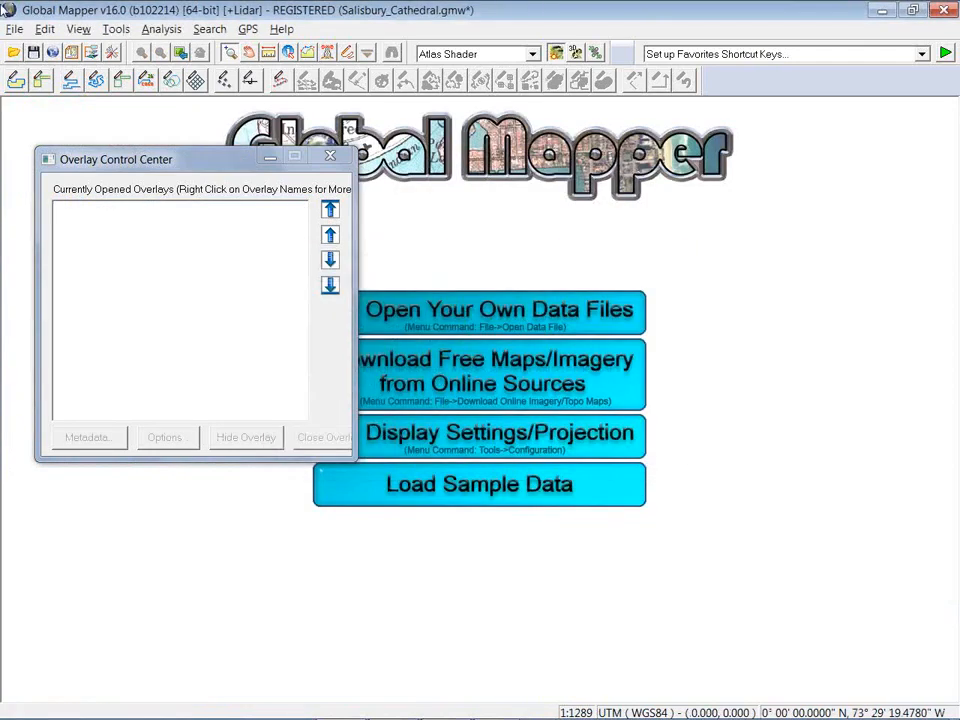
pyautogui.click(14, 30)
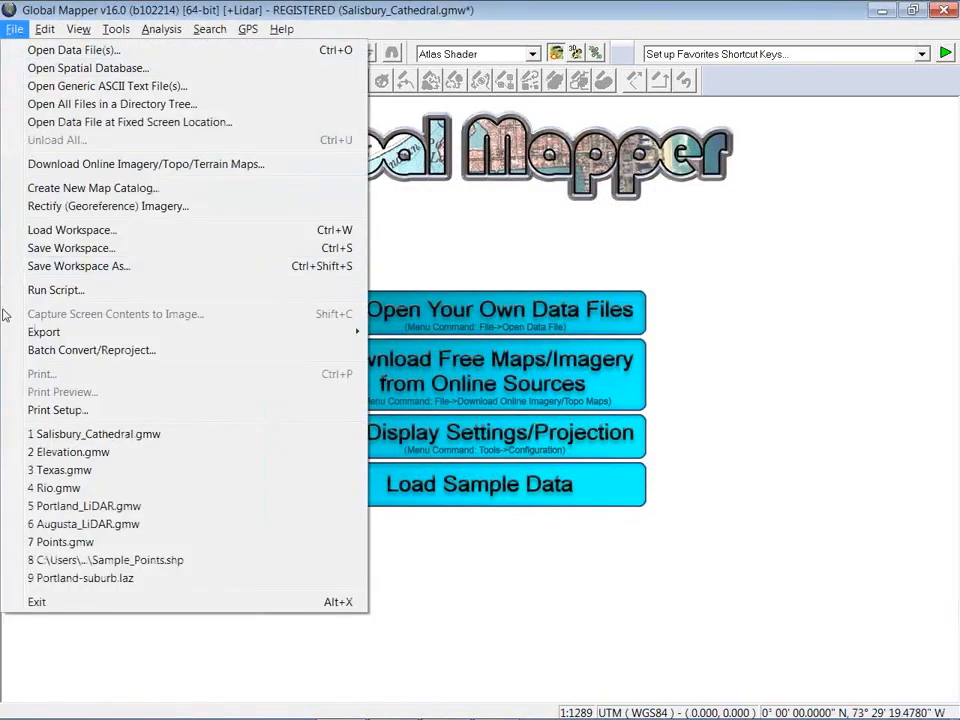
pyautogui.click(50, 232)
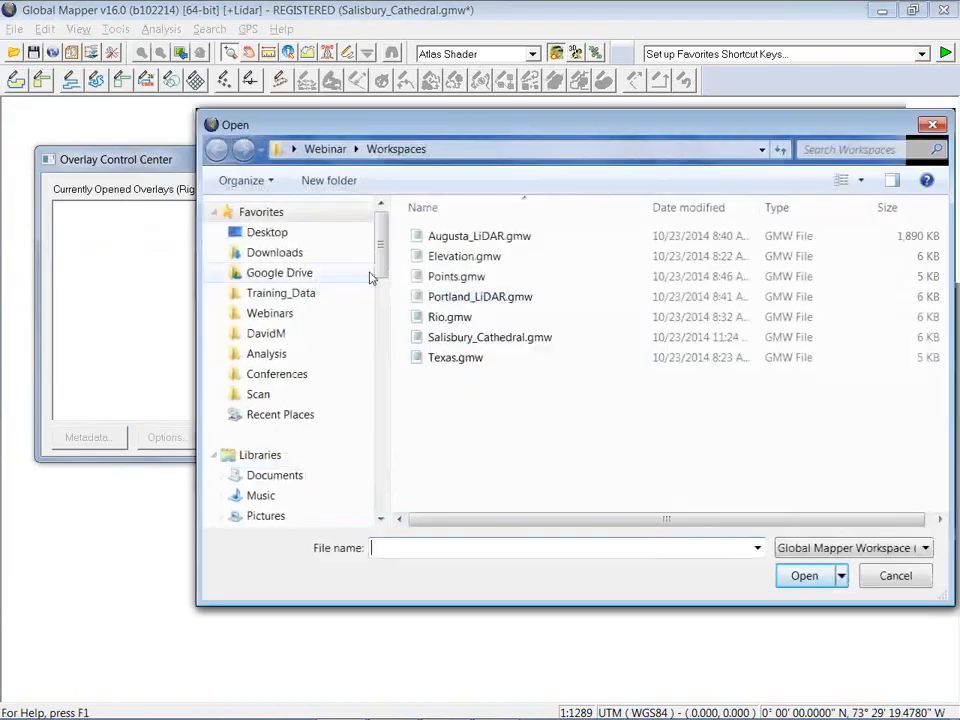
pyautogui.click(436, 317)
pyautogui.click(813, 582)
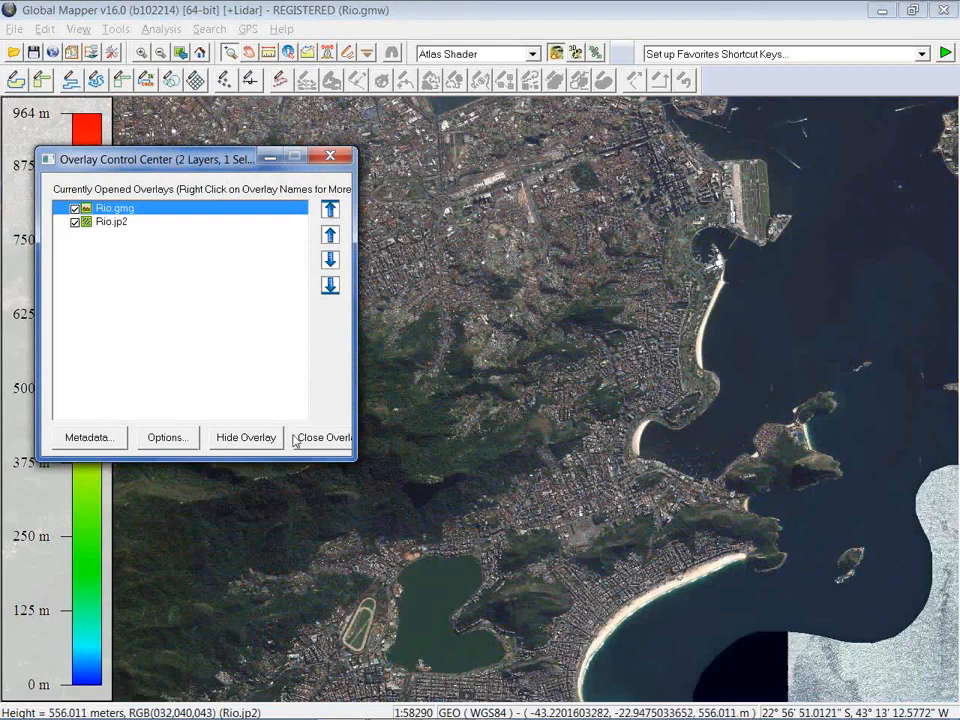
# - View the Rio terrain in 3D, examining the mountains, city and coastline from several angles and distances, and close the 3D View
pyautogui.click(575, 54)
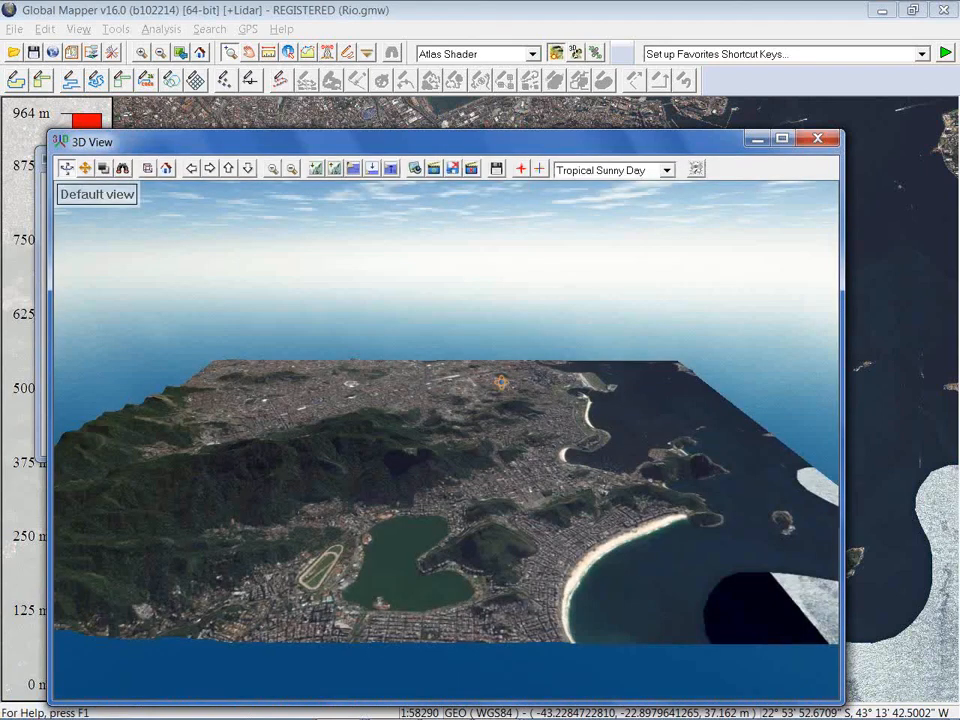
pyautogui.moveTo(492, 476)
pyautogui.mouseDown()
pyautogui.moveTo(481, 475)
pyautogui.moveTo(491, 468)
pyautogui.mouseUp()
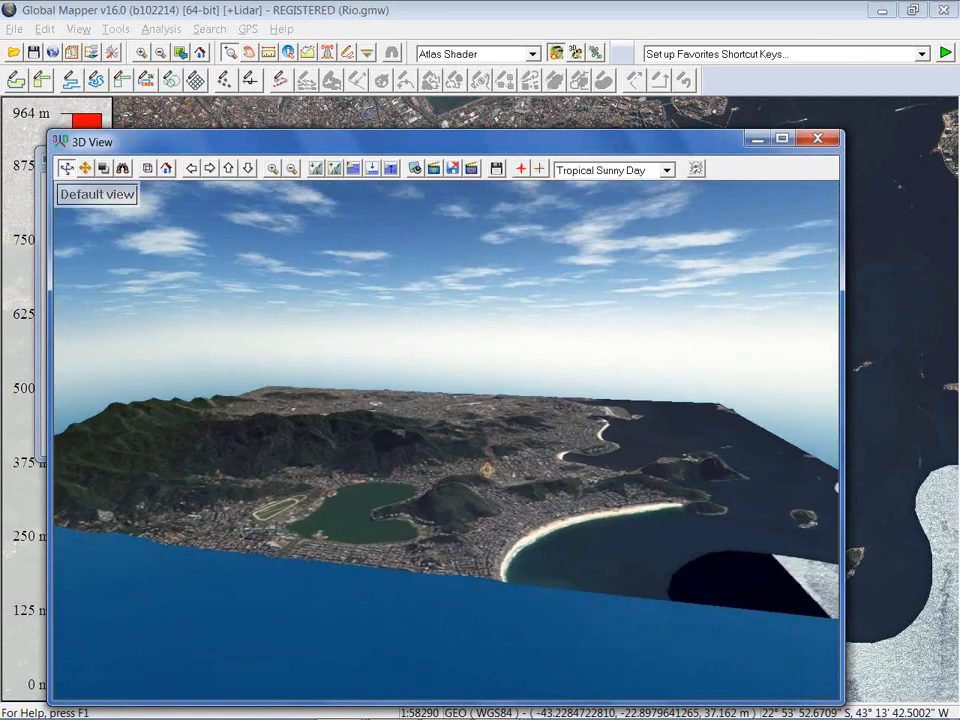
pyautogui.scroll(5, 499, 476)
pyautogui.scroll(3, 509, 488)
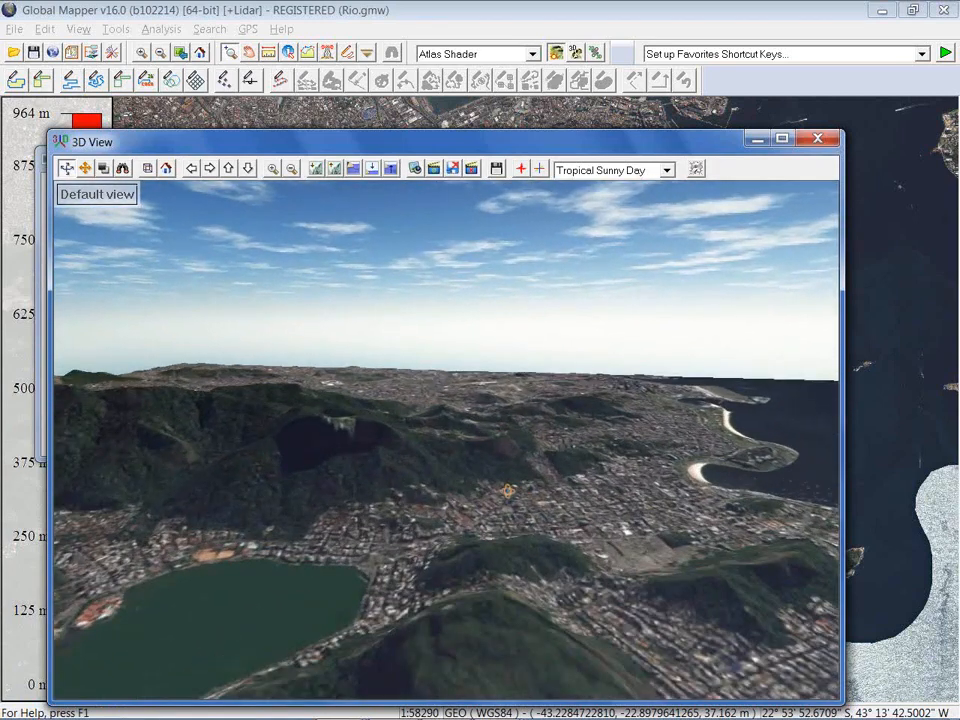
pyautogui.moveTo(494, 497); pyautogui.dragTo(474, 496)
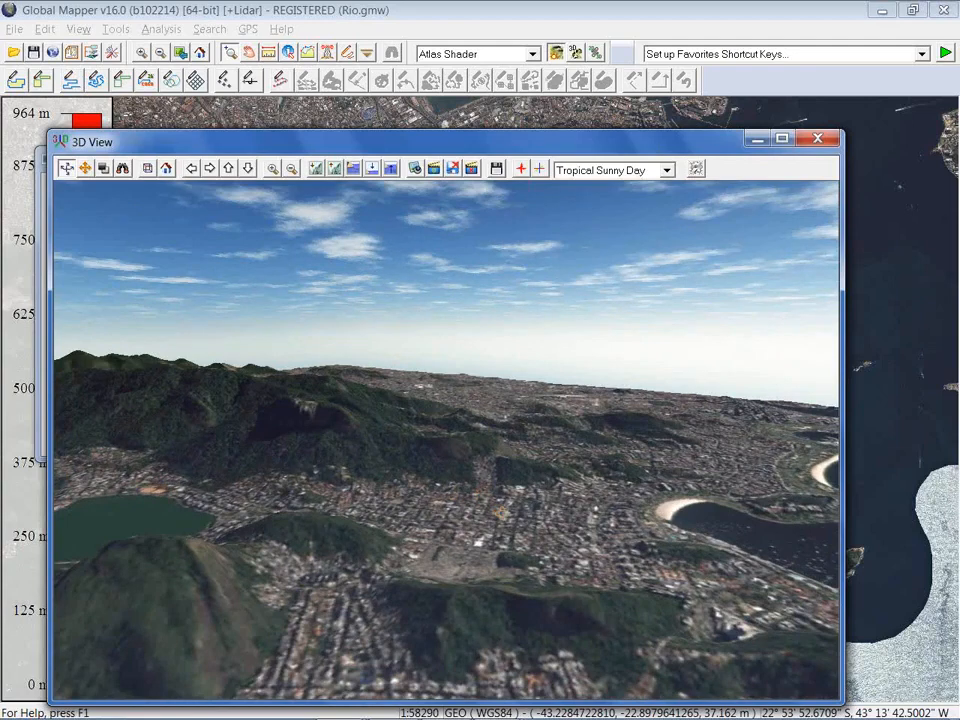
pyautogui.scroll(-2, 512, 513)
pyautogui.scroll(-3, 516, 509)
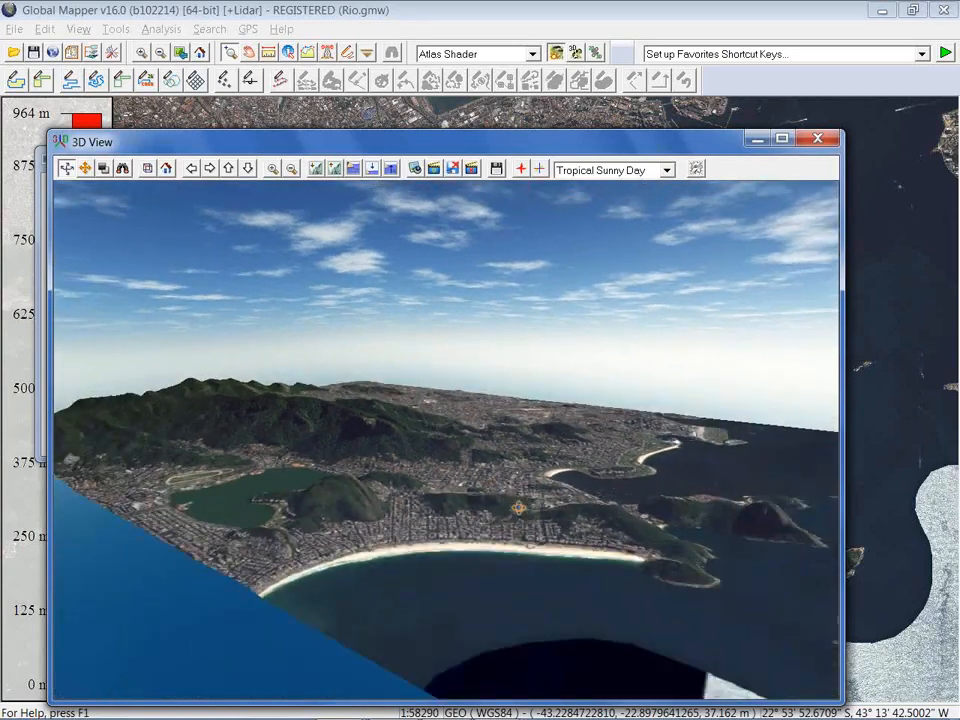
pyautogui.scroll(2, 520, 506)
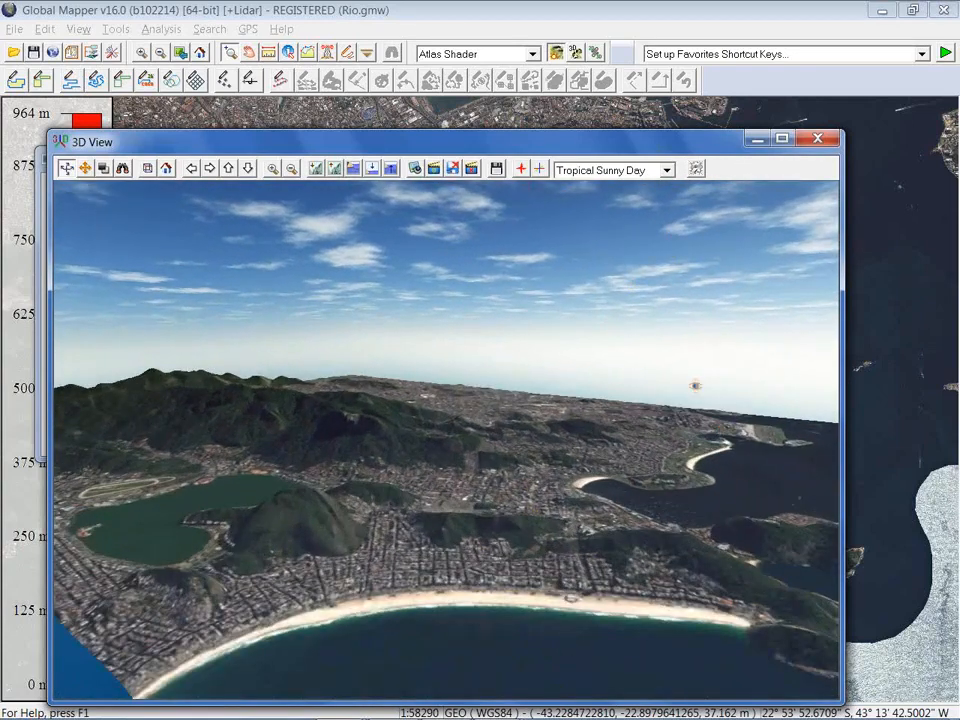
pyautogui.click(817, 141)
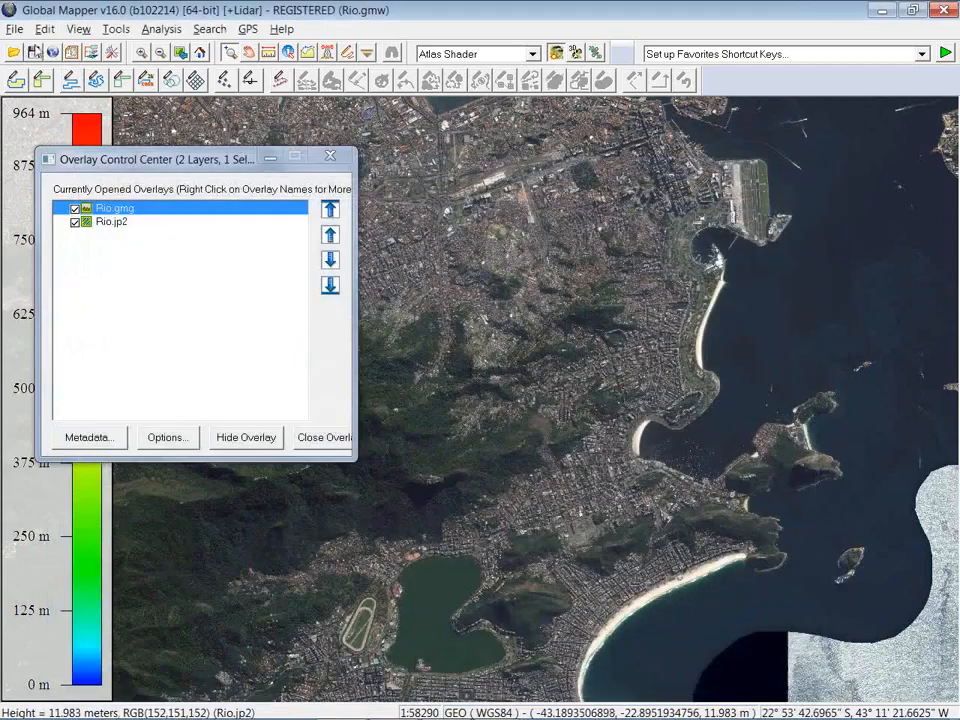
# - Review the online data sources under Popular Sources, Terrain Data and Worldwide Data without connecting to any
pyautogui.click(53, 53)
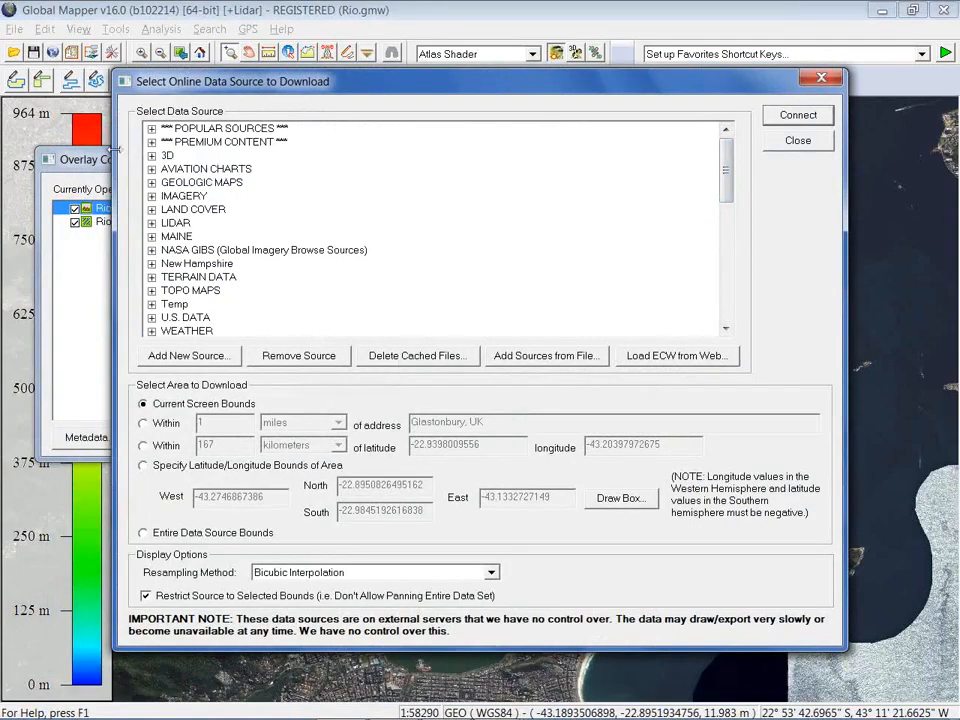
pyautogui.click(151, 130)
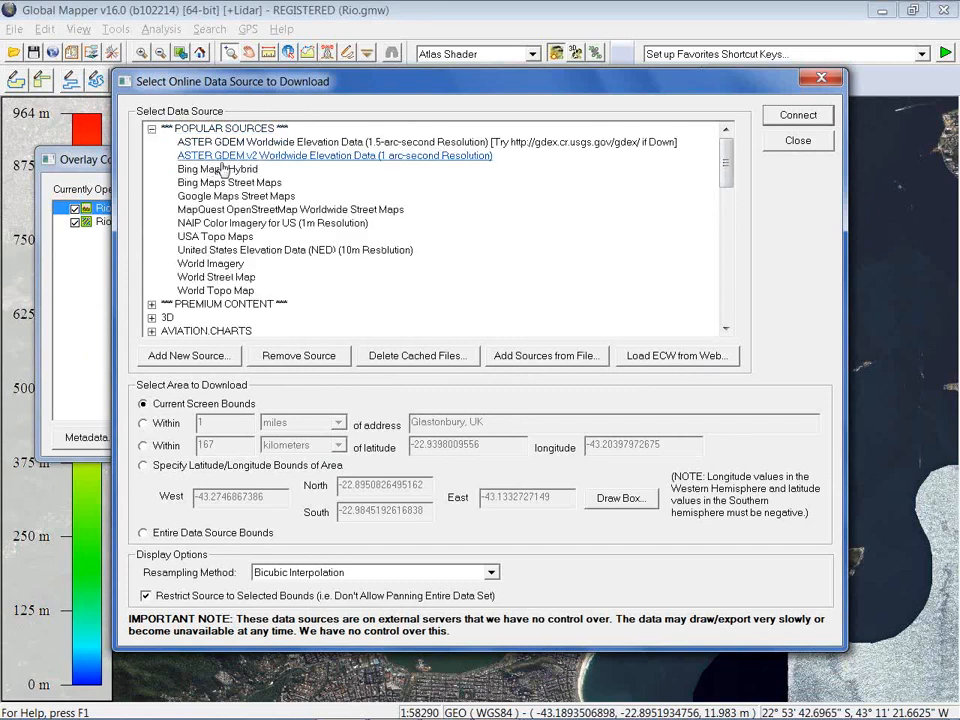
pyautogui.click(151, 129)
pyautogui.scroll(-2, 149, 315)
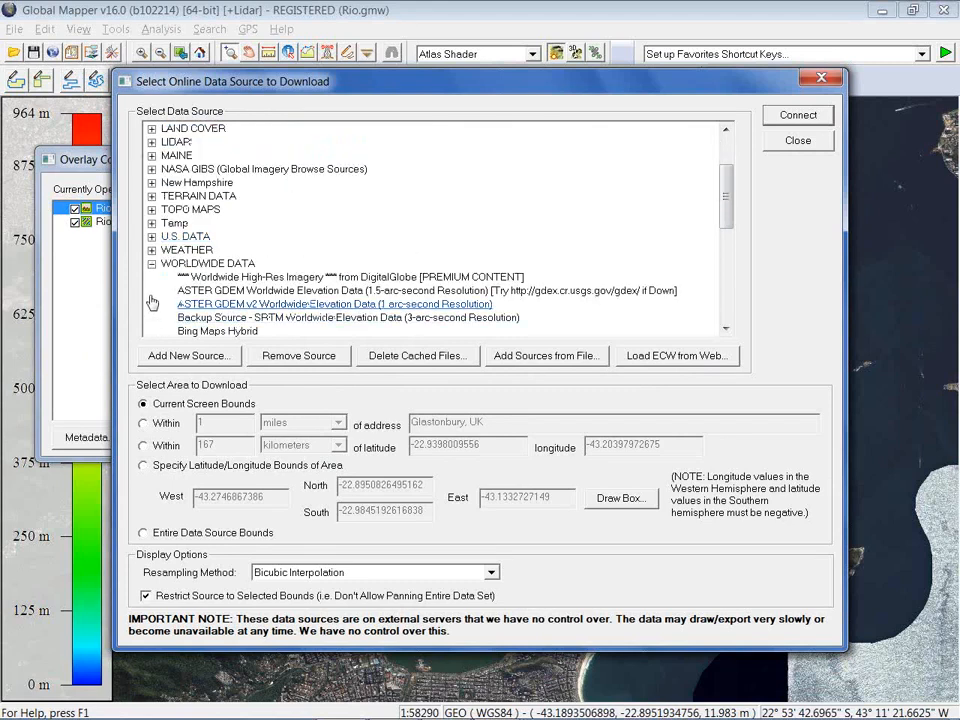
pyautogui.click(152, 197)
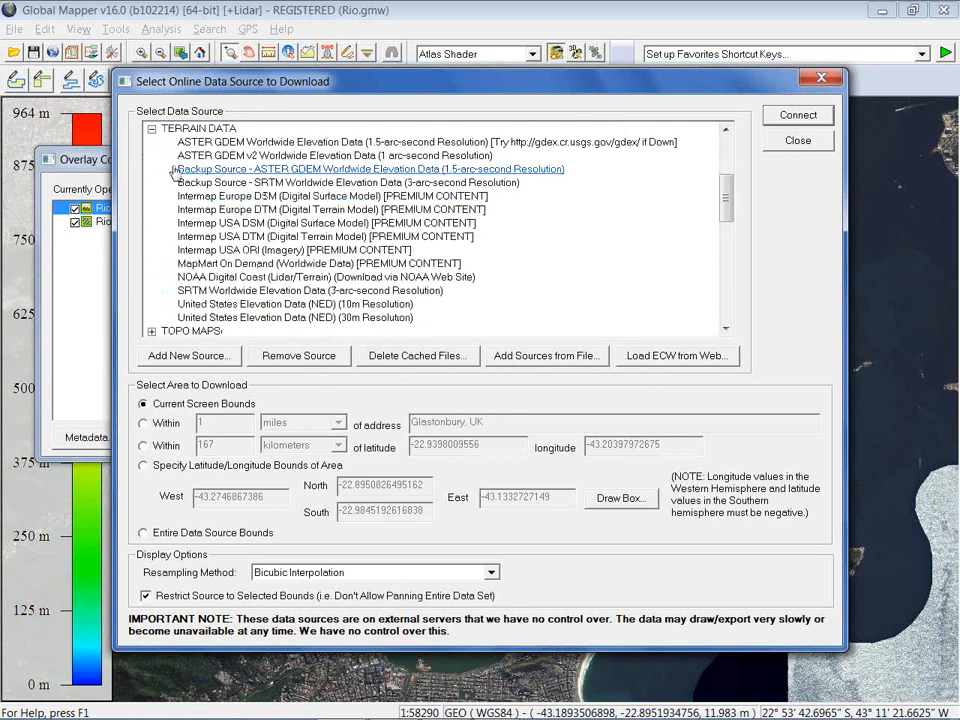
pyautogui.click(151, 129)
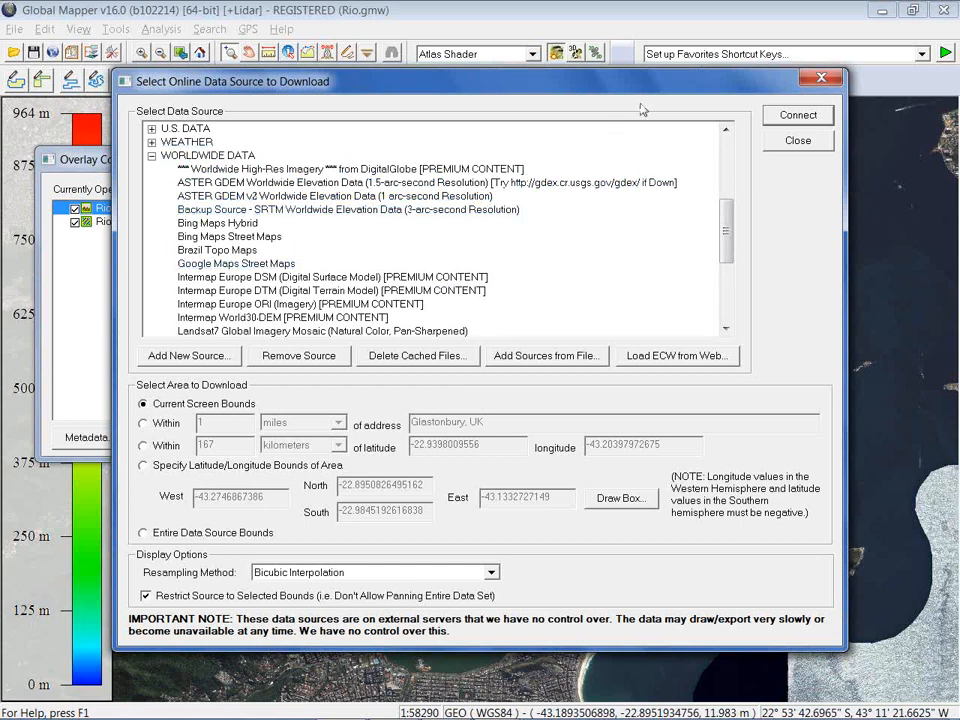
pyautogui.click(798, 141)
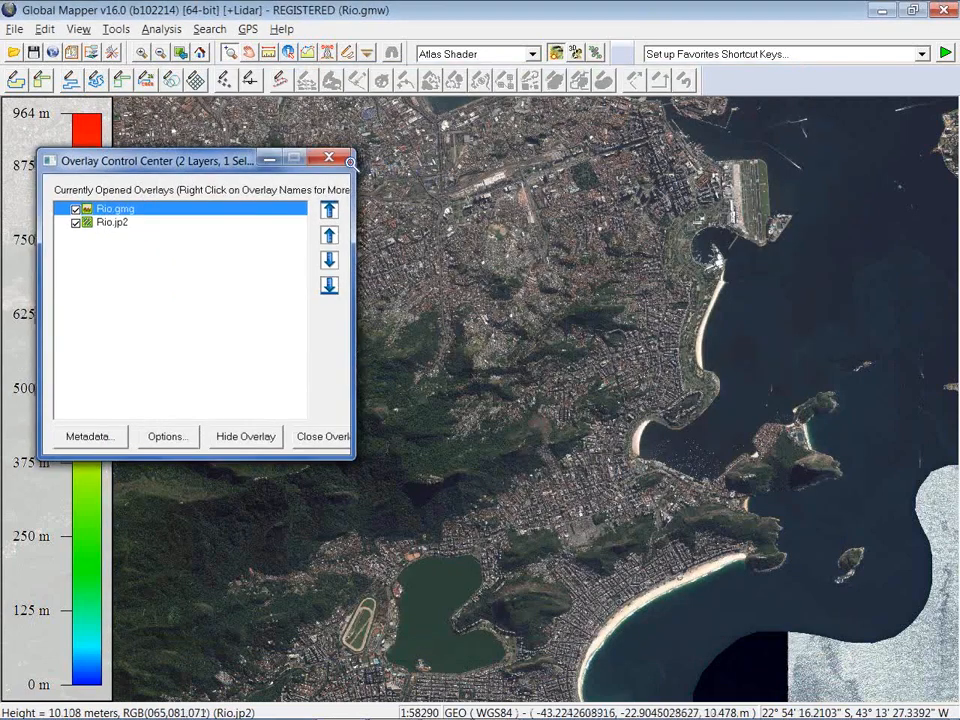
# - Close the Overlay Control Center and begin a curved line feature from the northwestern city southeast to the headland across the bay
pyautogui.click(329, 157)
pyautogui.moveTo(686, 439)
pyautogui.mouseDown()
pyautogui.moveTo(639, 439)
pyautogui.moveTo(615, 422)
pyautogui.mouseUp()
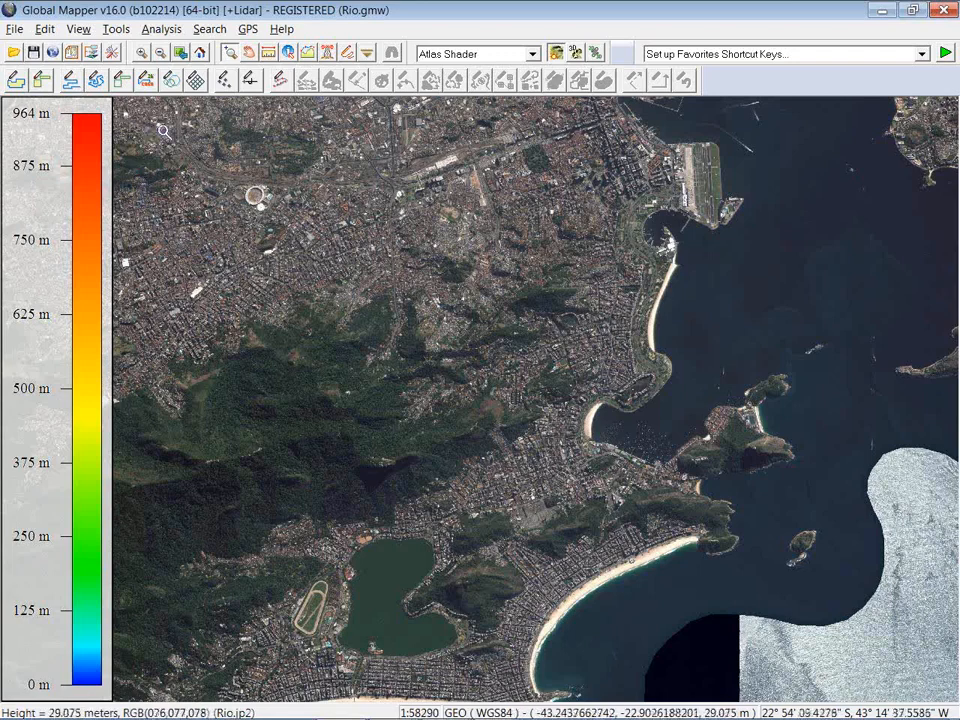
pyautogui.click(70, 80)
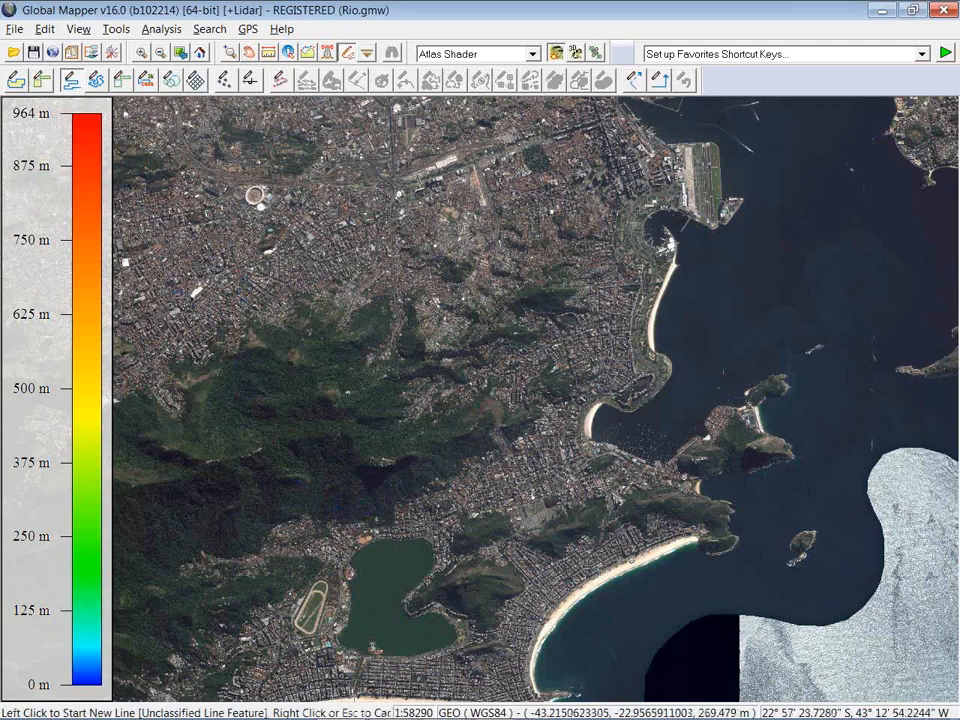
pyautogui.click(170, 270)
pyautogui.click(210, 263)
pyautogui.click(217, 268)
pyautogui.click(231, 263)
pyautogui.press('BackSpace')
pyautogui.press('BackSpace')
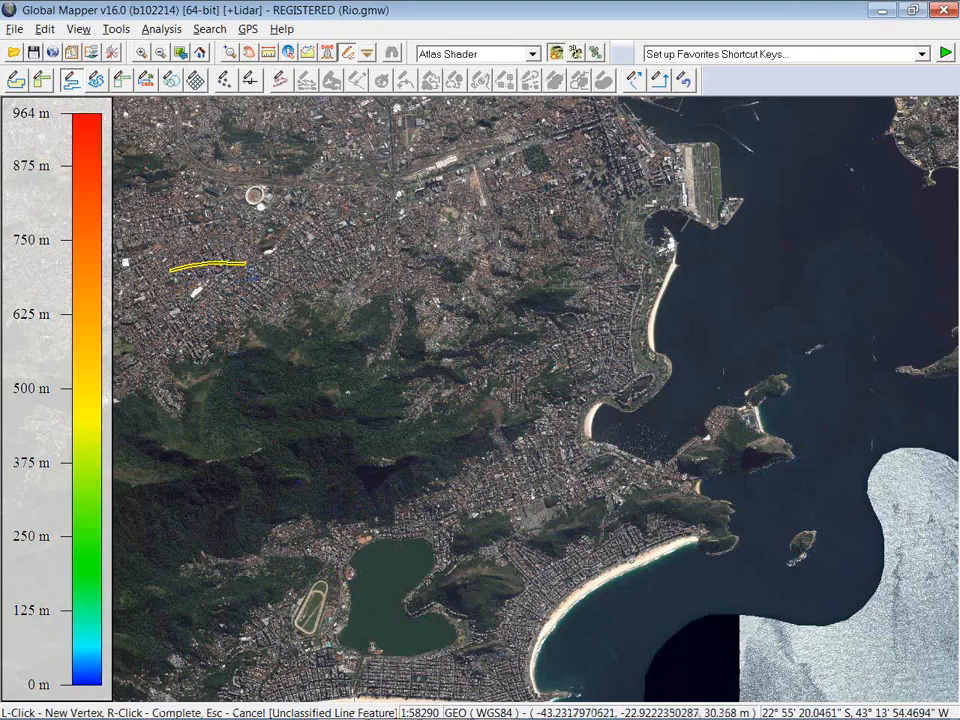
pyautogui.click(279, 258)
pyautogui.click(383, 261)
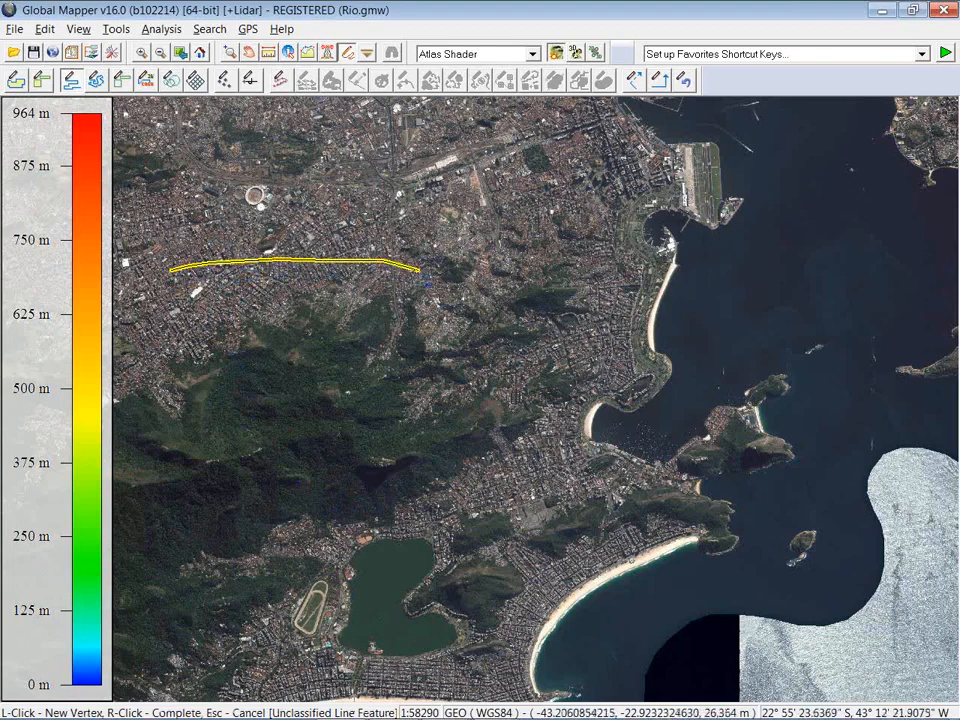
pyautogui.click(515, 295)
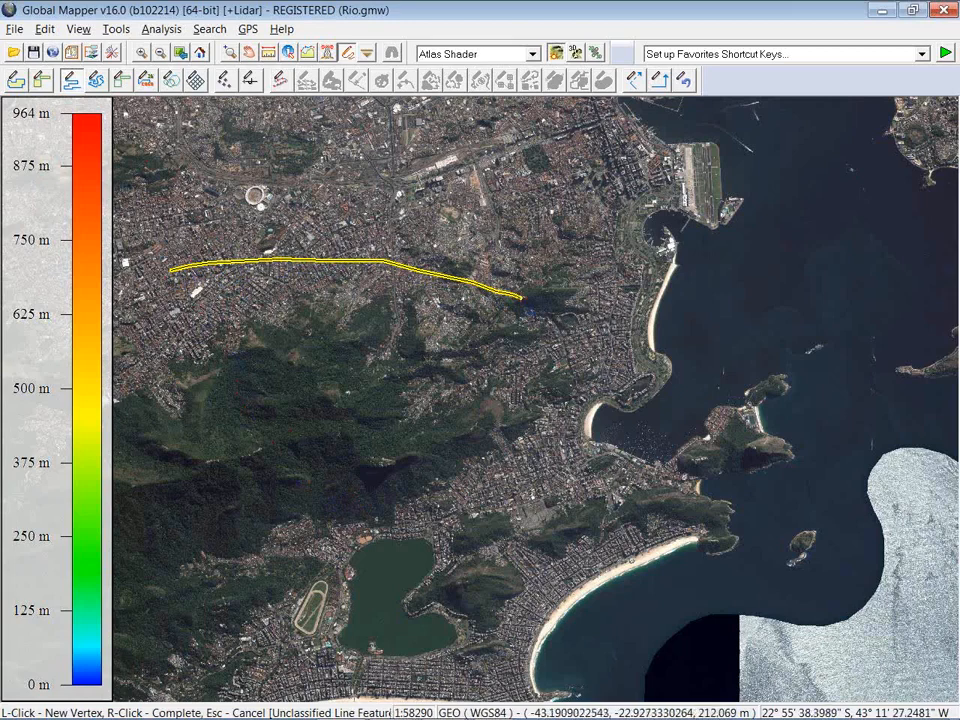
pyautogui.click(654, 364)
pyautogui.click(709, 426)
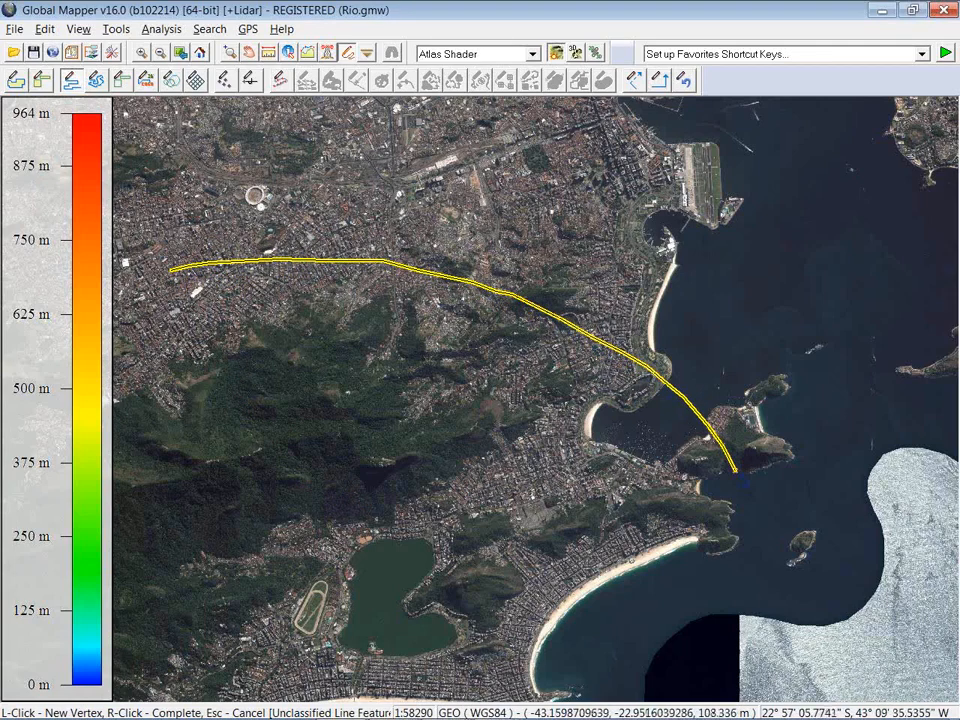
# - Continue the line around the headland and back north into the bay, finishing it as an Unclassified Line Feature about 15.3 km long
pyautogui.click(757, 538)
pyautogui.click(746, 561)
pyautogui.click(723, 573)
pyautogui.click(708, 577)
pyautogui.click(677, 575)
pyautogui.click(650, 567)
pyautogui.click(636, 548)
pyautogui.click(619, 498)
pyautogui.click(614, 462)
pyautogui.click(614, 445)
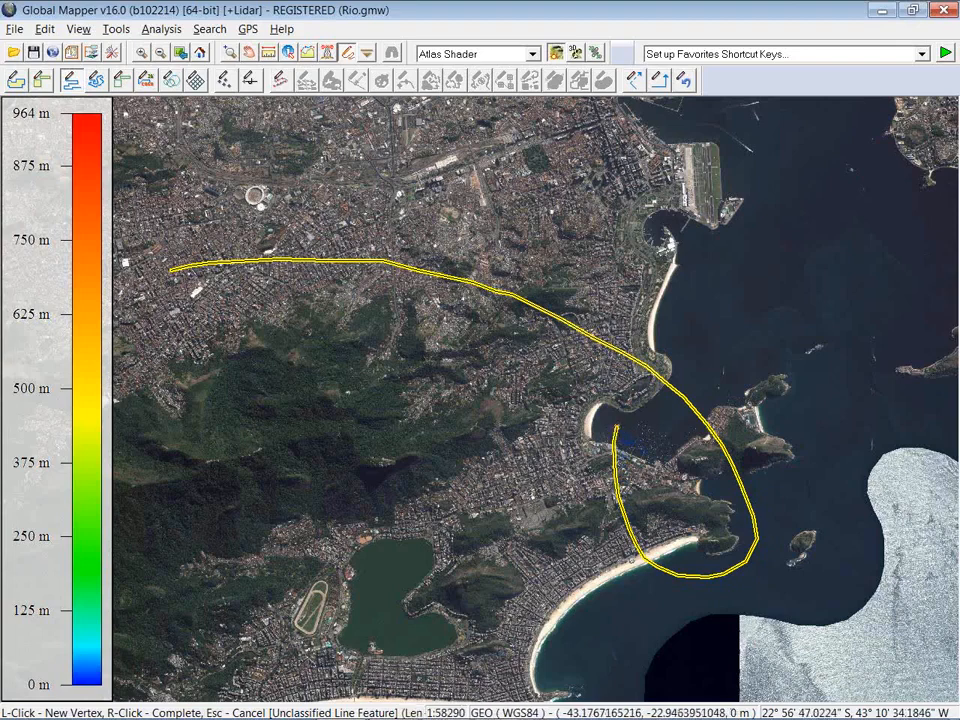
pyautogui.rightClick(616, 427)
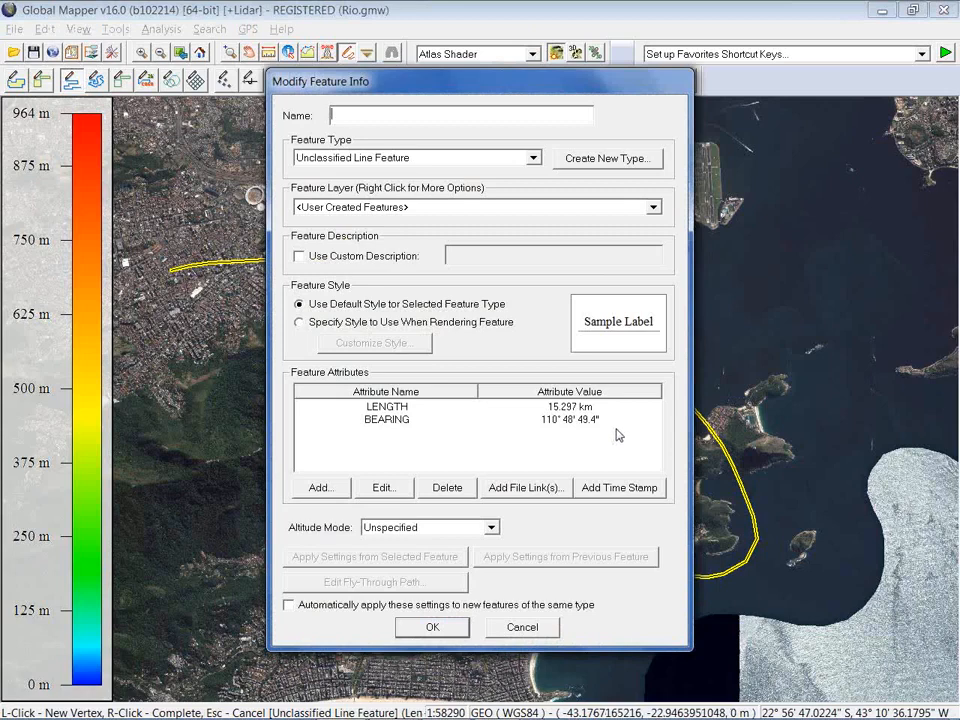
pyautogui.click(432, 628)
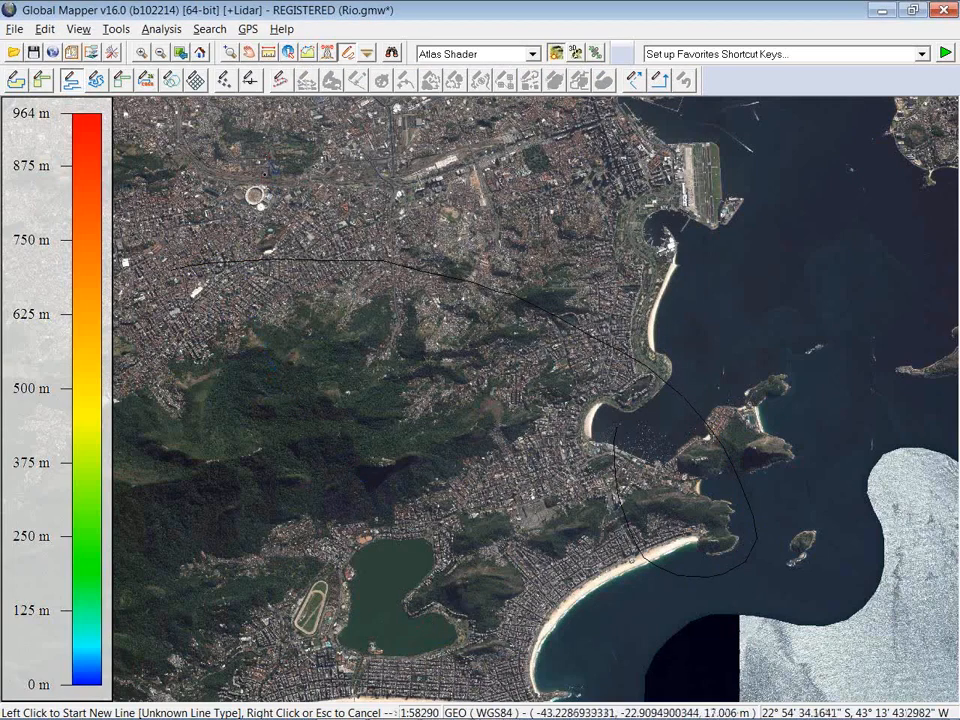
# - Select the digitized line and generate straight-ahead fly-through data for it, 100 meters relative to ground with a 25-second duration
pyautogui.click(347, 54)
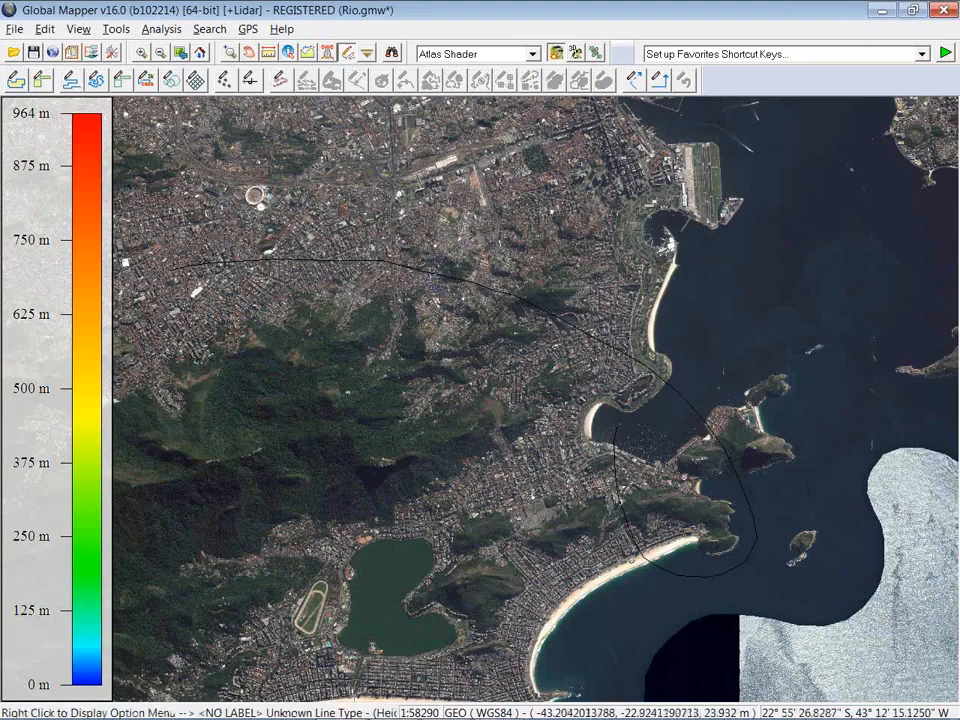
pyautogui.click(430, 266)
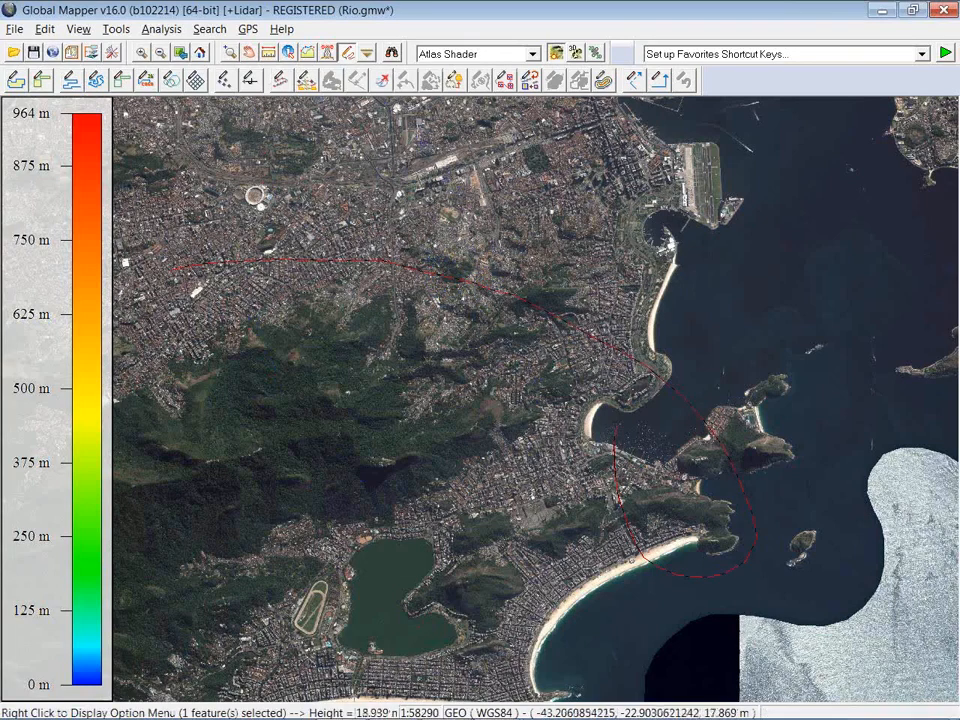
pyautogui.click(381, 88)
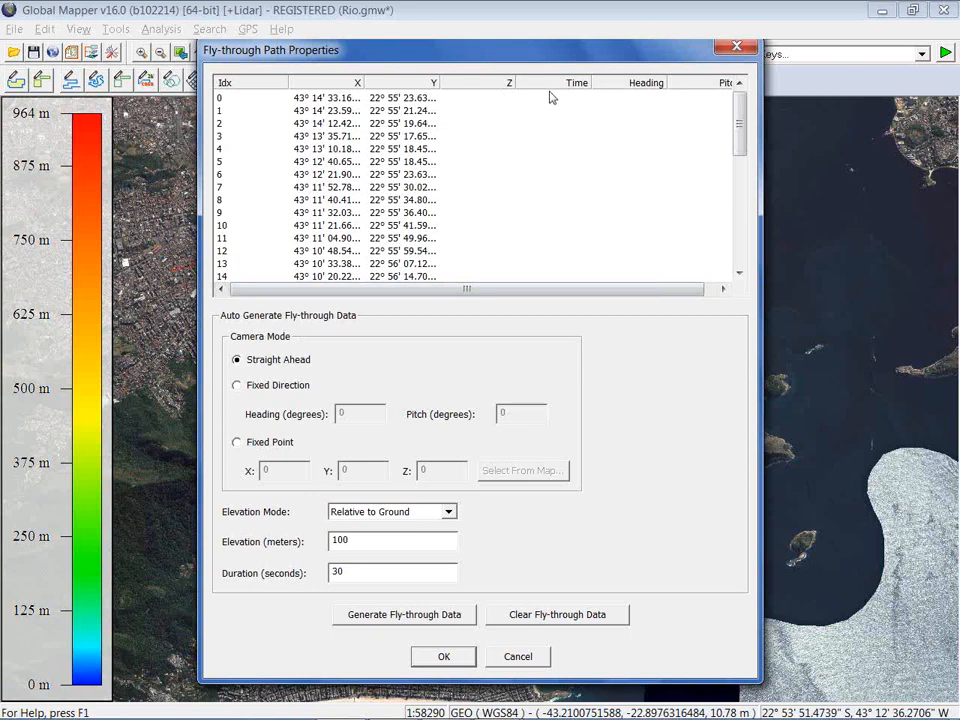
pyautogui.moveTo(690, 291)
pyautogui.mouseDown()
pyautogui.moveTo(712, 291)
pyautogui.moveTo(686, 291)
pyautogui.mouseUp()
pyautogui.moveTo(357, 573); pyautogui.dragTo(315, 574)
pyautogui.write('25')
pyautogui.click(392, 622)
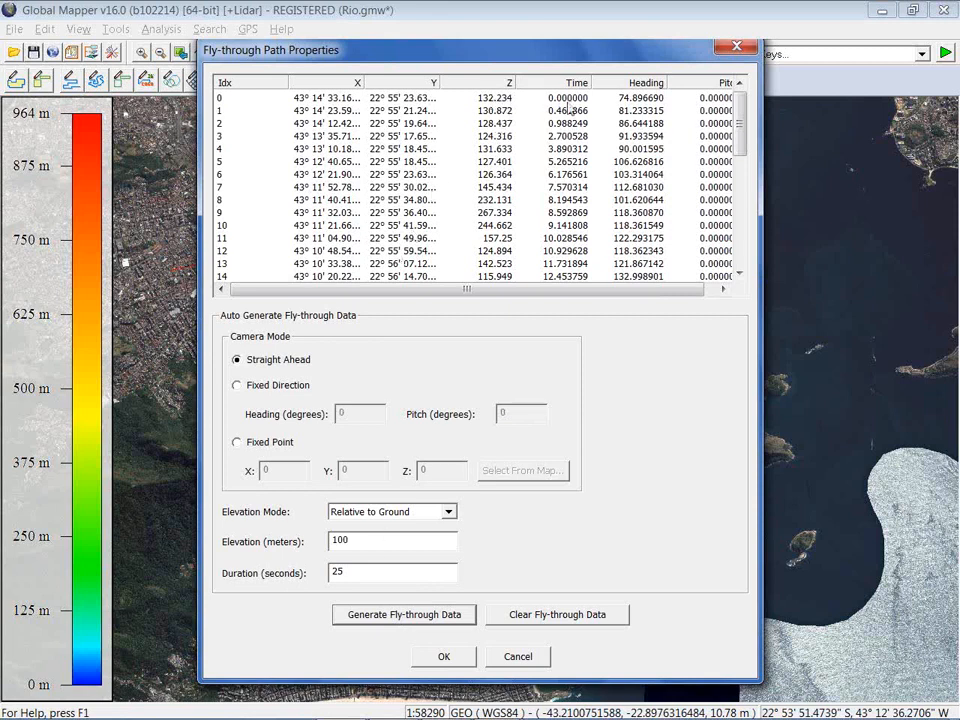
# - Review the elevation, time, heading and pitch of the generated path vertices, and inspect vertex 1's frame properties without changing them
pyautogui.scroll(-8, 690, 210)
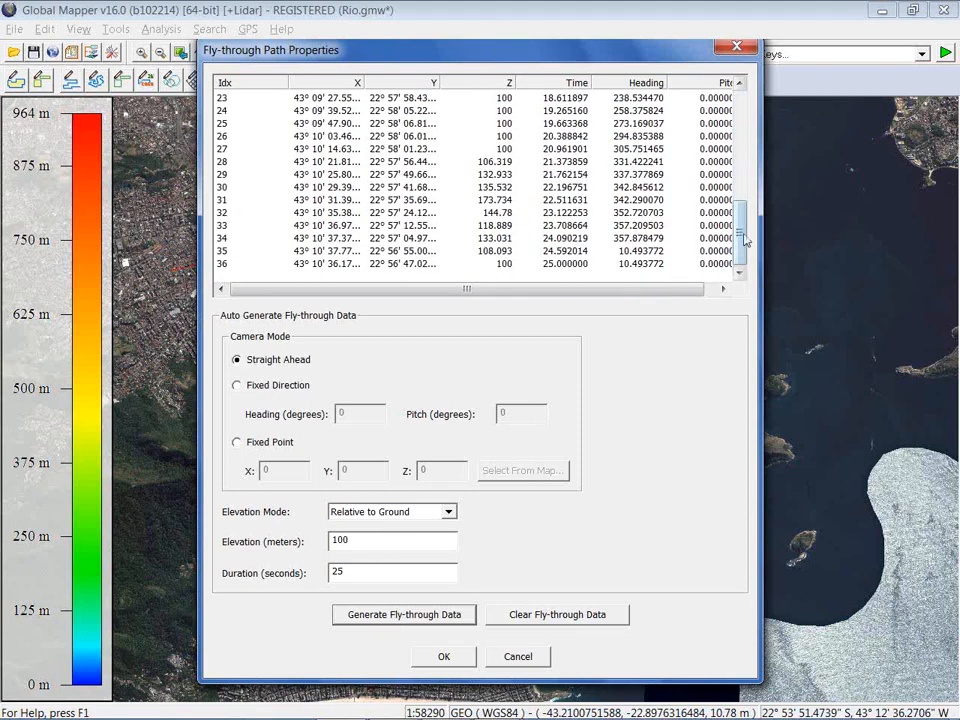
pyautogui.scroll(8, 558, 180)
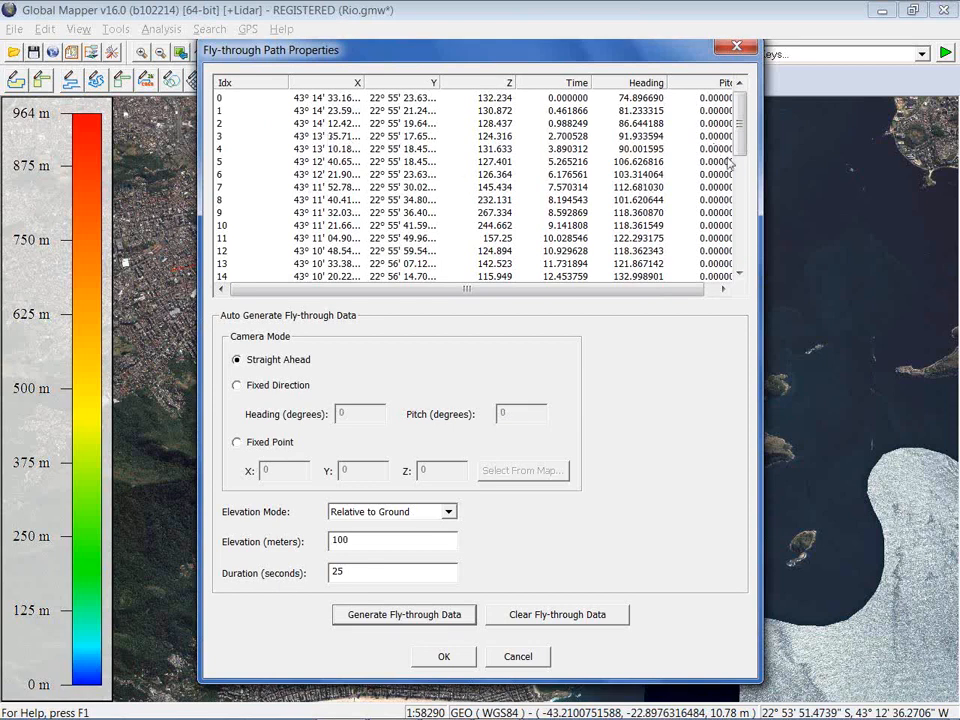
pyautogui.click(705, 290)
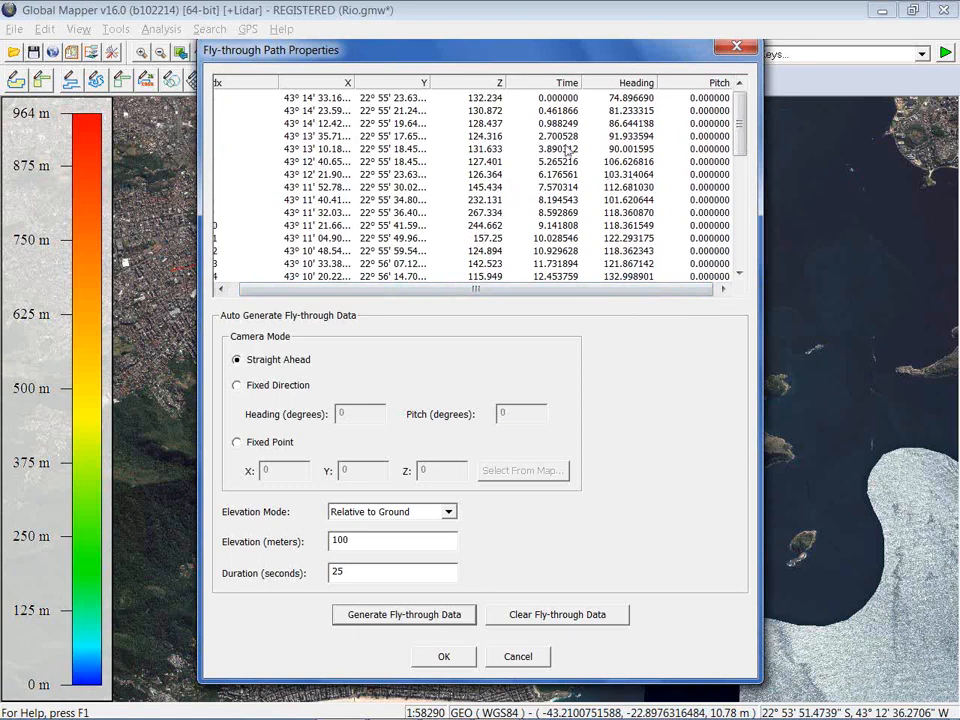
pyautogui.click(500, 111)
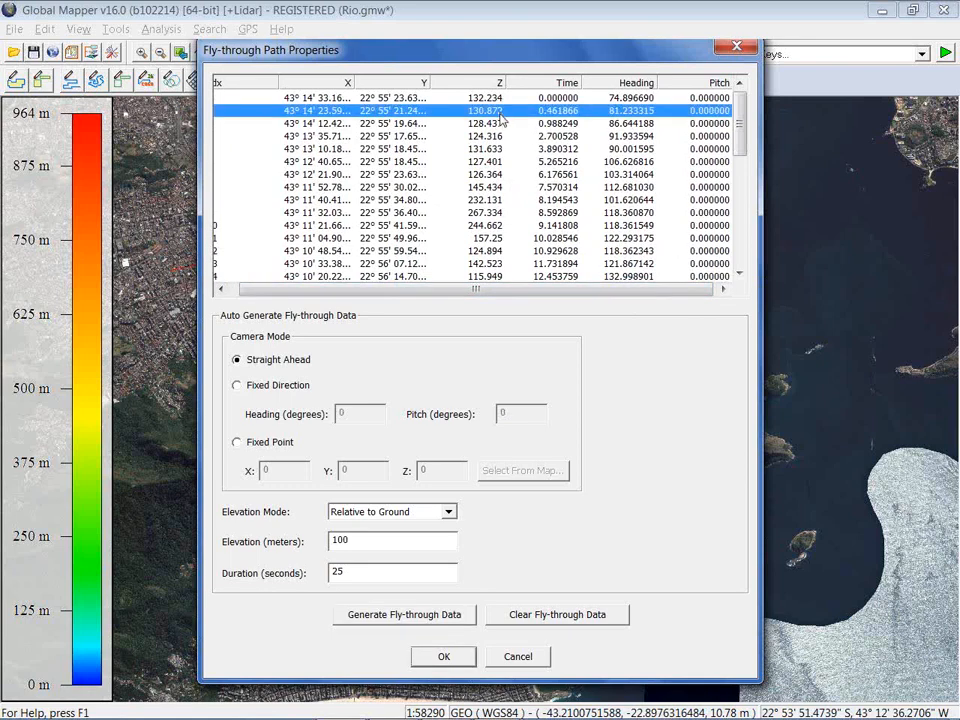
pyautogui.doubleClick(502, 112)
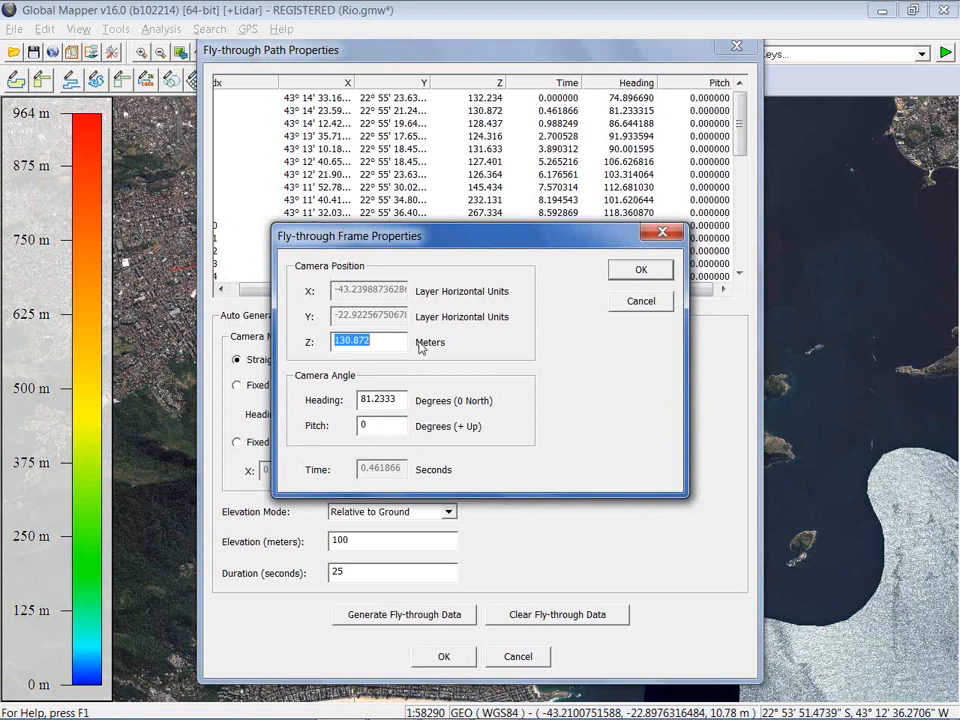
pyautogui.click(638, 301)
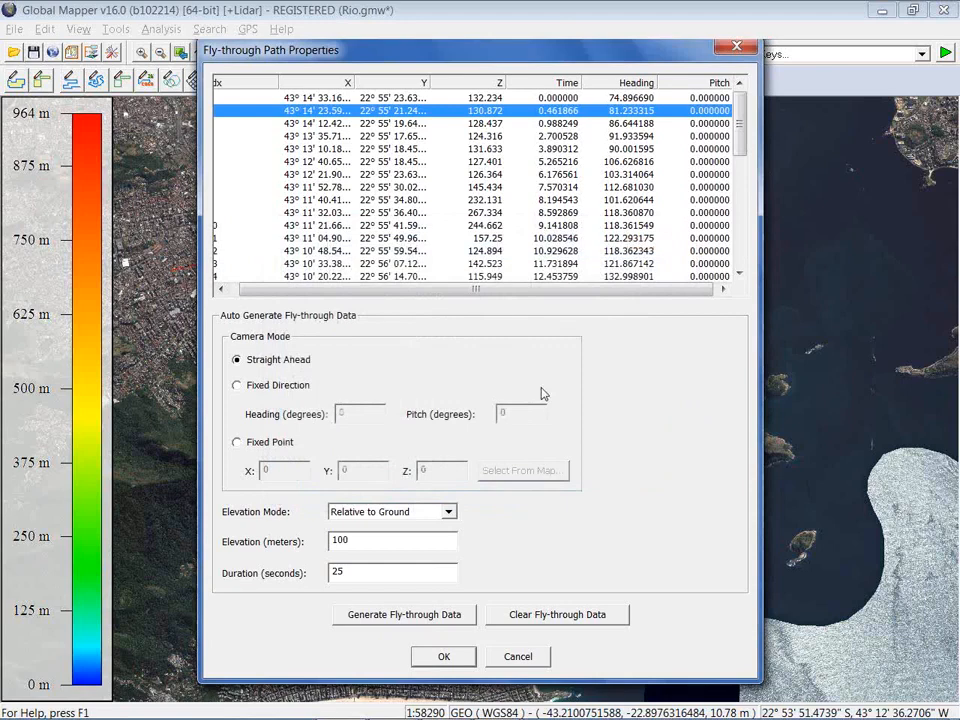
# - Regenerate and accept the fly-through path data, and open the Rio terrain in the 3D View
pyautogui.click(422, 617)
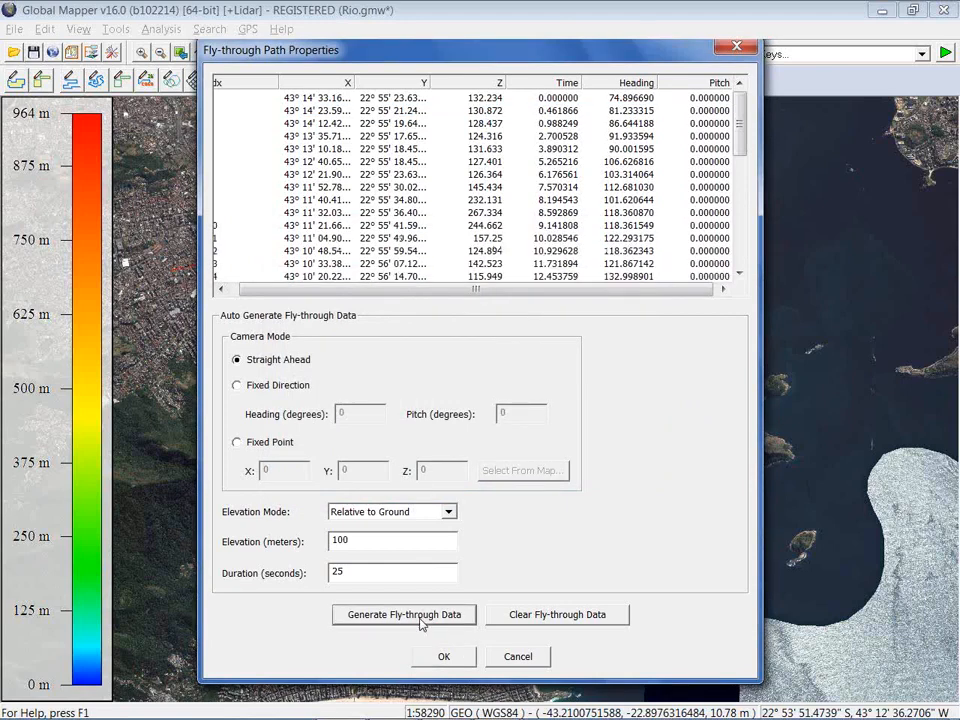
pyautogui.click(443, 655)
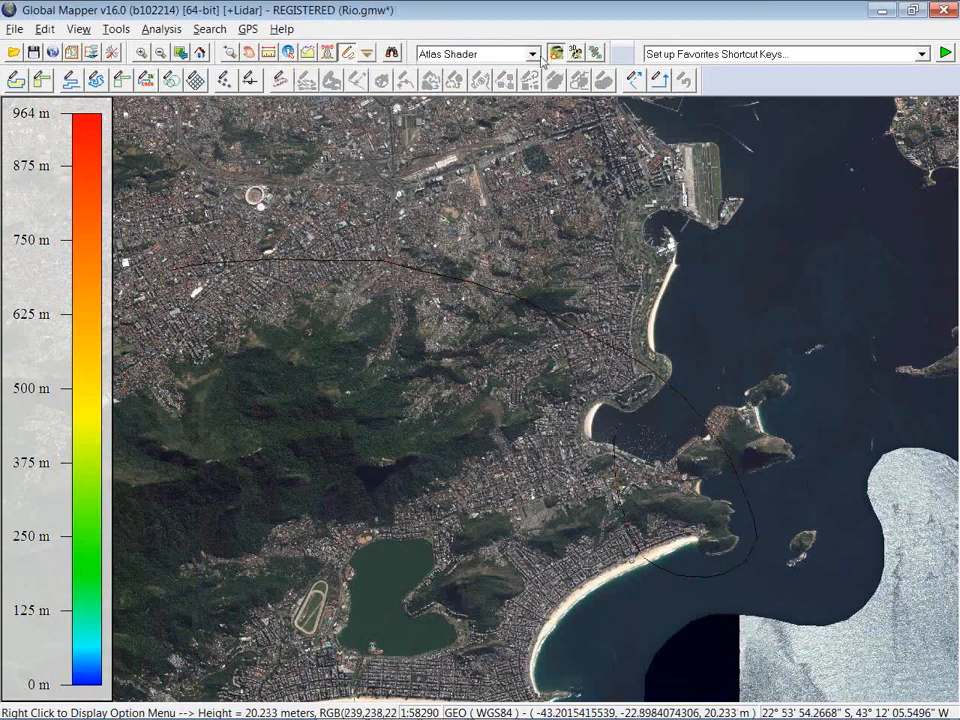
pyautogui.click(575, 52)
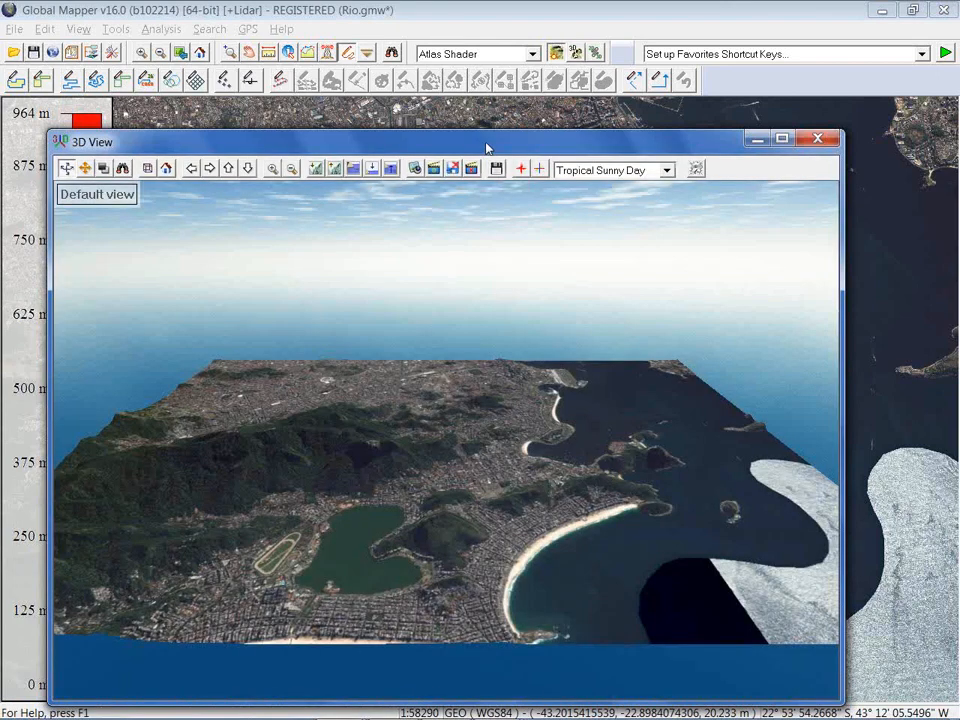
pyautogui.moveTo(482, 141); pyautogui.dragTo(487, 94)
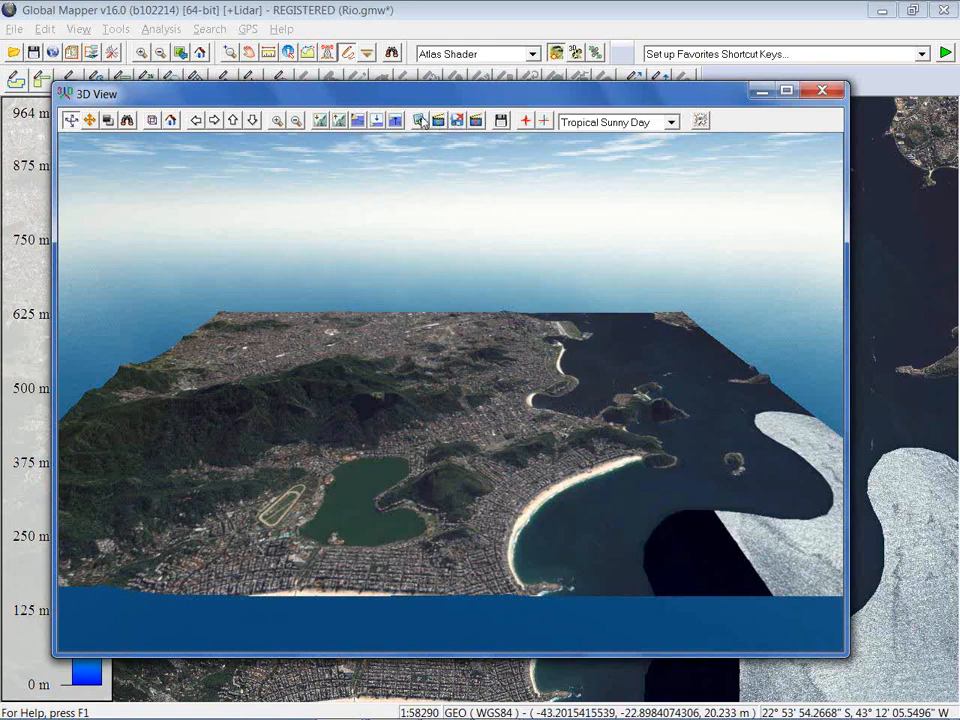
# - Preview the fly-through path up to frame 3, inspect that frame's camera properties, and cancel without changes
pyautogui.click(419, 120)
pyautogui.moveTo(431, 306); pyautogui.dragTo(345, 273)
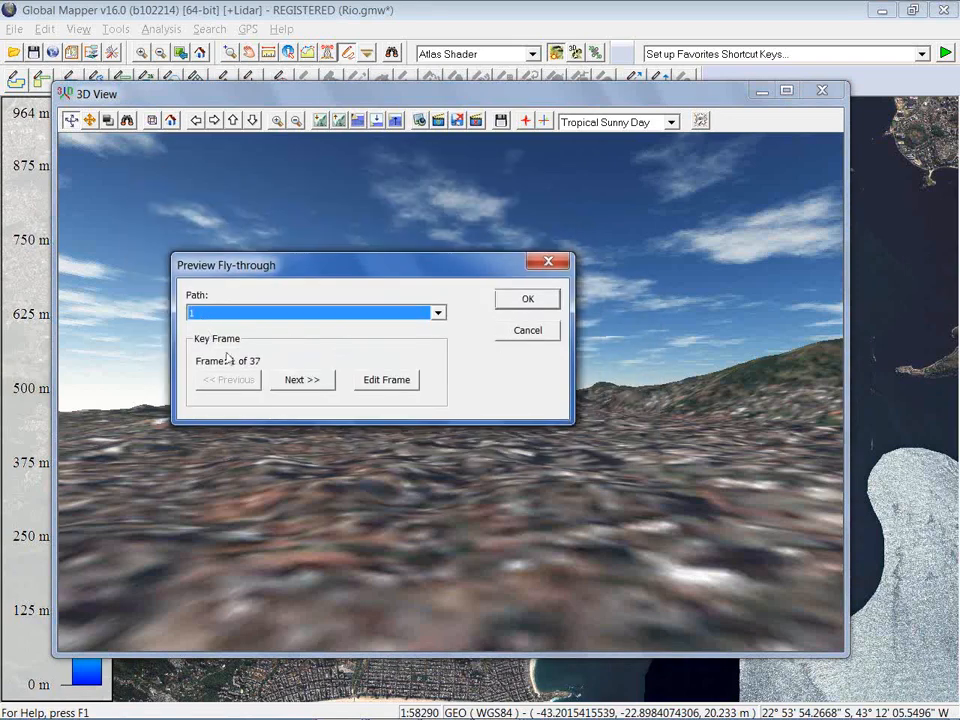
pyautogui.click(312, 382)
pyautogui.click(300, 381)
pyautogui.moveTo(415, 266); pyautogui.dragTo(370, 255)
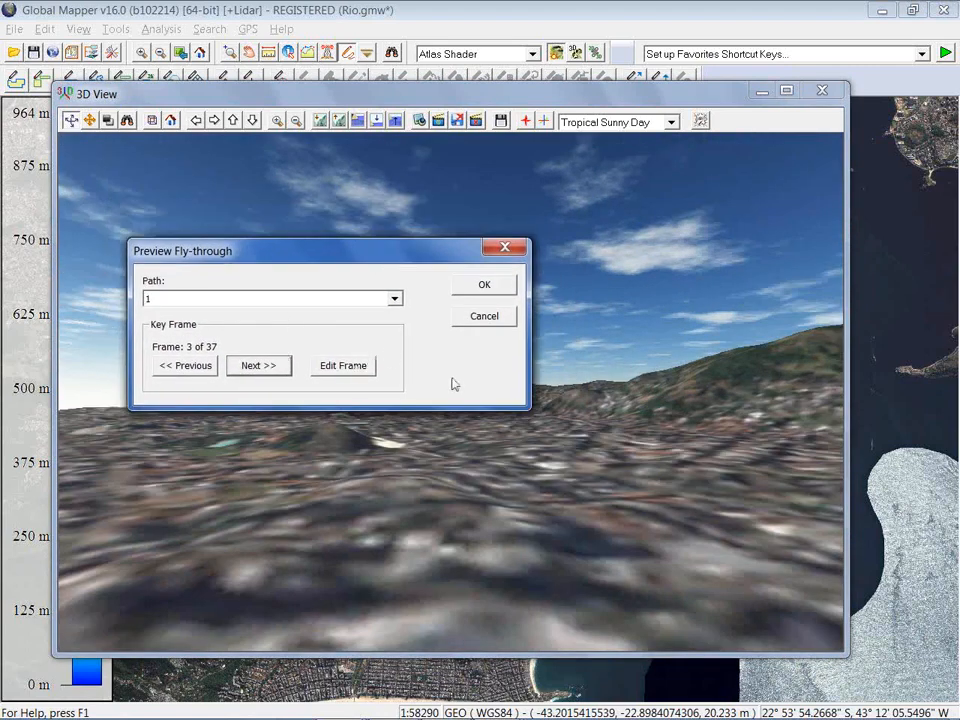
pyautogui.click(343, 366)
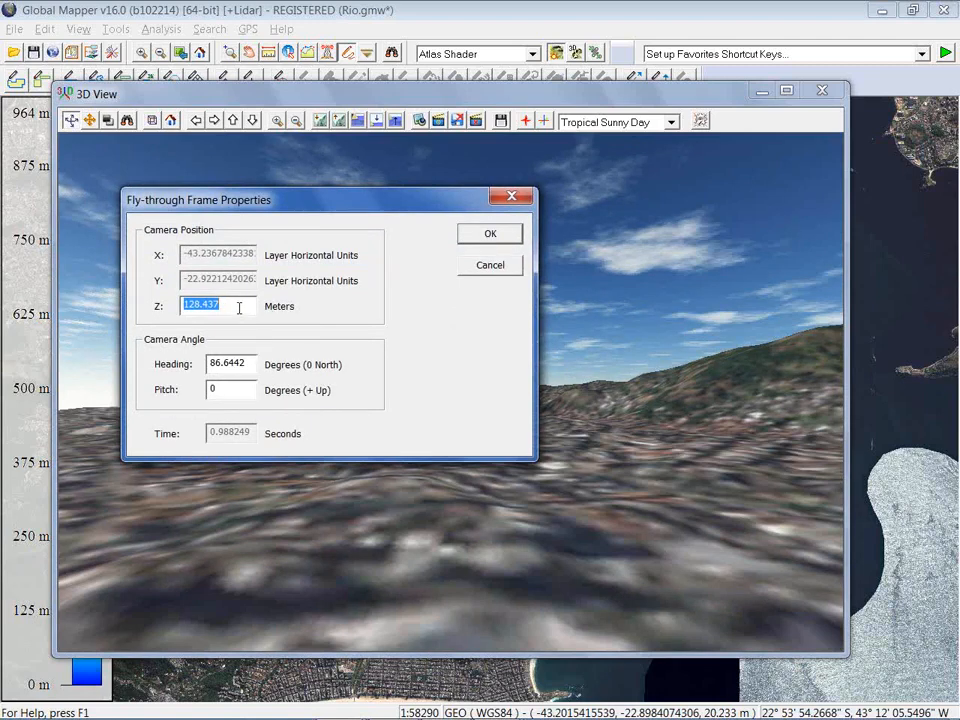
pyautogui.click(489, 268)
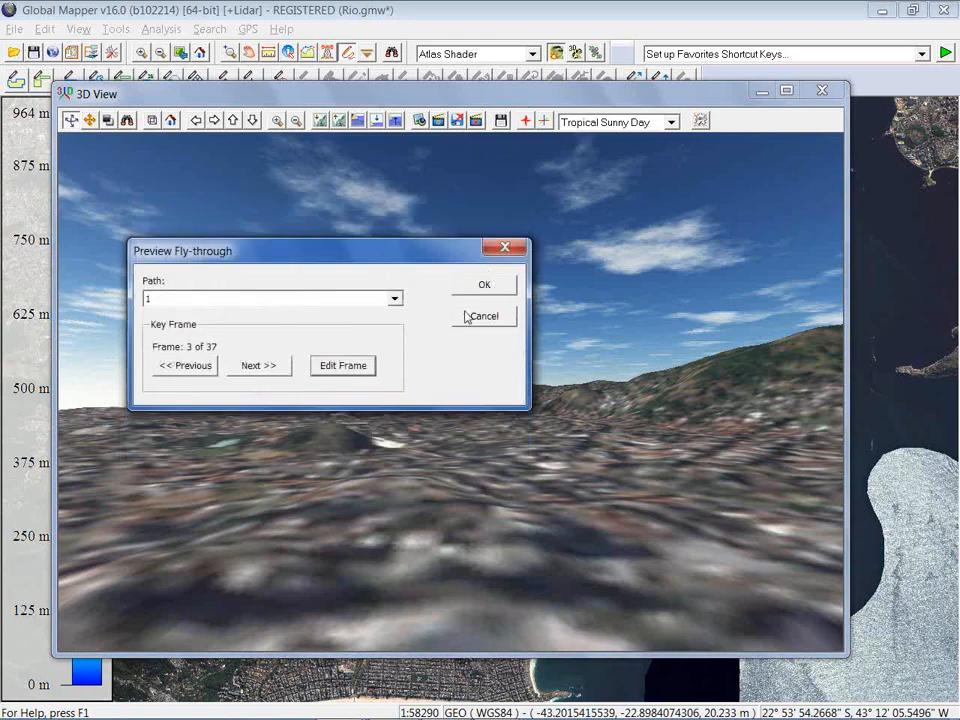
pyautogui.click(467, 316)
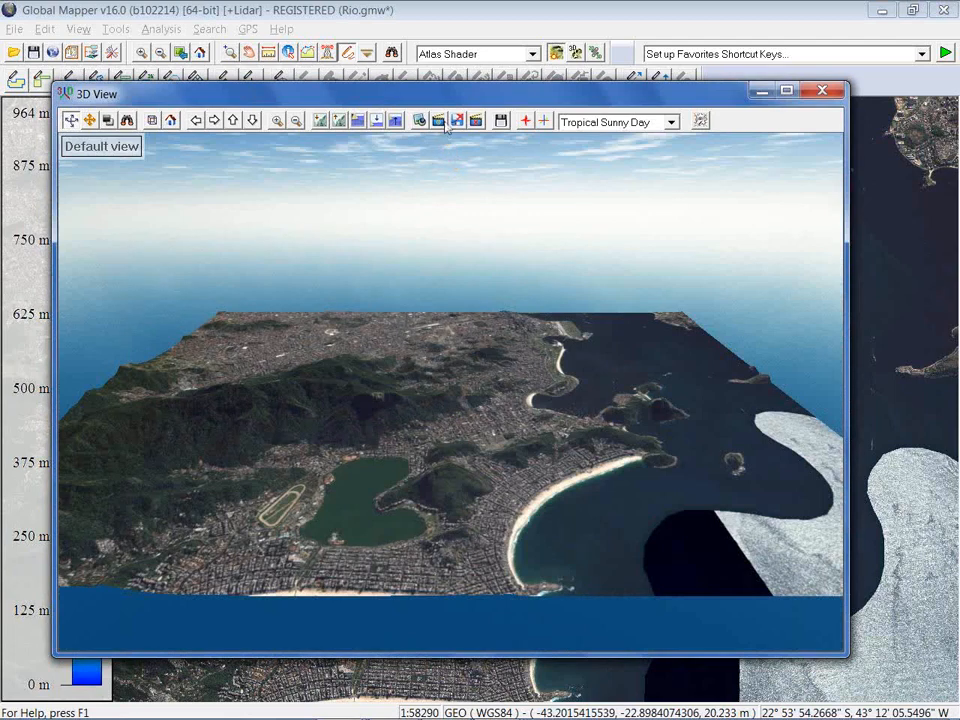
# - Play the fly-through and review its AVI rendering resolutions, cancelling the video save and closing the 3D View
pyautogui.click(440, 121)
pyautogui.click(458, 121)
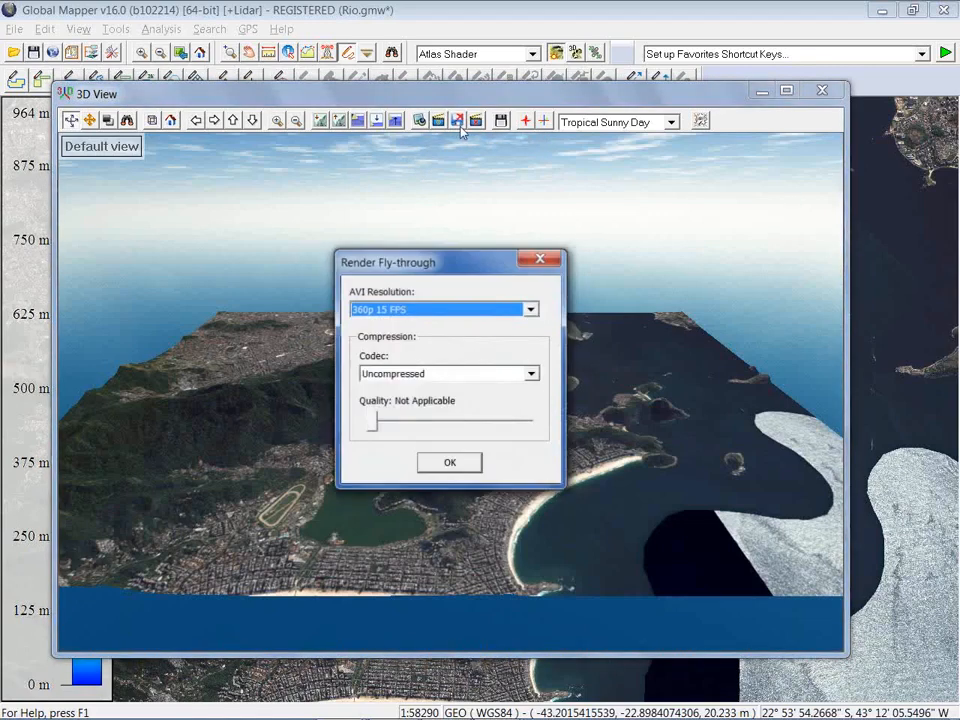
pyautogui.click(441, 309)
pyautogui.moveTo(530, 332); pyautogui.dragTo(535, 366)
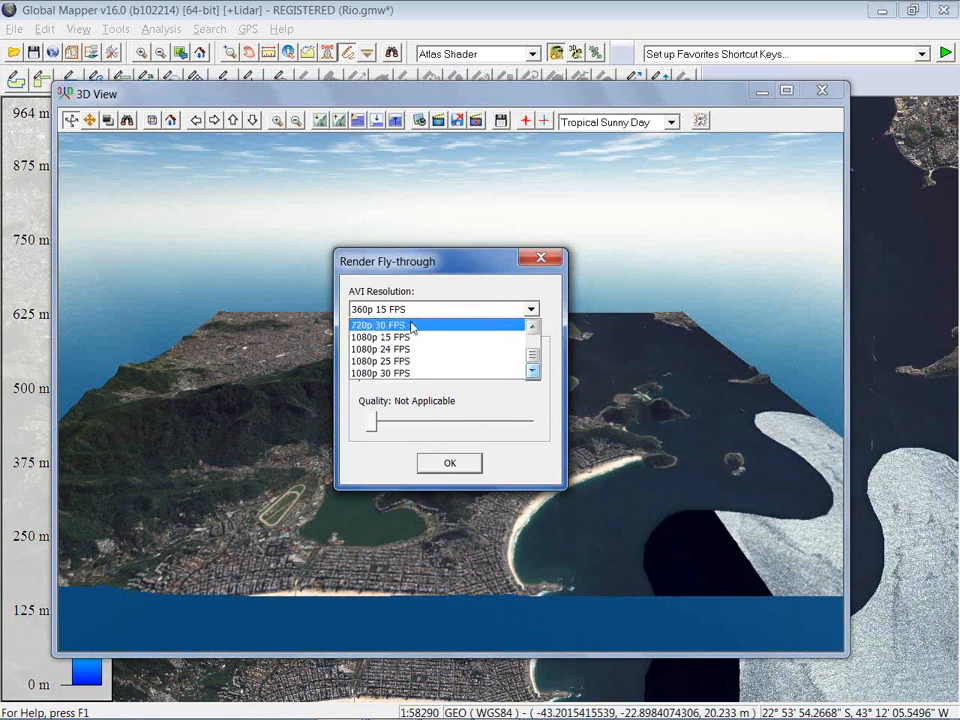
pyautogui.click(466, 262)
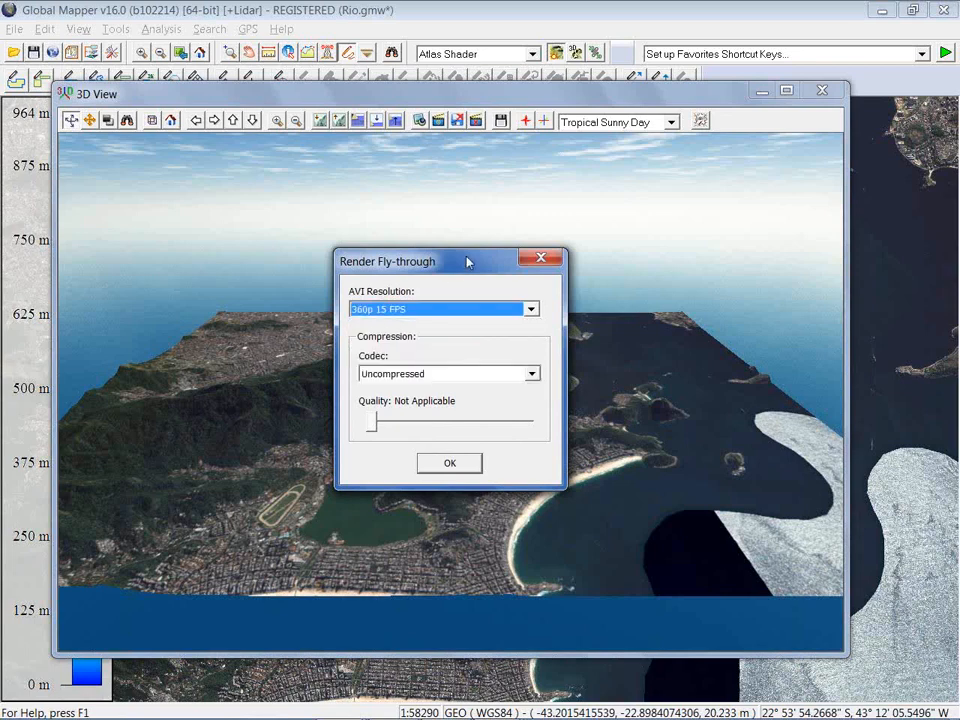
pyautogui.click(465, 464)
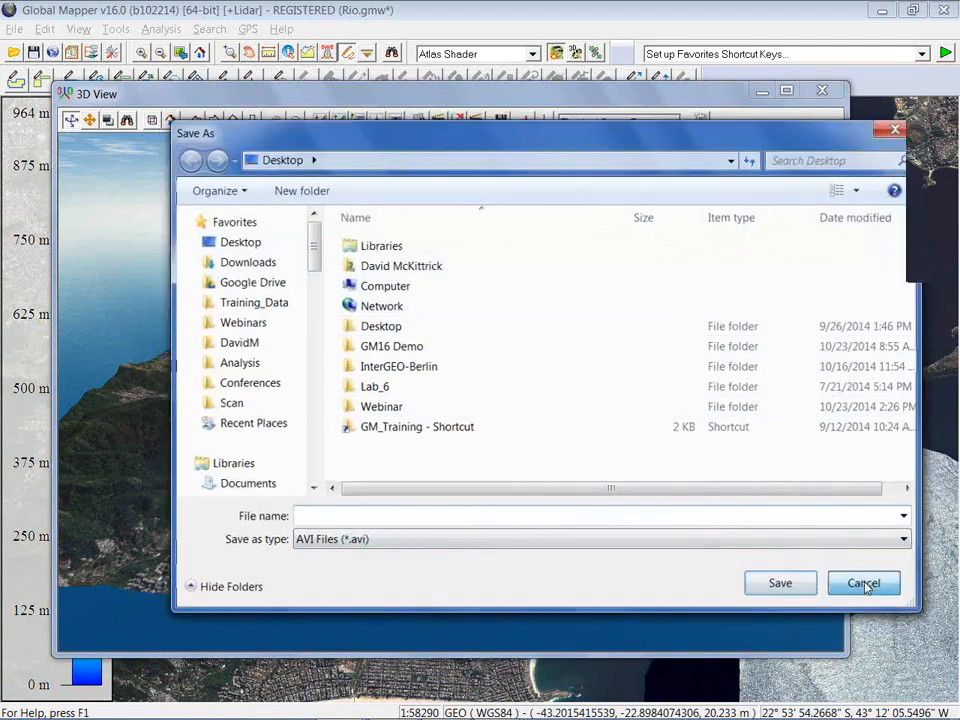
pyautogui.click(862, 585)
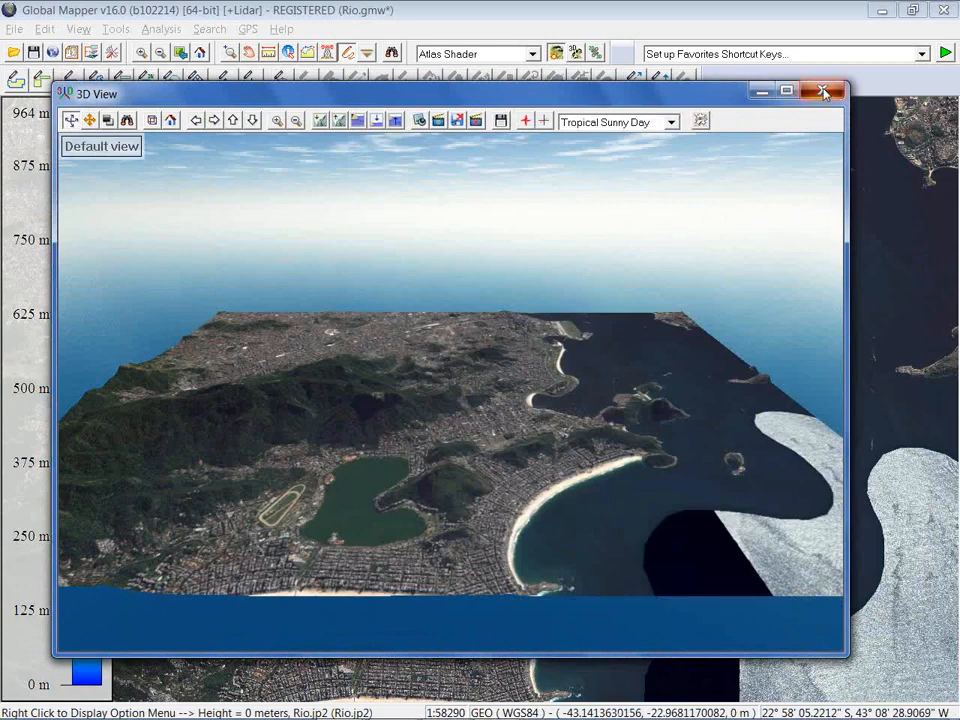
pyautogui.click(821, 92)
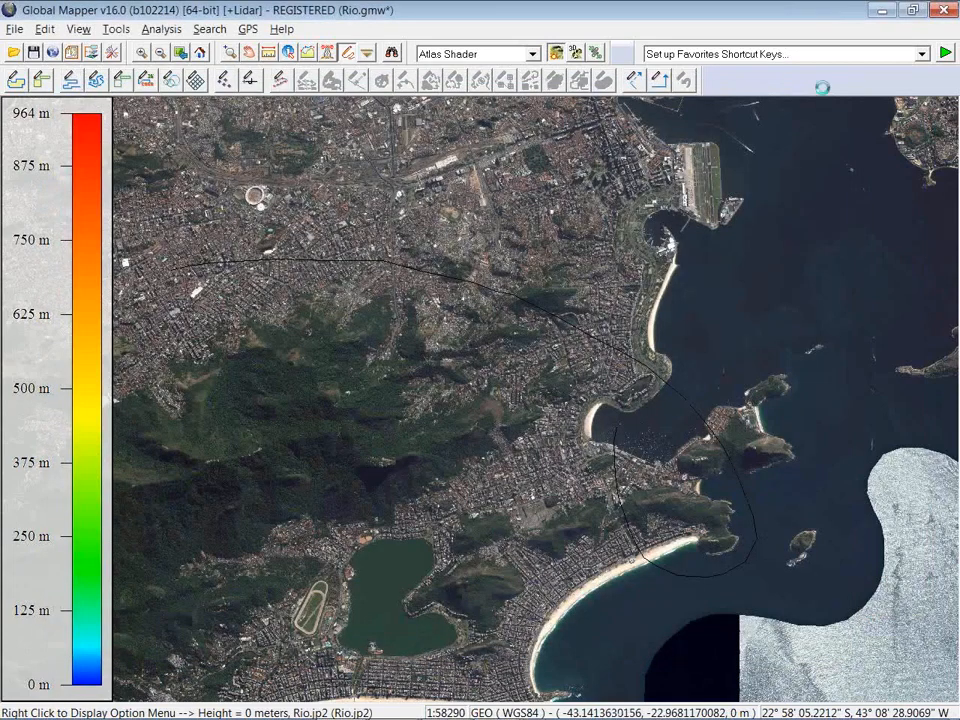
# - Unload all data without saving the changes and load the Salisbury_Cathedral.gmw workspace
pyautogui.hotkey('ctrl', 'u')
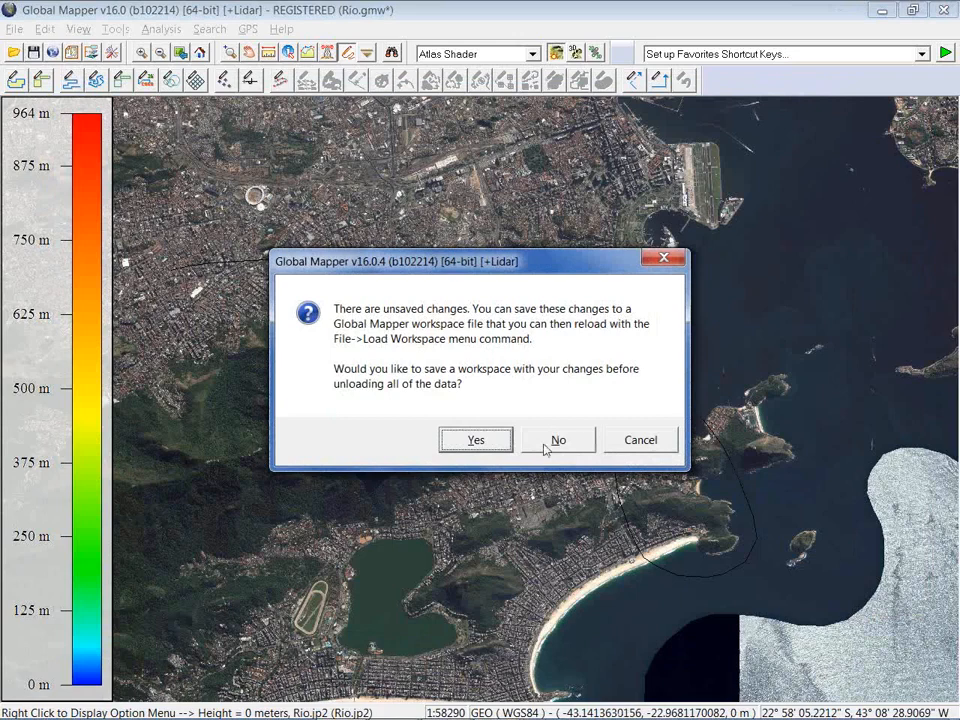
pyautogui.click(555, 440)
pyautogui.click(14, 29)
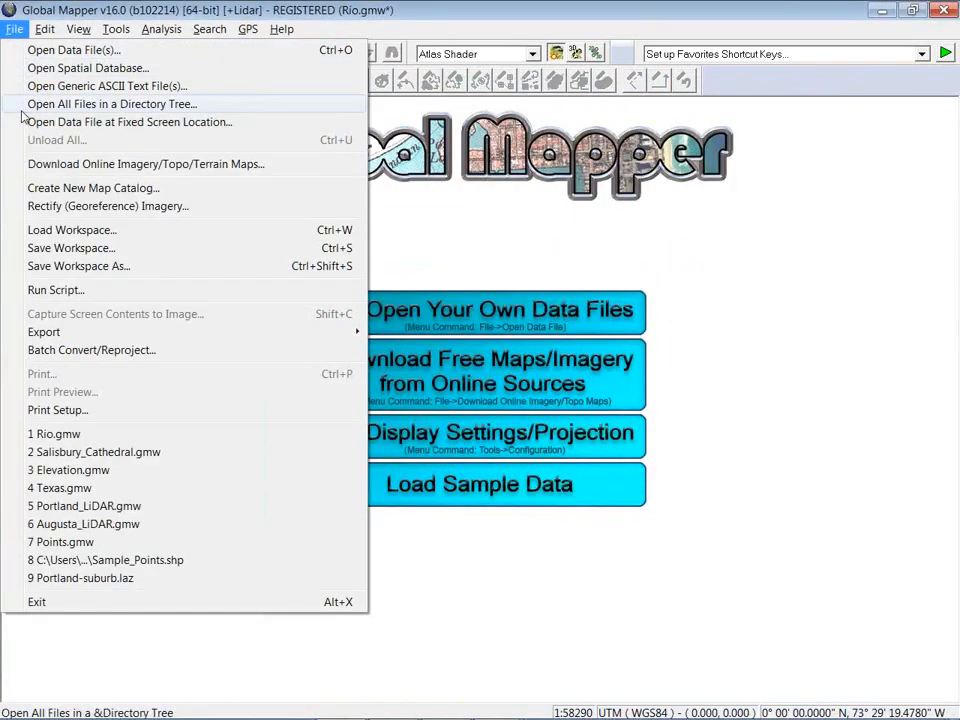
pyautogui.click(92, 452)
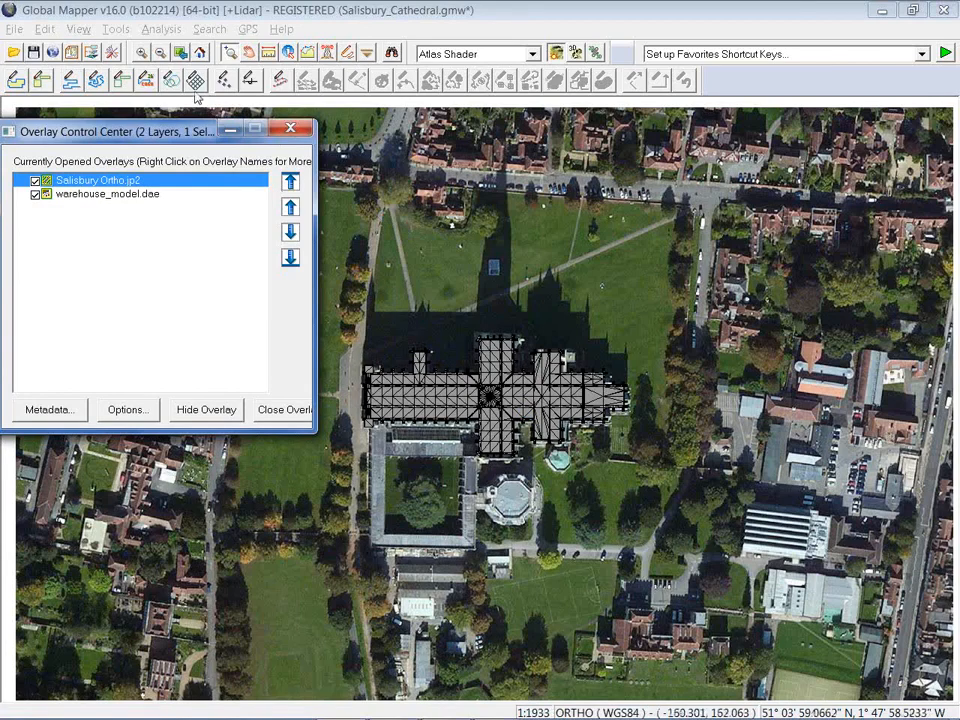
# - Digitize a circular line about 897 m long centred on the cathedral model, keeping its default feature settings
pyautogui.click(347, 53)
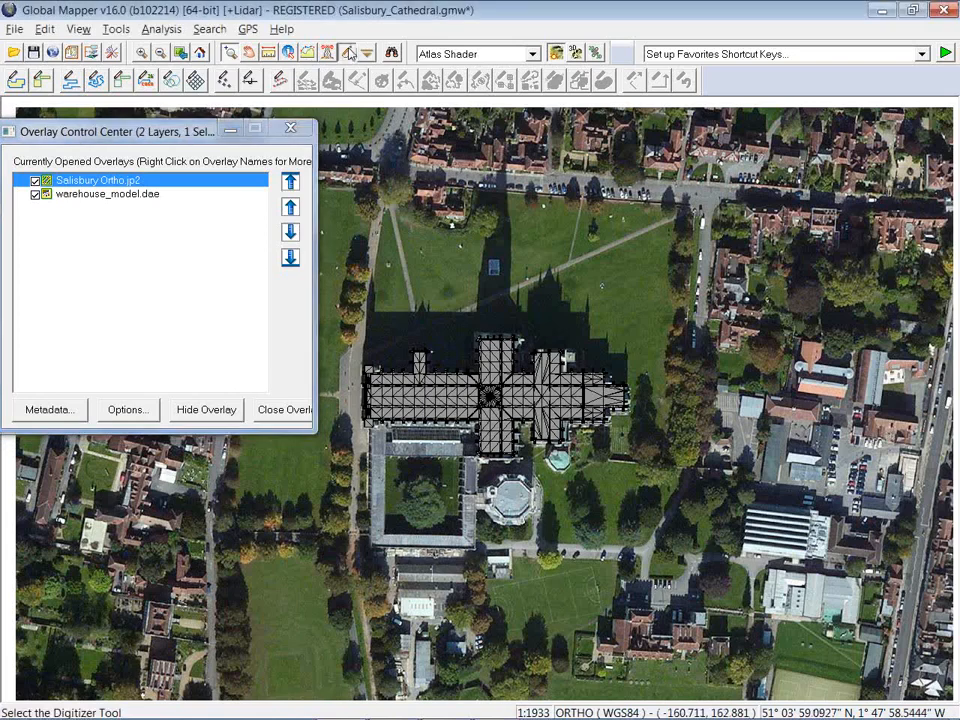
pyautogui.rightClick(593, 266)
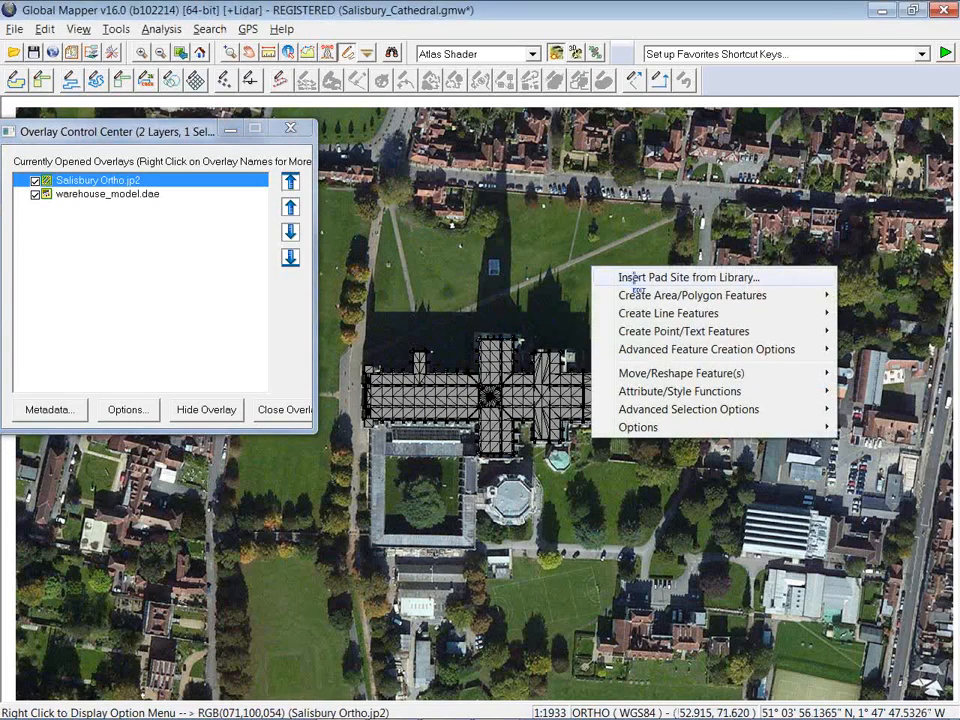
pyautogui.moveTo(662, 314)
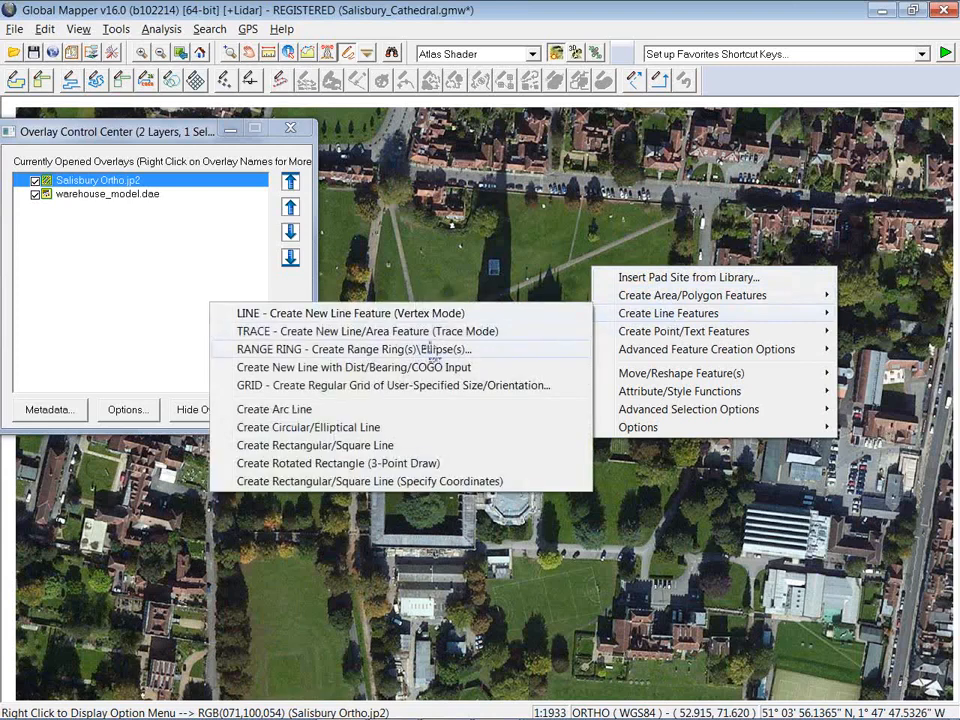
pyautogui.click(340, 428)
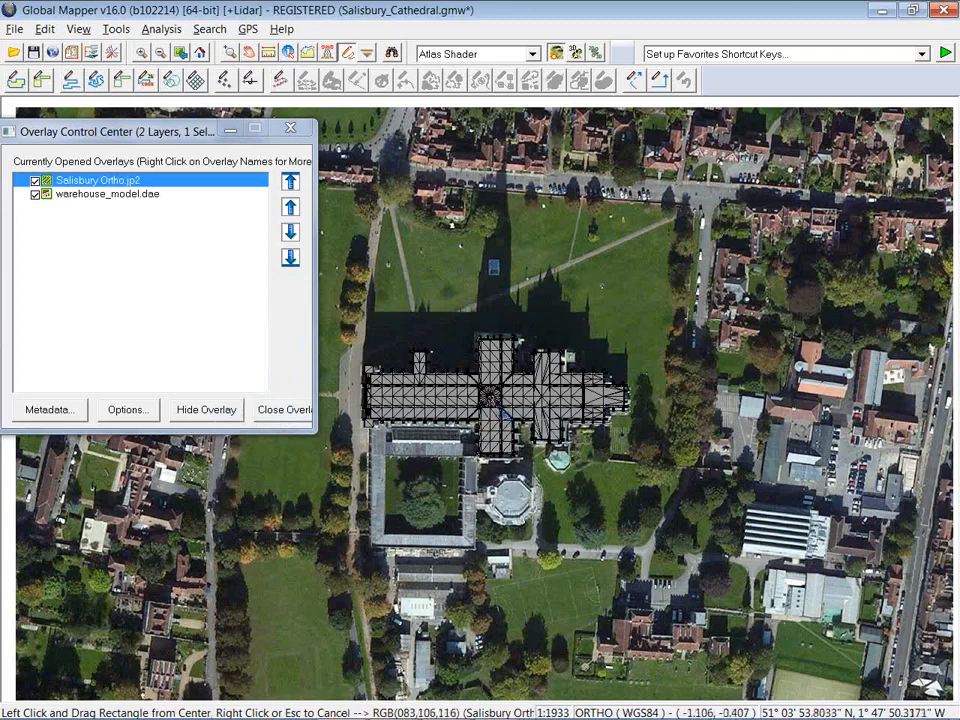
pyautogui.moveTo(492, 397); pyautogui.dragTo(753, 400)
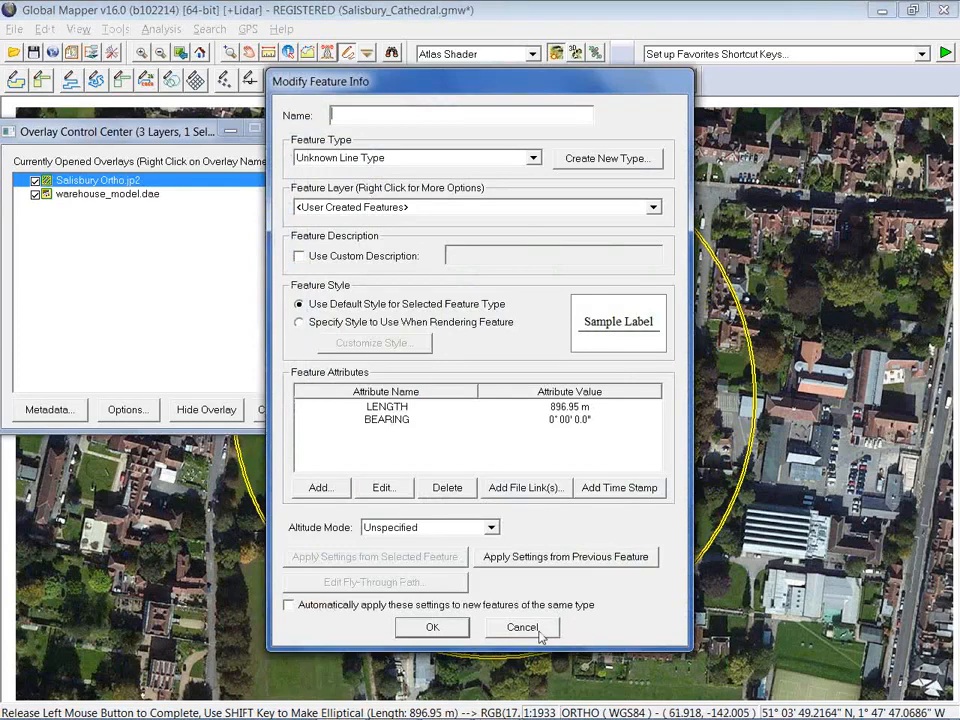
pyautogui.click(459, 625)
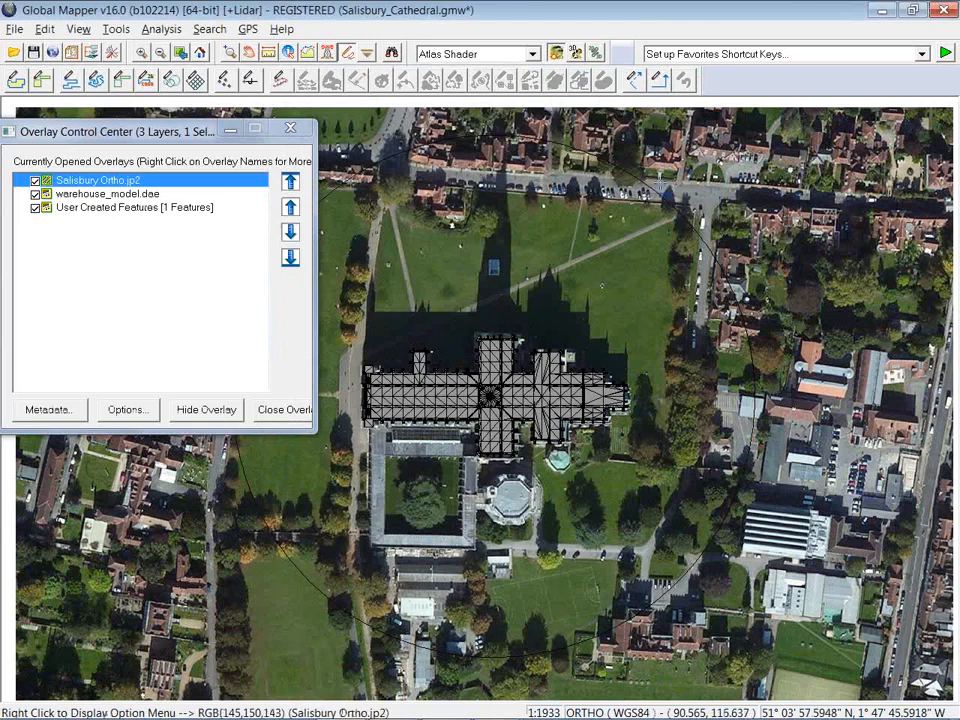
# - Open the circle's fly-through path properties and fix the camera on a map point at the cathedral's centre, X -0.277973, Y 0.618757
pyautogui.click(372, 165)
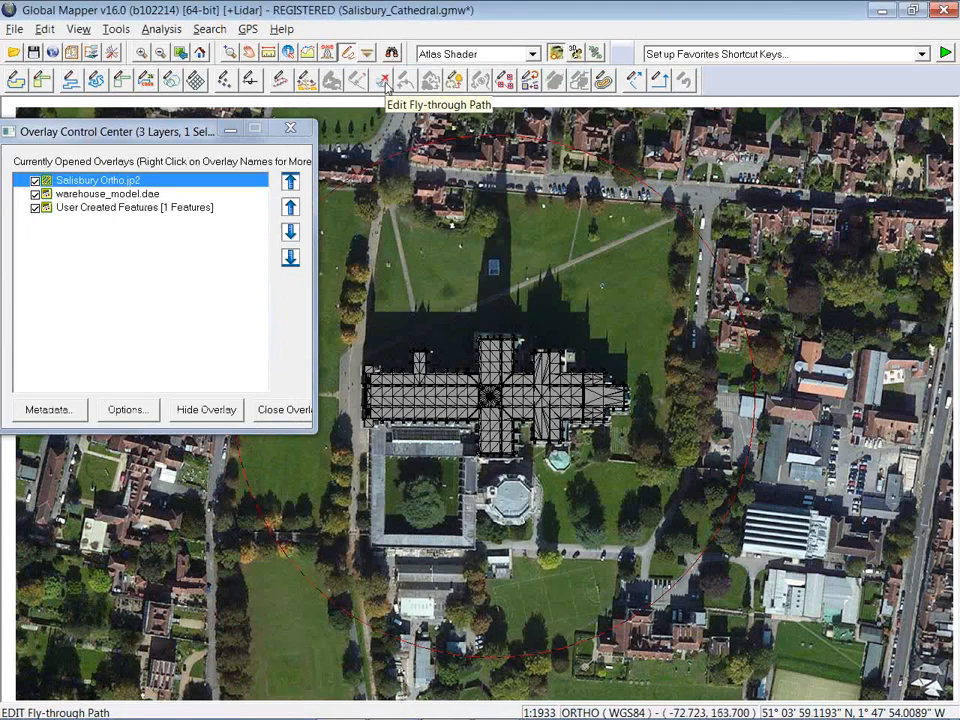
pyautogui.click(384, 82)
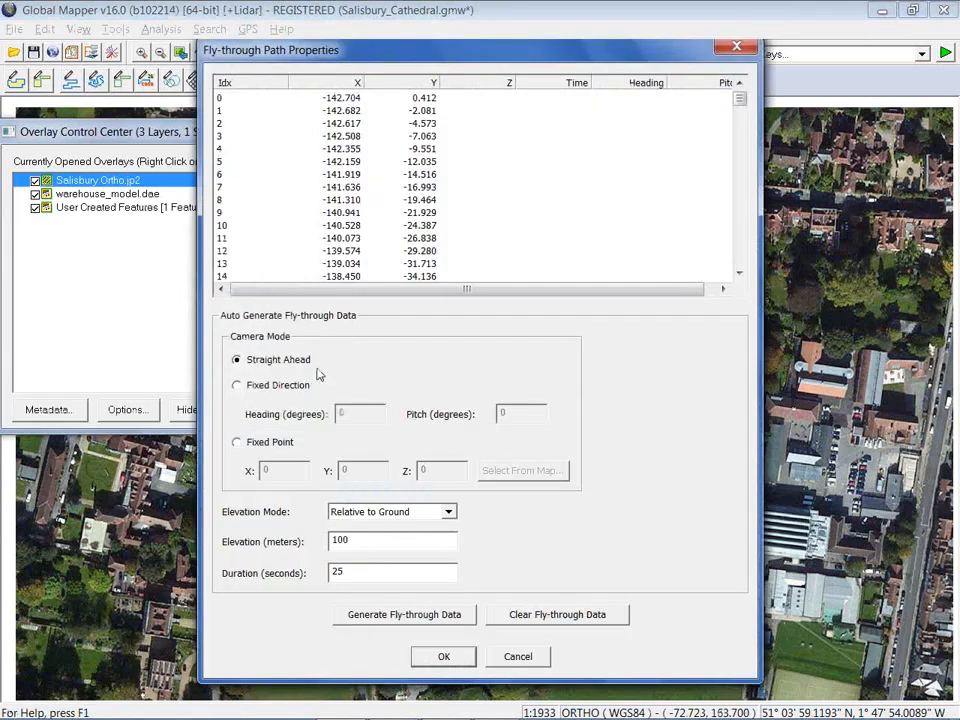
pyautogui.click(238, 443)
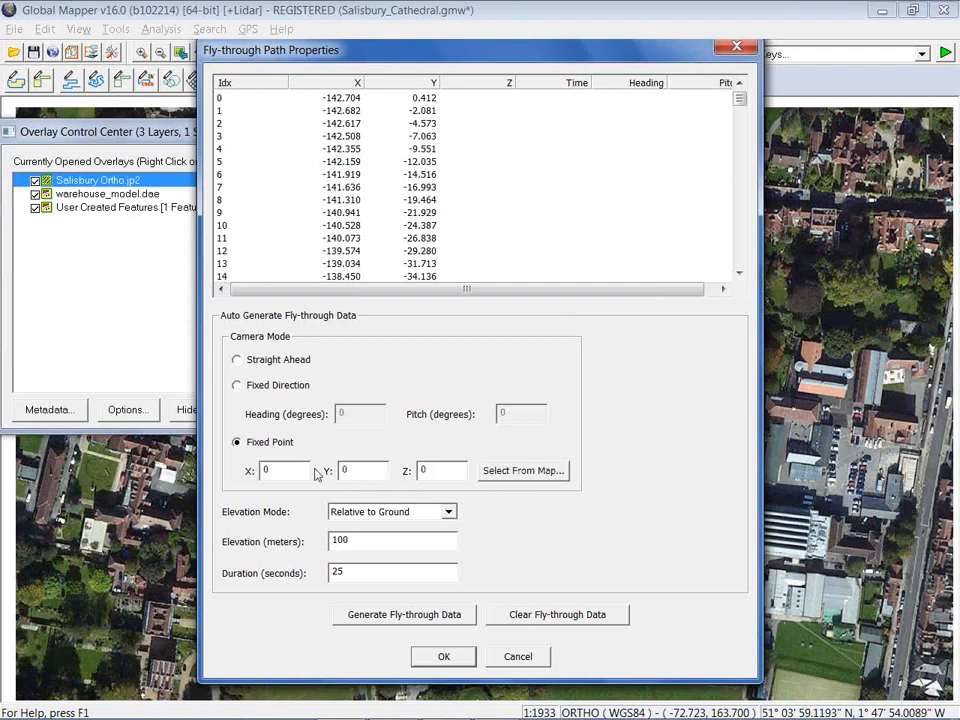
pyautogui.click(524, 471)
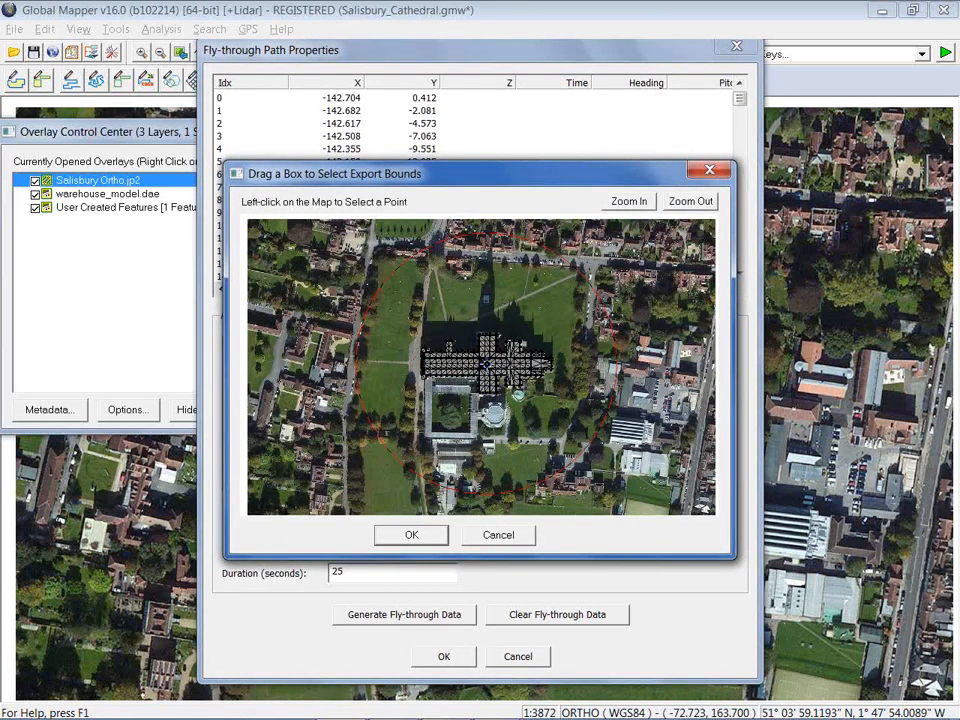
pyautogui.click(421, 537)
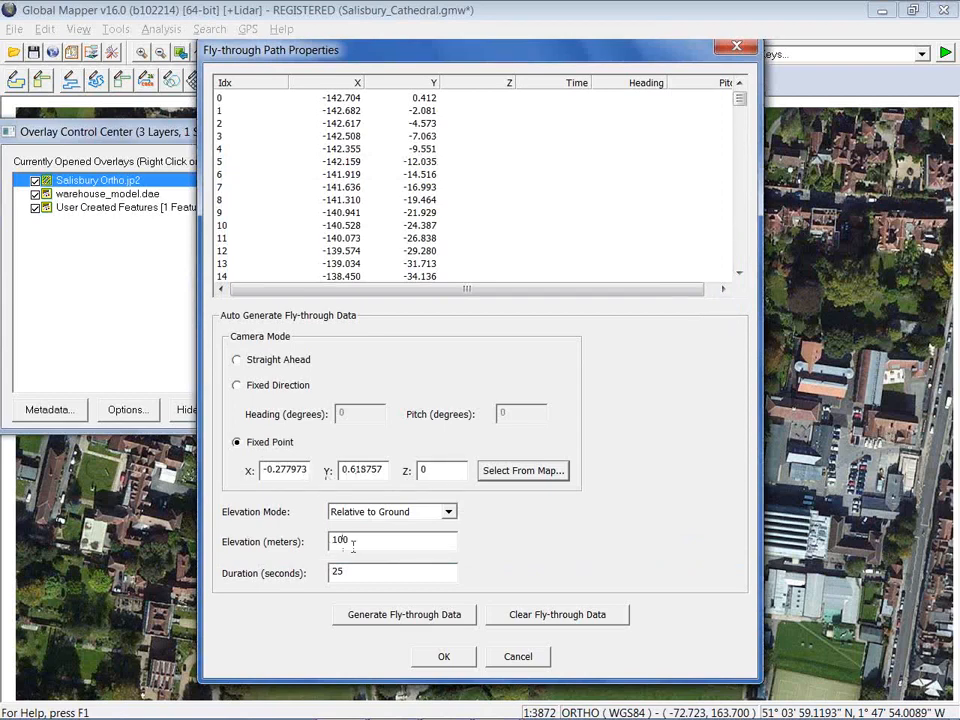
# - Set the fly-through elevation to 50 meters, generate the fly-through data and accept the path properties
pyautogui.moveTo(366, 540); pyautogui.dragTo(330, 541)
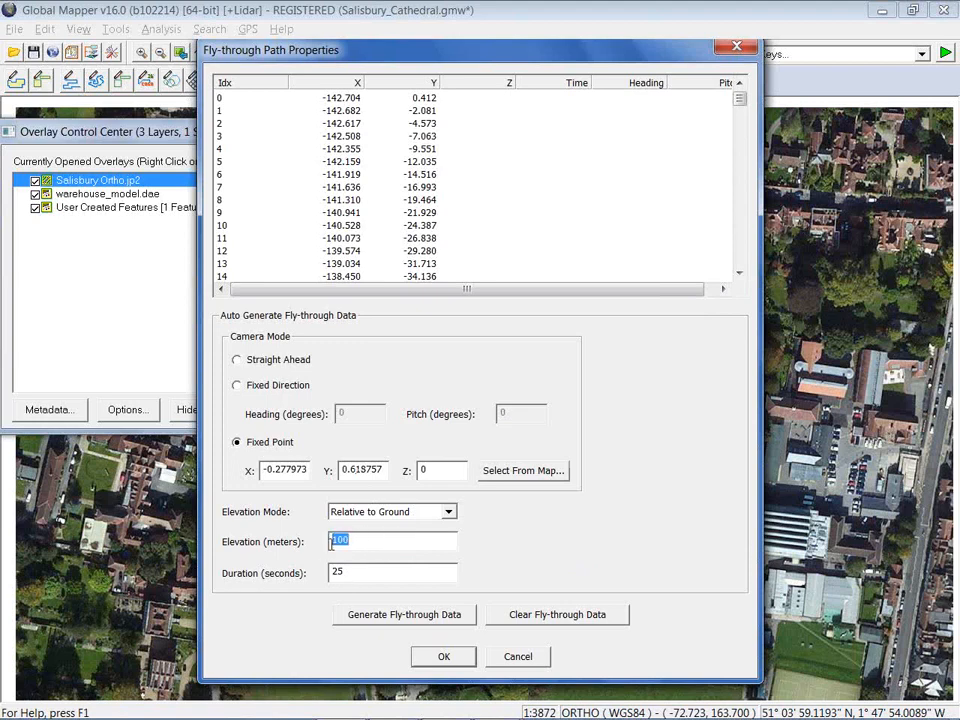
pyautogui.write('50')
pyautogui.click(422, 616)
pyautogui.click(445, 664)
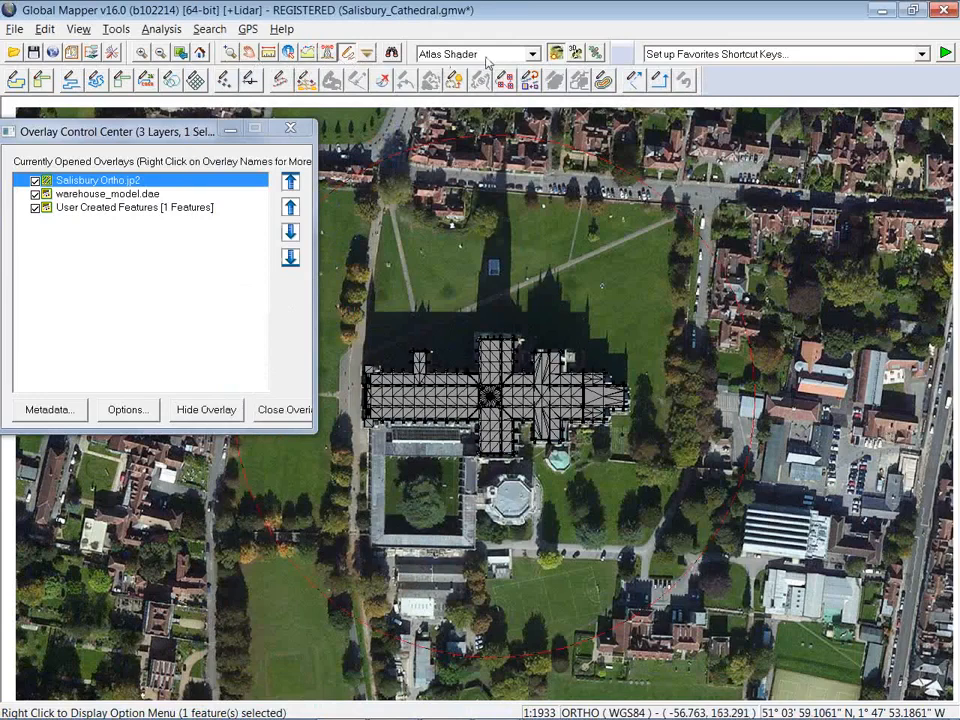
# - Play the circular fly-through around the cathedral in the 3D View and close that view
pyautogui.click(557, 54)
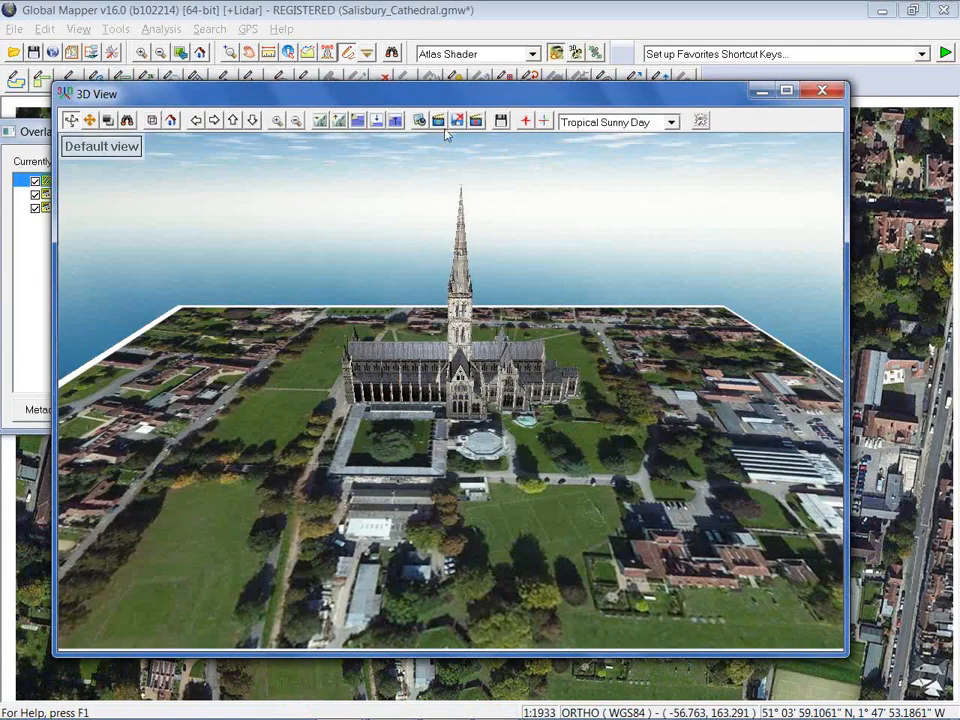
pyautogui.click(438, 120)
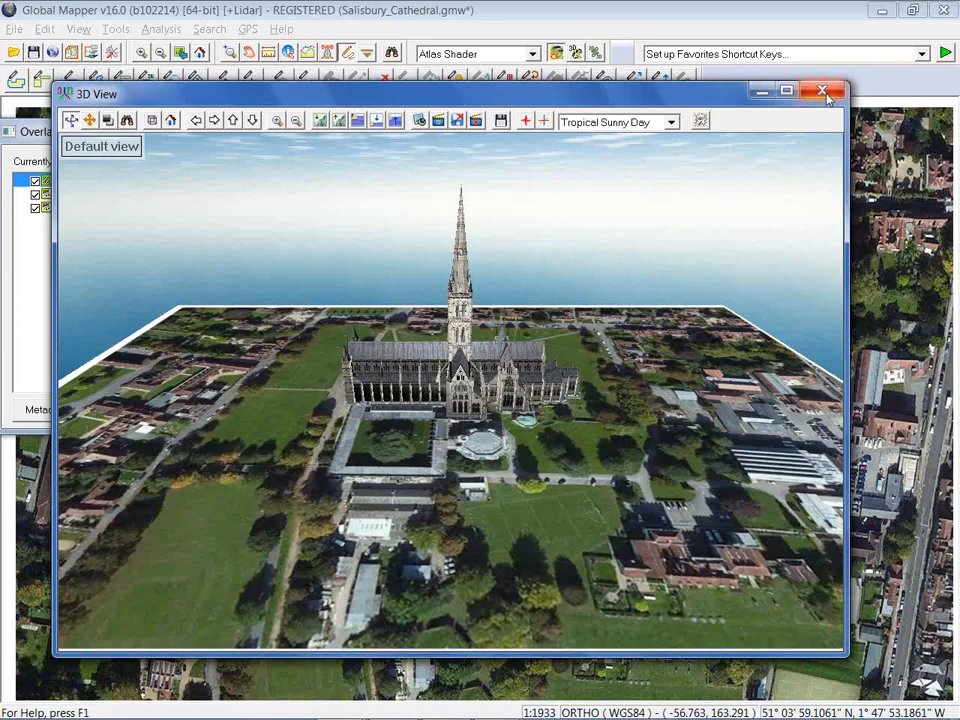
pyautogui.click(822, 92)
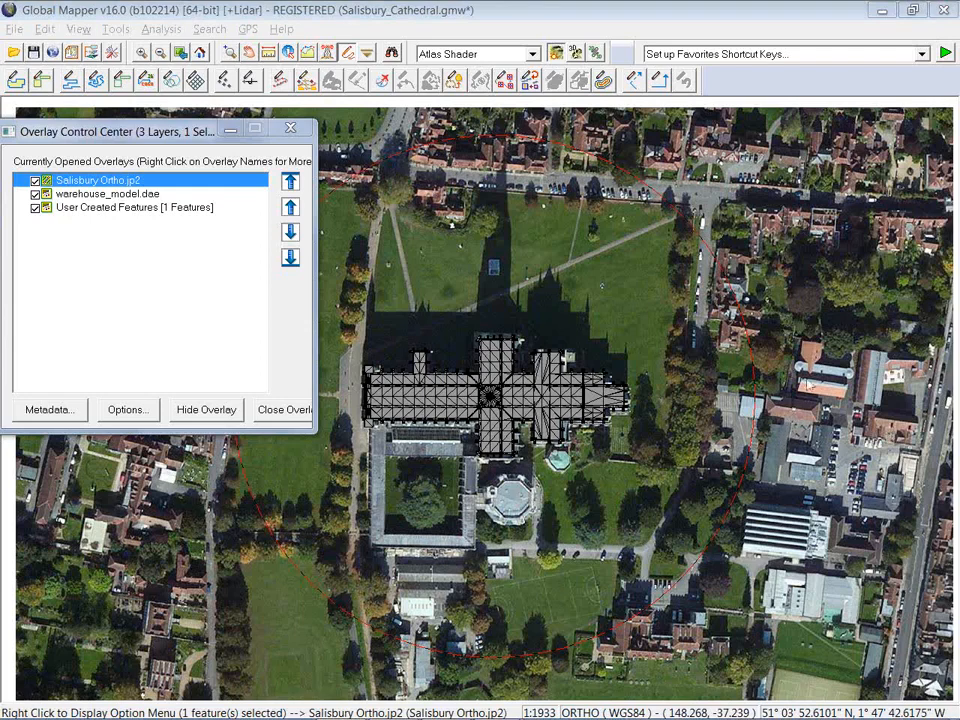
# - Unload all of the Salisbury Cathedral data without saving a workspace
pyautogui.click(872, 362)
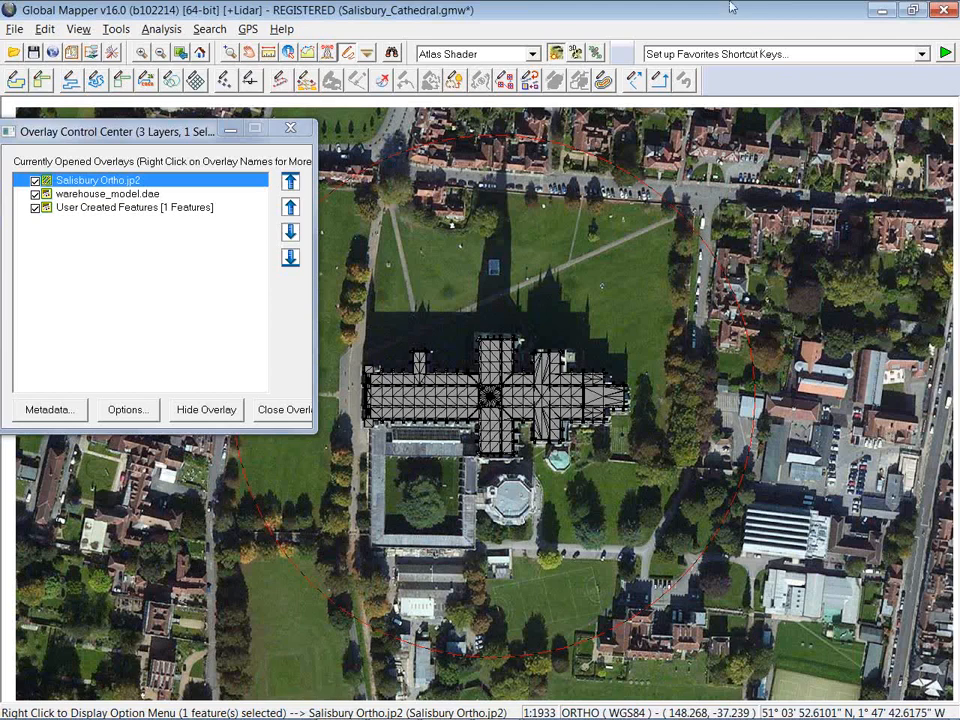
pyautogui.hotkey('ctrl', 'u')
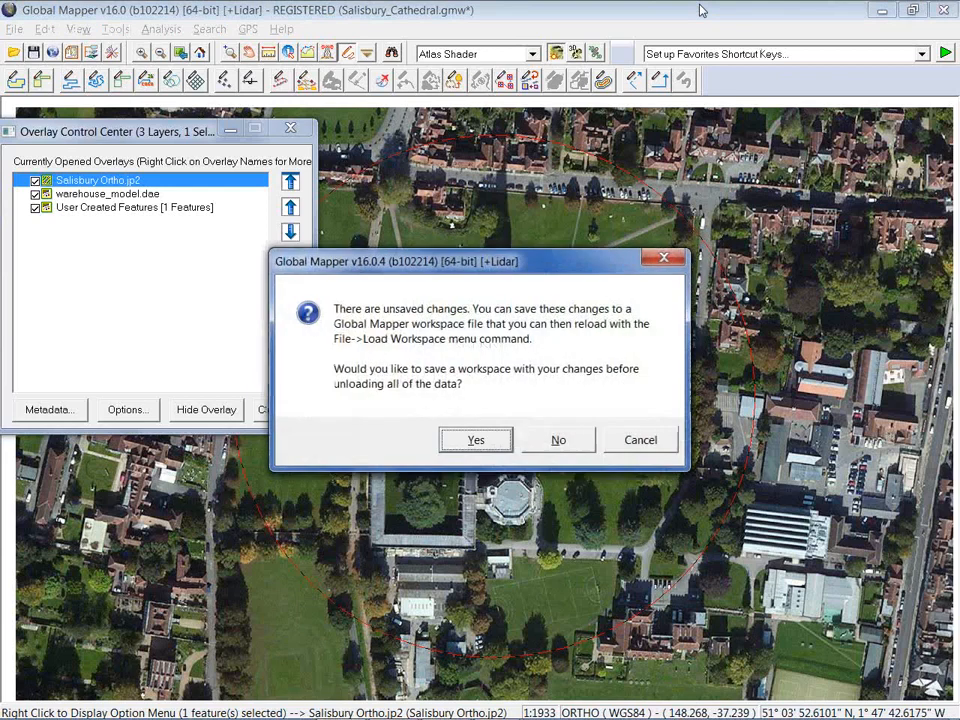
pyautogui.click(553, 441)
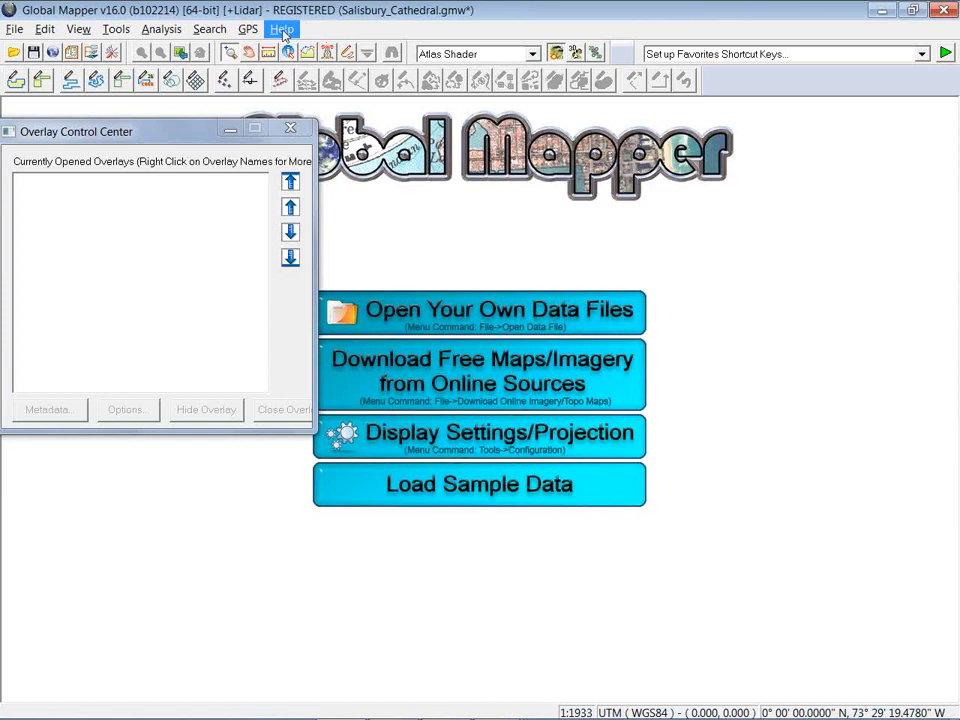
# - Review the built-in modules and external extensions in the Extension/Add-In Module Manager, then cancel without changes
pyautogui.click(283, 30)
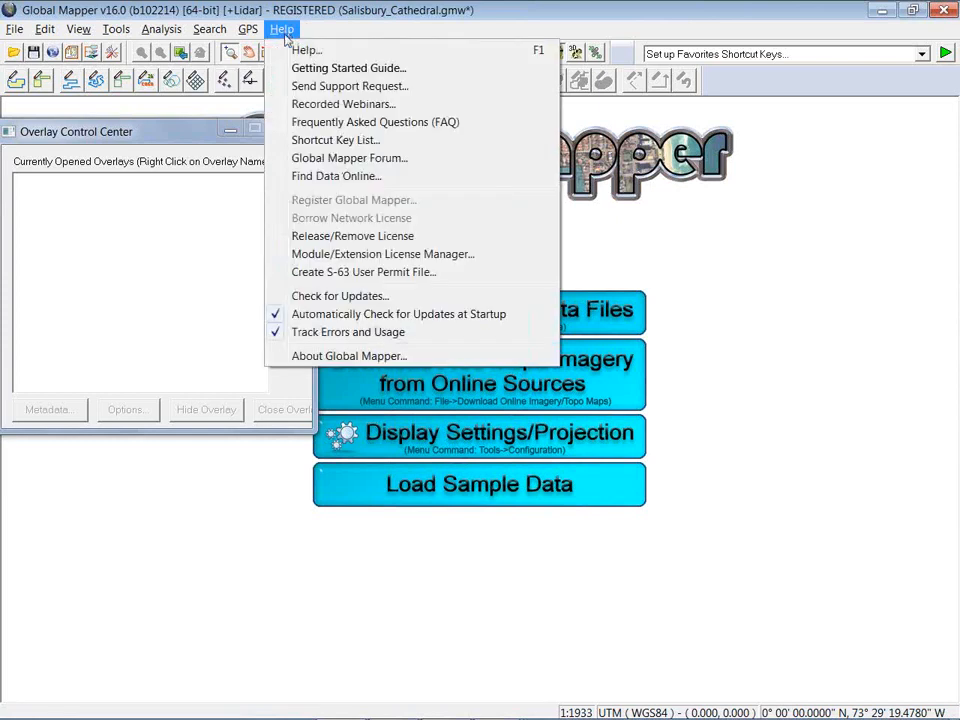
pyautogui.click(308, 255)
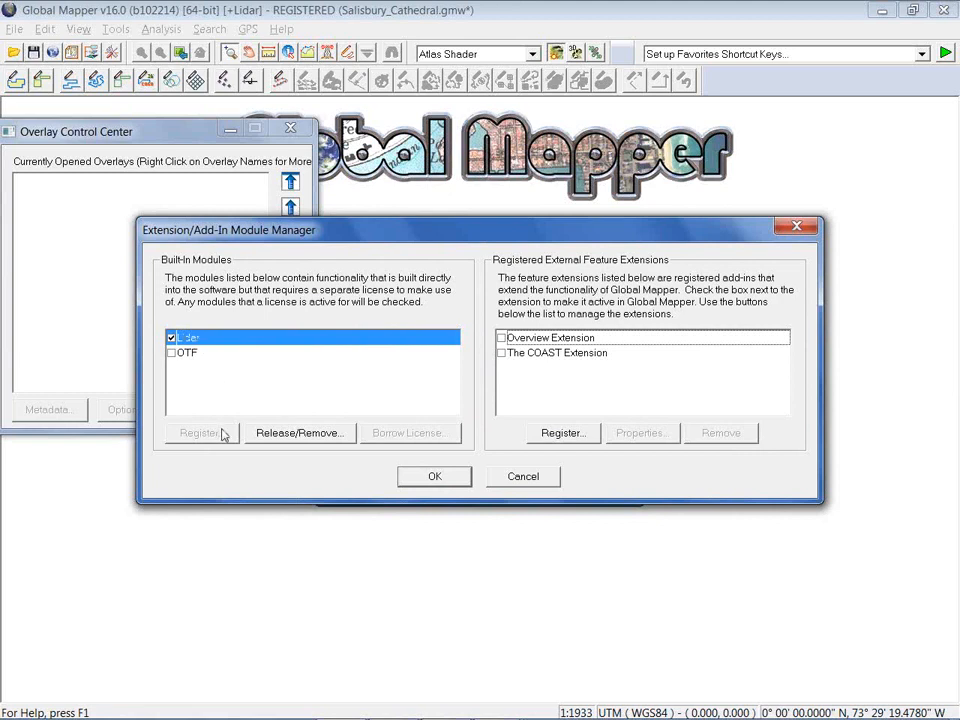
pyautogui.click(543, 482)
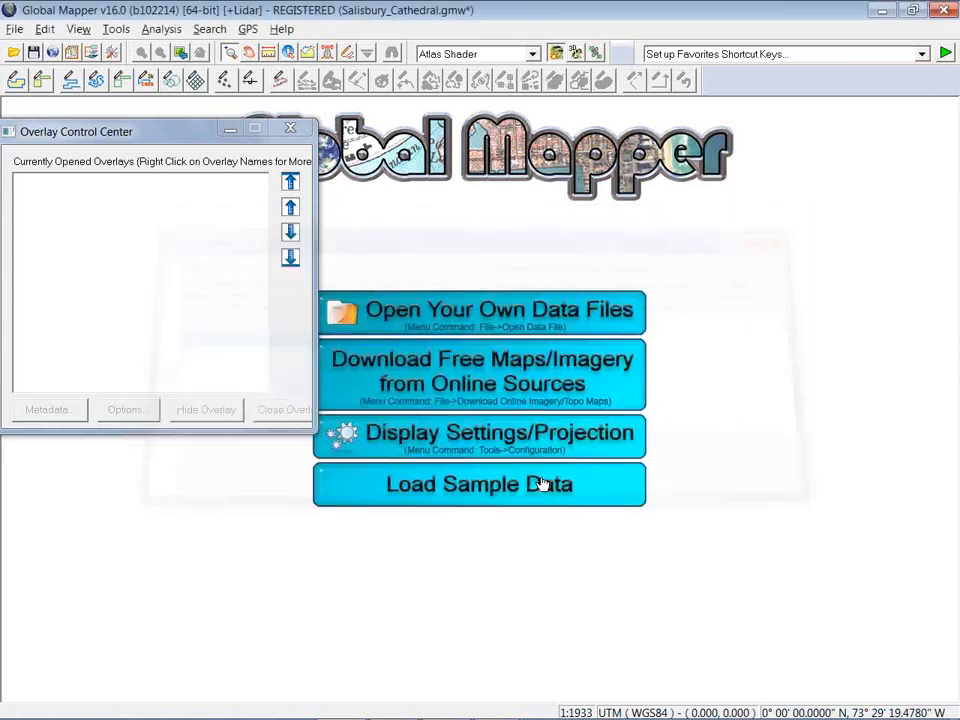
# - Show the Lidar Toolbar
pyautogui.click(116, 30)
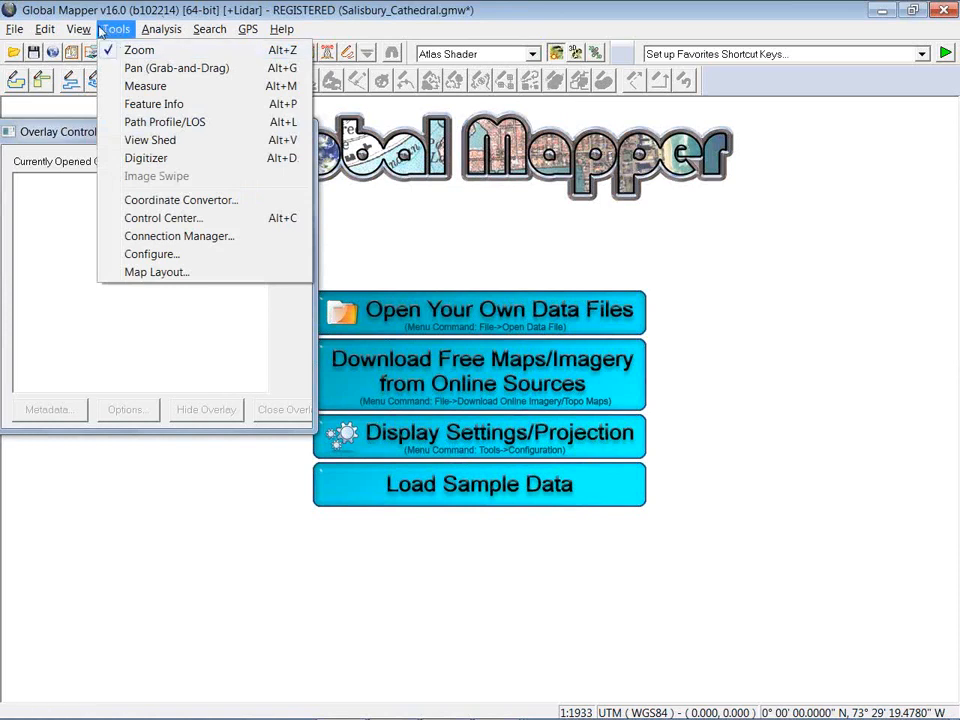
pyautogui.moveTo(80, 31)
pyautogui.moveTo(264, 52)
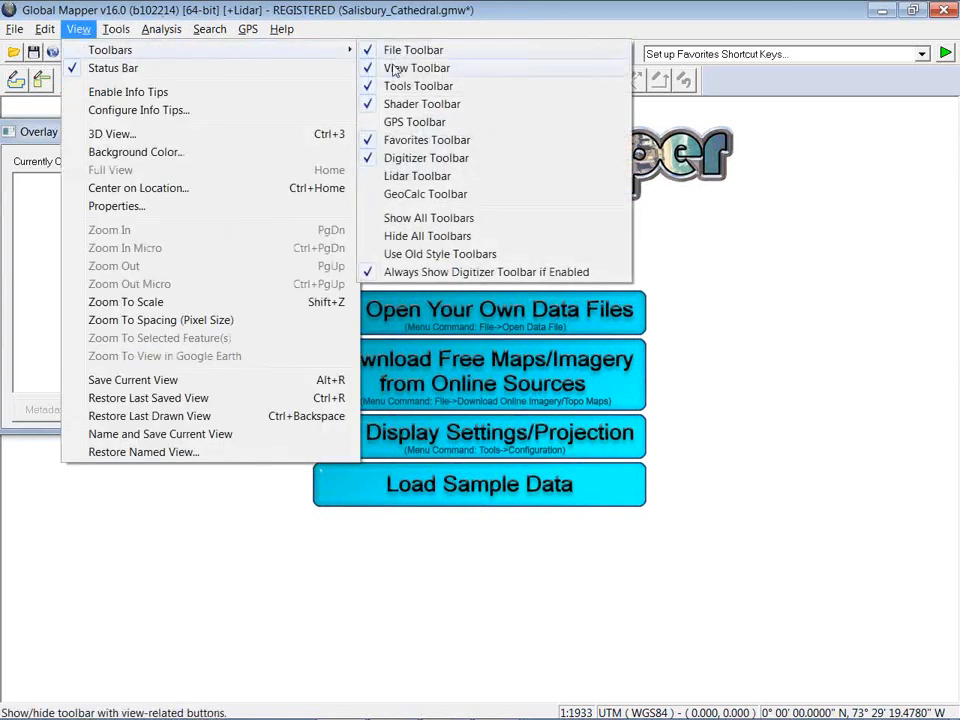
pyautogui.click(378, 177)
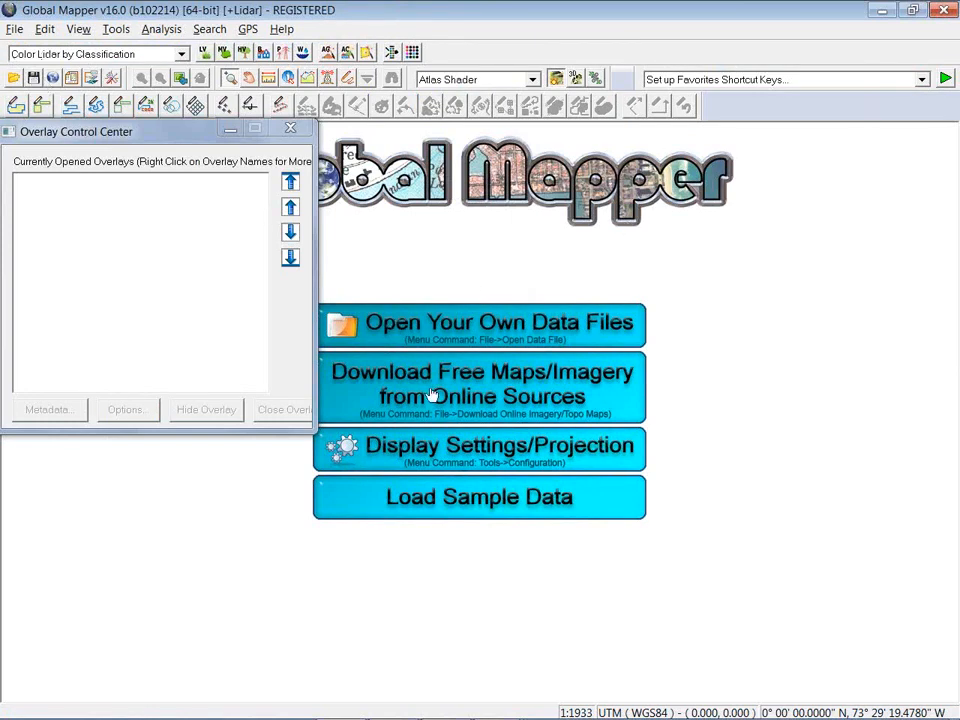
# - Open the Augusta_LiDAR.gmw workspace from the Workspaces folder
pyautogui.click(444, 335)
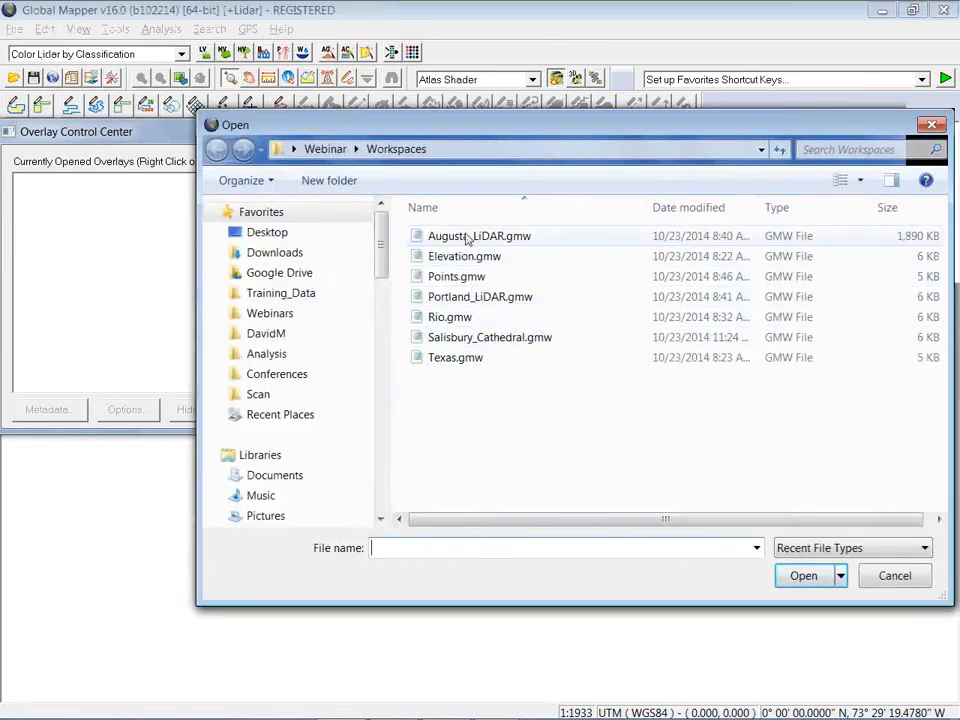
pyautogui.click(468, 237)
pyautogui.click(804, 577)
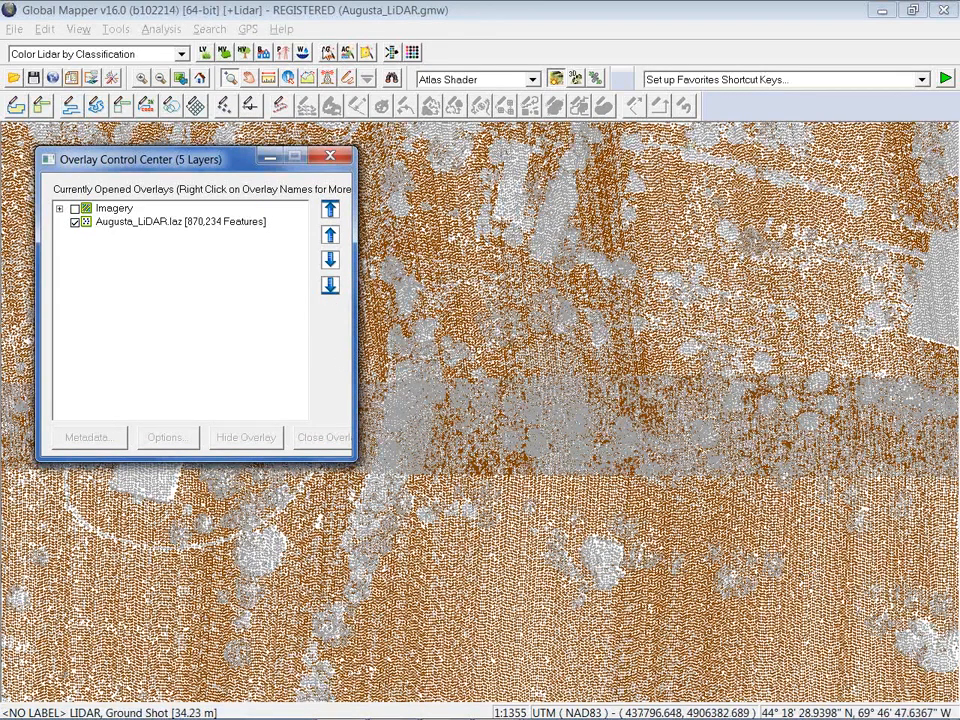
# - Automatically classify the ground points of Augusta_LiDAR.laz with a base bin size of 3 Point Spacings
pyautogui.click(327, 53)
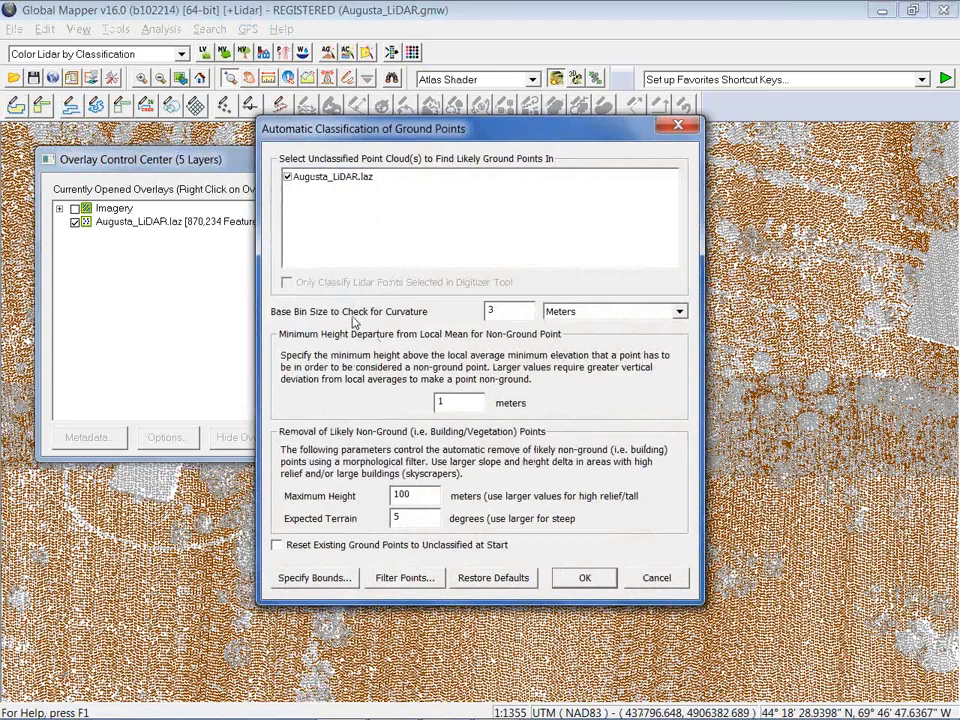
pyautogui.click(608, 316)
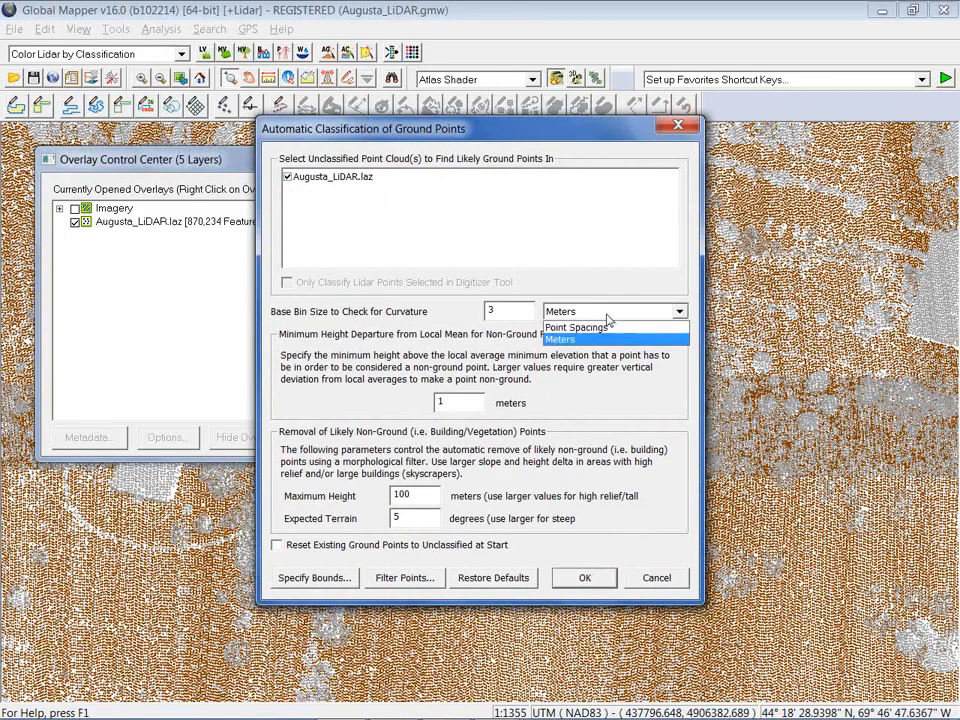
pyautogui.click(606, 328)
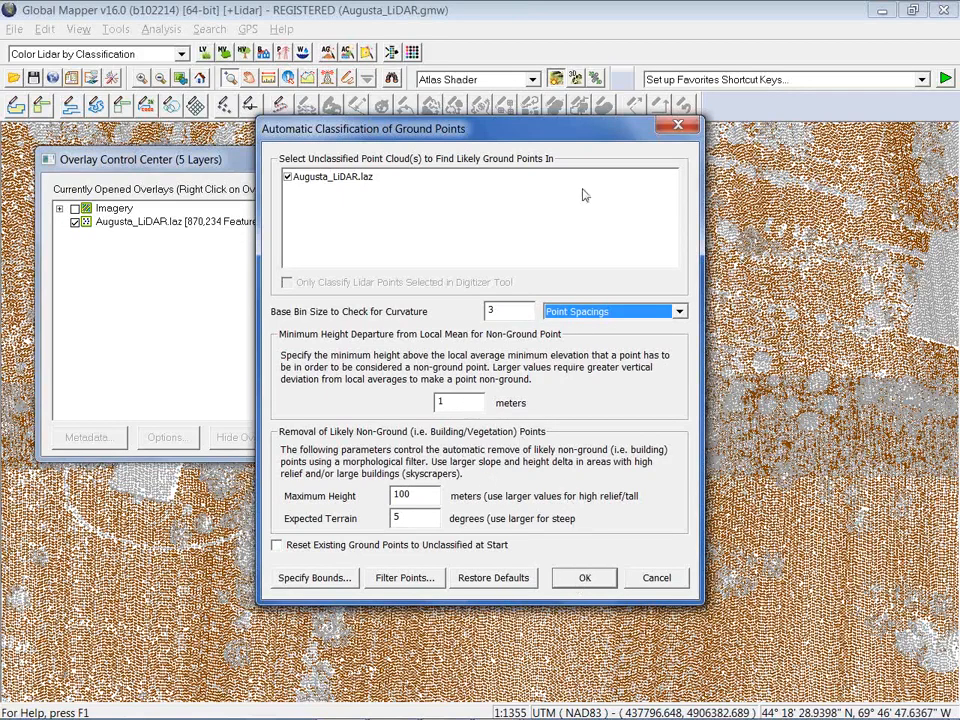
pyautogui.moveTo(440, 128); pyautogui.dragTo(210, 124)
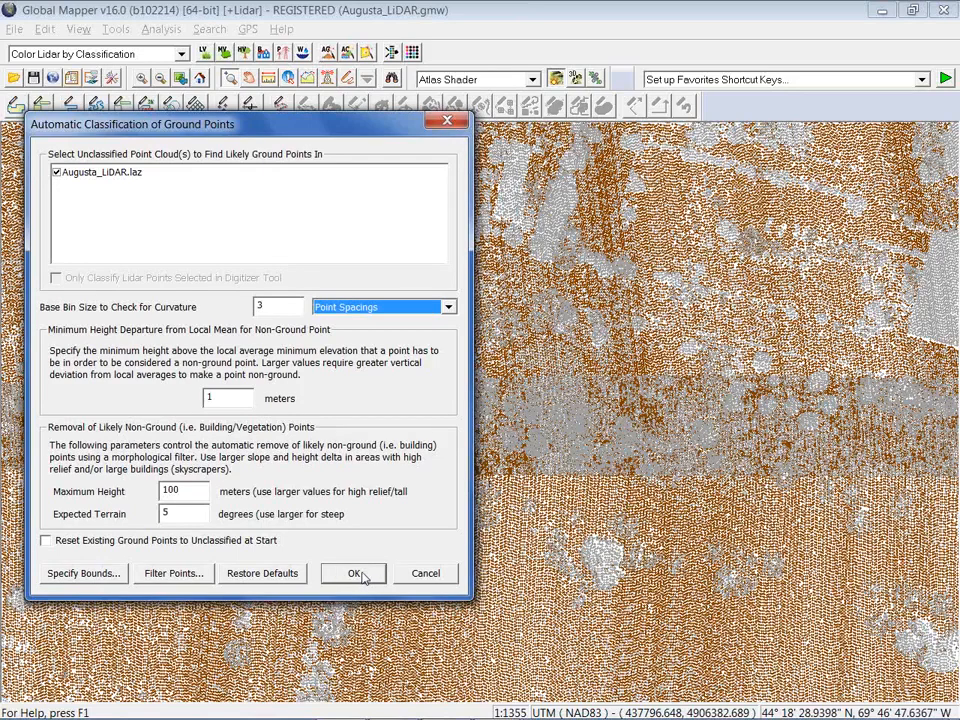
pyautogui.click(355, 573)
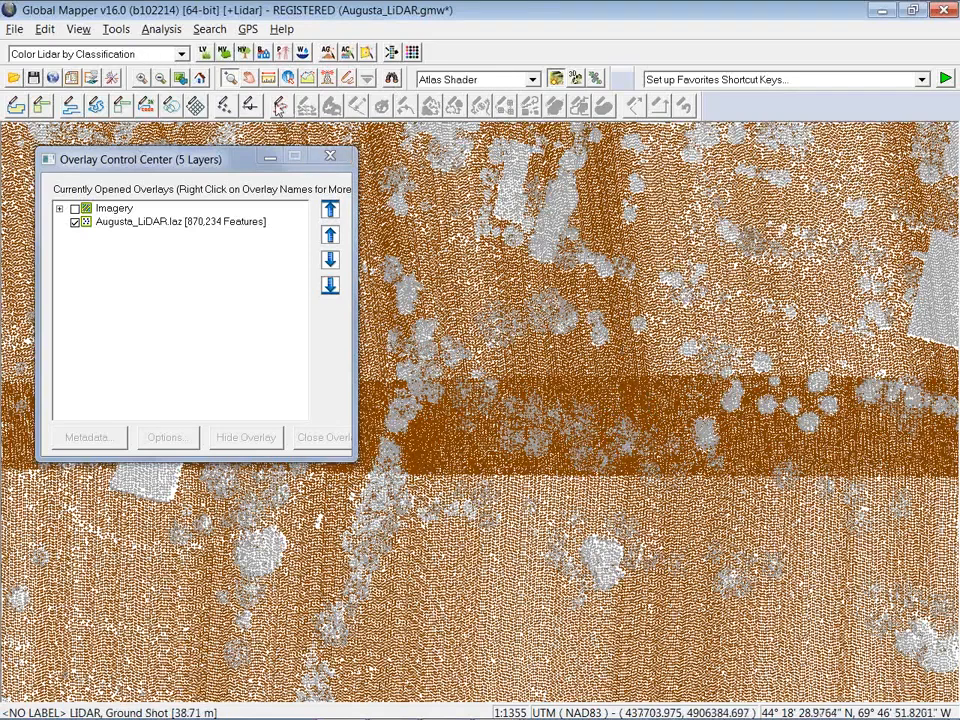
# - Inspect the reclassified ground points in the overlap strip up close, and unload all data without saving the changes
pyautogui.moveTo(597, 362); pyautogui.dragTo(719, 510)
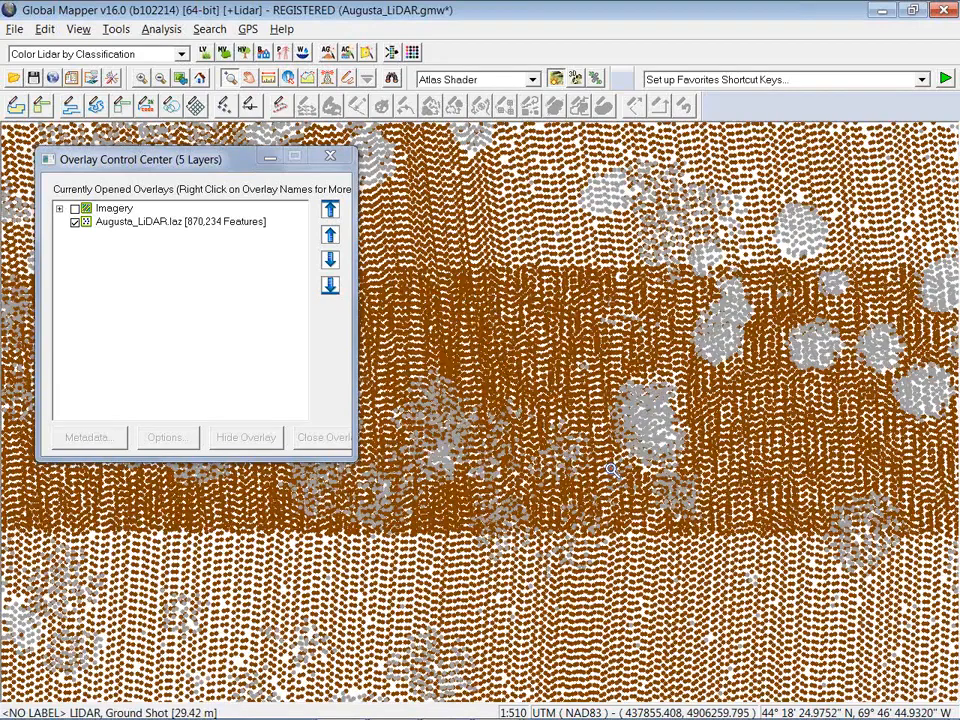
pyautogui.hotkey('ctrl', 'u')
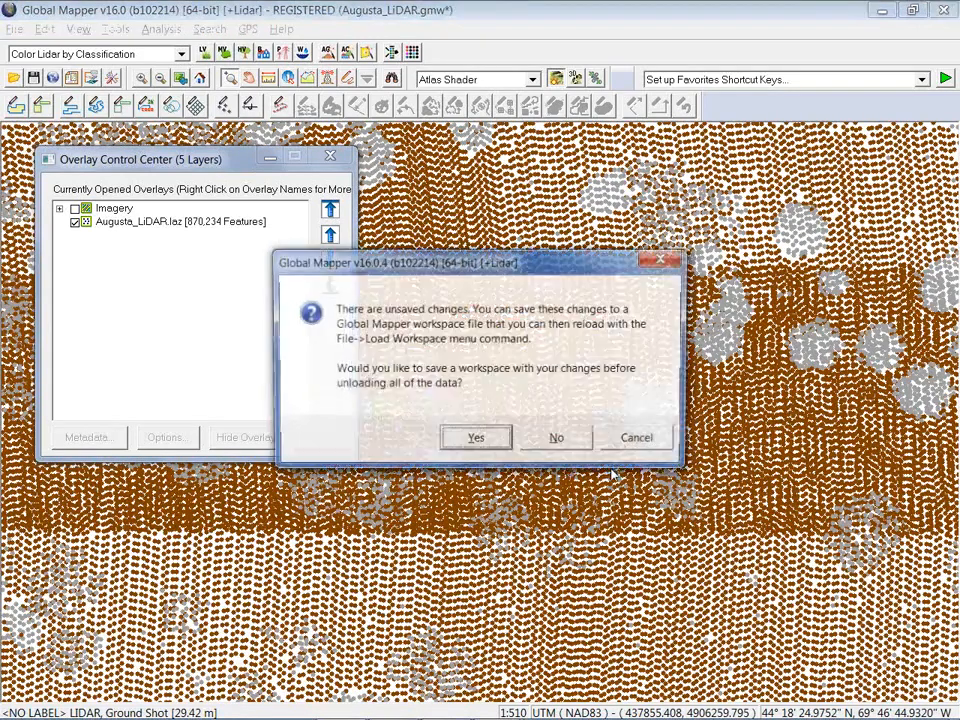
pyautogui.click(555, 380)
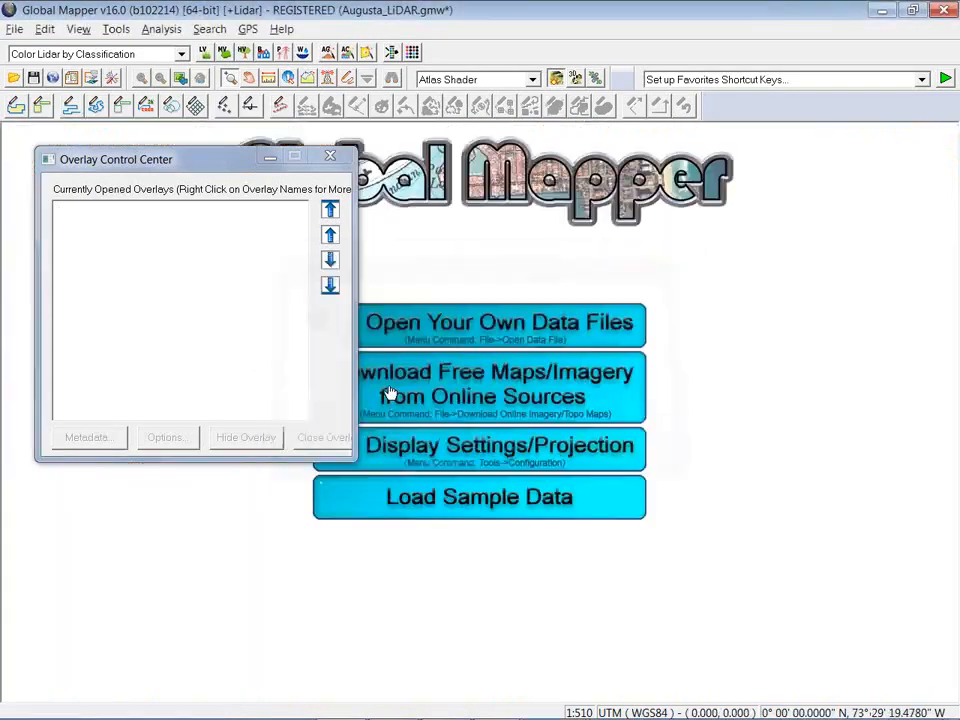
# - Open the Portland_LiDAR.gmw workspace from the Workspaces folder
pyautogui.click(14, 29)
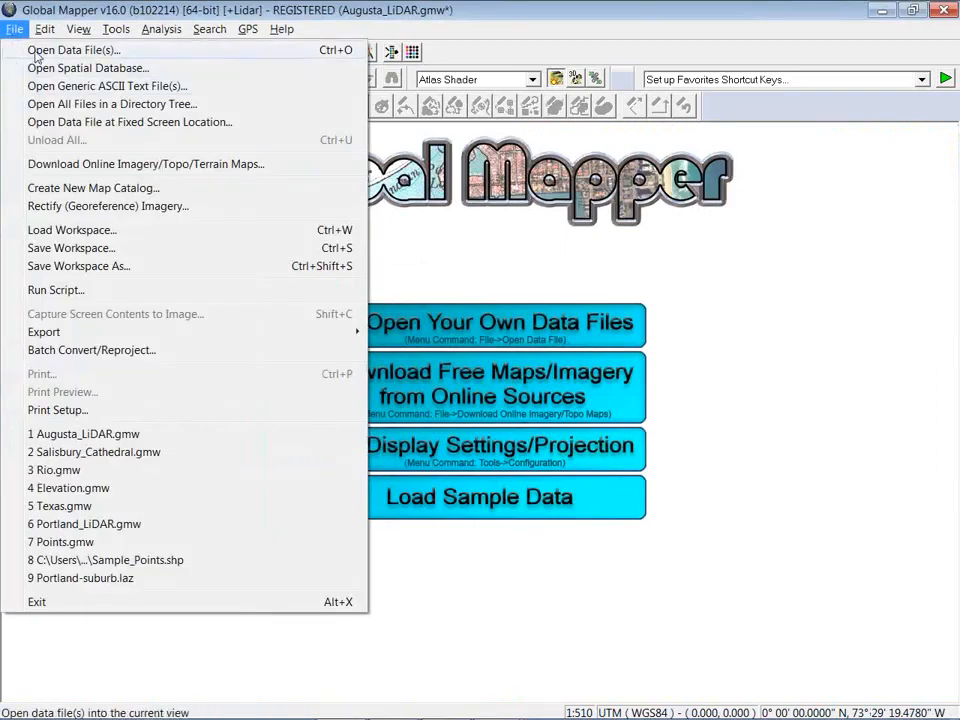
pyautogui.click(14, 49)
pyautogui.click(470, 299)
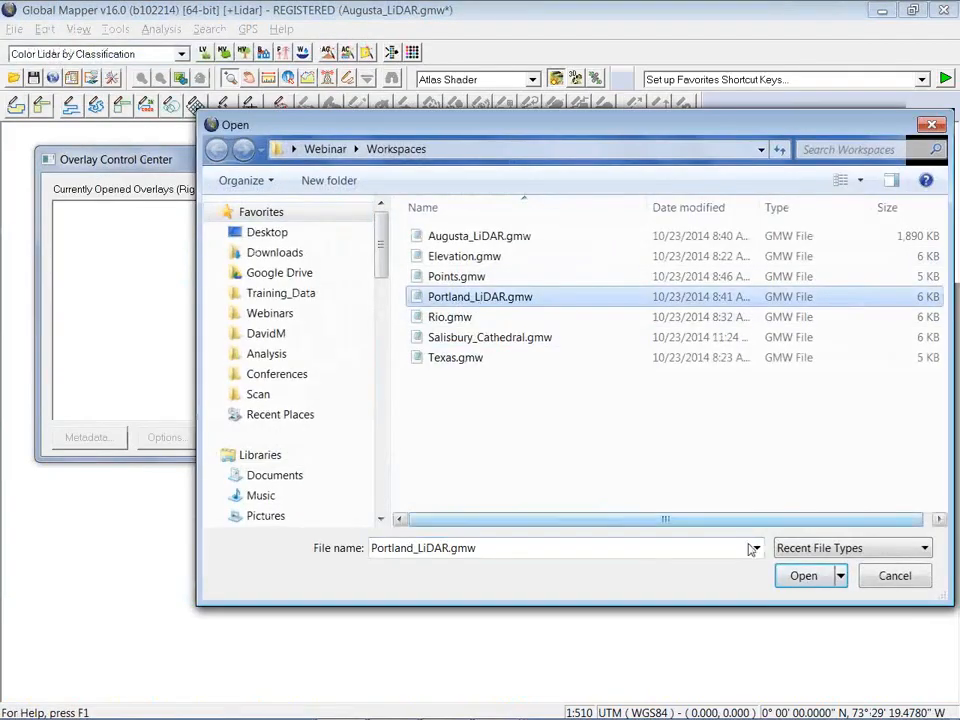
pyautogui.click(805, 577)
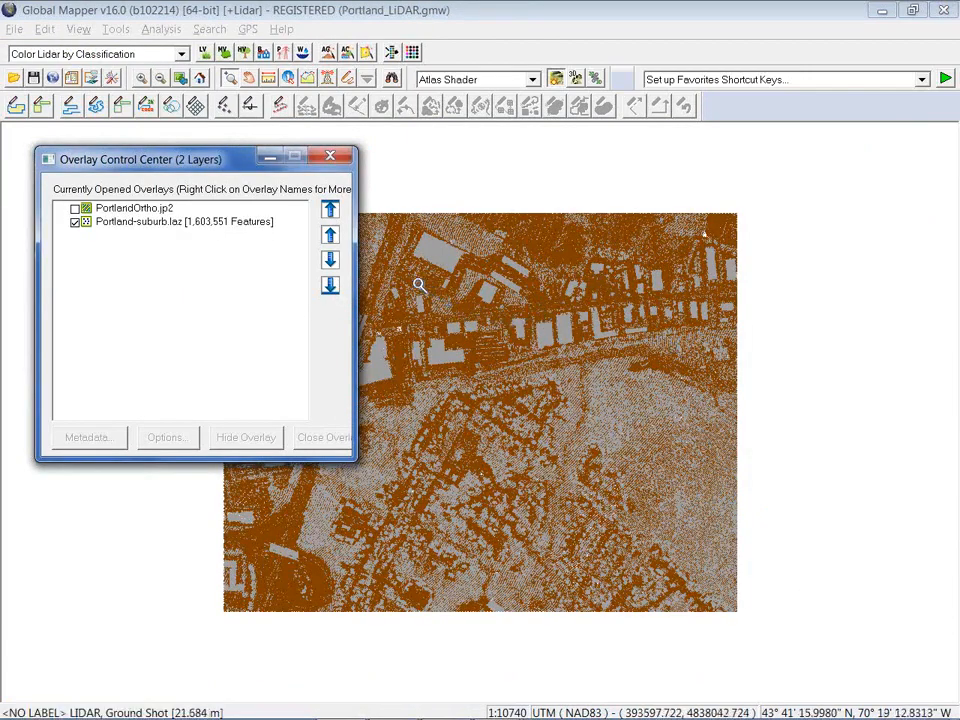
# - Automatically classify the building and vegetation points of Portland-suburb.laz with a base bin size of 1 Point Spacings and 2 m minimum height above ground
pyautogui.click(605, 436)
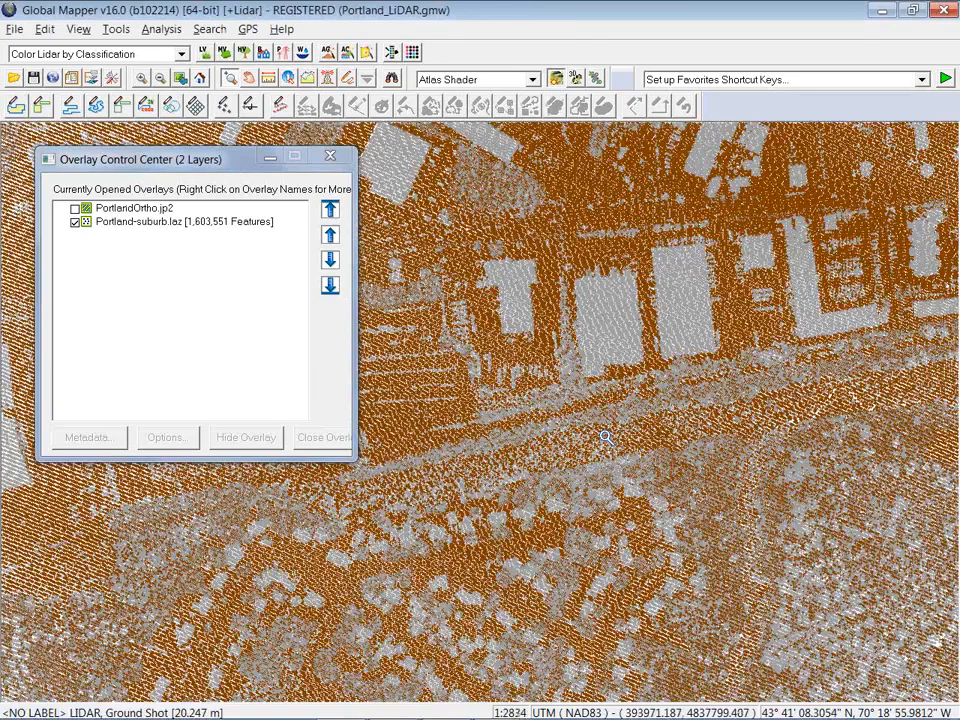
pyautogui.moveTo(221, 160); pyautogui.dragTo(173, 122)
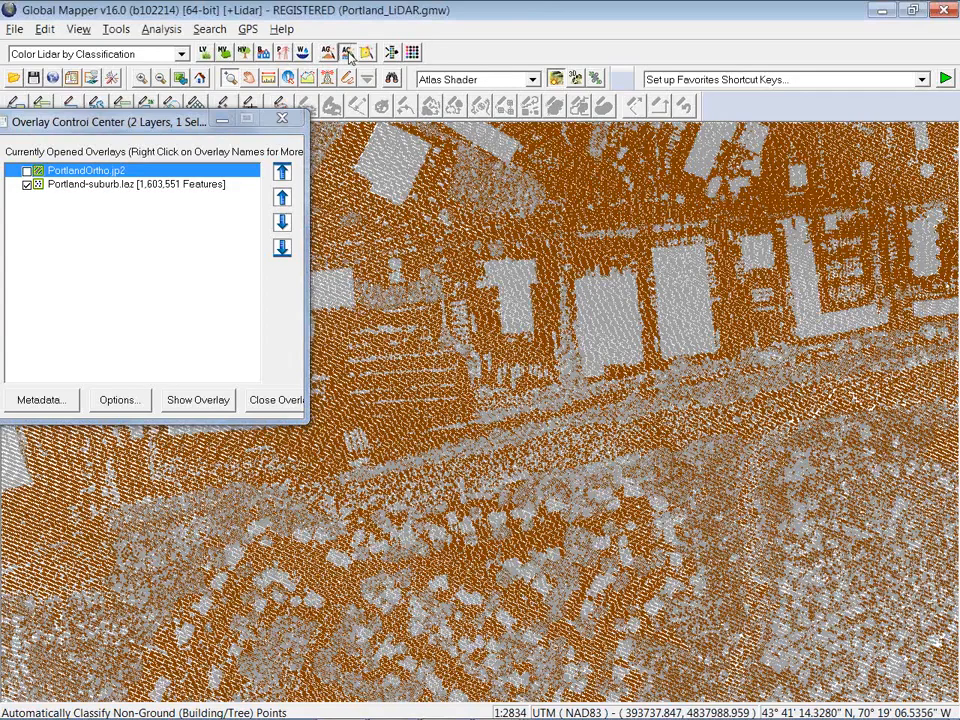
pyautogui.click(348, 54)
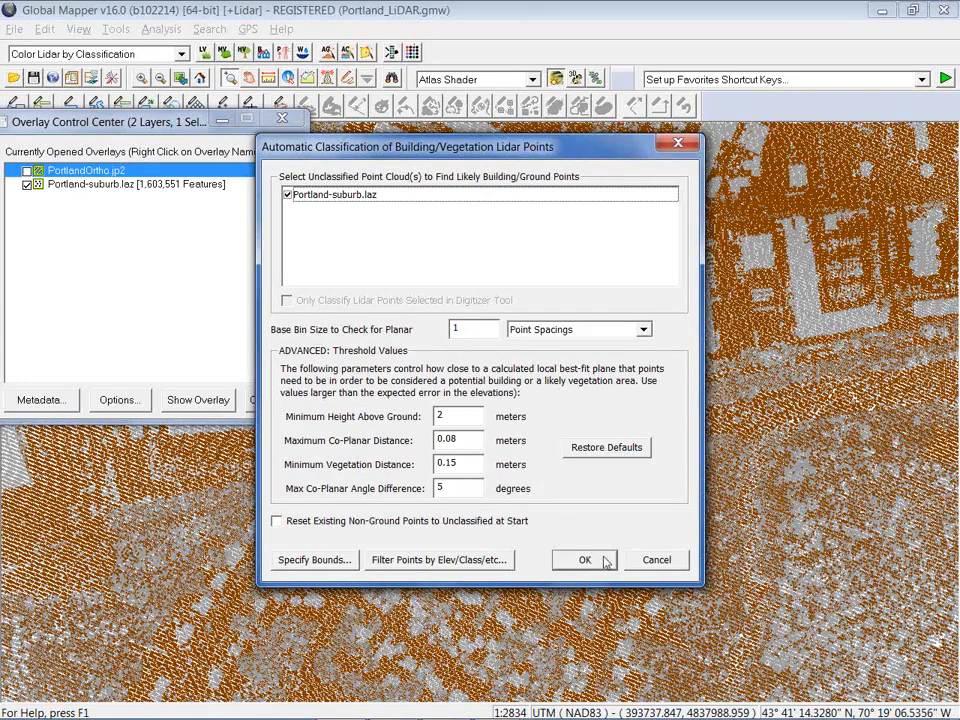
pyautogui.moveTo(396, 146)
pyautogui.mouseDown()
pyautogui.moveTo(350, 141)
pyautogui.moveTo(411, 158)
pyautogui.mouseUp()
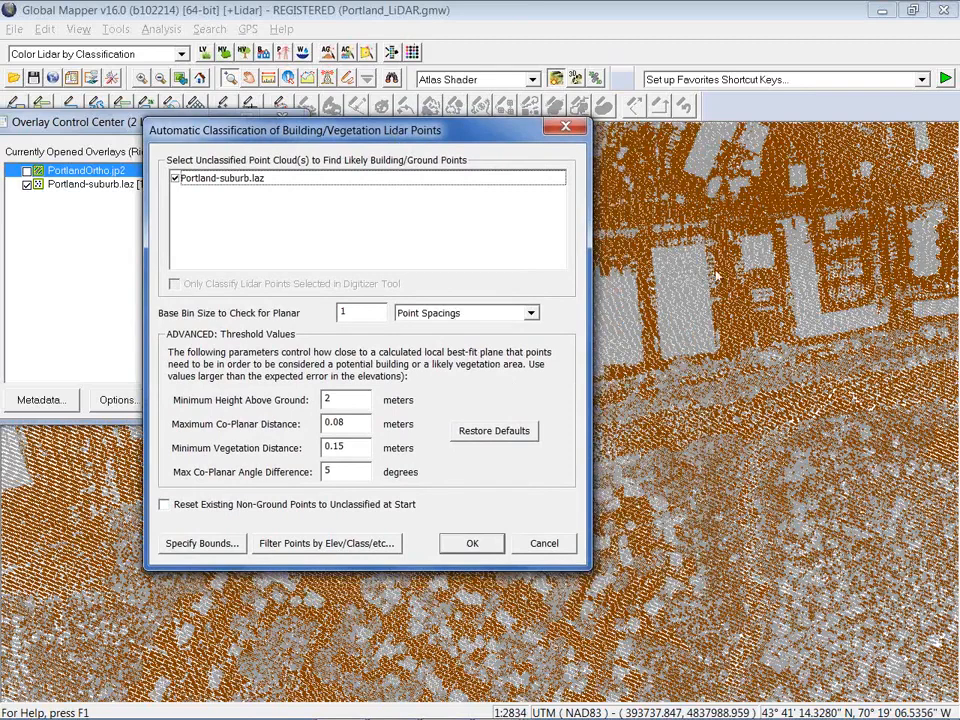
pyautogui.click(472, 543)
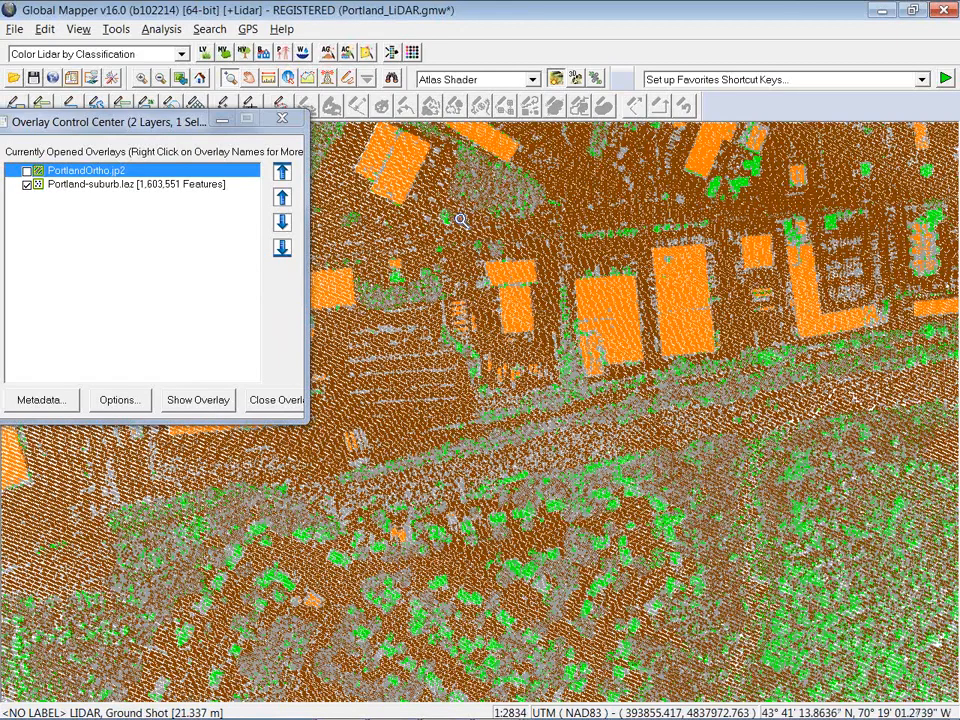
# - Look over the classified buildings and set the Path Profile tool's point corridor width to 30 meters
pyautogui.moveTo(459, 306); pyautogui.dragTo(611, 473, button='middle')
pyautogui.moveTo(496, 381); pyautogui.dragTo(634, 432, button='middle')
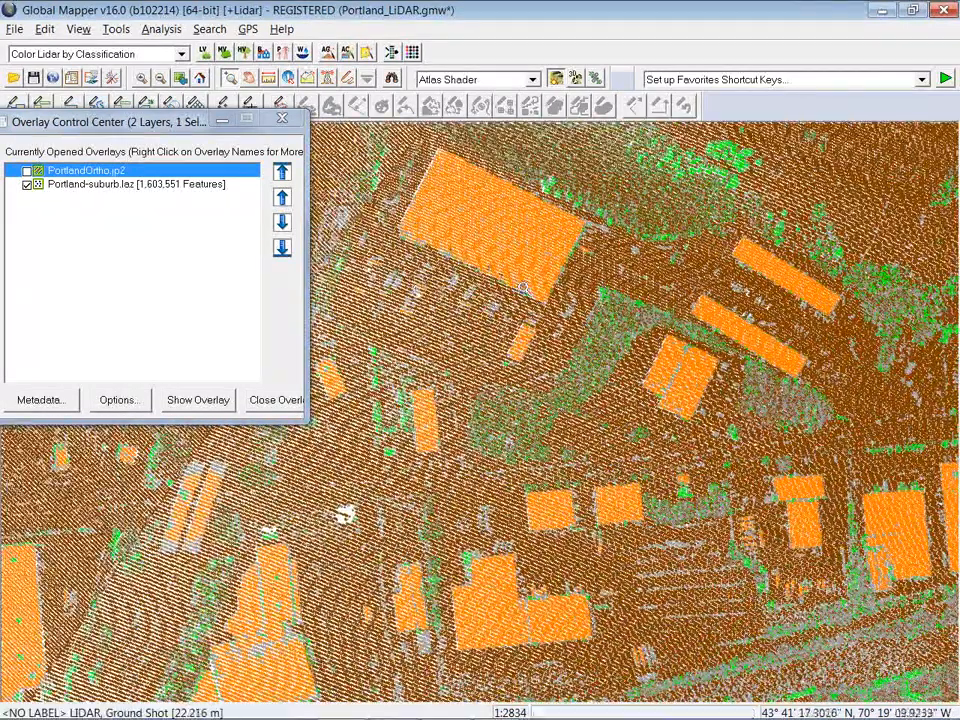
pyautogui.moveTo(465, 566); pyautogui.dragTo(610, 465, button='middle')
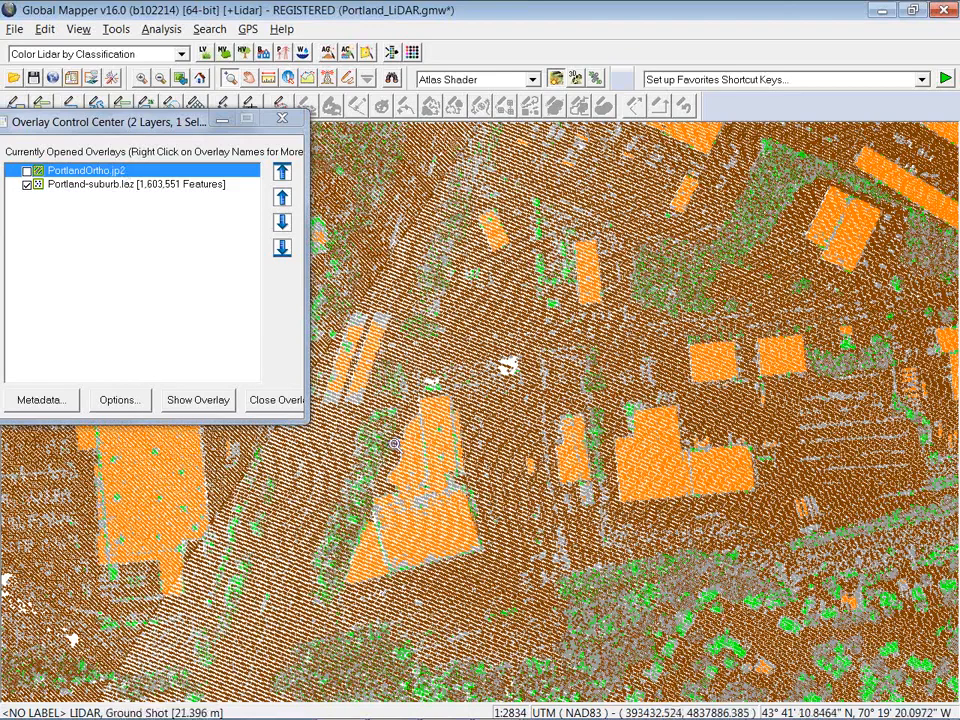
pyautogui.moveTo(437, 531); pyautogui.dragTo(478, 482, button='middle')
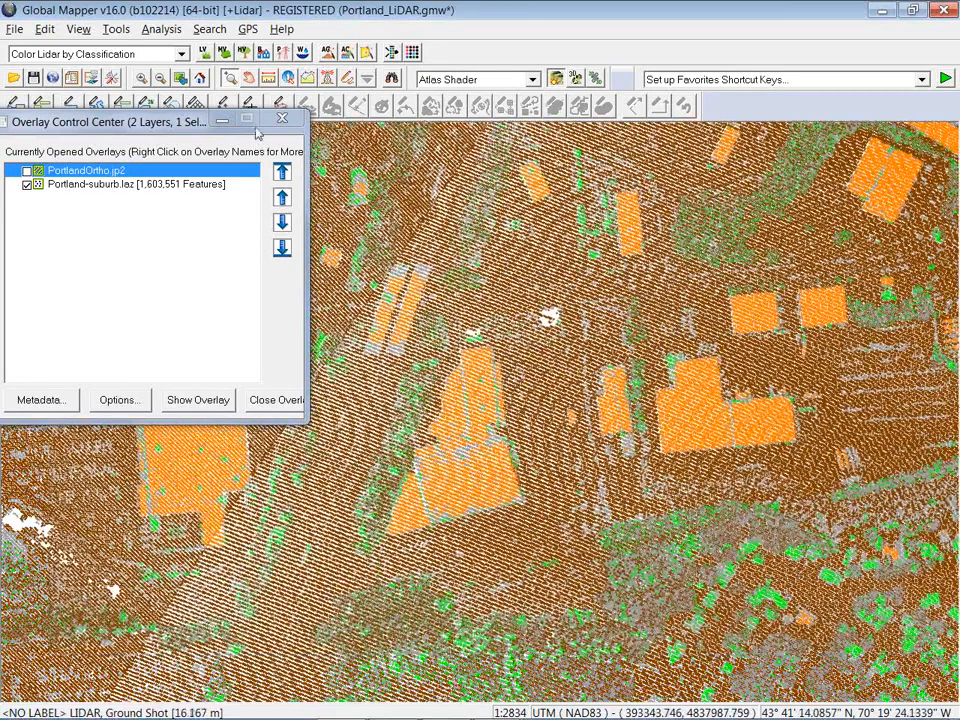
pyautogui.moveTo(191, 124); pyautogui.dragTo(182, 159)
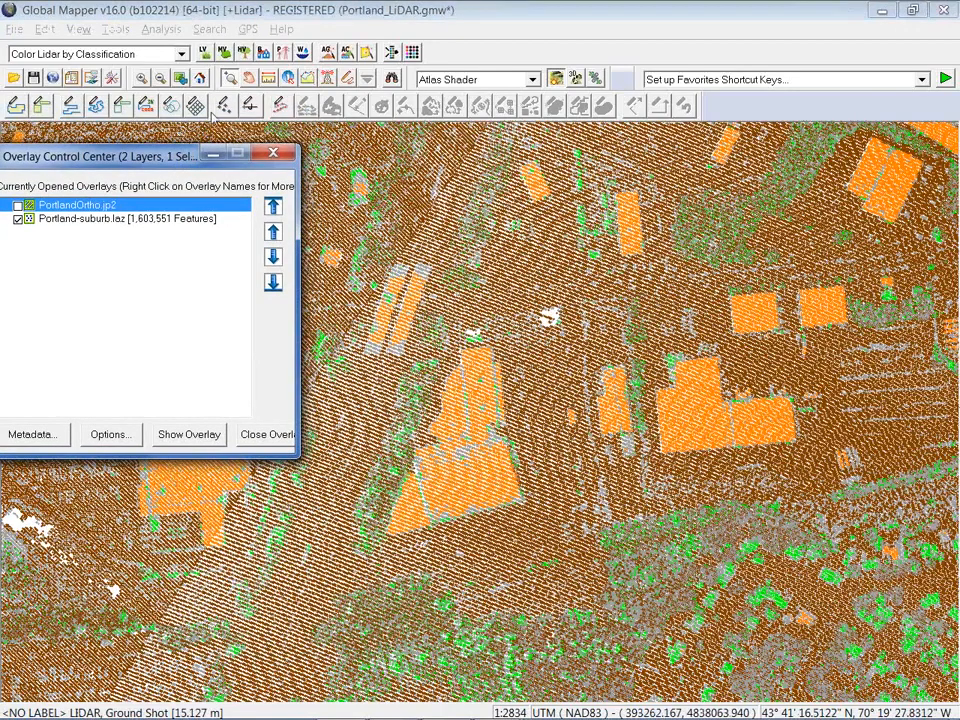
pyautogui.click(310, 80)
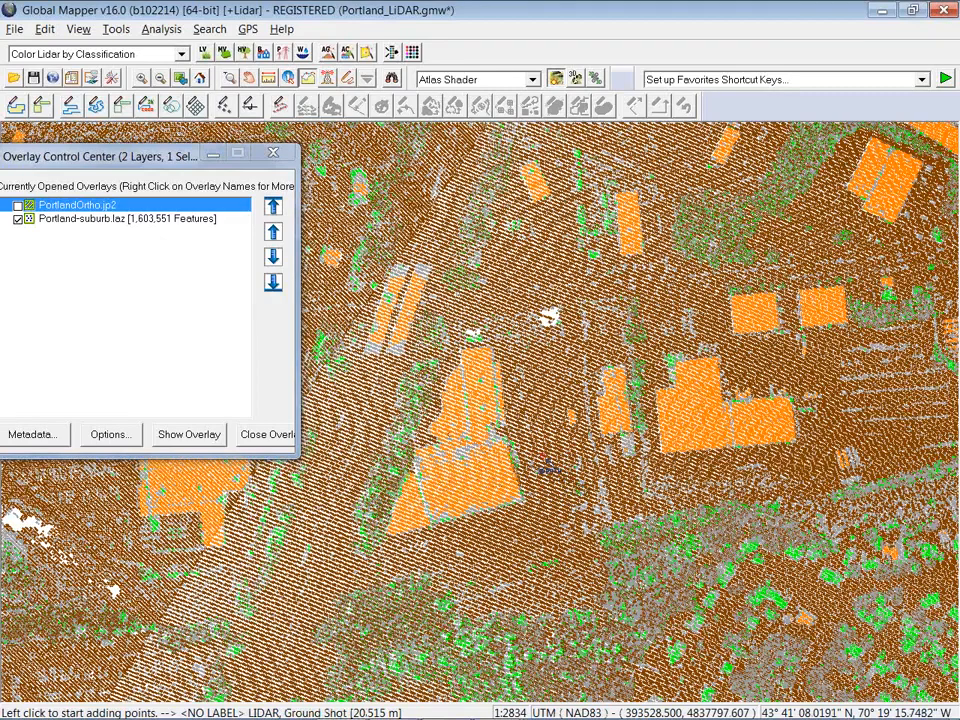
pyautogui.rightClick(546, 466)
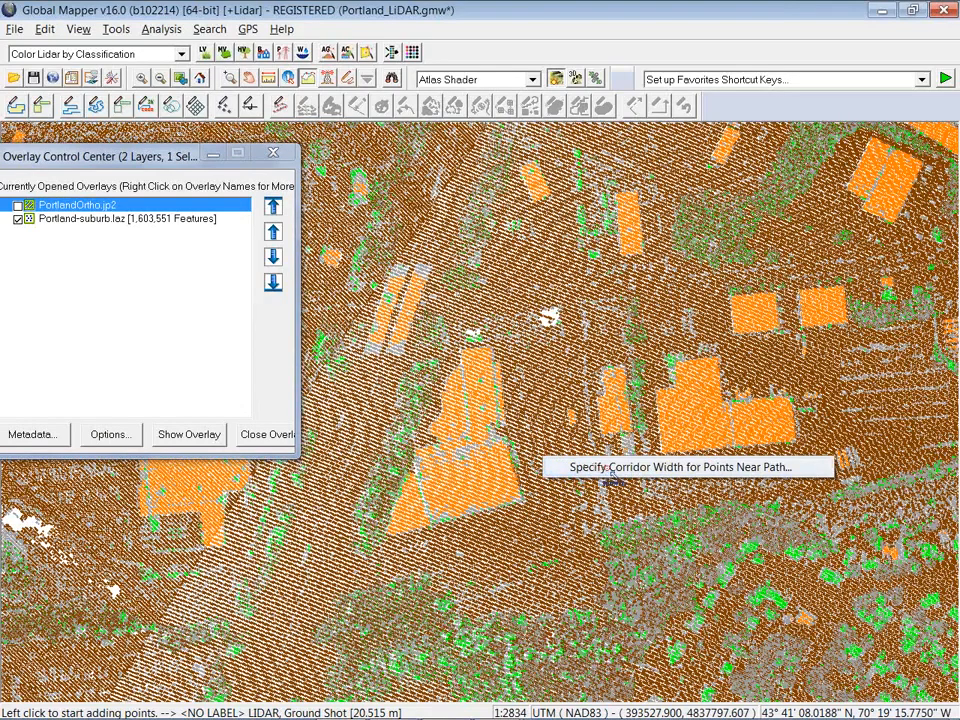
pyautogui.click(607, 469)
pyautogui.click(372, 385)
pyautogui.moveTo(372, 385); pyautogui.dragTo(349, 390)
pyautogui.write('30')
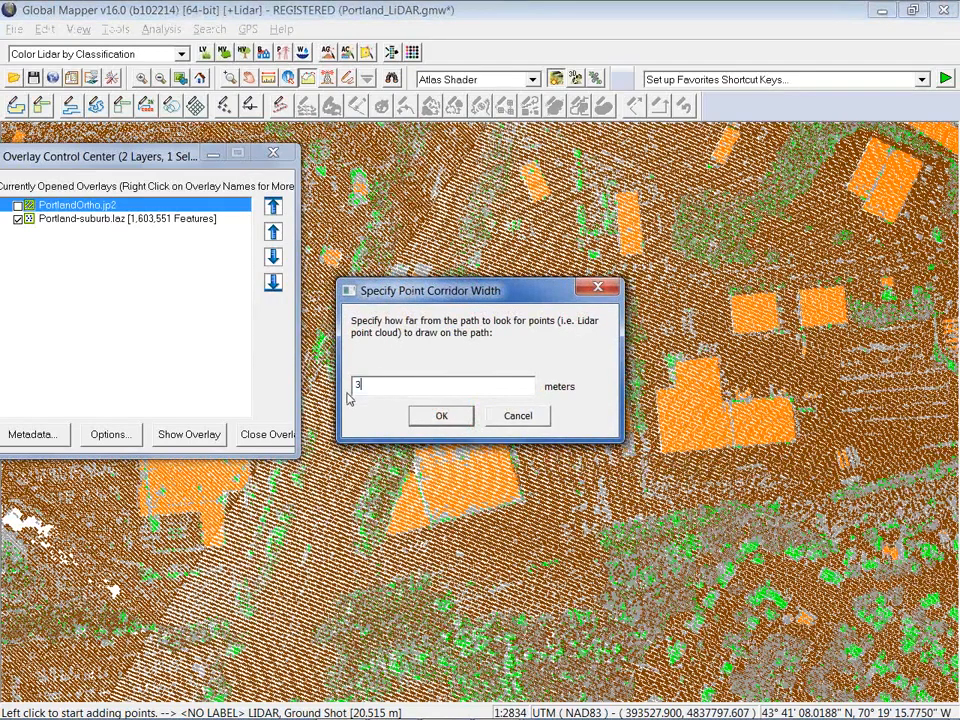
pyautogui.click(436, 417)
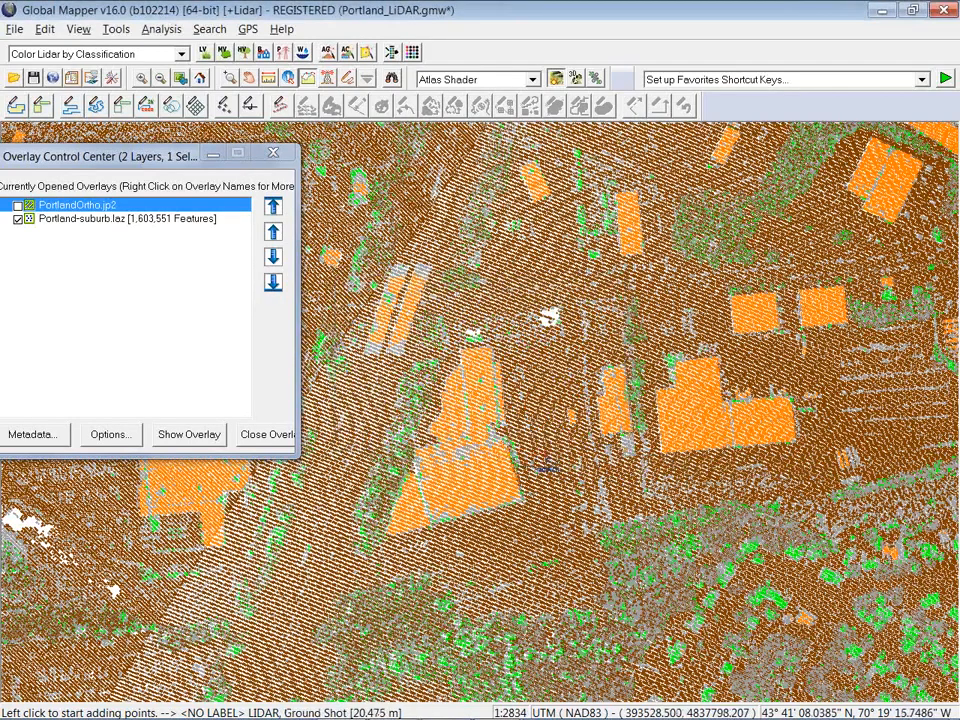
# - Draw a path profile about 134 m long across the large wedge-shaped building and reclassify its upper wall and roof points as Building
pyautogui.click(544, 457)
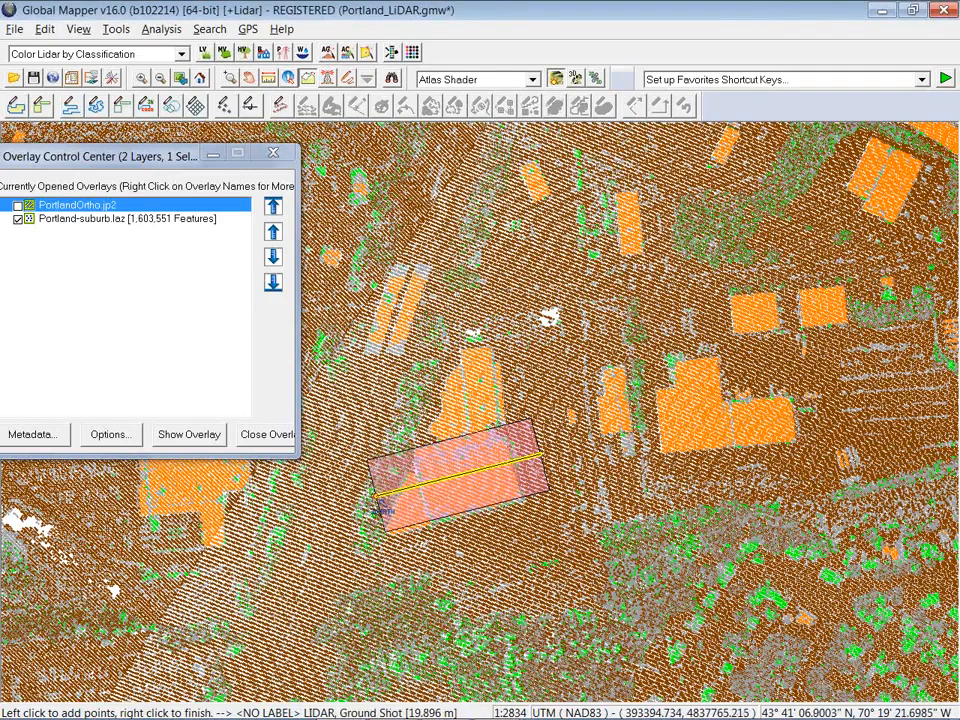
pyautogui.rightClick(373, 504)
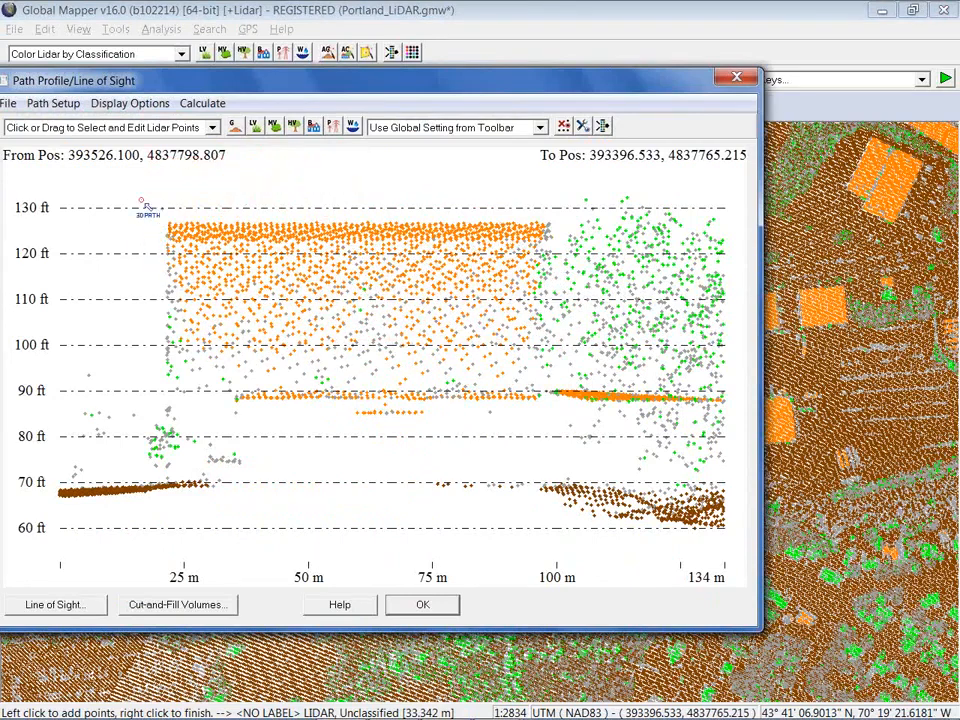
pyautogui.moveTo(143, 204); pyautogui.dragTo(552, 396)
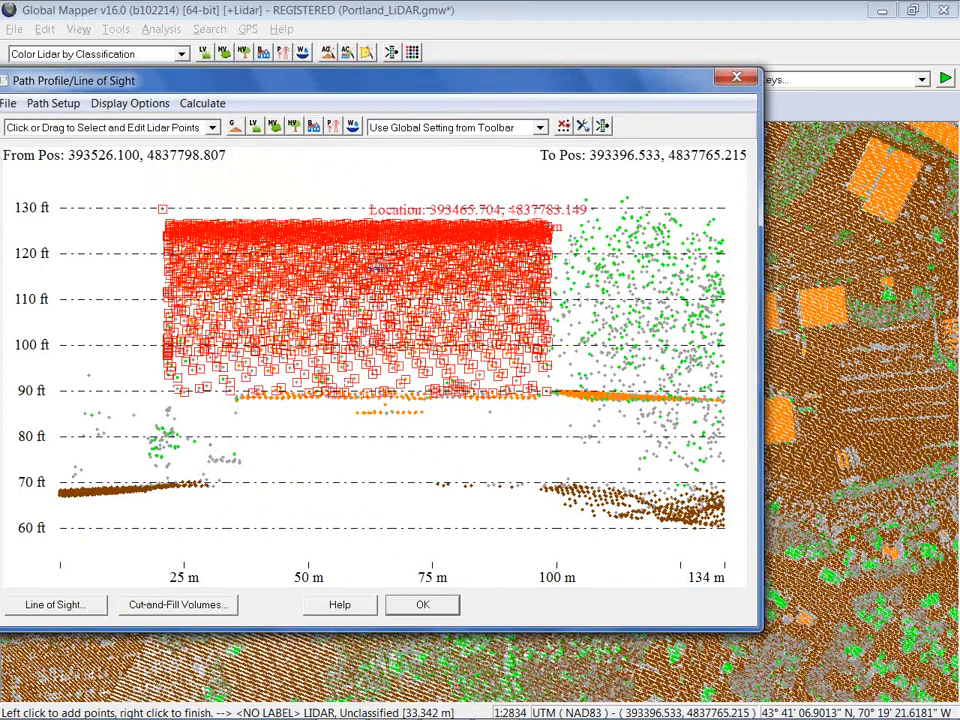
pyautogui.click(313, 127)
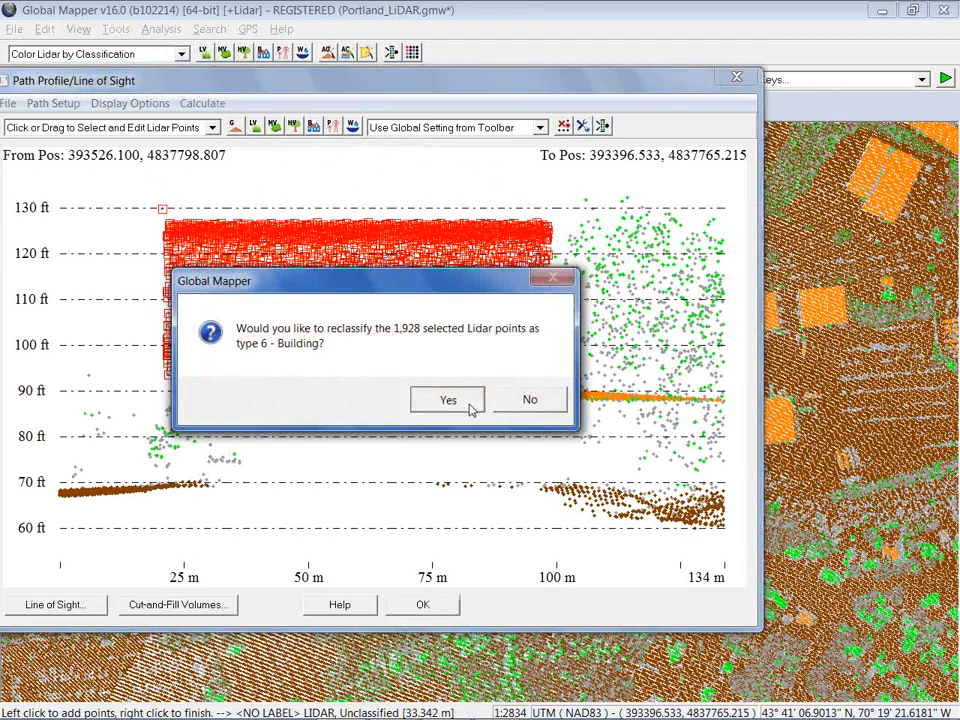
pyautogui.click(468, 402)
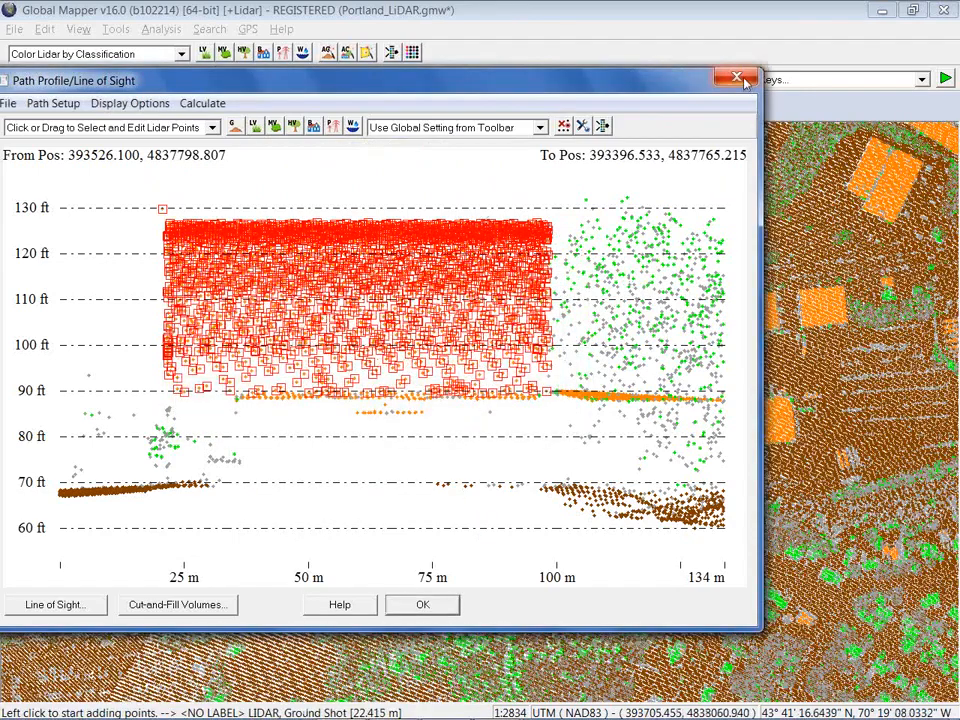
pyautogui.click(739, 79)
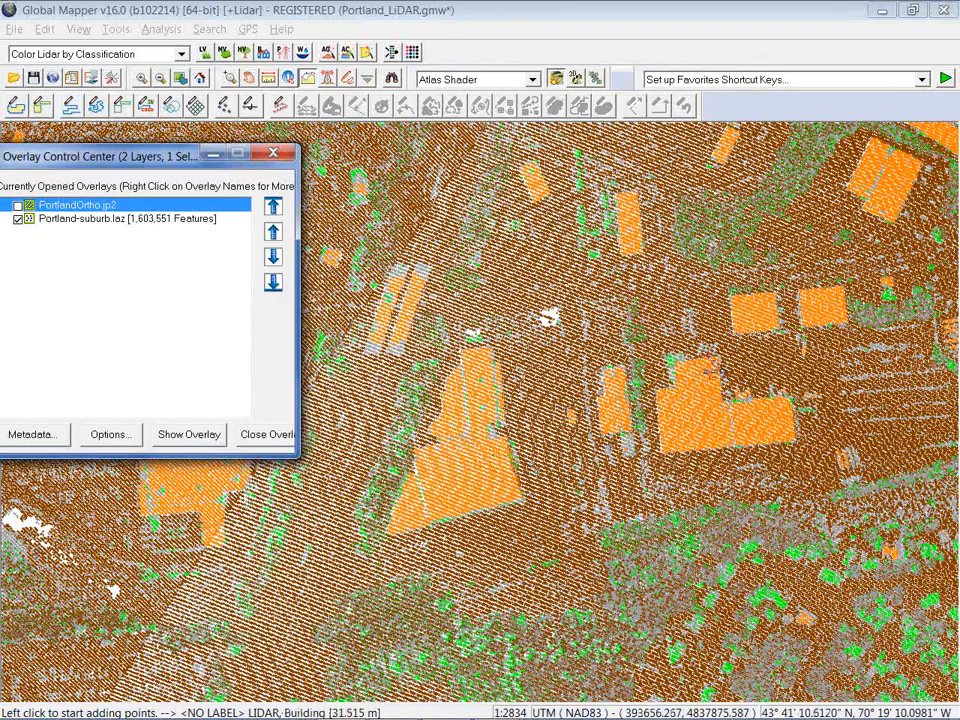
pyautogui.rightClick(669, 393)
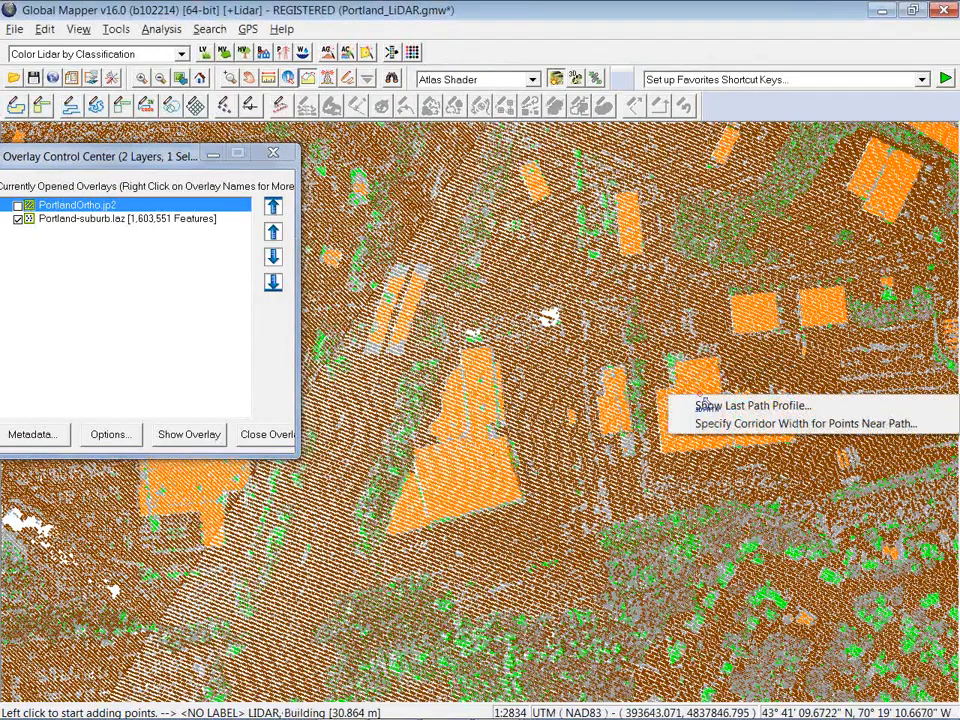
pyautogui.click(706, 405)
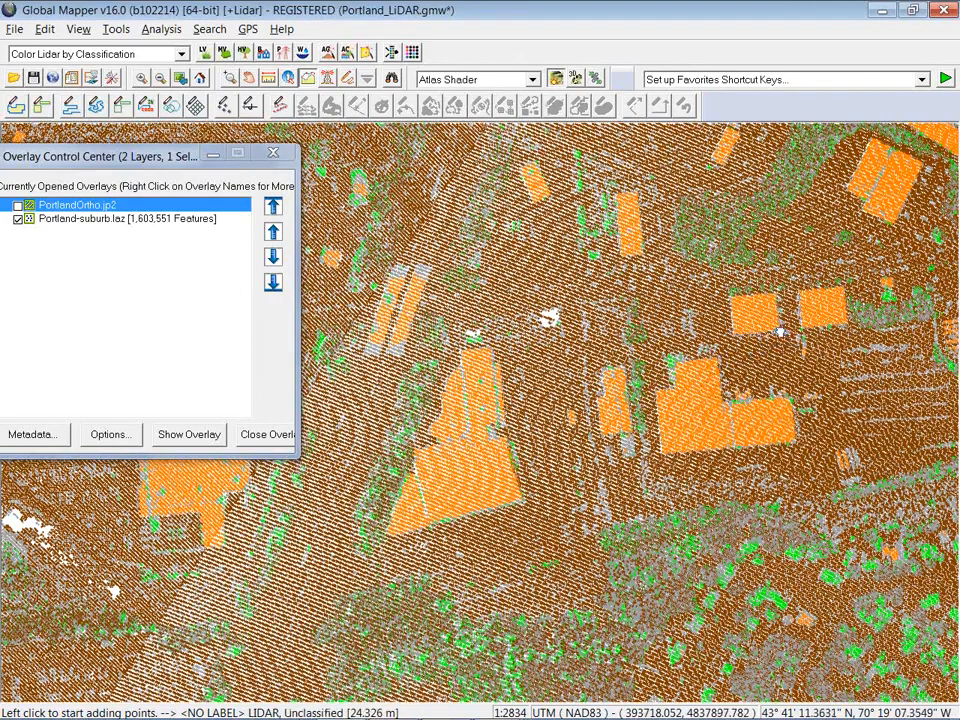
pyautogui.moveTo(785, 333); pyautogui.dragTo(512, 376, button='middle')
pyautogui.rightClick(521, 373)
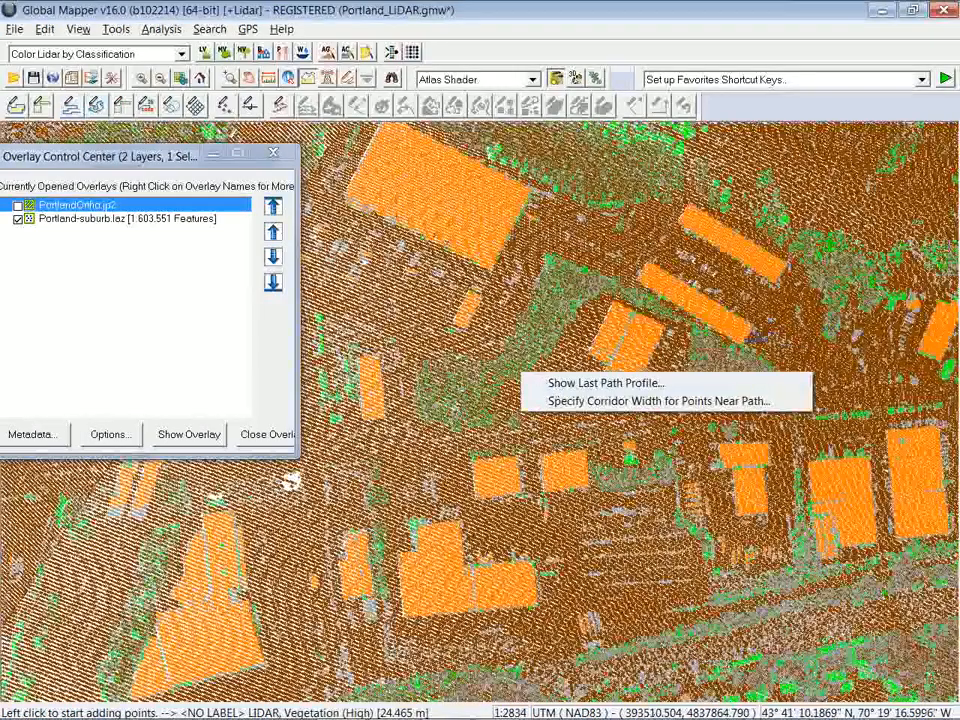
pyautogui.click(754, 337)
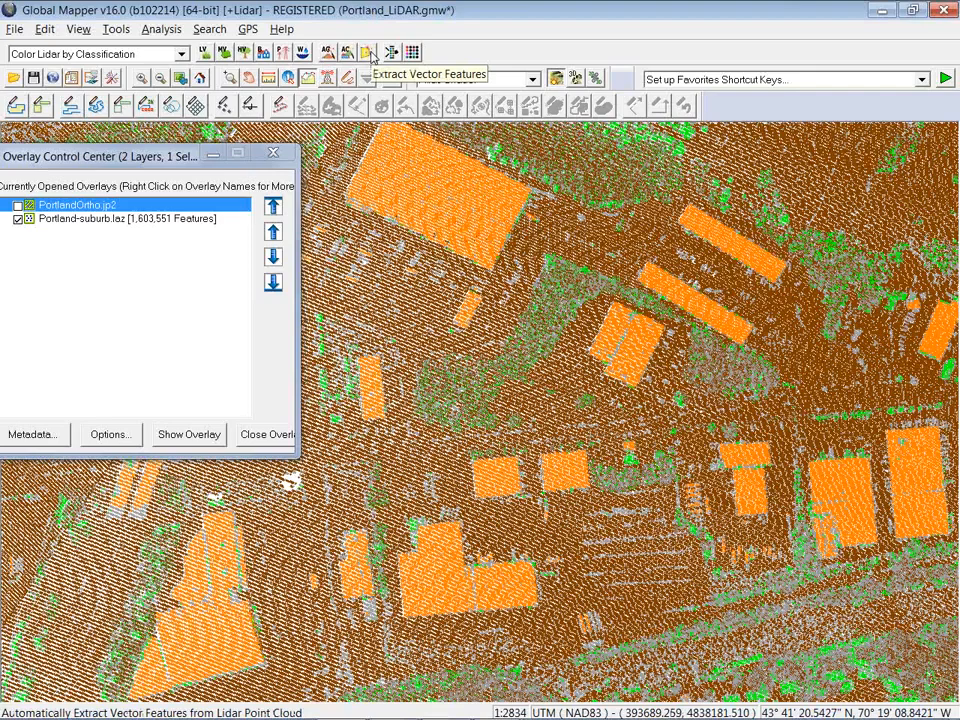
# - Extract 3D building outlines and tree points from Portland-suburb.laz at a resolution of 1 Point Spacings, and hide the point cloud layer
pyautogui.click(368, 53)
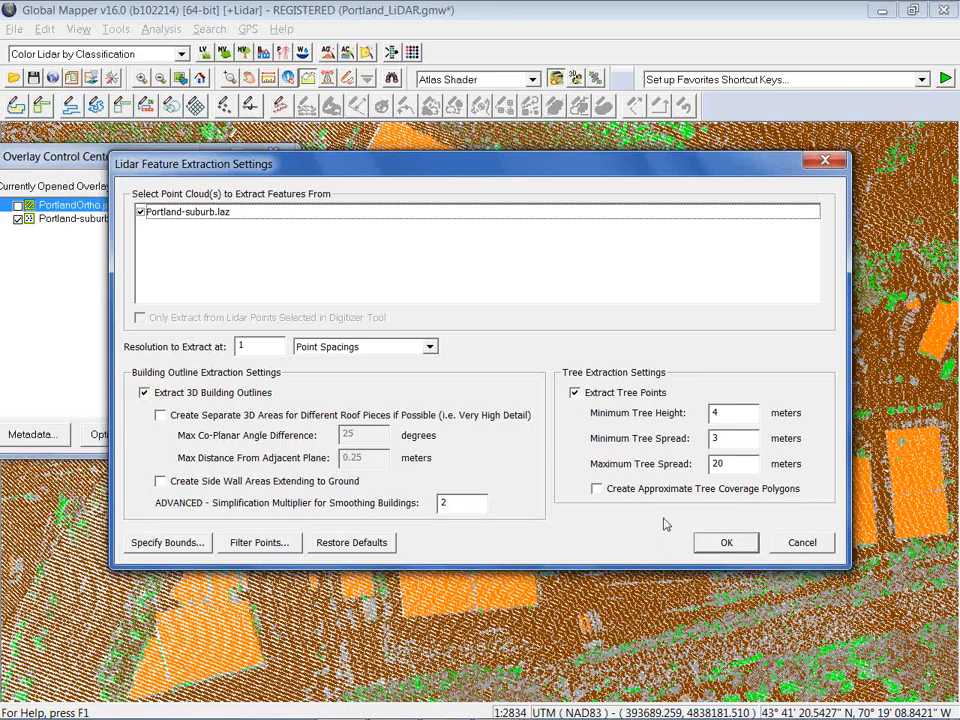
pyautogui.click(725, 543)
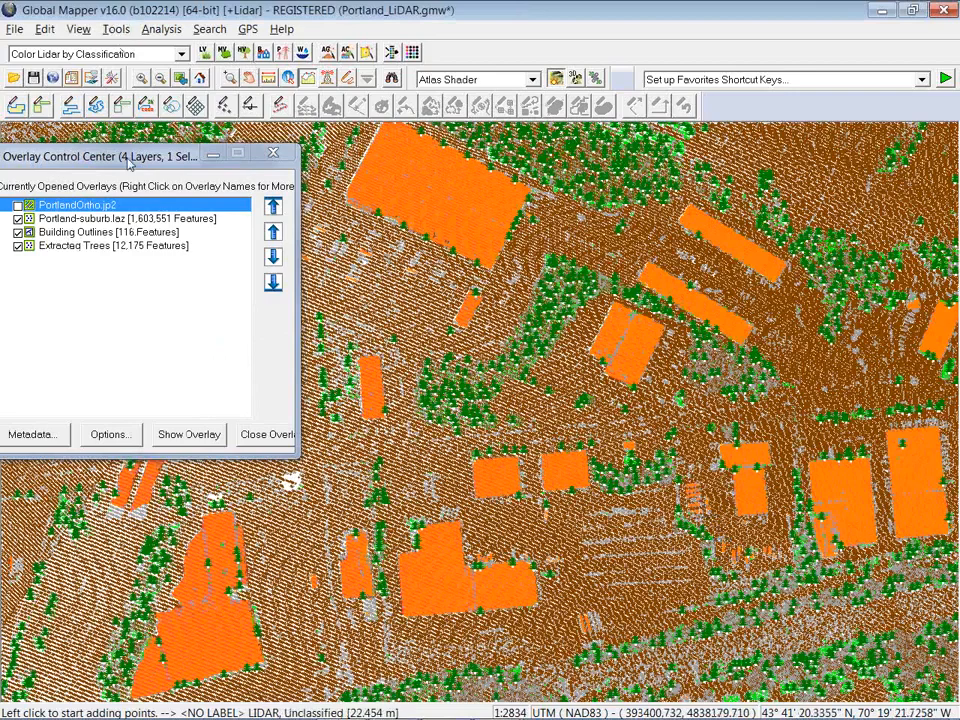
pyautogui.click(17, 219)
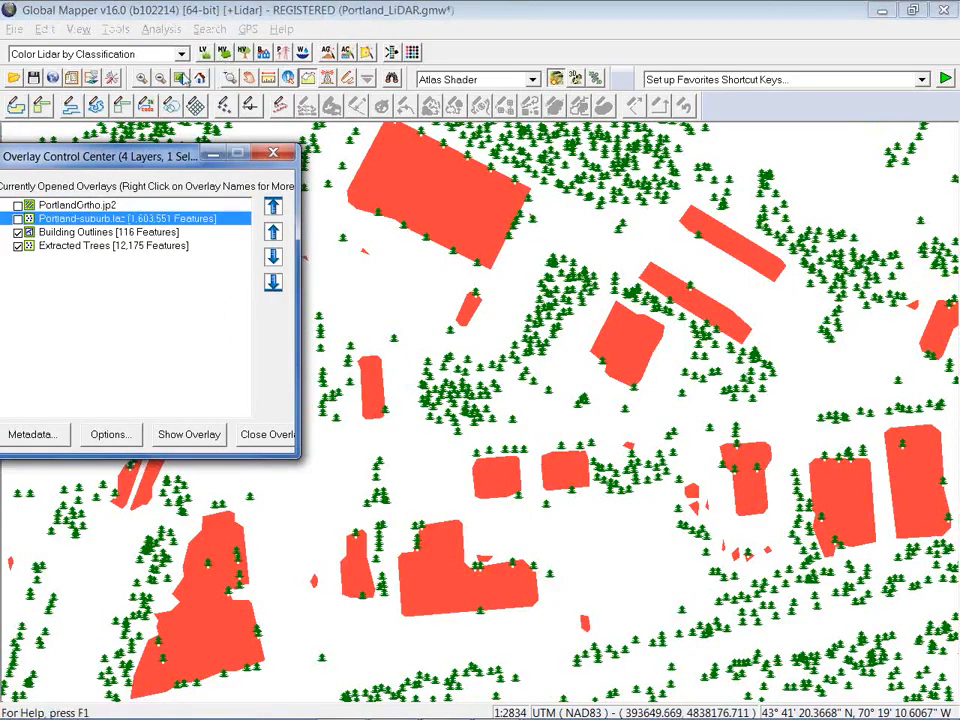
# - Examine the height and spread attributes of one extracted tree in the Feature Information
pyautogui.click(287, 80)
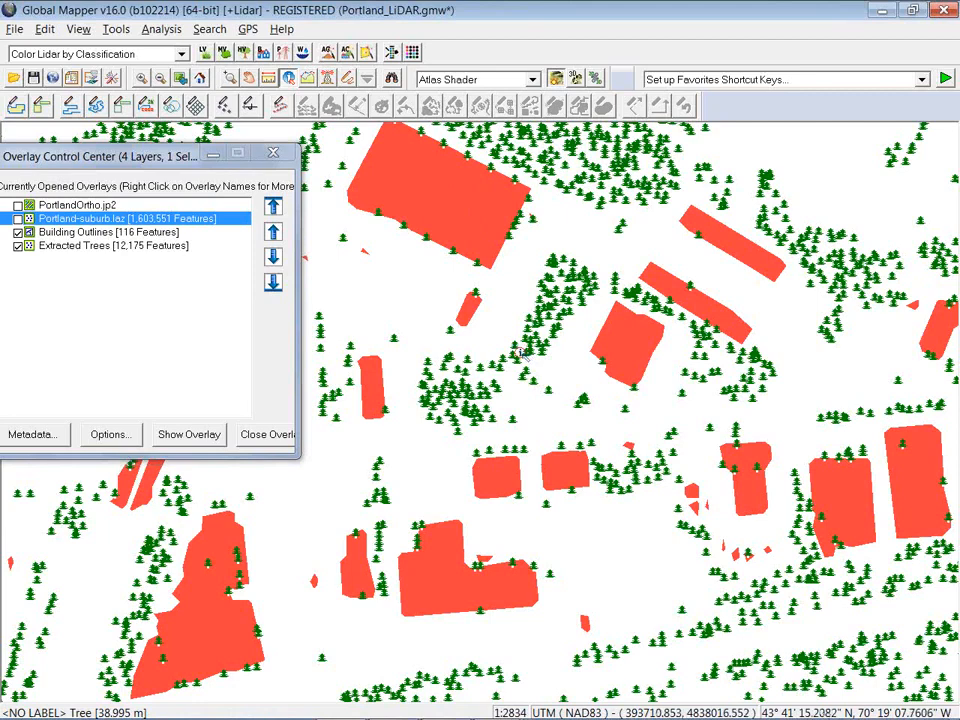
pyautogui.click(524, 350)
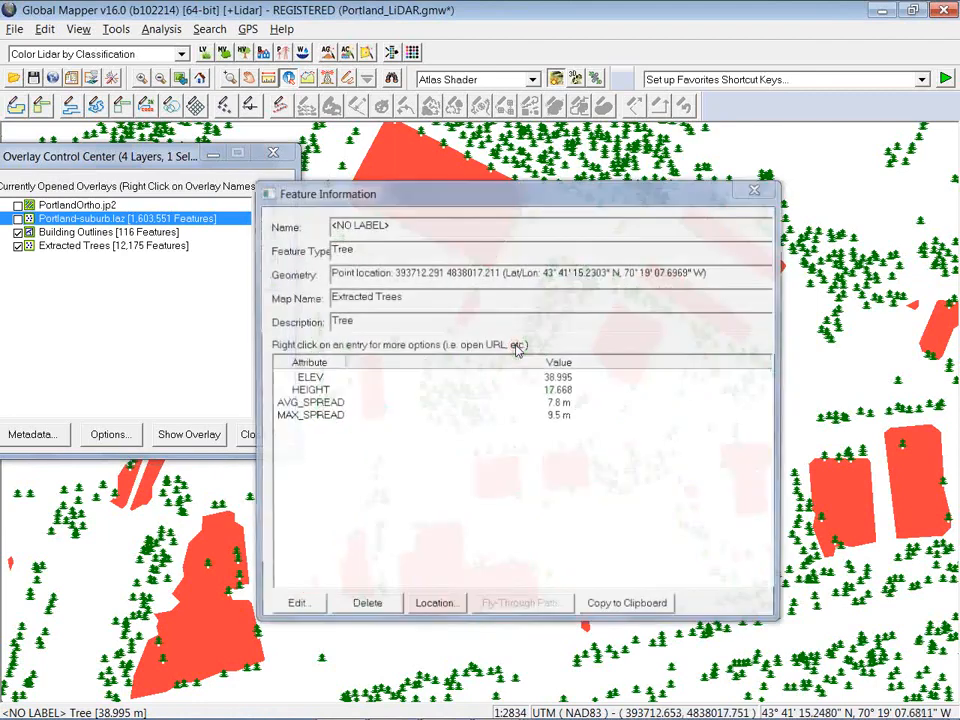
pyautogui.moveTo(525, 200); pyautogui.dragTo(536, 164)
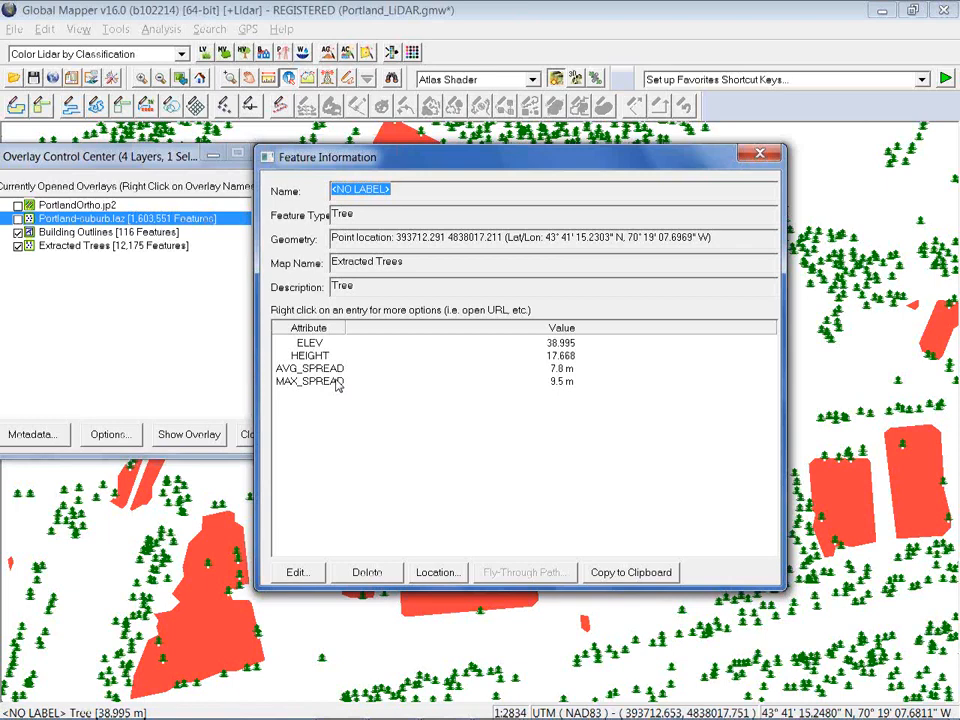
pyautogui.click(760, 155)
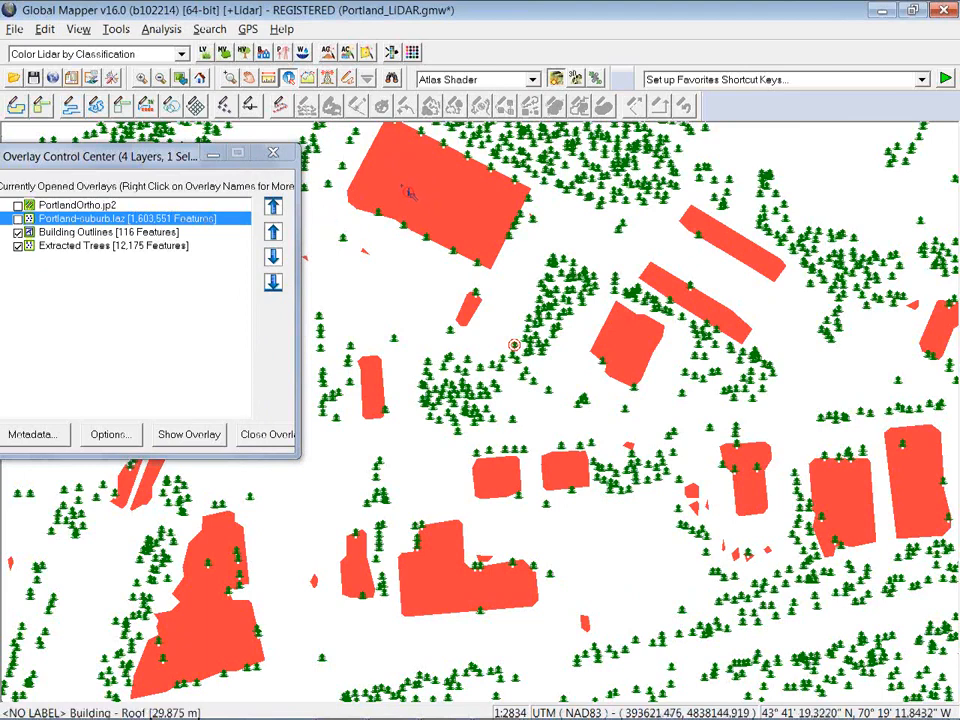
# - Hide the Extracted Trees layer and show the building outlines in the 3D View
pyautogui.click(17, 245)
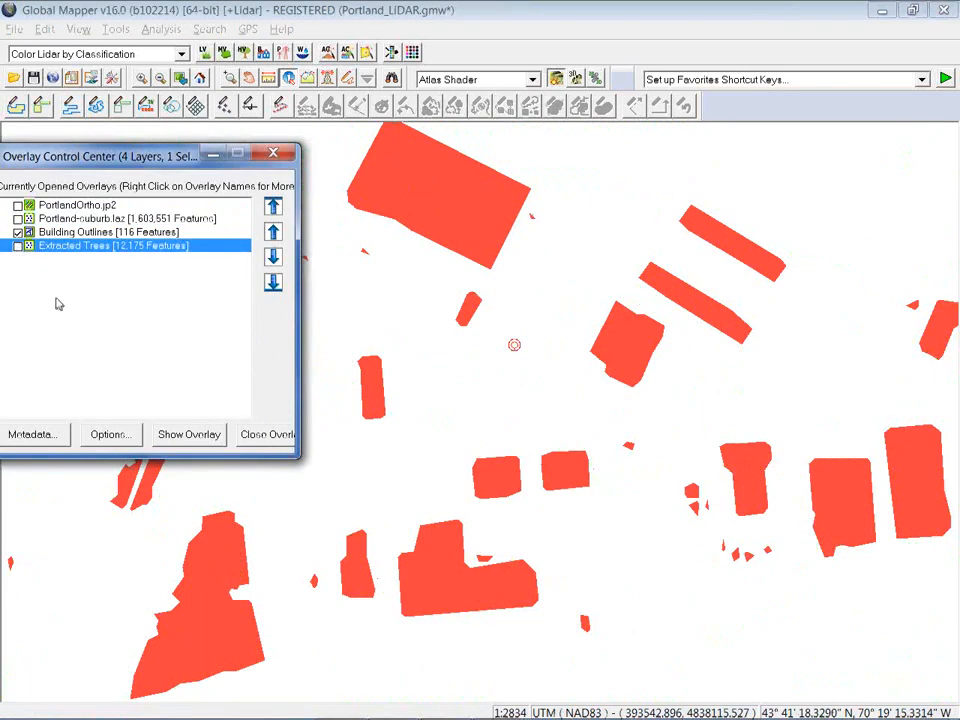
pyautogui.click(575, 80)
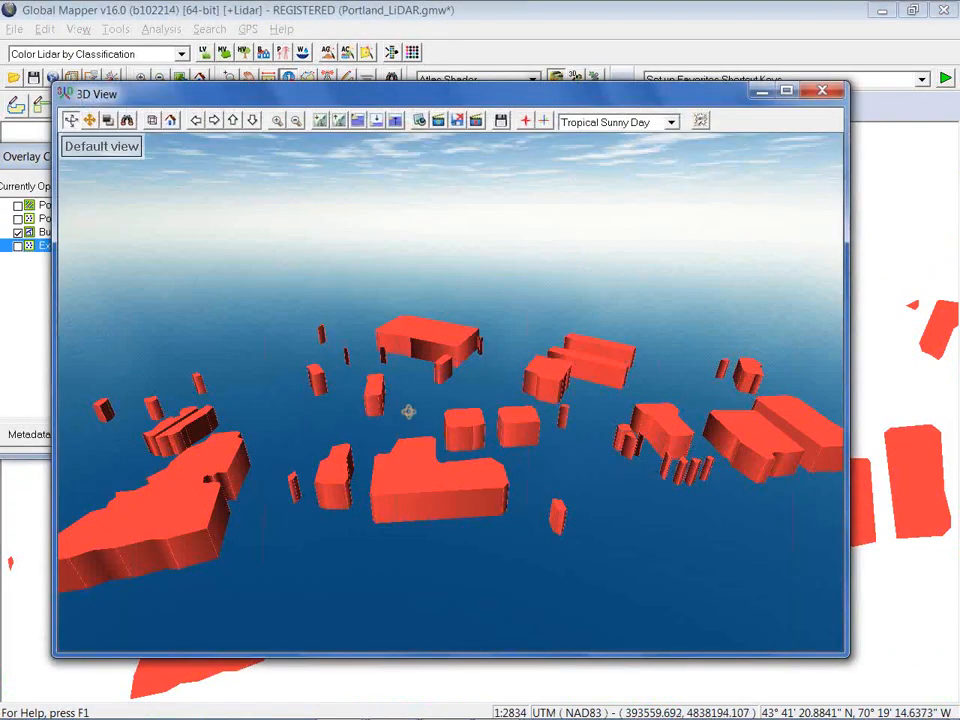
# - Examine the extruded building outlines from several angles in the 3D View and close it
pyautogui.moveTo(417, 412); pyautogui.dragTo(514, 428)
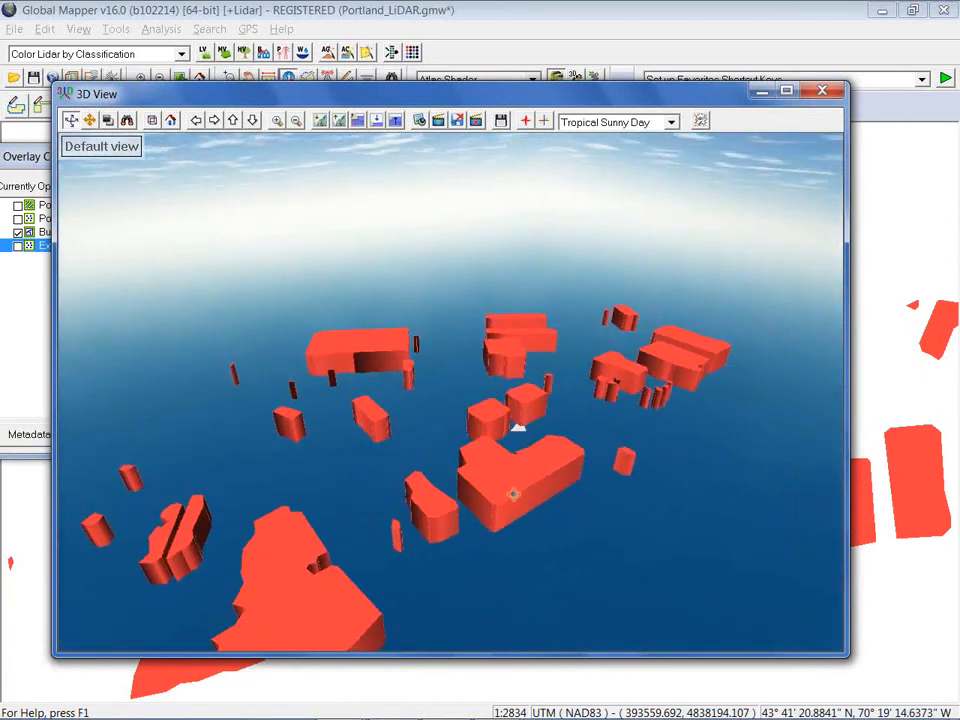
pyautogui.moveTo(506, 496); pyautogui.dragTo(461, 495)
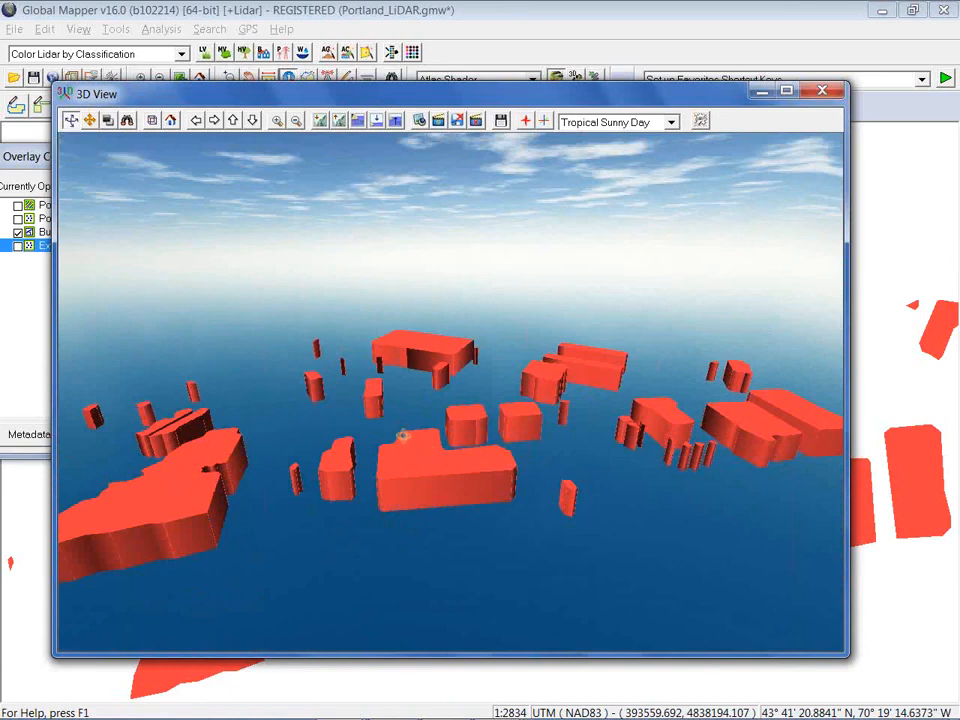
pyautogui.moveTo(402, 436); pyautogui.dragTo(402, 467)
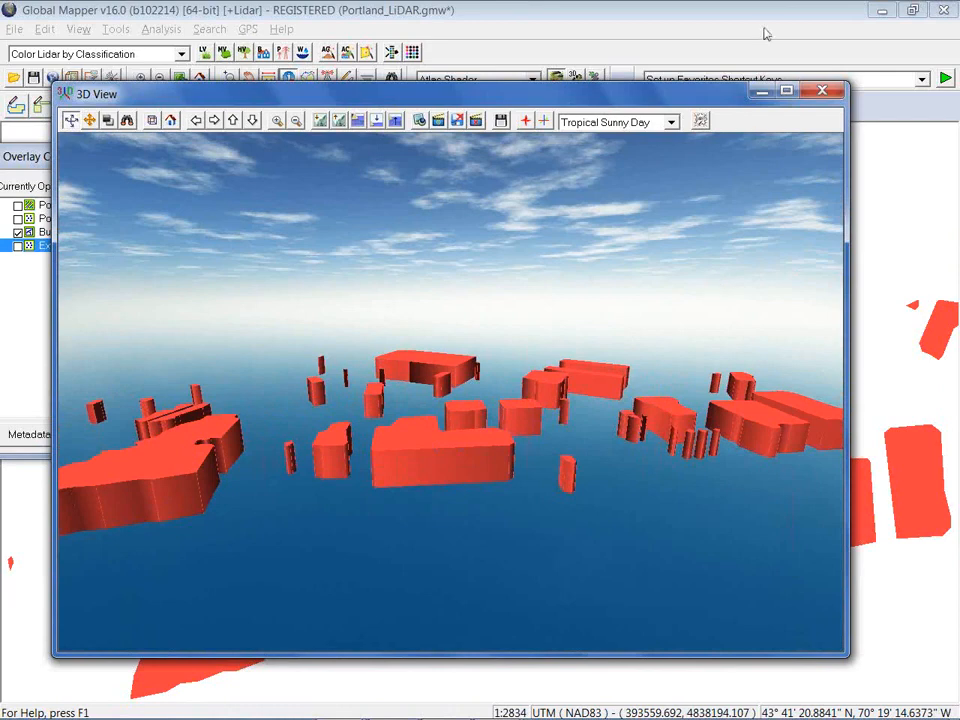
pyautogui.click(822, 91)
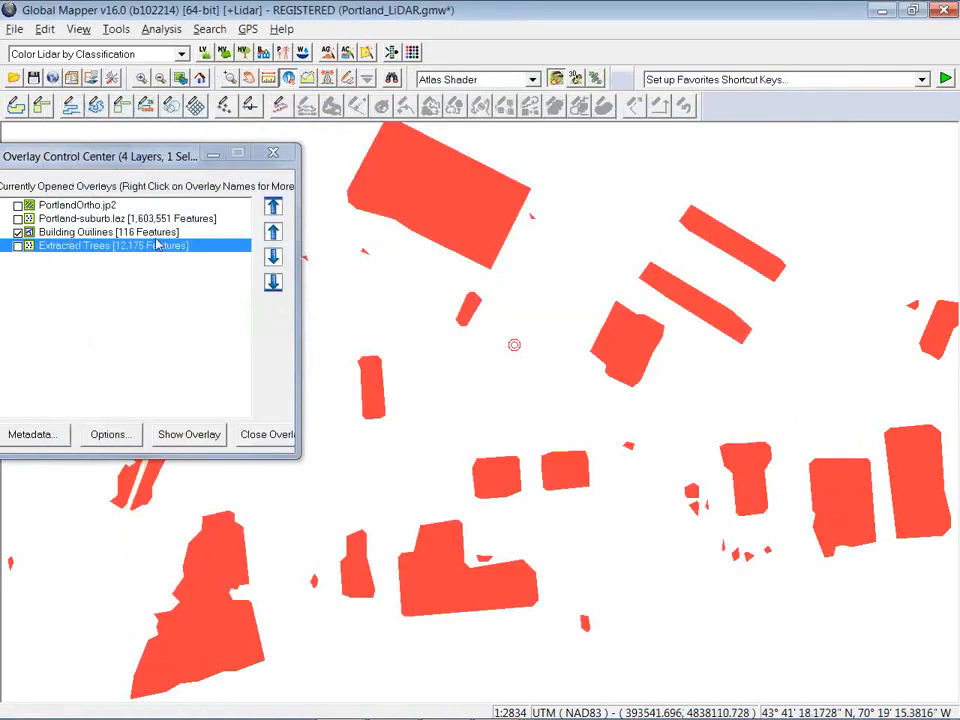
# - Show the Portland-suburb.laz points instead of the Building Outlines and draw a rectangular area about 1.172 km in perimeter across the buildings
pyautogui.click(18, 232)
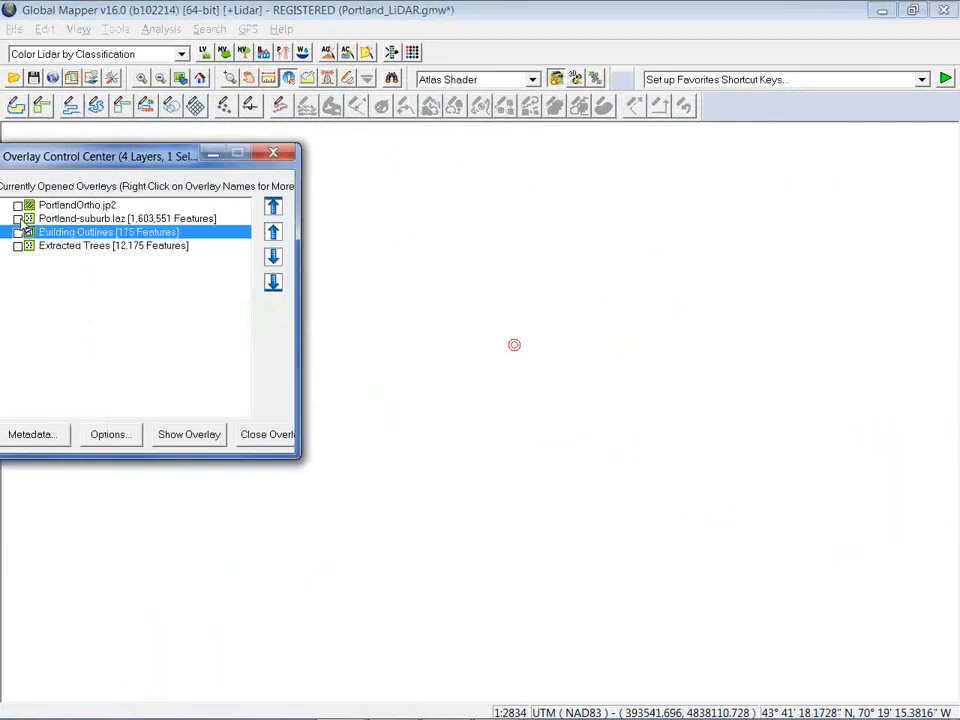
pyautogui.click(18, 218)
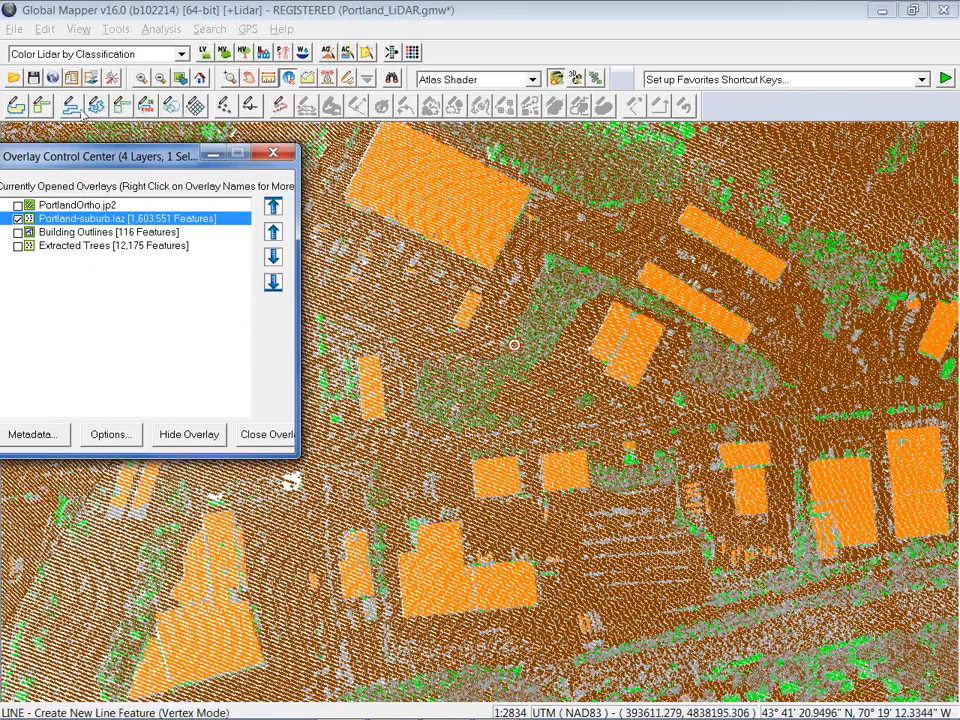
pyautogui.click(41, 105)
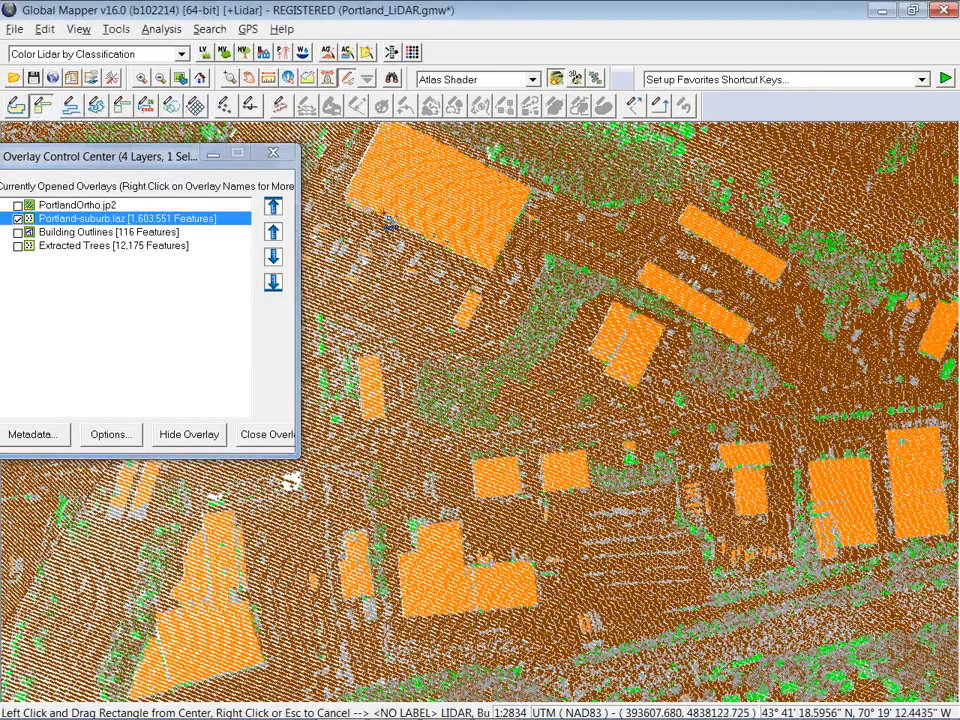
pyautogui.moveTo(397, 174); pyautogui.dragTo(752, 548)
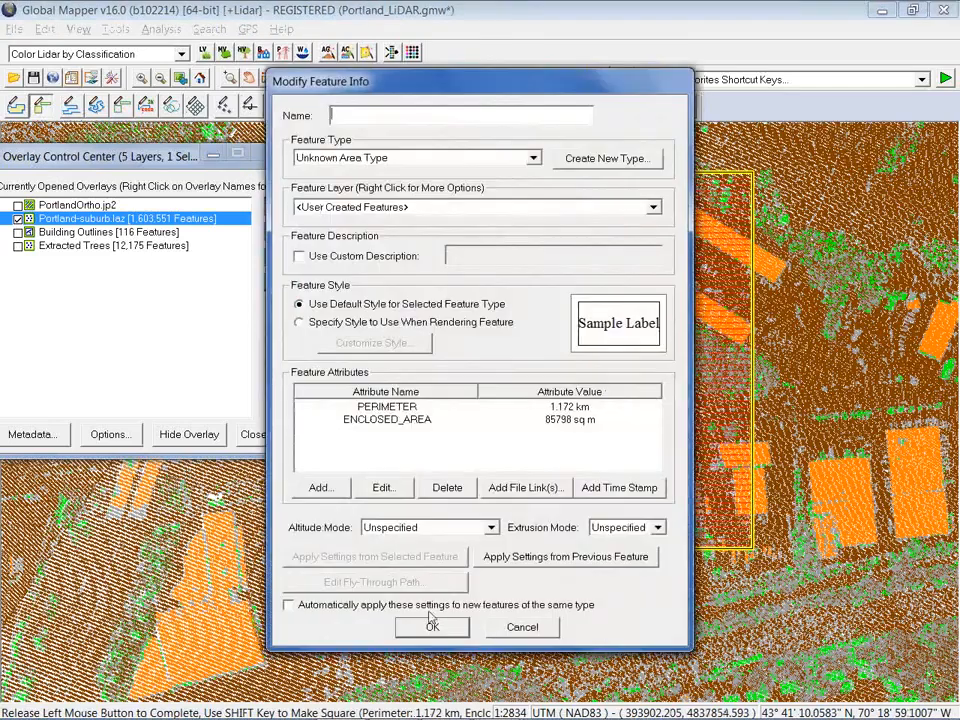
pyautogui.click(432, 626)
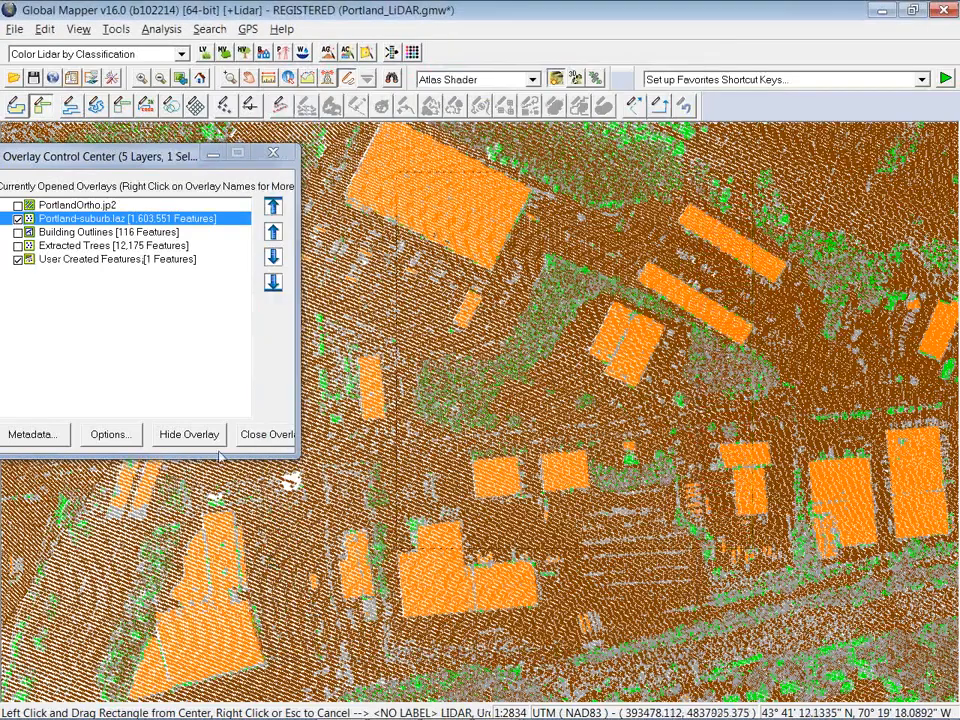
# - Select the rectangle from the User Created Features layer and all lidar point features within it
pyautogui.click(122, 262)
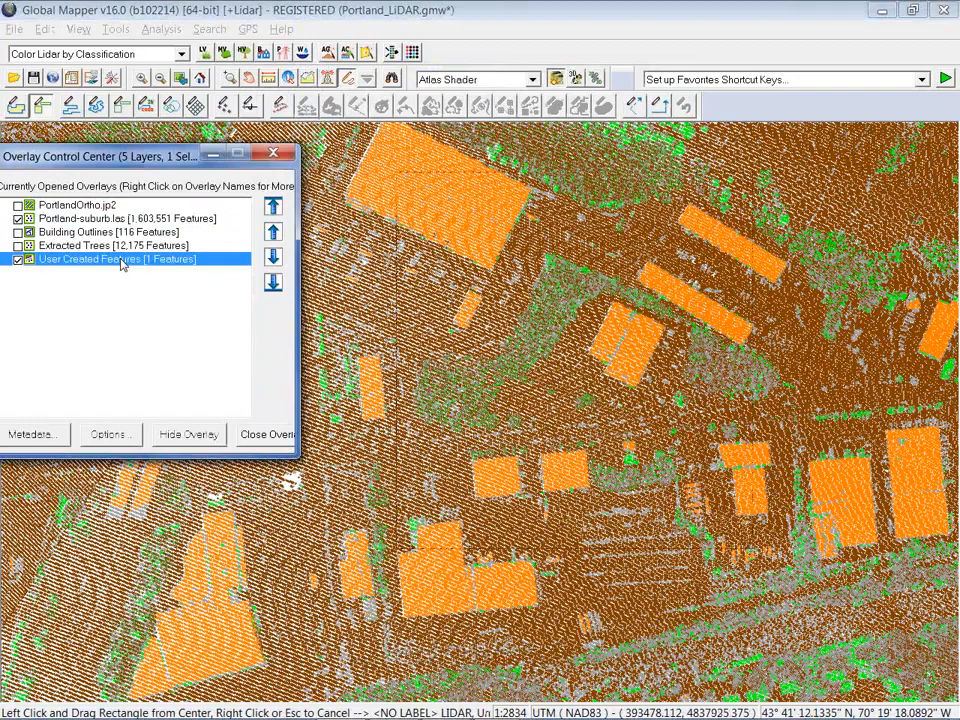
pyautogui.rightClick(122, 262)
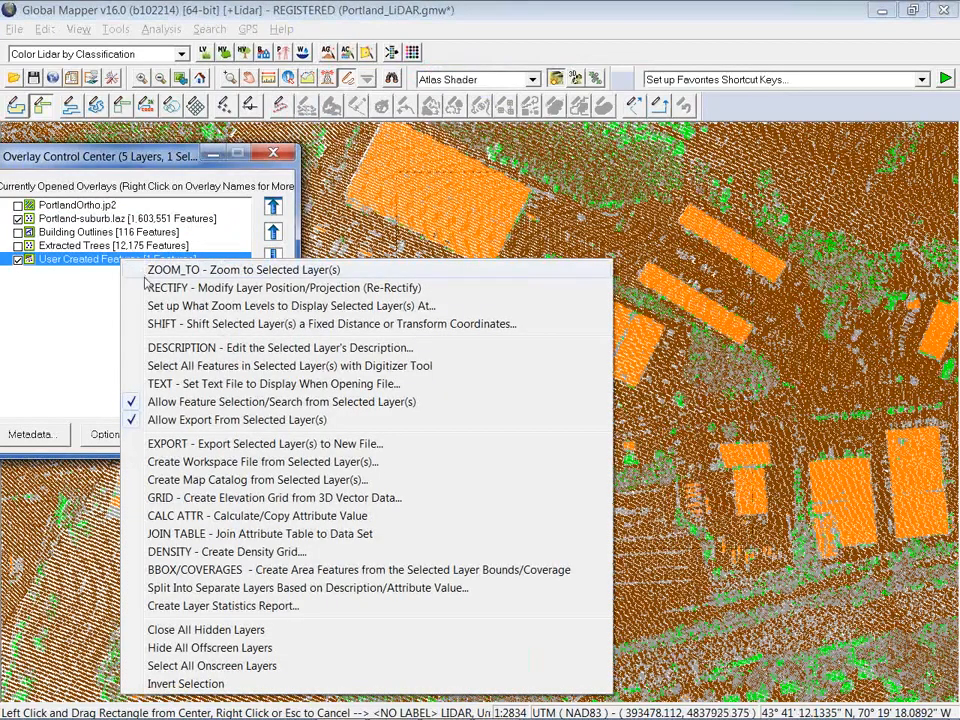
pyautogui.click(184, 366)
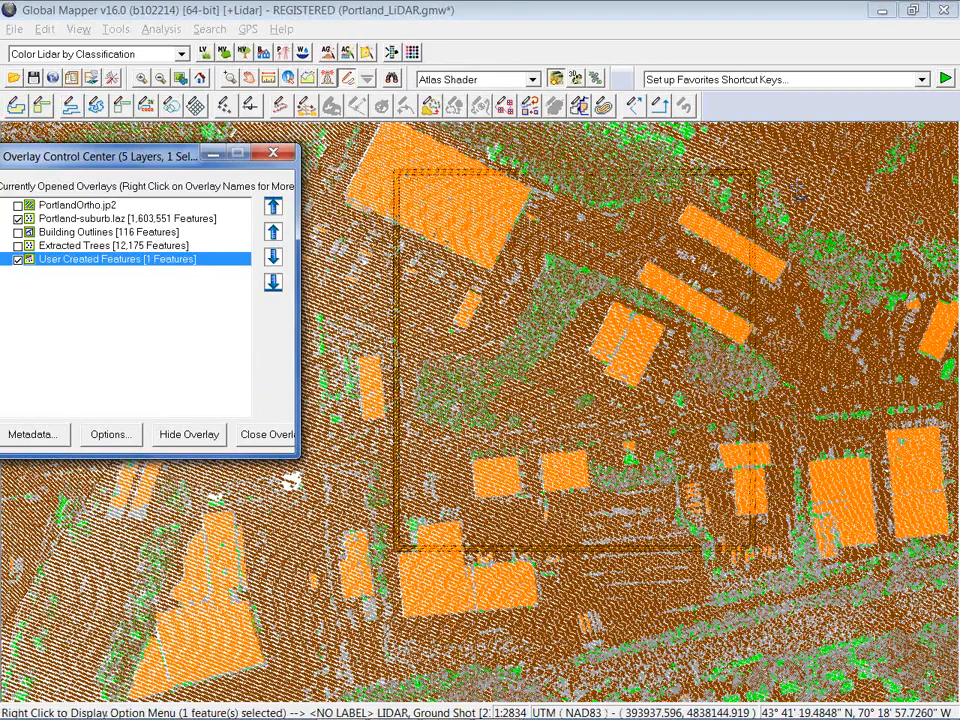
pyautogui.rightClick(713, 186)
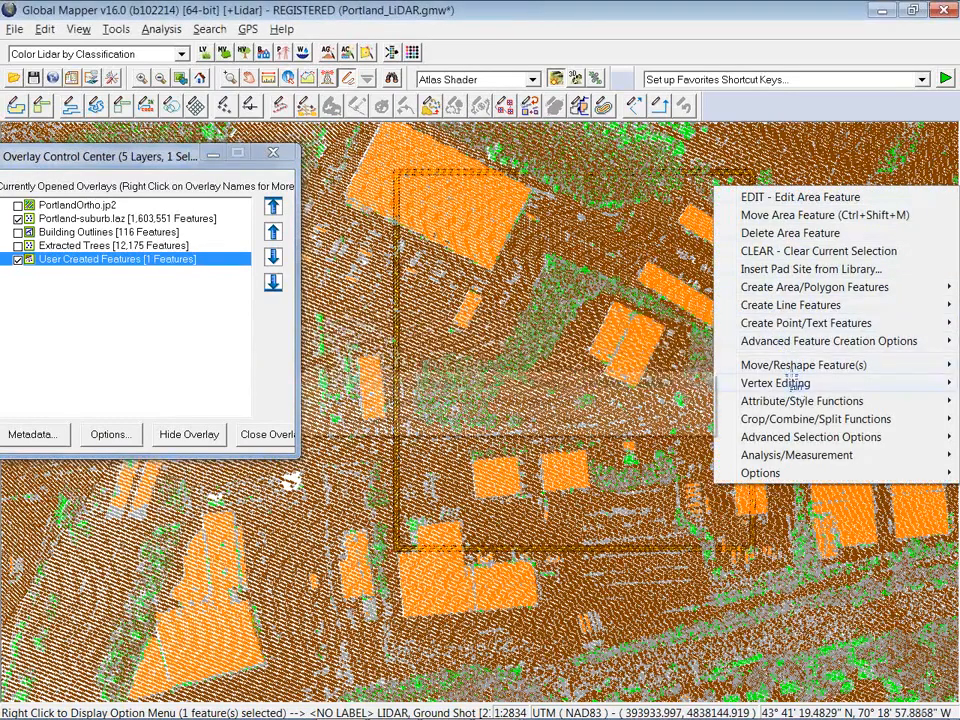
pyautogui.moveTo(801, 439)
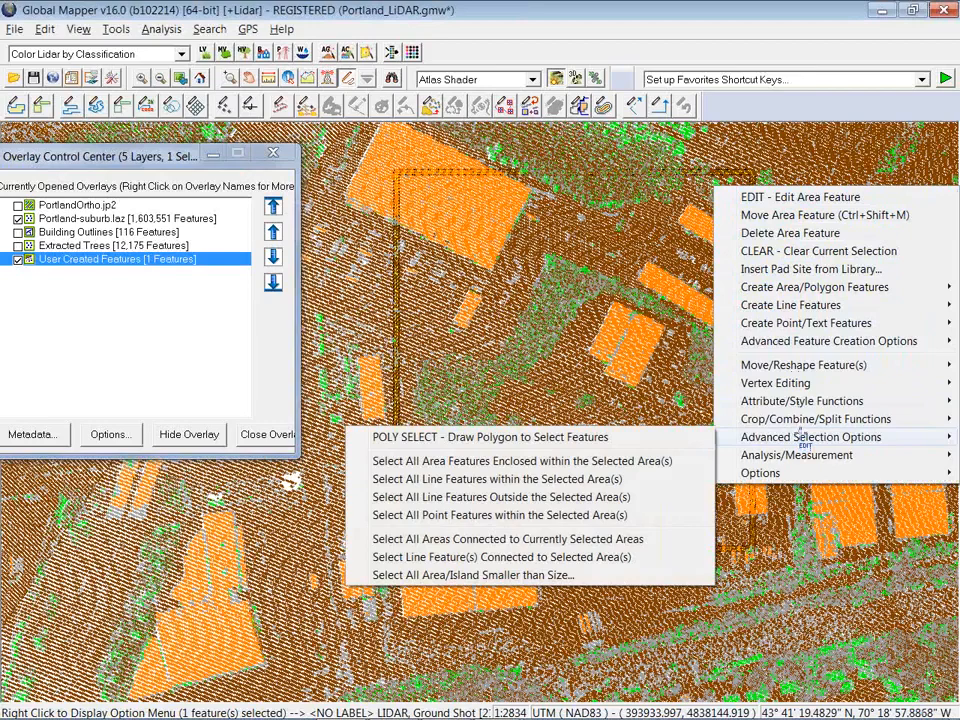
pyautogui.click(556, 510)
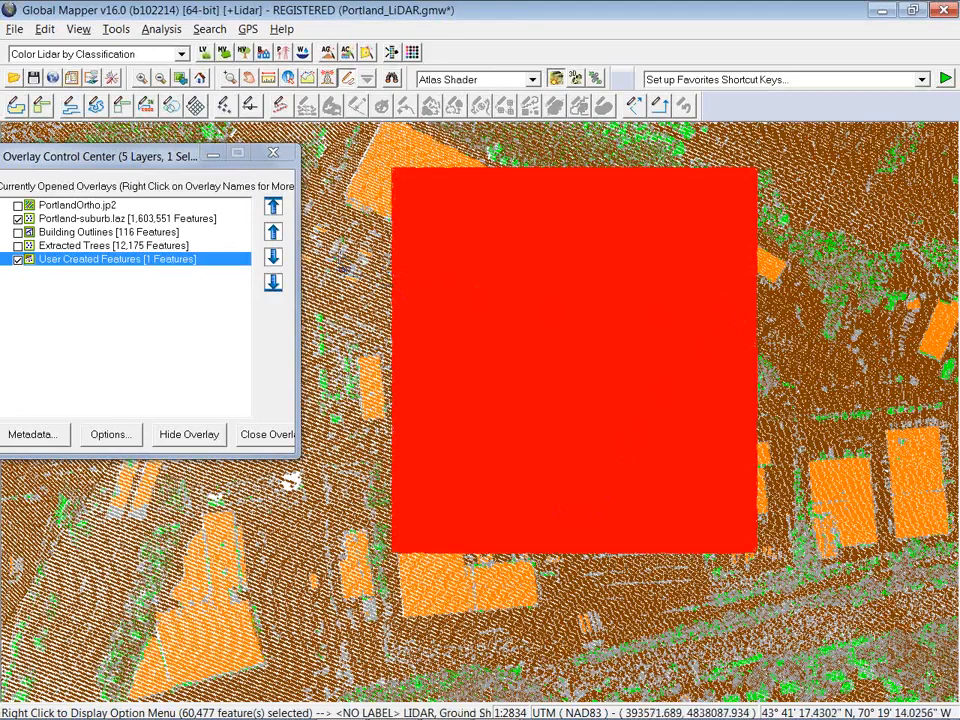
# - Examine the elevation, color, scan angle and classification options for filtering the selected lidar points, and leave without applying a filter
pyautogui.rightClick(340, 259)
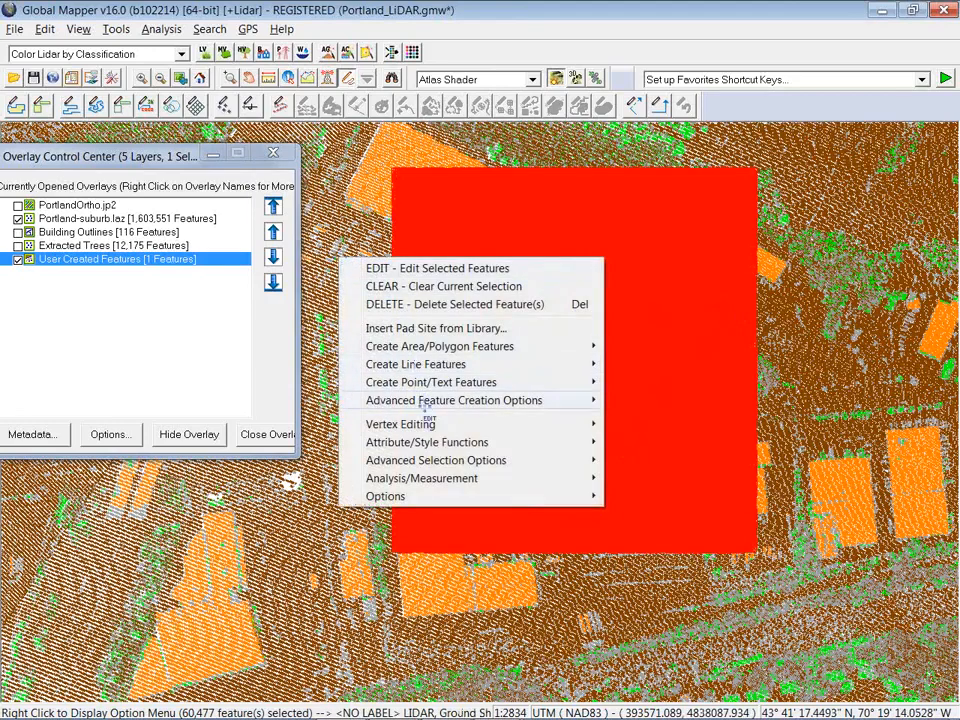
pyautogui.moveTo(432, 462)
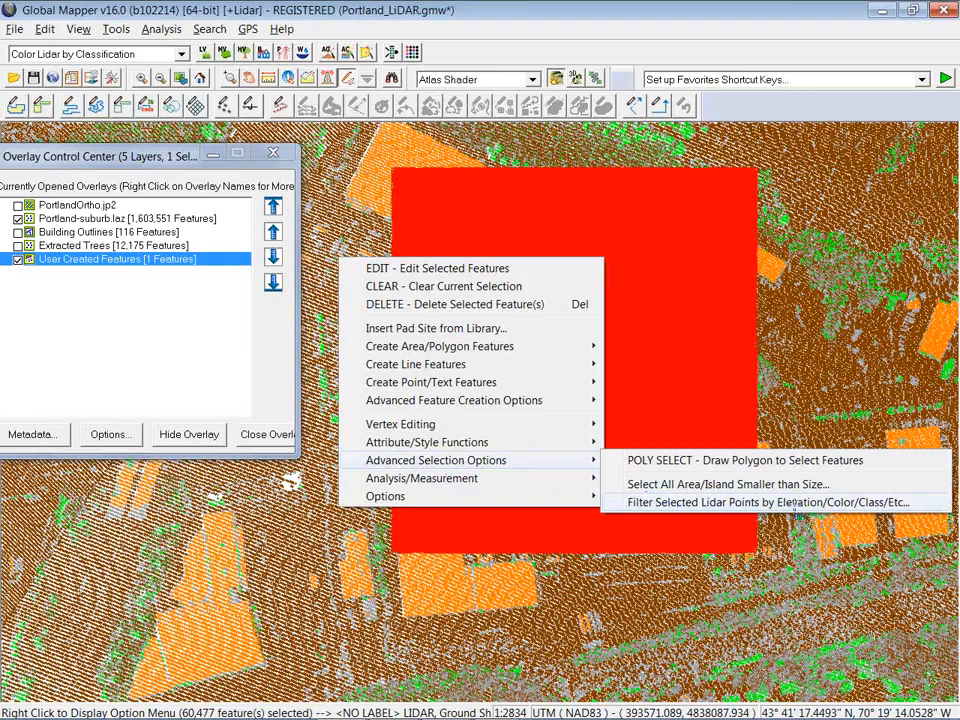
pyautogui.click(768, 503)
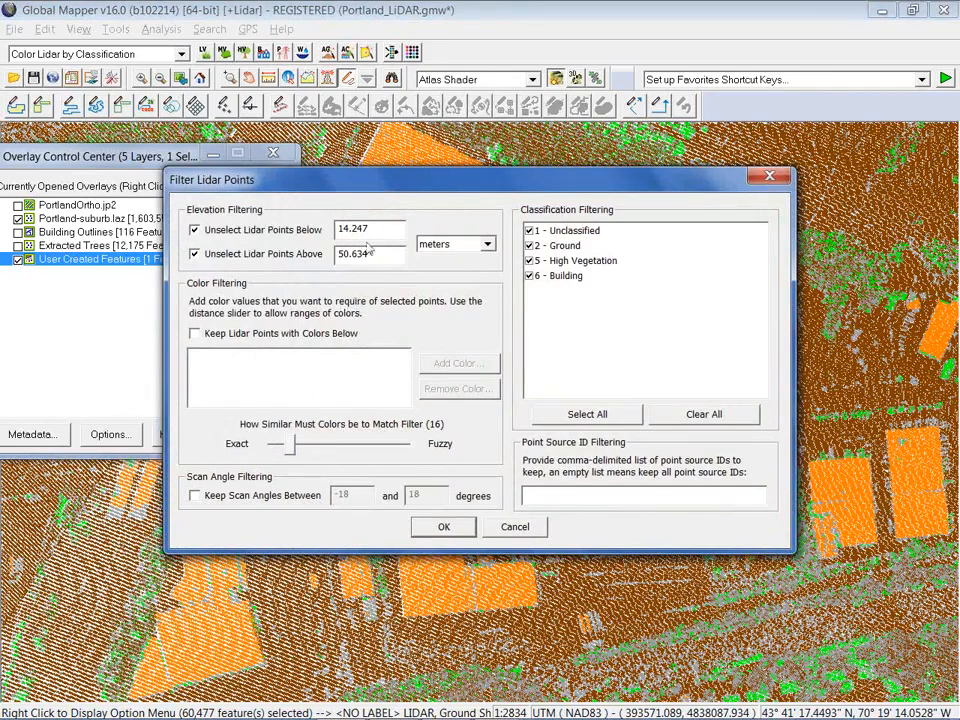
pyautogui.moveTo(386, 194); pyautogui.dragTo(377, 232)
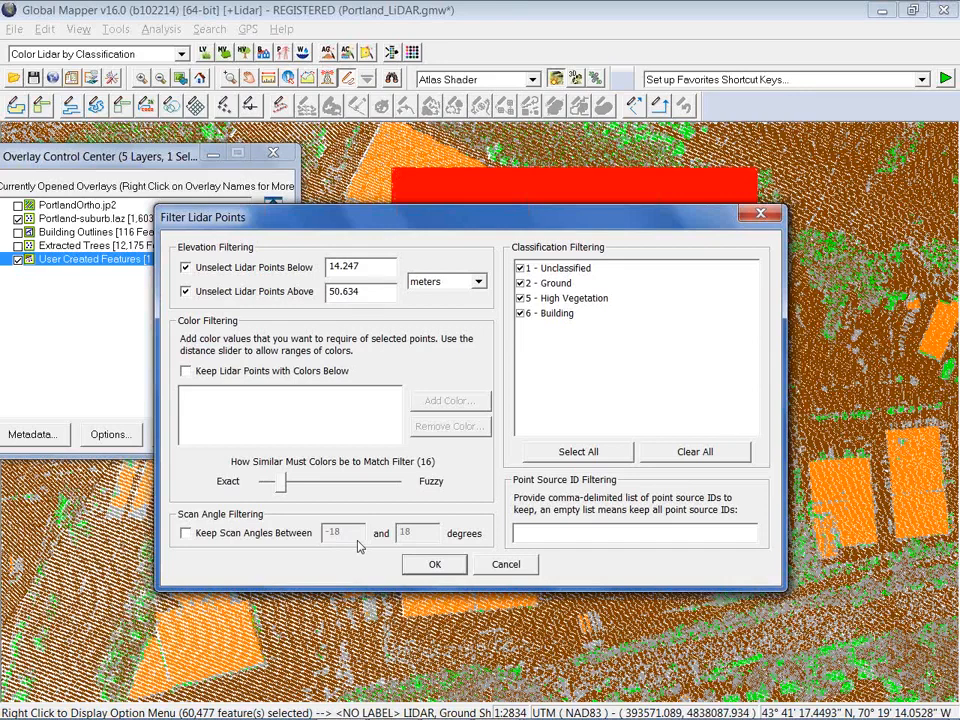
pyautogui.click(511, 565)
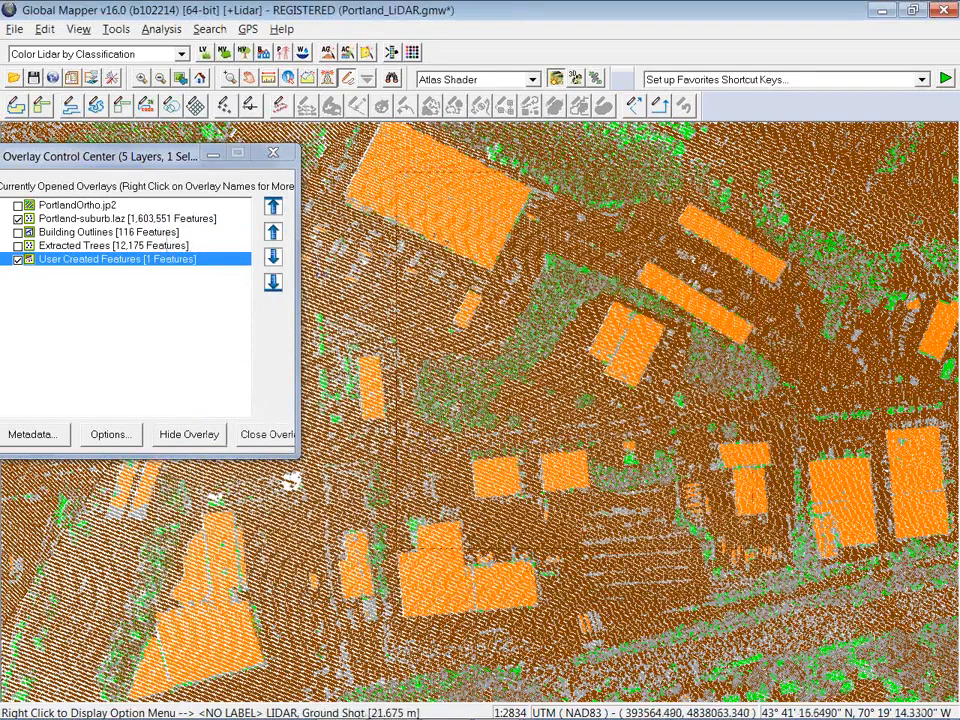
# - Examine the grid type and grid method choices for creating an elevation grid from Portland-suburb.laz alone, and close the options
pyautogui.click(163, 36)
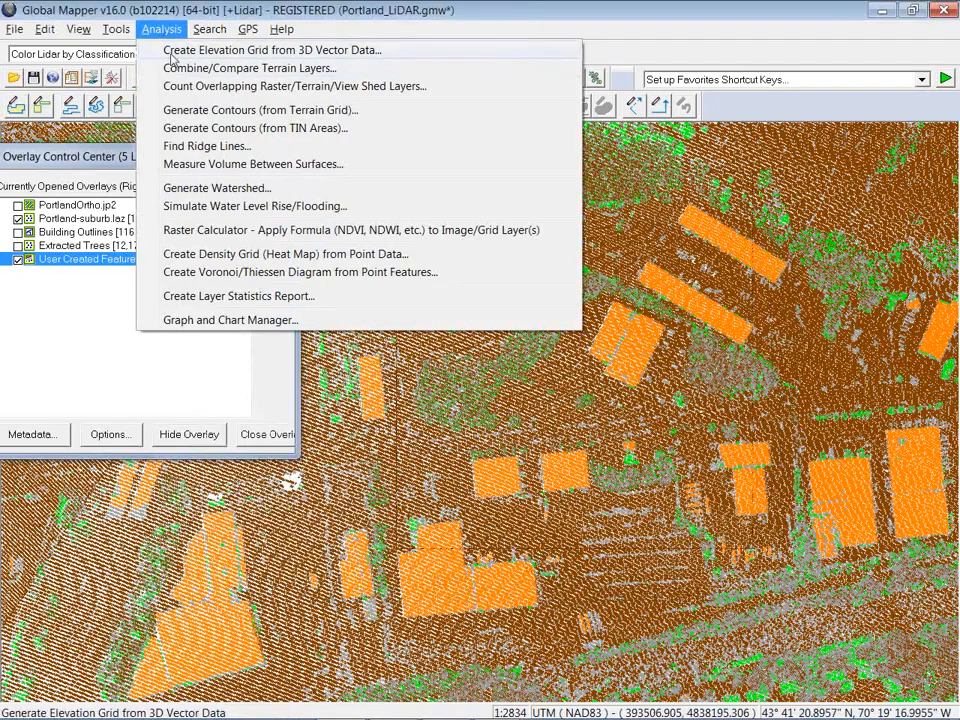
pyautogui.click(172, 52)
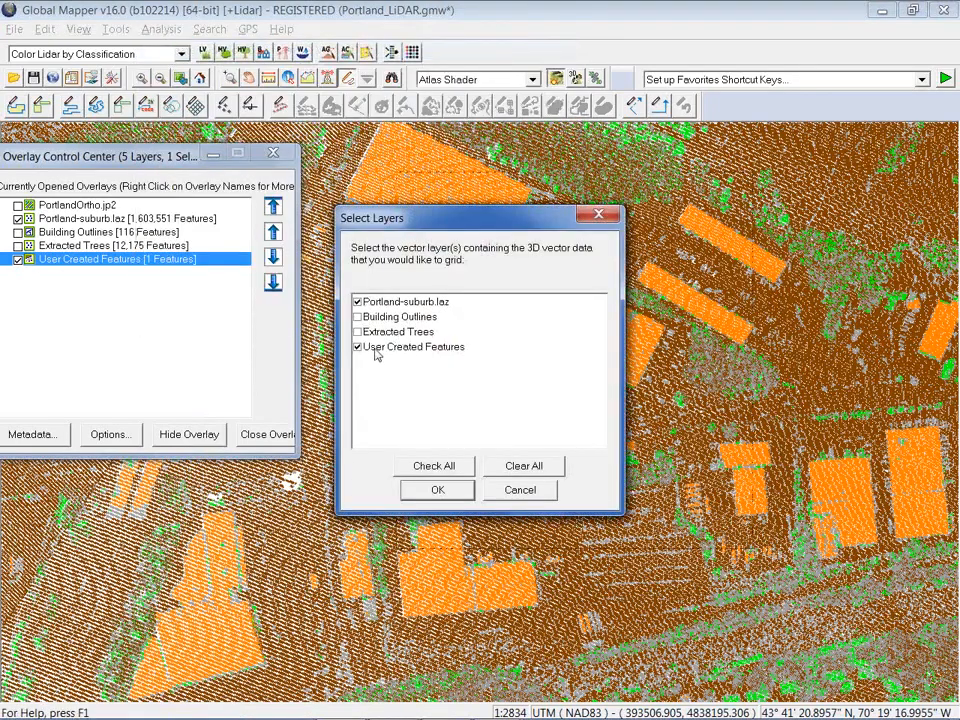
pyautogui.click(357, 347)
pyautogui.click(410, 303)
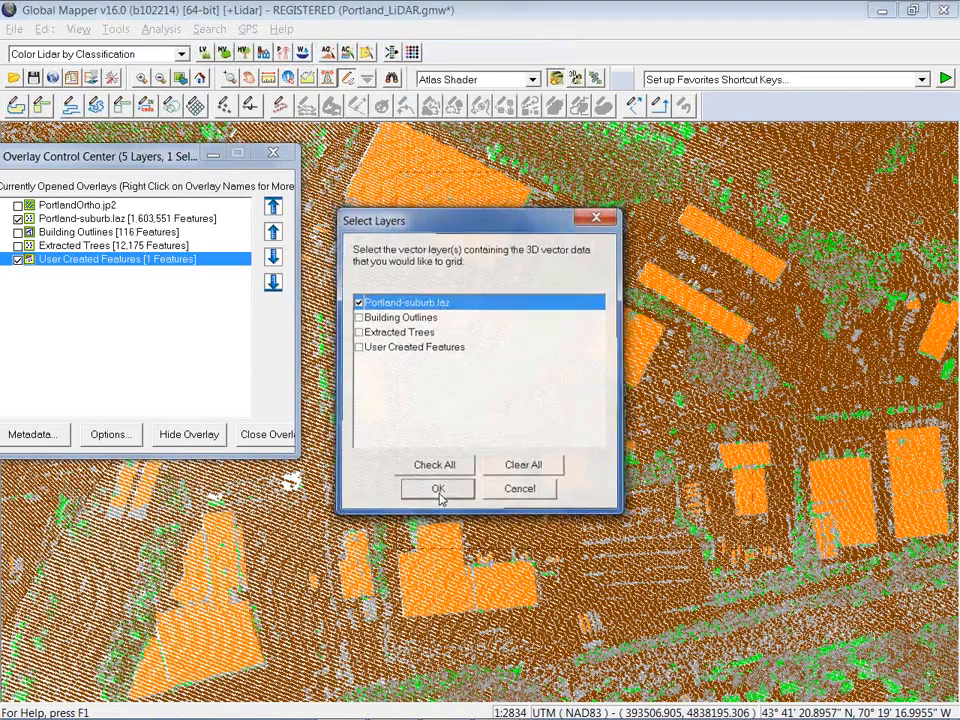
pyautogui.click(437, 490)
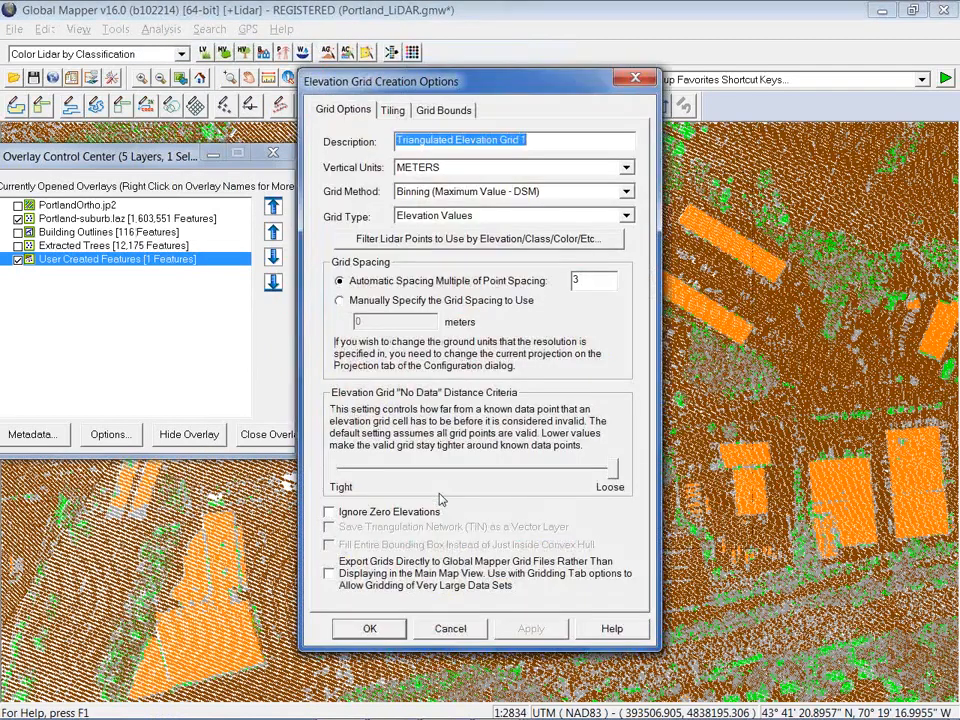
pyautogui.click(437, 220)
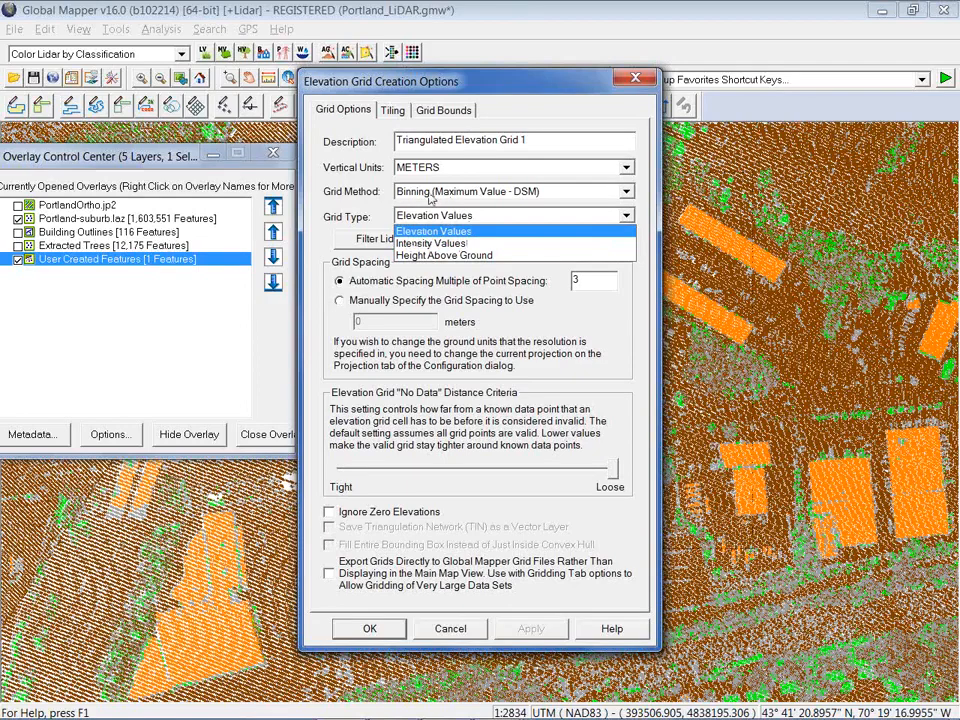
pyautogui.click(383, 200)
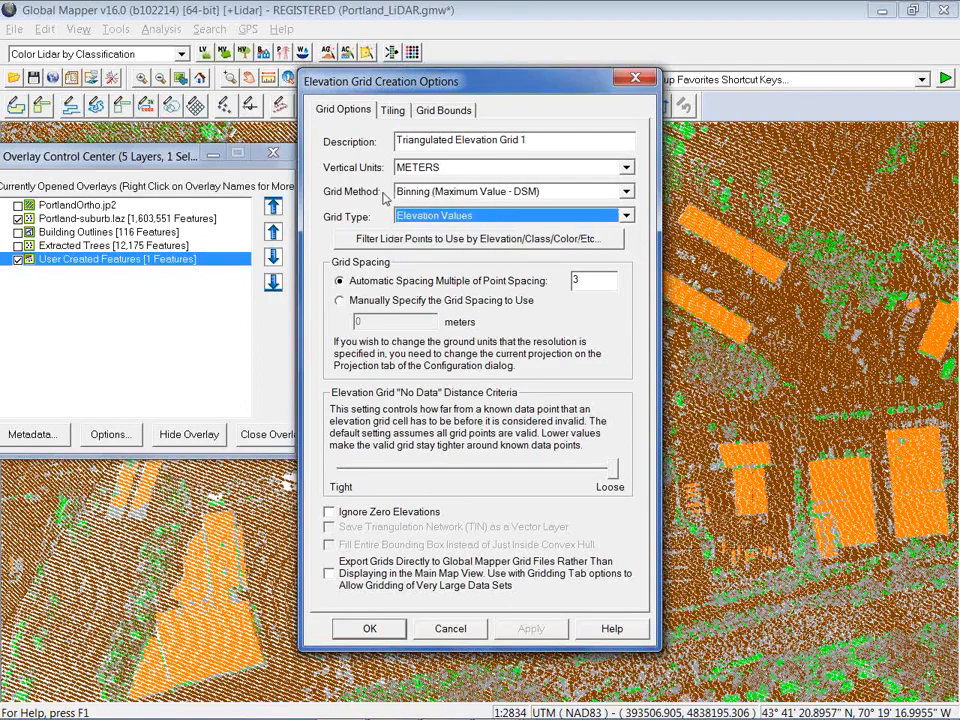
pyautogui.click(508, 195)
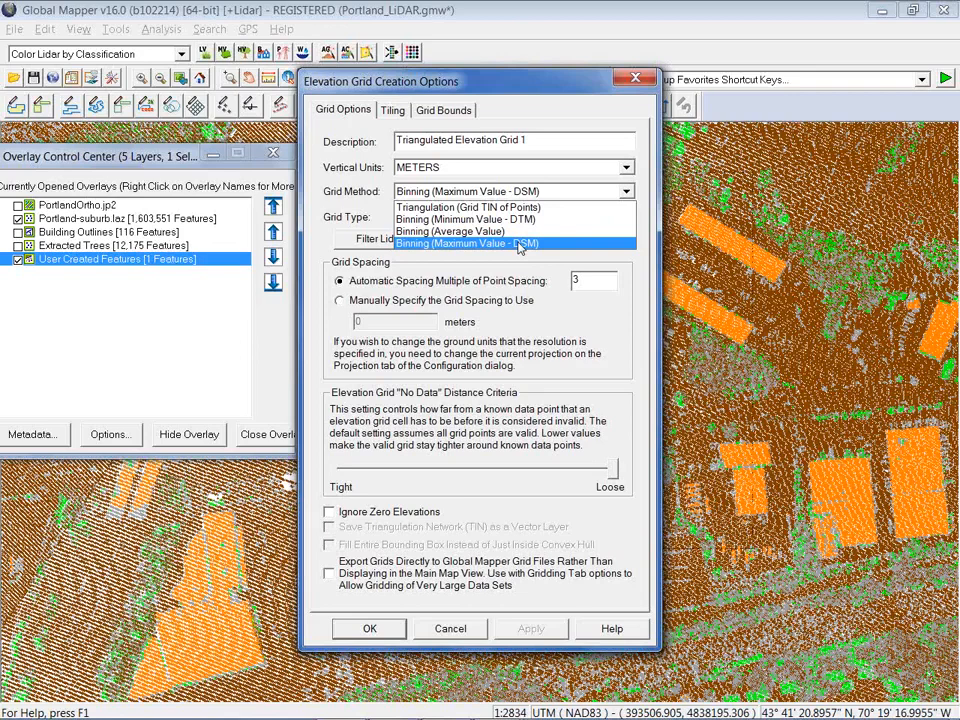
pyautogui.click(519, 245)
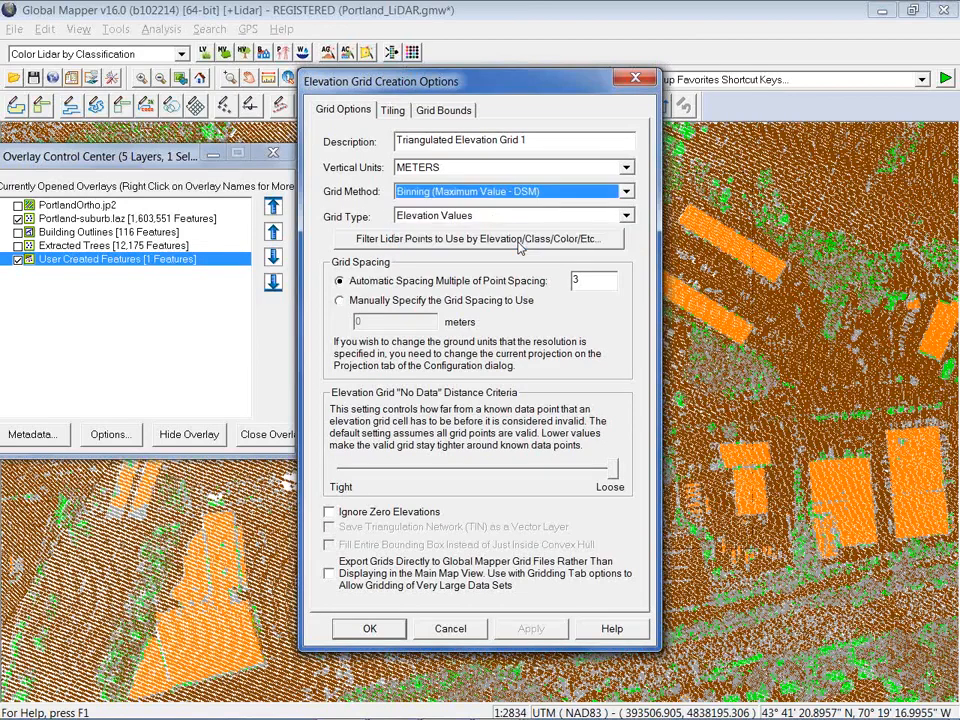
pyautogui.press('Escape')
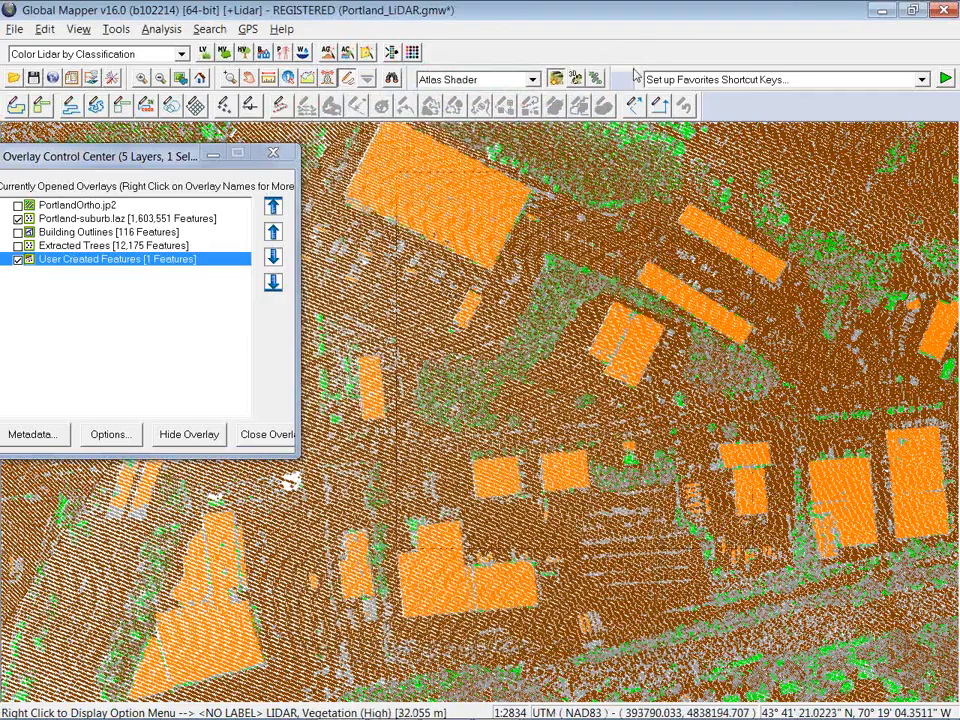
# - Color the lidar points by Height Above Ground and move the Overlay Control Center clear of the legend's upper end
pyautogui.scroll(-2, 549, 320)
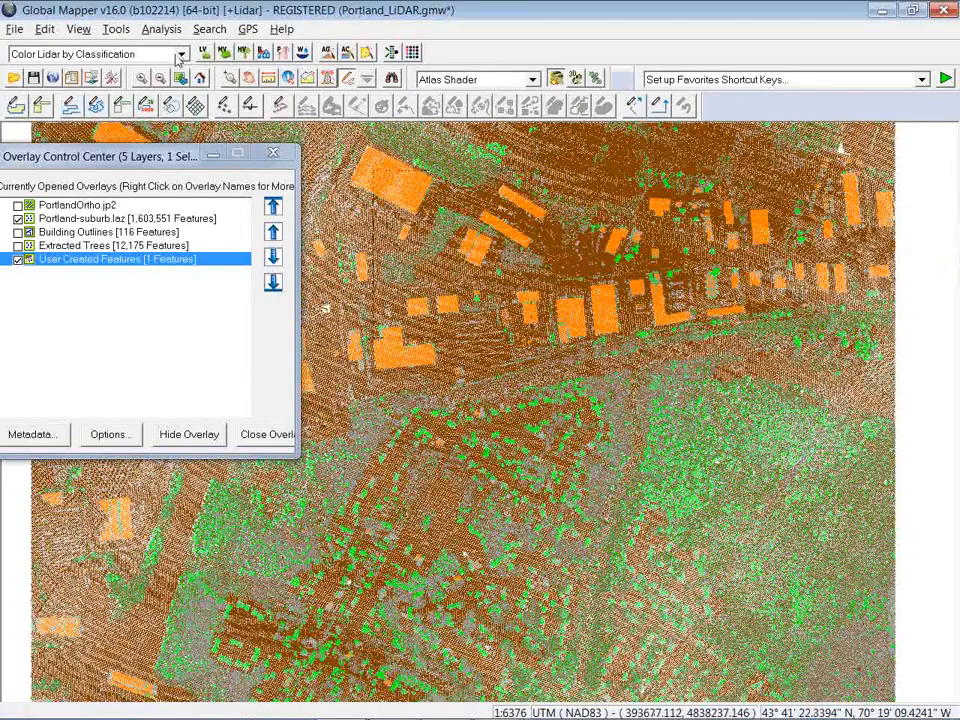
pyautogui.click(181, 55)
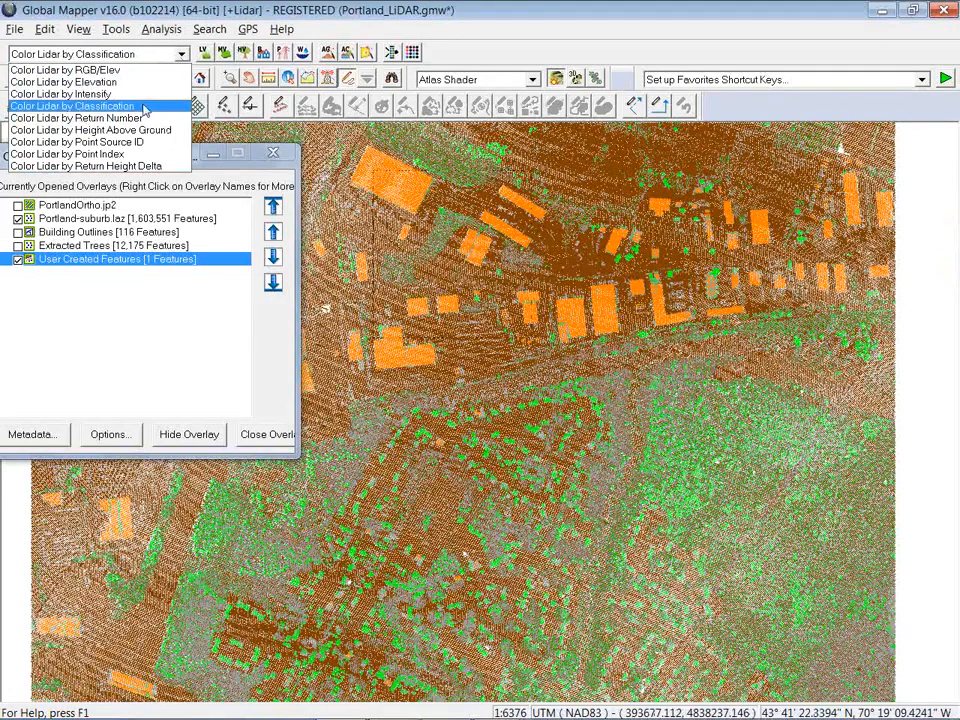
pyautogui.click(153, 136)
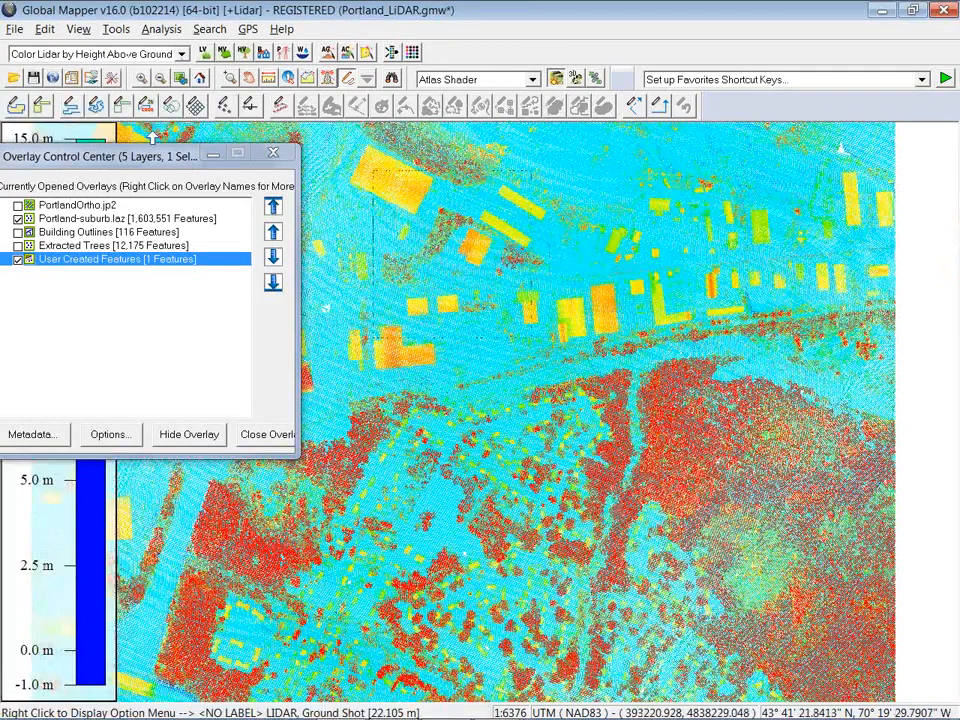
pyautogui.moveTo(180, 157); pyautogui.dragTo(227, 205)
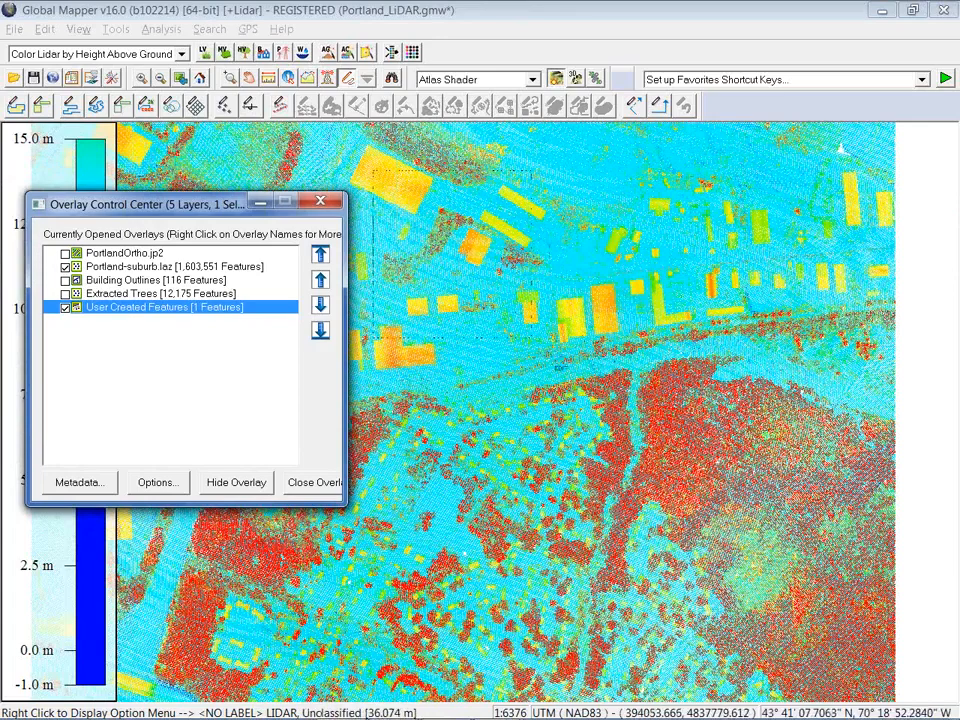
# - Color the lidar points by Return Height Delta, move the Overlay Control Center off the legend and switch to the PowerPoint slide show
pyautogui.click(181, 54)
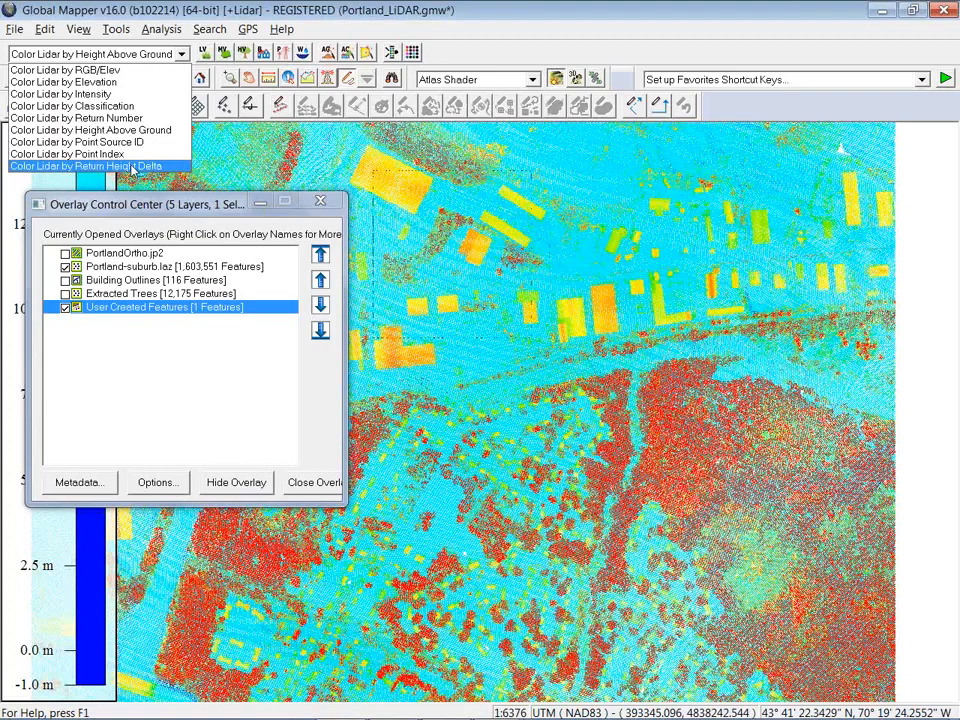
pyautogui.click(133, 166)
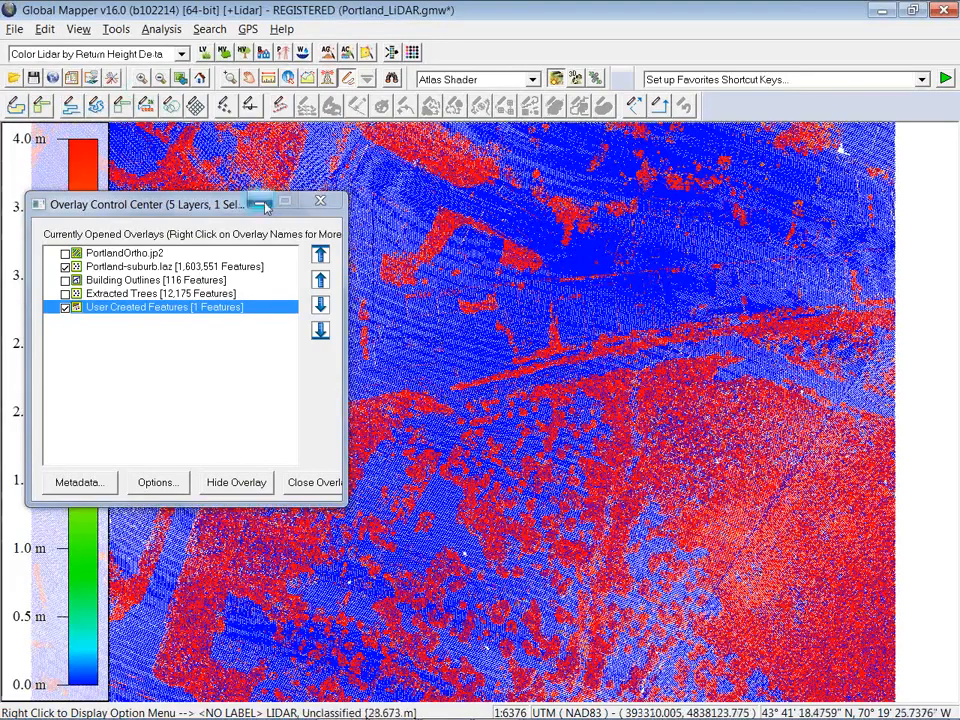
pyautogui.moveTo(250, 204); pyautogui.dragTo(363, 177)
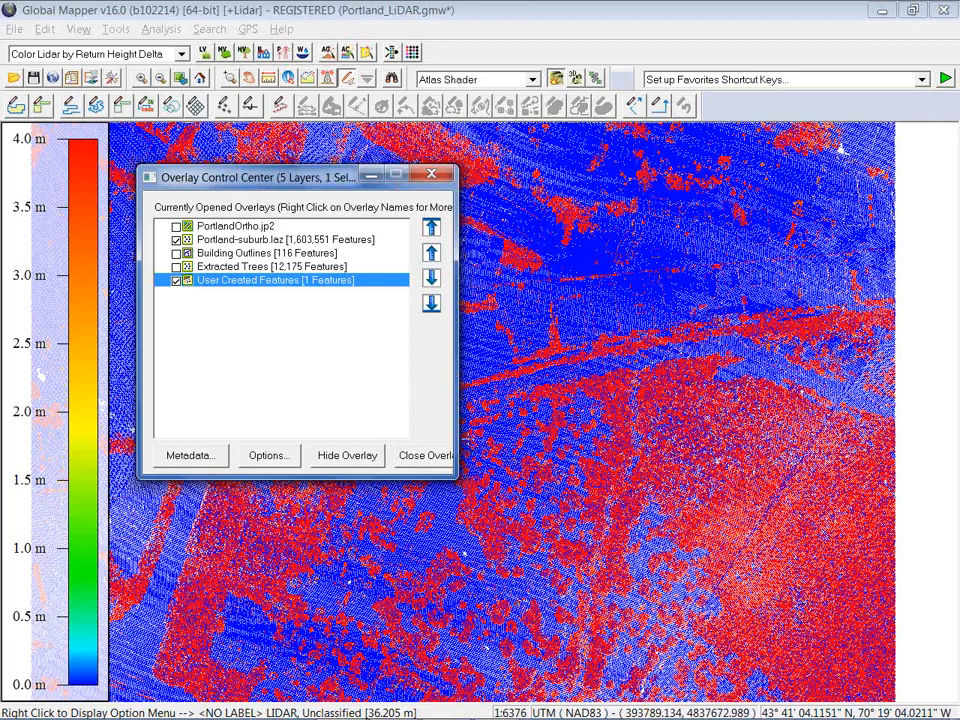
pyautogui.hotkey('alt', 'Tab')
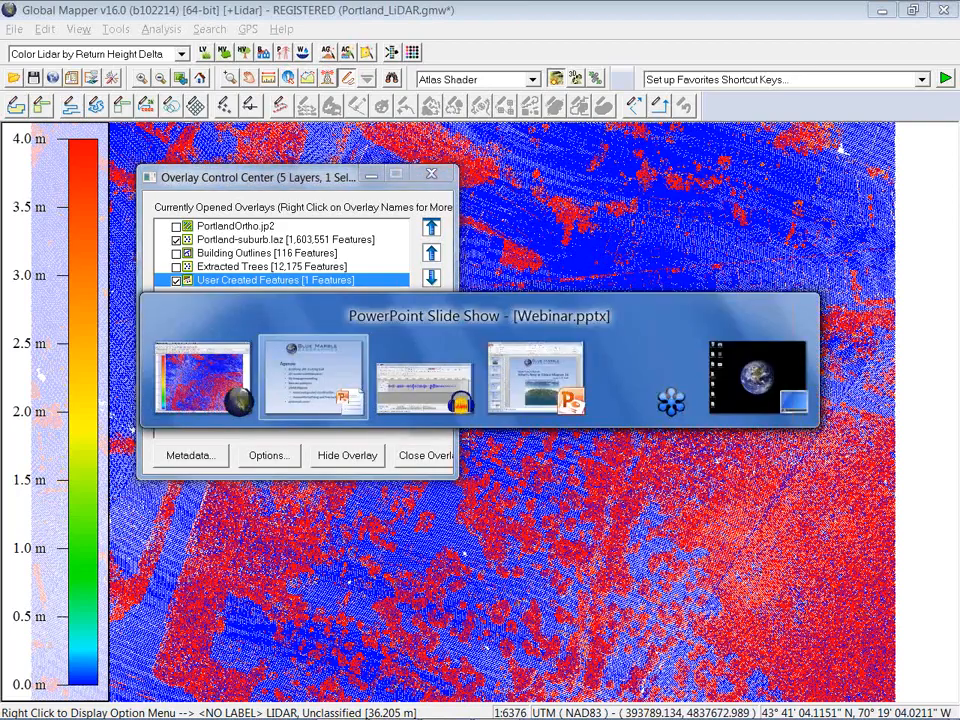